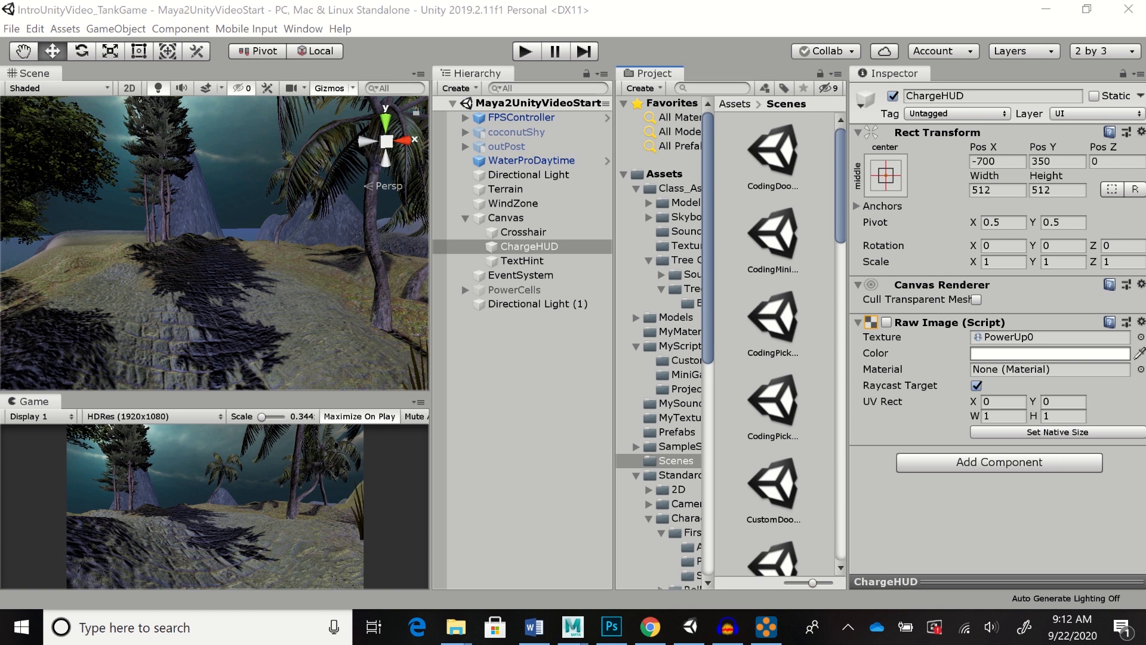
Look over the uploaded videos on the YouTube channel in Chrome and return to the Unity project
click(650, 627)
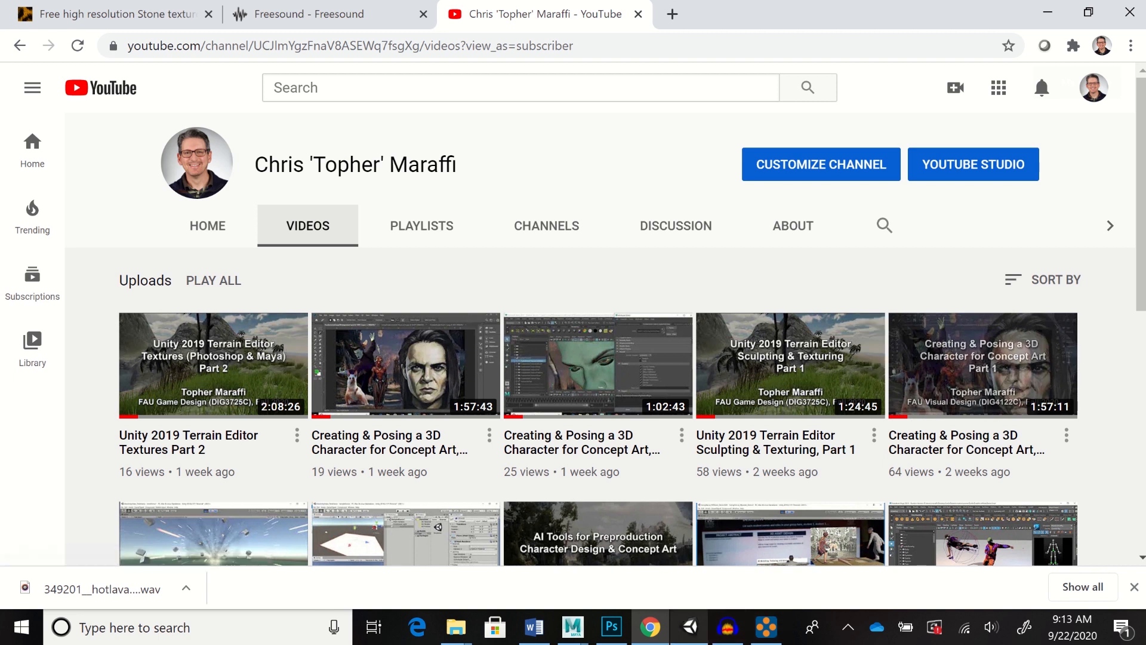
mouse_move(690, 627)
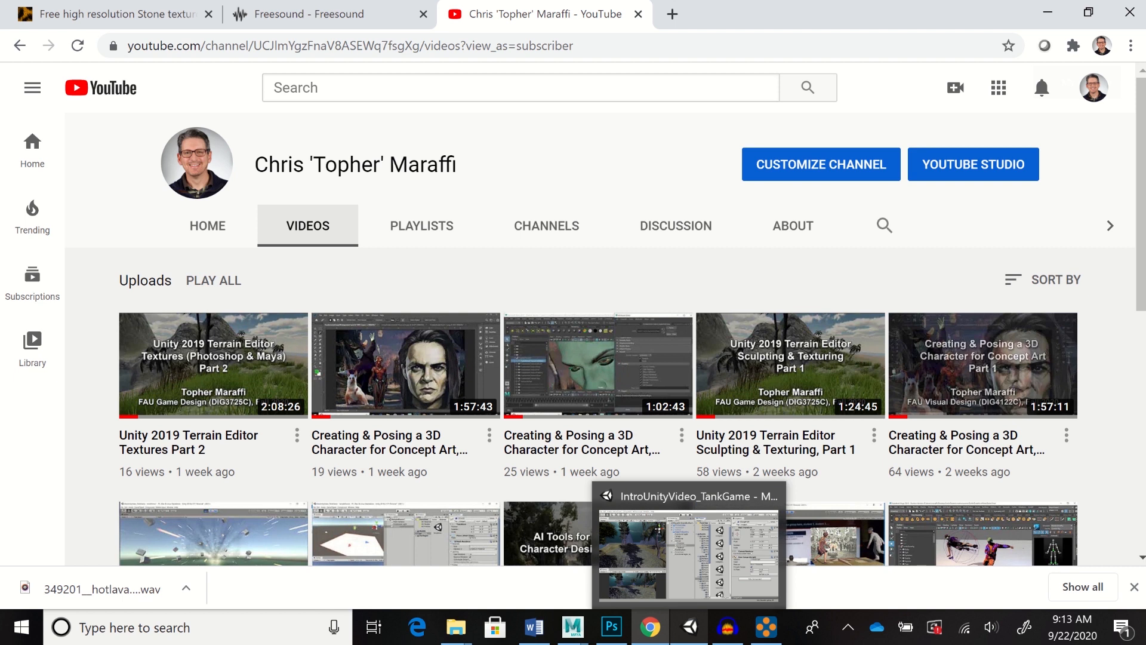
click(690, 627)
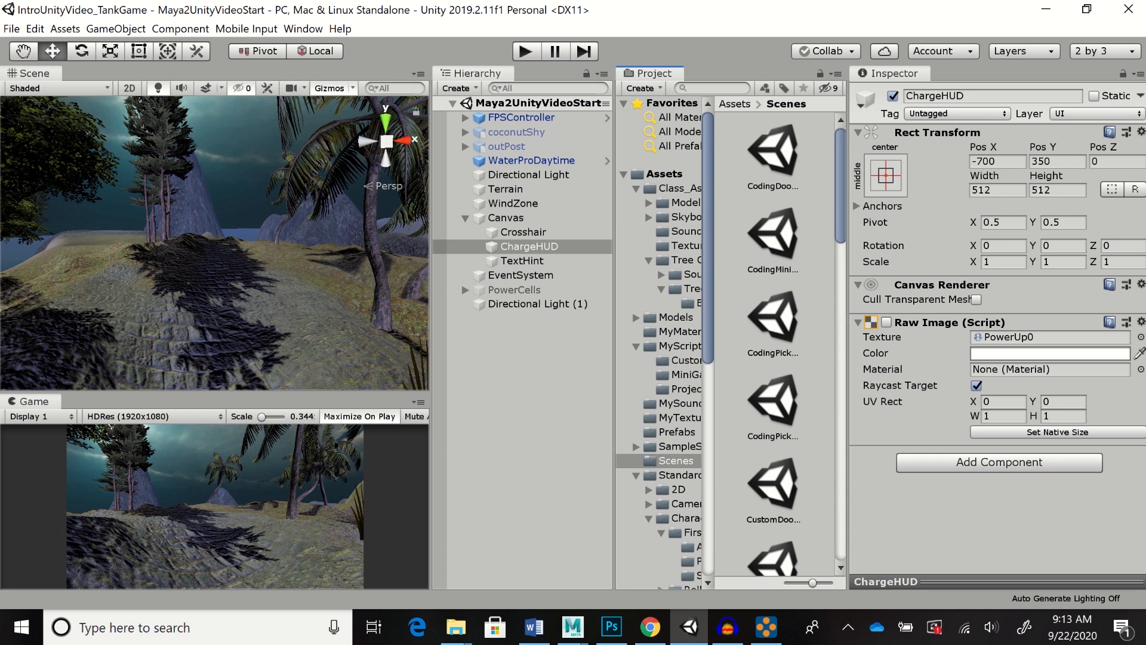
Run the island terrain scene in play mode, look at its textured ground, and stop the game
key(ctrl+p)
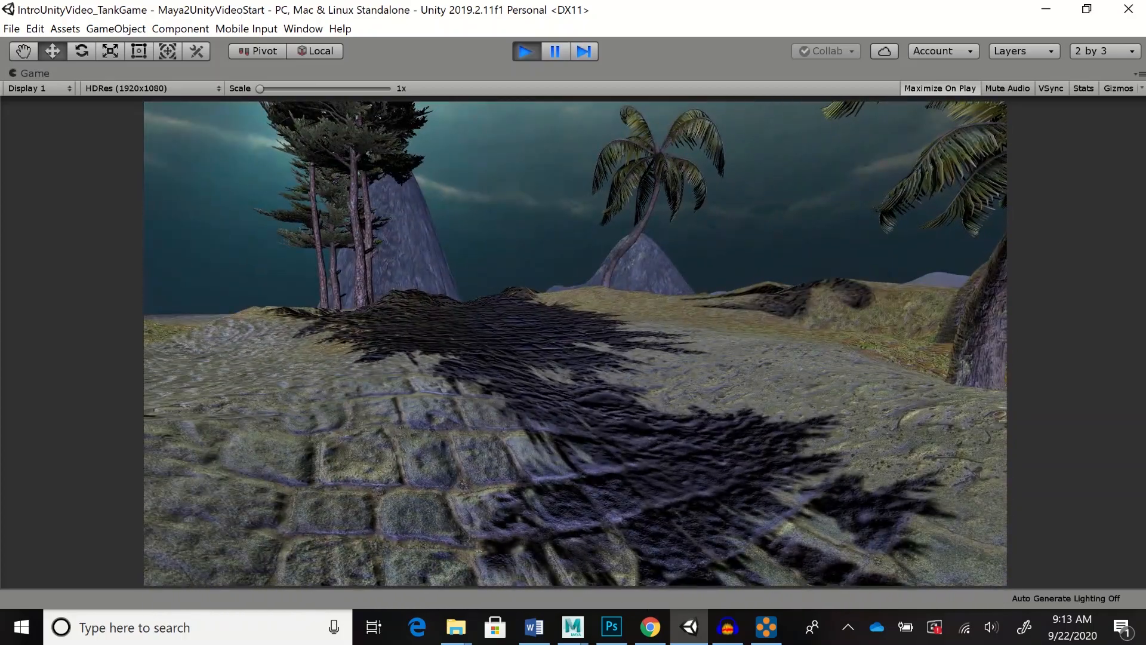
key(ctrl+p)
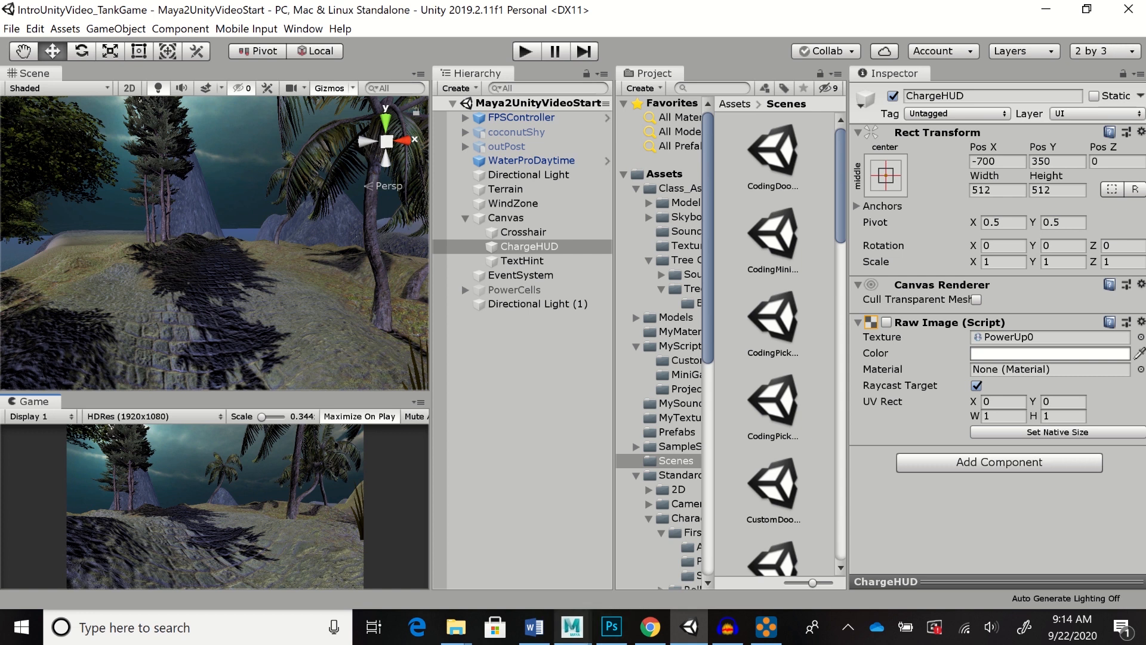
Switch to the Maya scene TextureDemoVideo1 and examine the textured Target plane and the Source plane
click(571, 626)
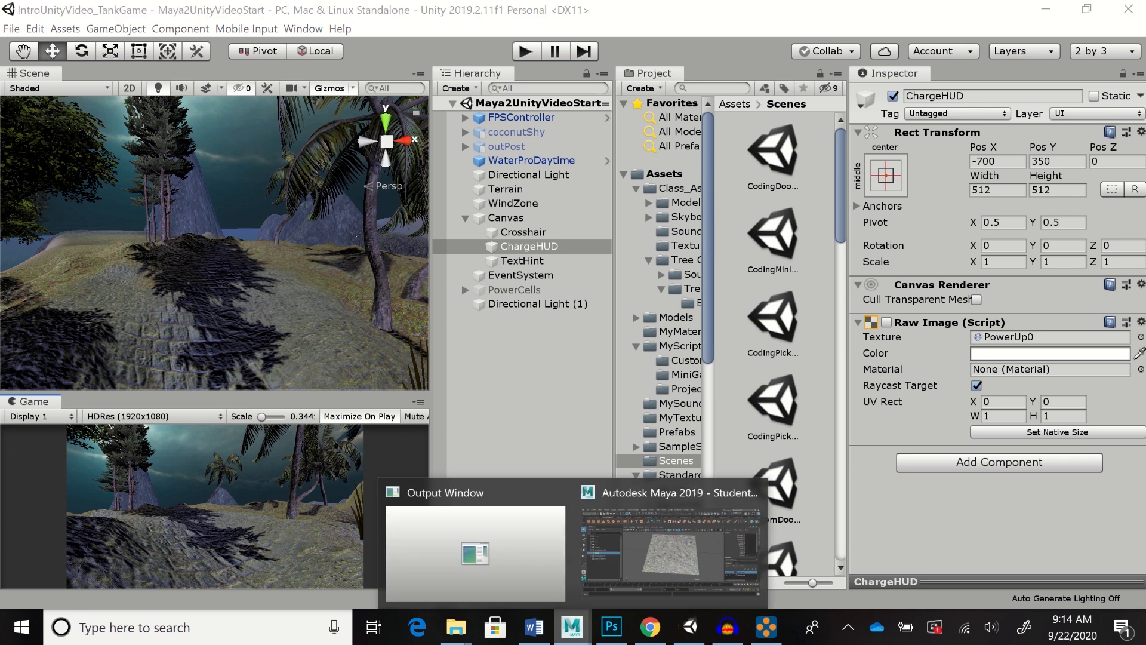
click(669, 543)
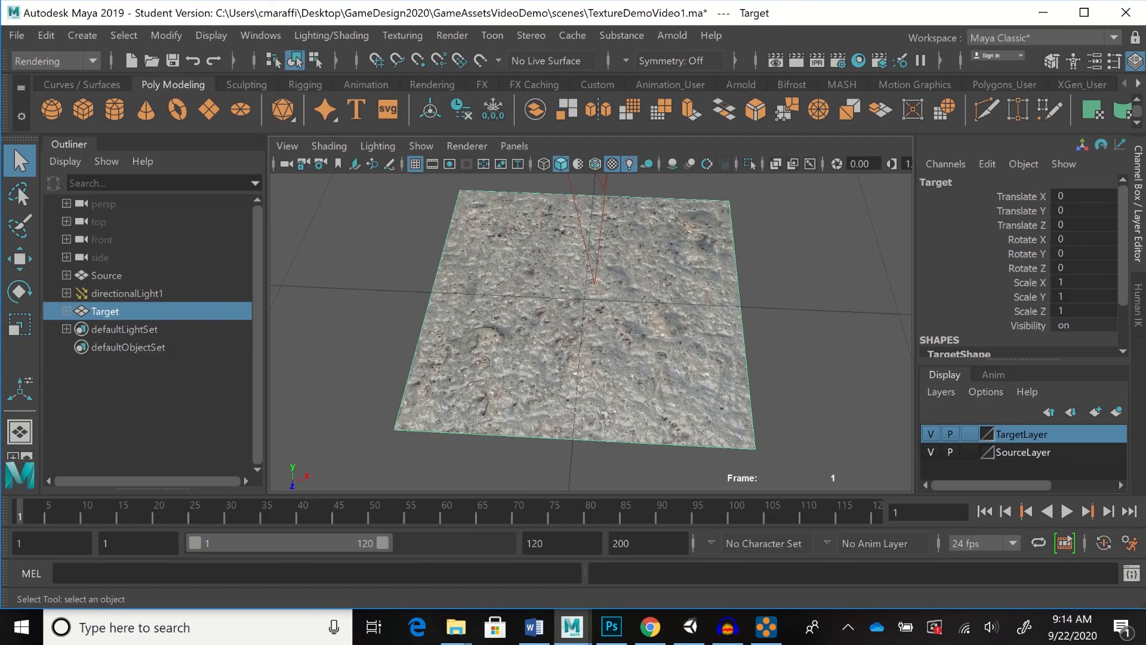
mouse_move(591, 322)
alt+mouse_down()
mouse_move(594, 257)
mouse_move(526, 301)
mouse_move(585, 358)
mouse_move(579, 334)
mouse_move(582, 367)
mouse_move(582, 332)
alt+mouse_up()
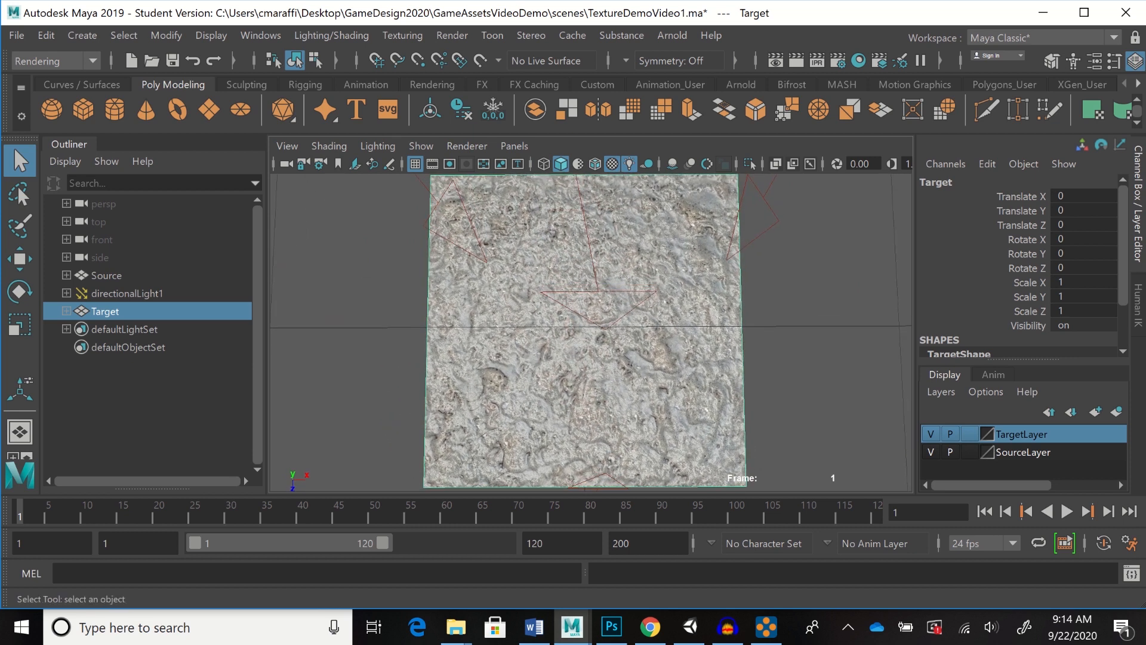
alt+drag(582, 332, 585, 367)
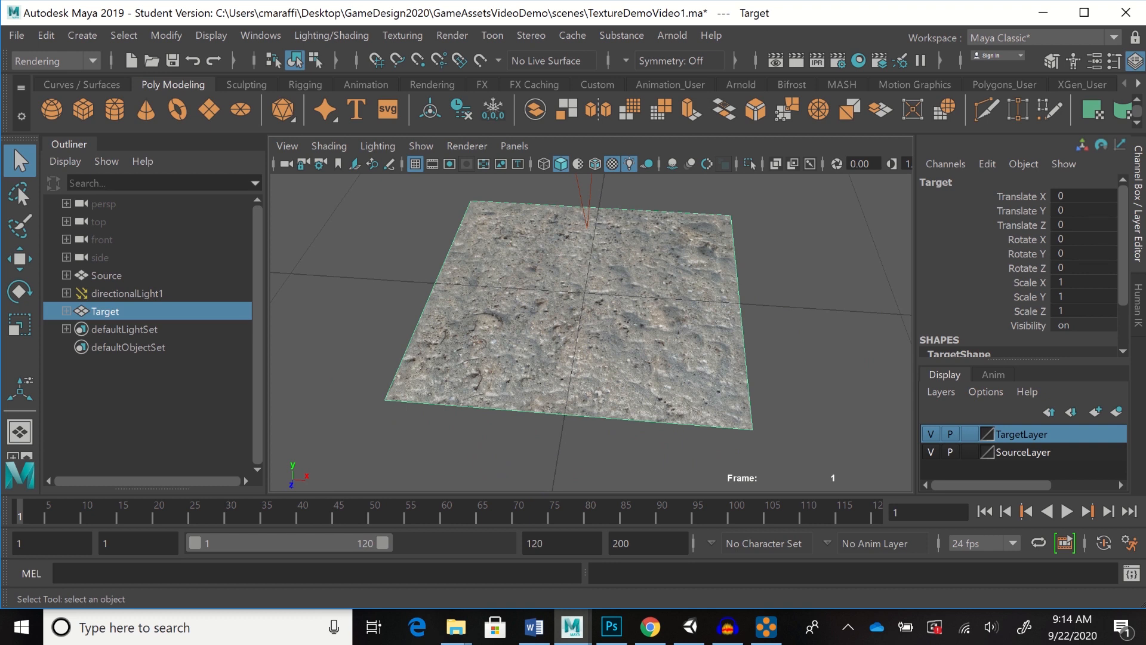
click(107, 275)
click(105, 311)
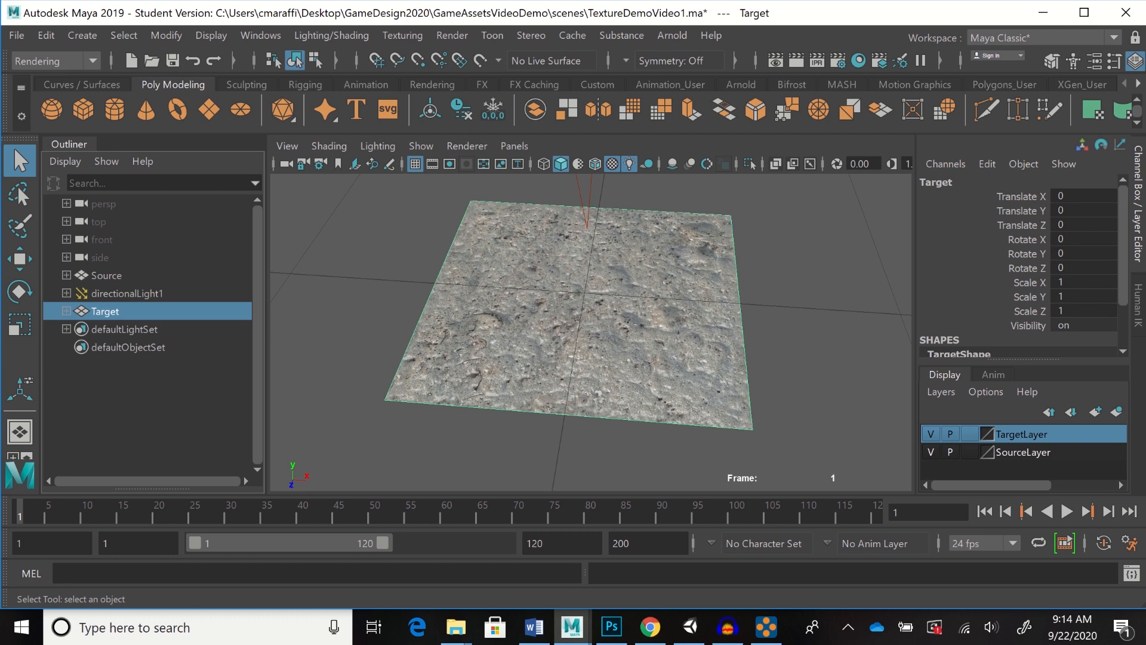
drag(914, 314, 903, 314)
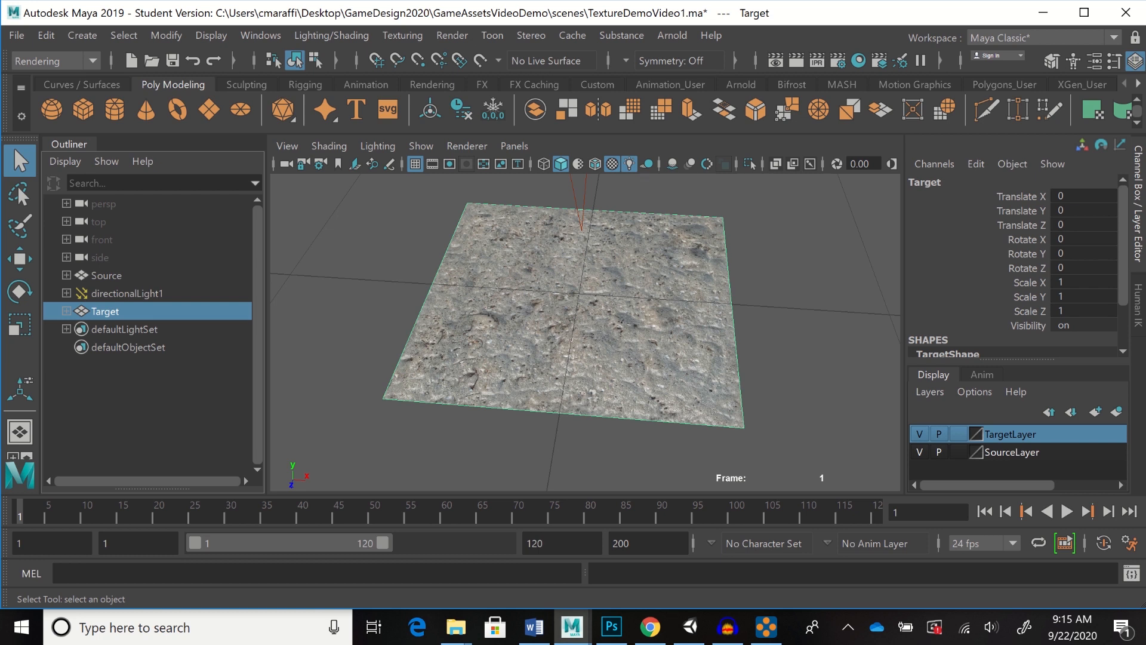
Delete the Source and Target planes from the scene, keeping the directional light
click(106, 275)
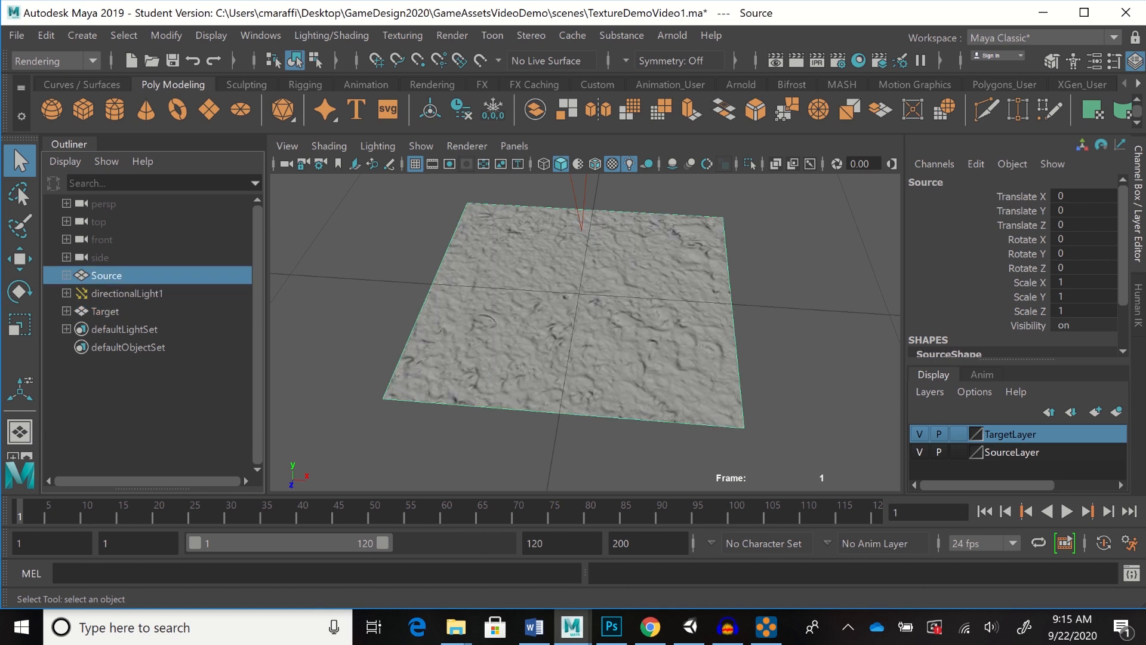
key(Delete)
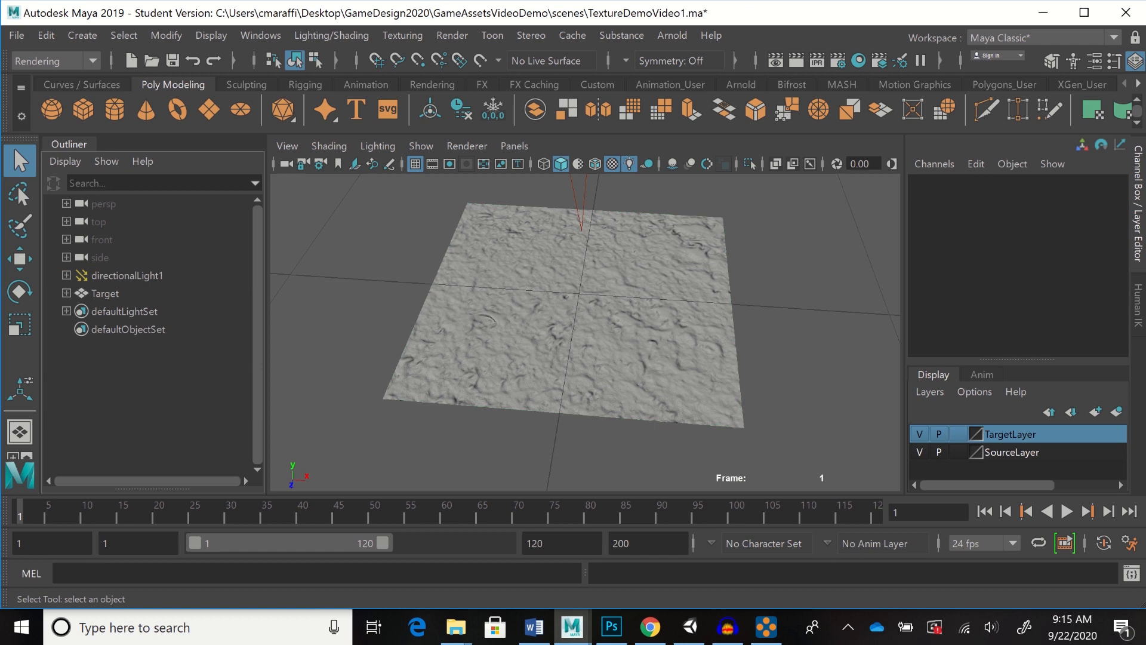
click(105, 293)
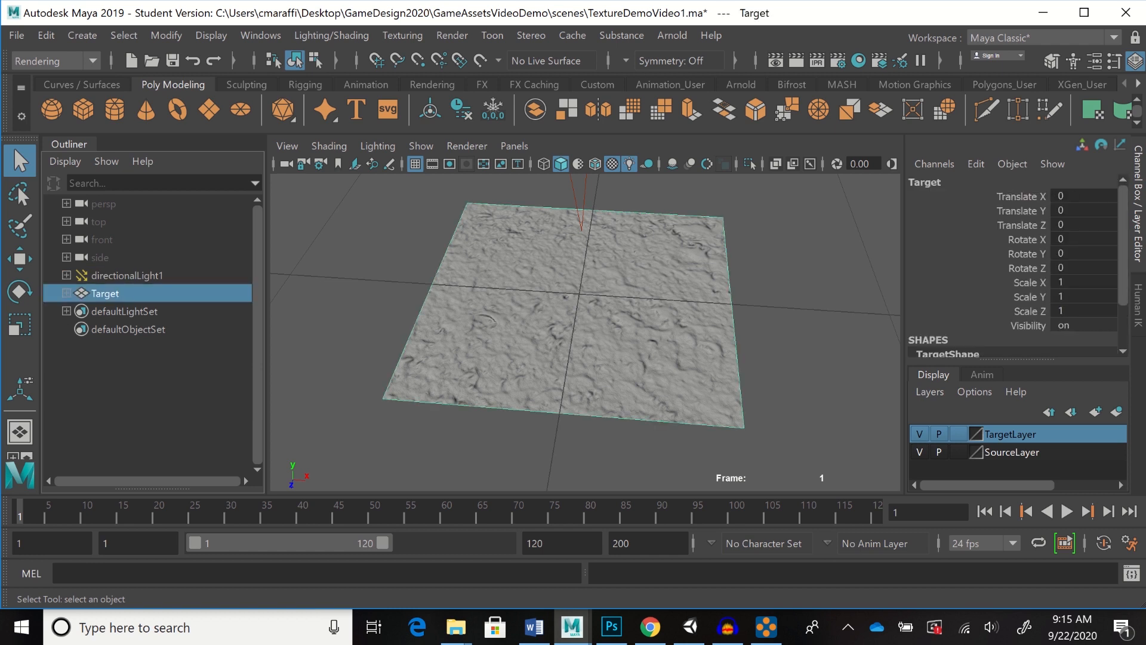
key(Delete)
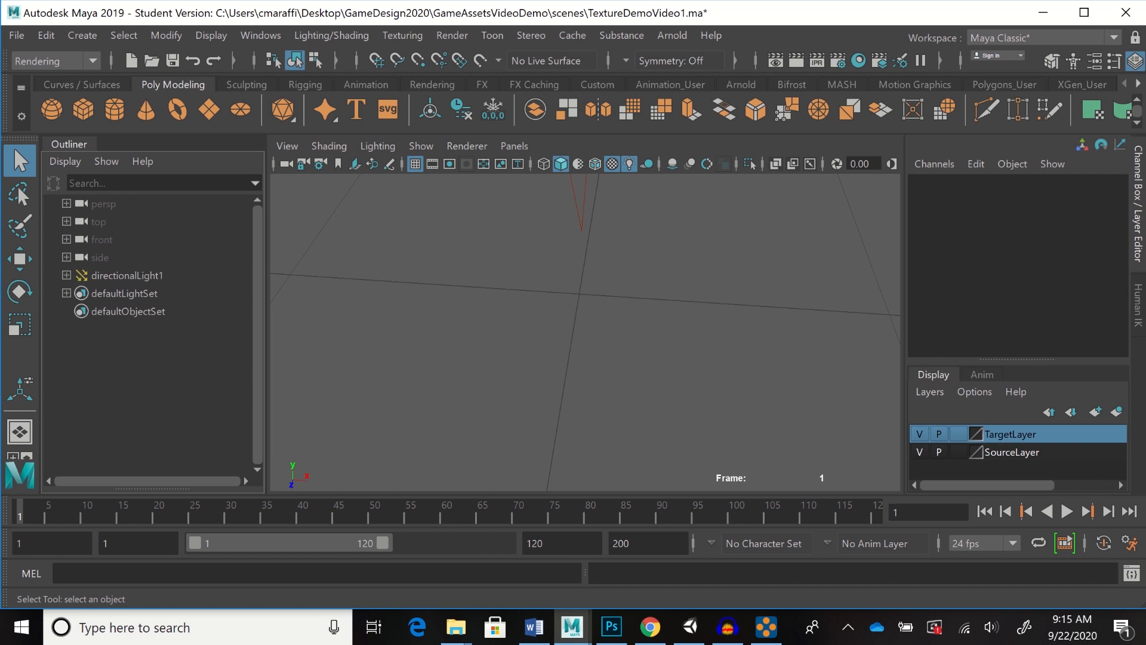
Create a default polygon cube at the centre of the grid
scroll(585, 332, down, 6)
scroll(585, 333, down, 5)
scroll(585, 332, down, 2)
scroll(585, 333, up, 2)
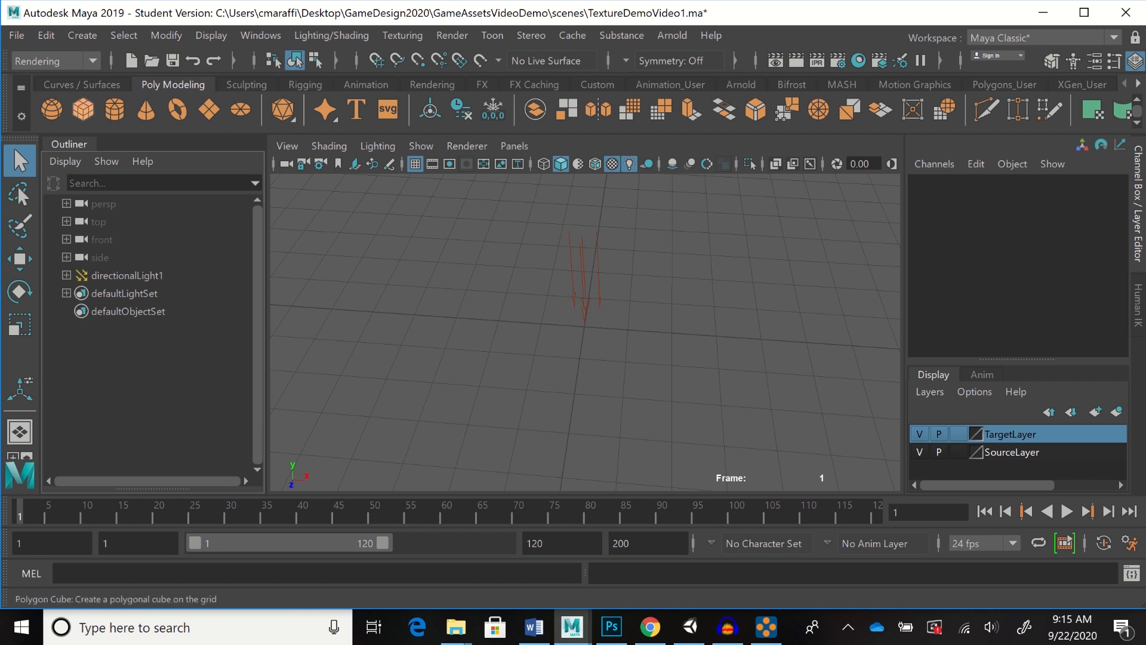
click(83, 110)
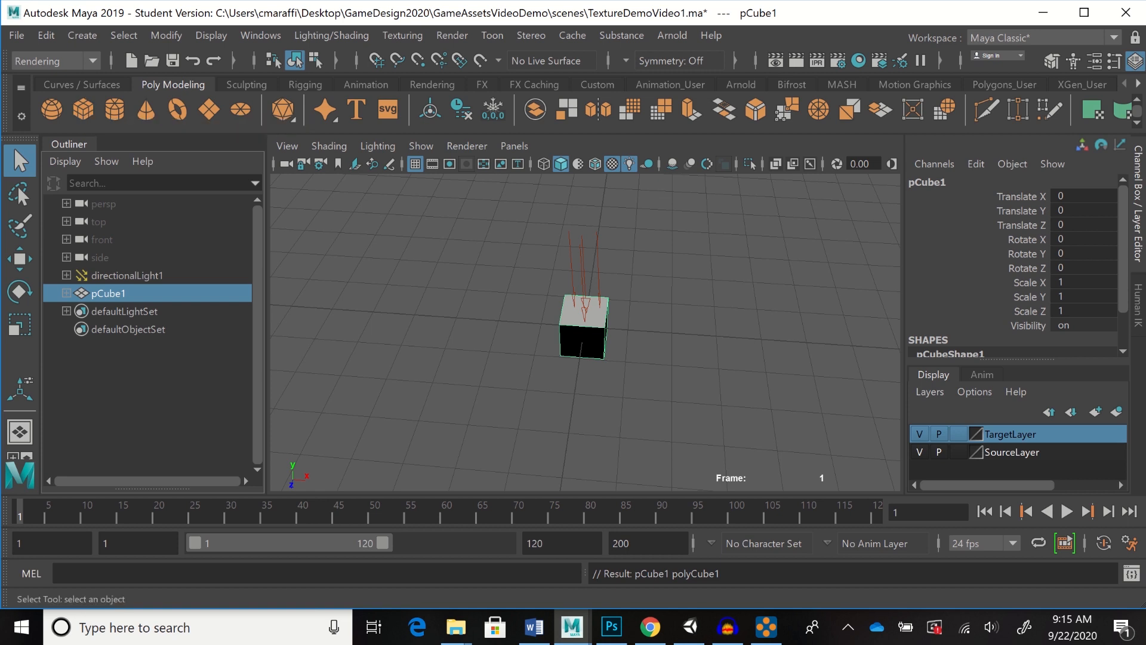
Examine the cube and how the directional light shades its faces from several angles and distances
alt+drag(573, 334, 567, 303)
scroll(584, 328, down, 3)
scroll(584, 329, up, 8)
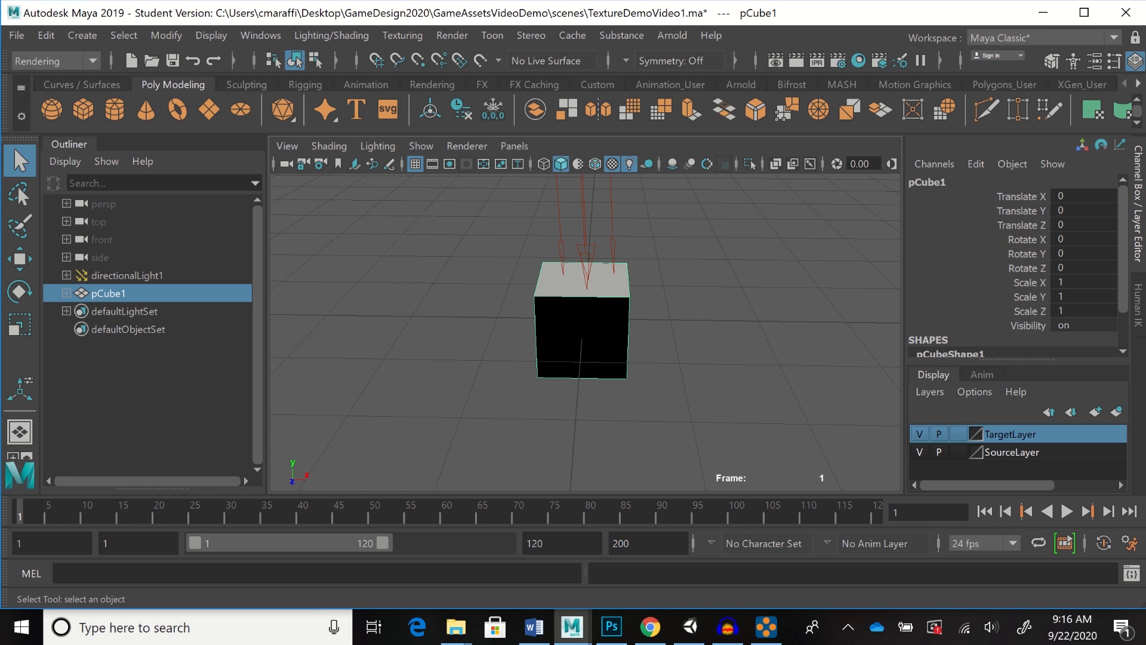
alt+drag(585, 335, 569, 368)
scroll(585, 333, up, 2)
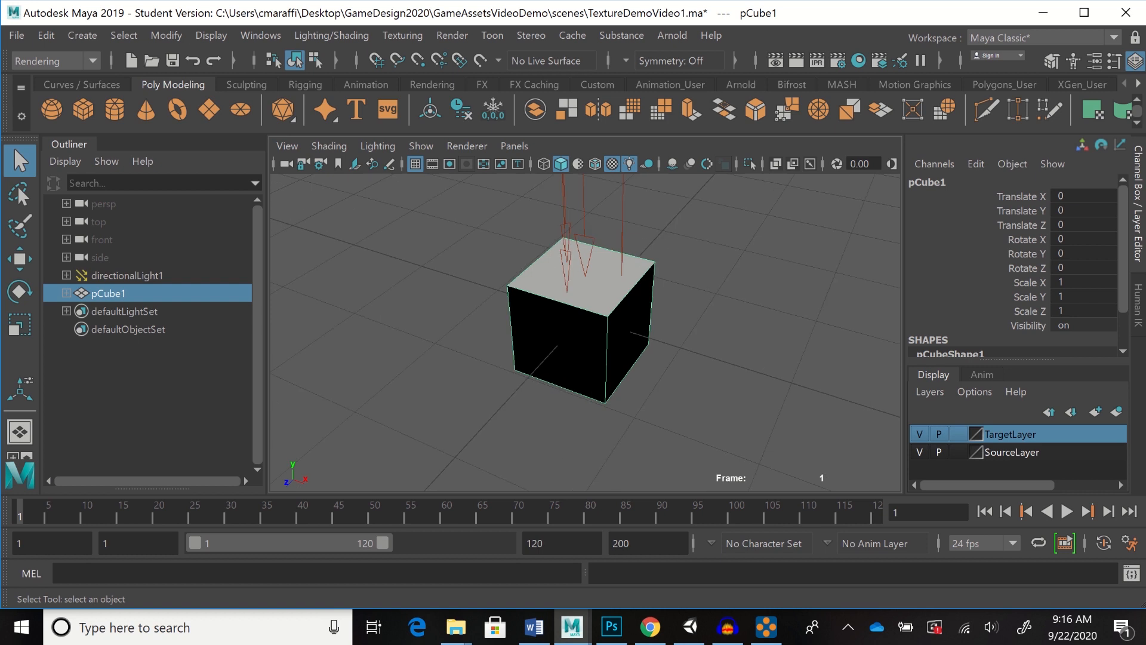
scroll(585, 333, down, 6)
scroll(585, 332, up, 6)
scroll(582, 323, down, 3)
alt+drag(582, 326, 631, 348)
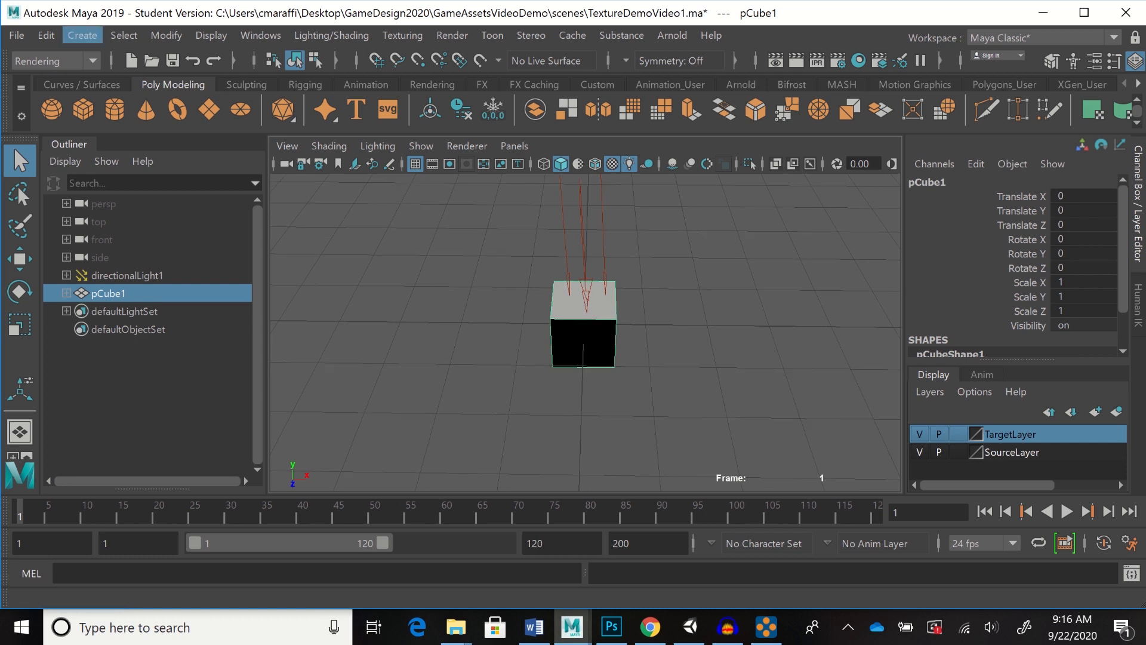
Create a point light and place it low in front of the cube at about X 2.25, Y -1.03, Z 2.96
click(82, 35)
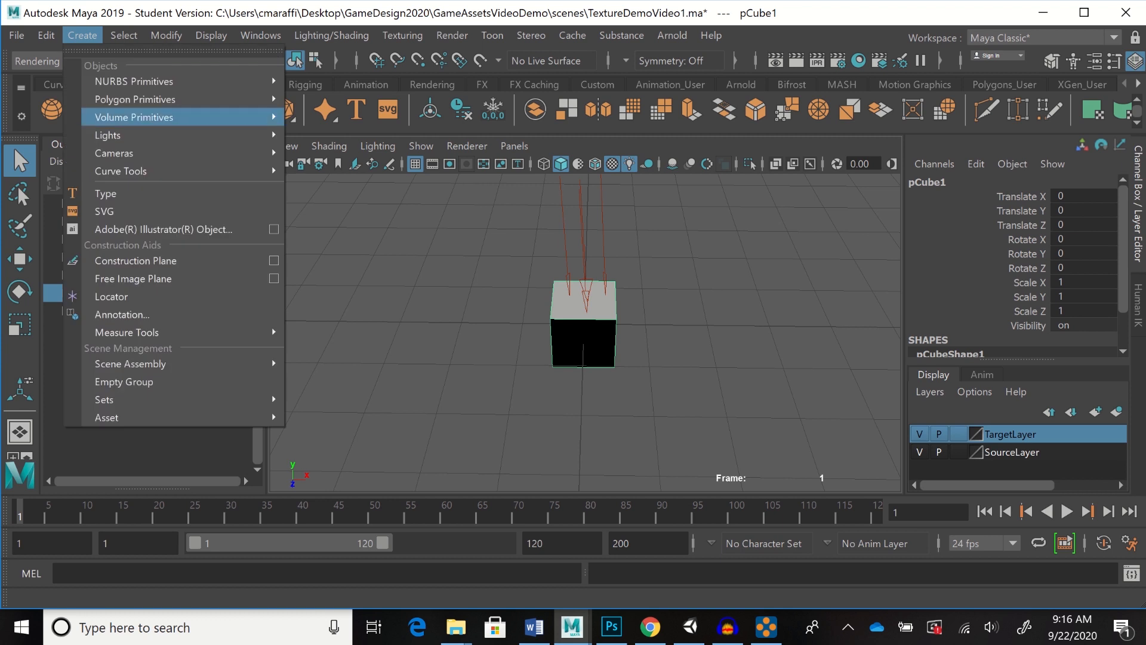
mouse_move(119, 134)
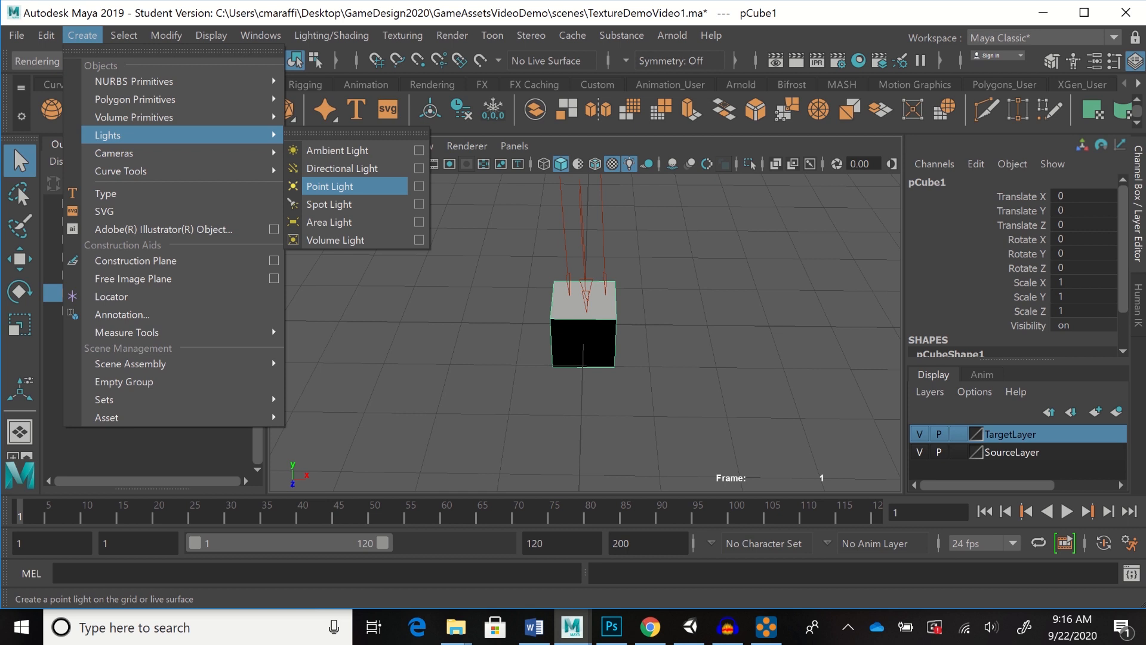
click(332, 186)
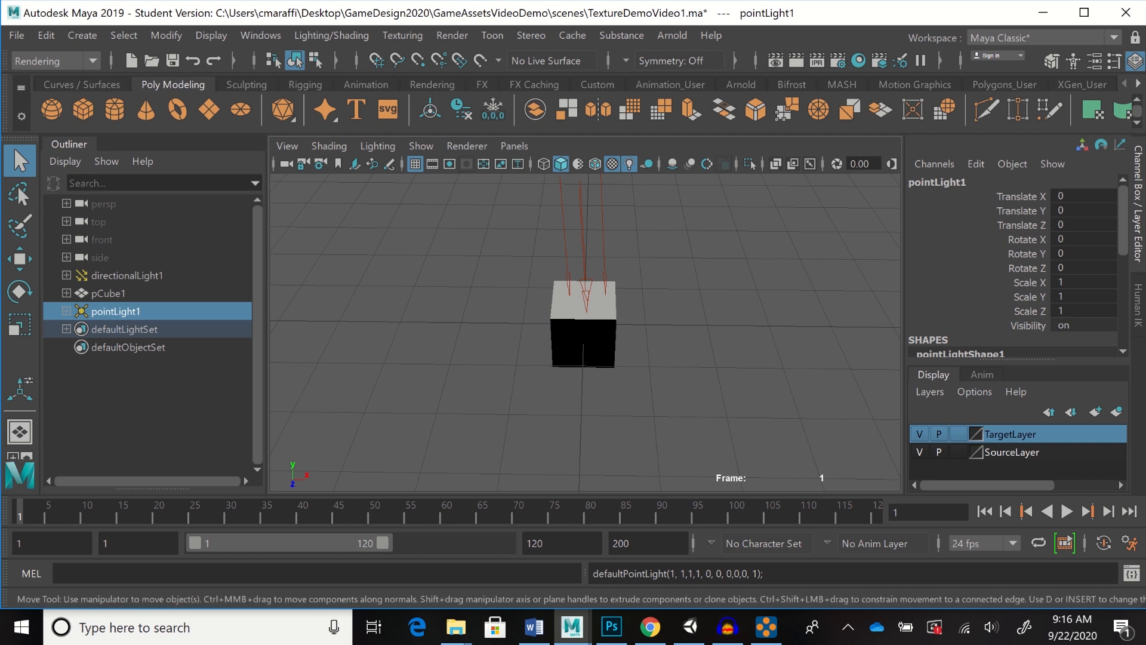
key(w)
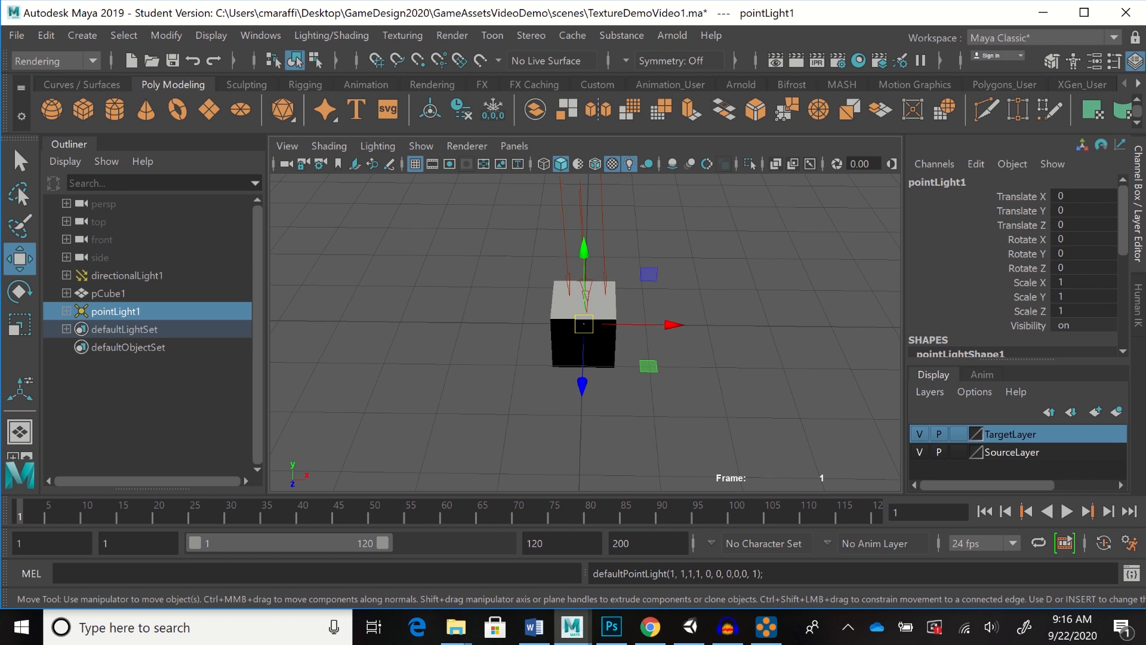
drag(582, 385, 580, 543)
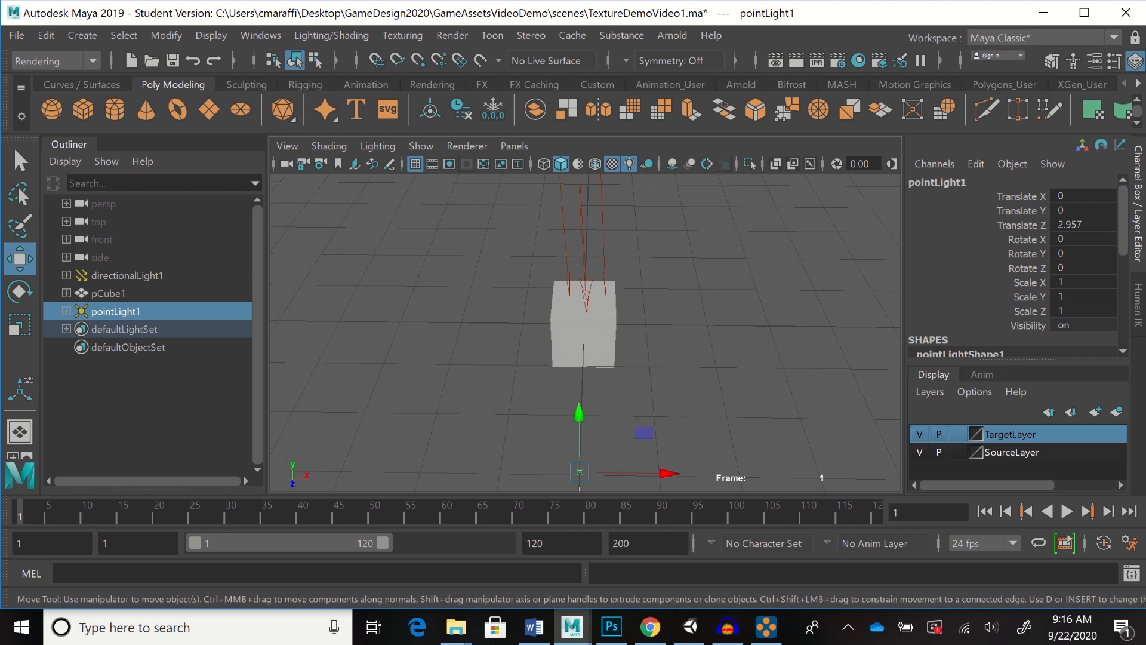
alt+drag(582, 430, 579, 309)
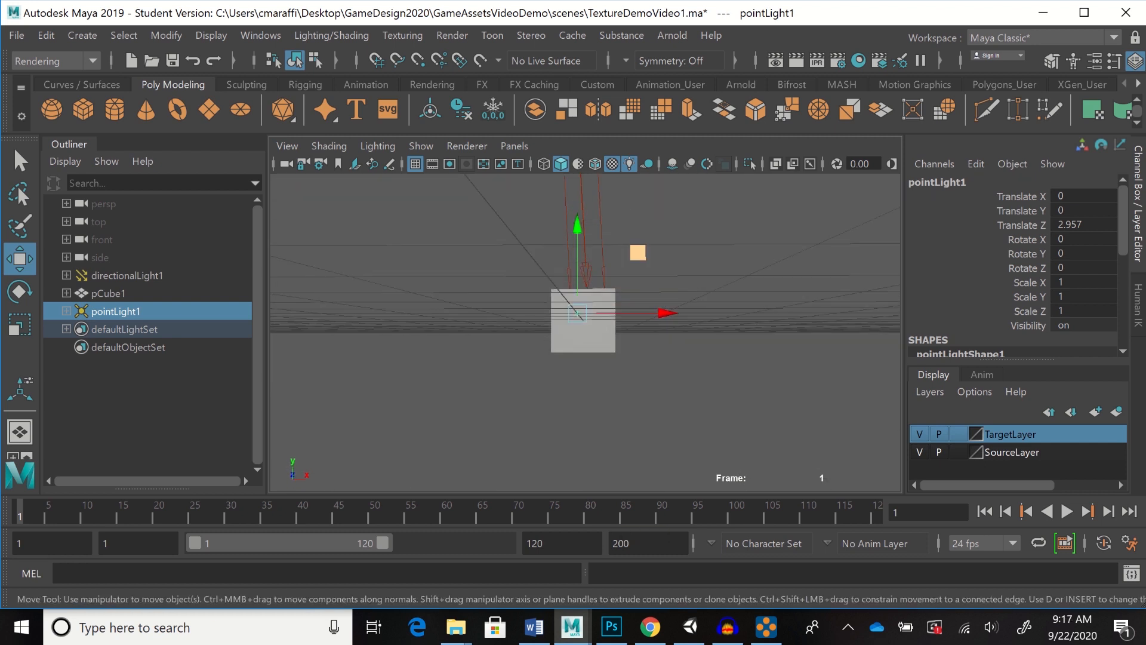
drag(577, 226, 531, 382)
alt+drag(604, 444, 580, 330)
drag(680, 440, 825, 420)
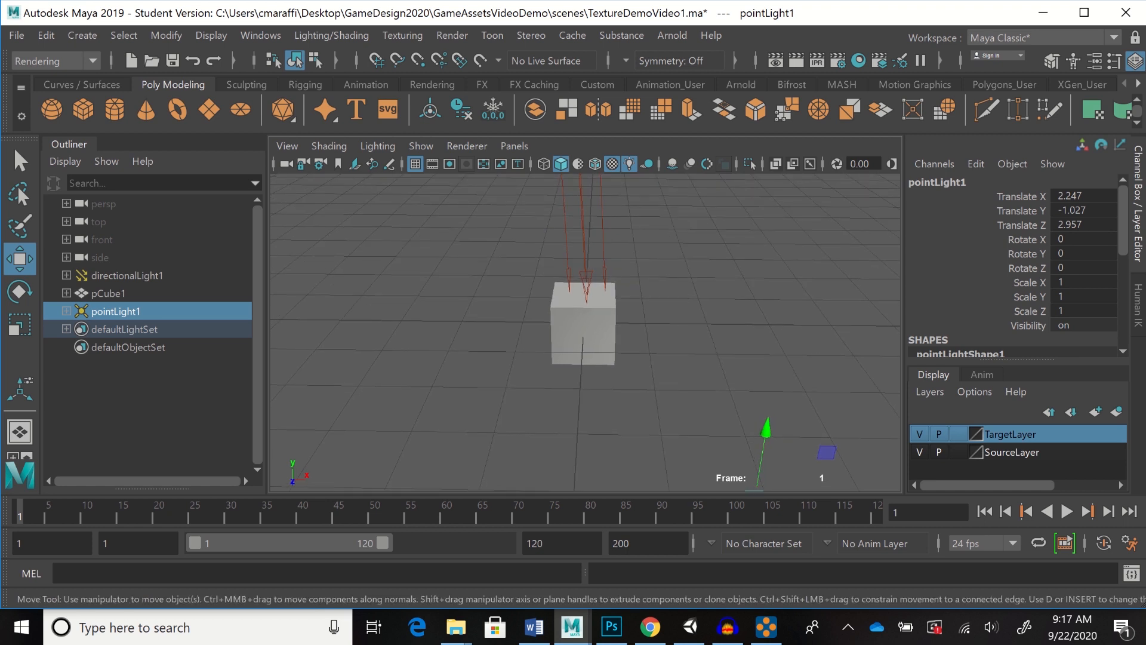
Create a second point light and place it behind the cube at about X -2.4, Y 0, Z -4.36
click(82, 35)
mouse_move(239, 135)
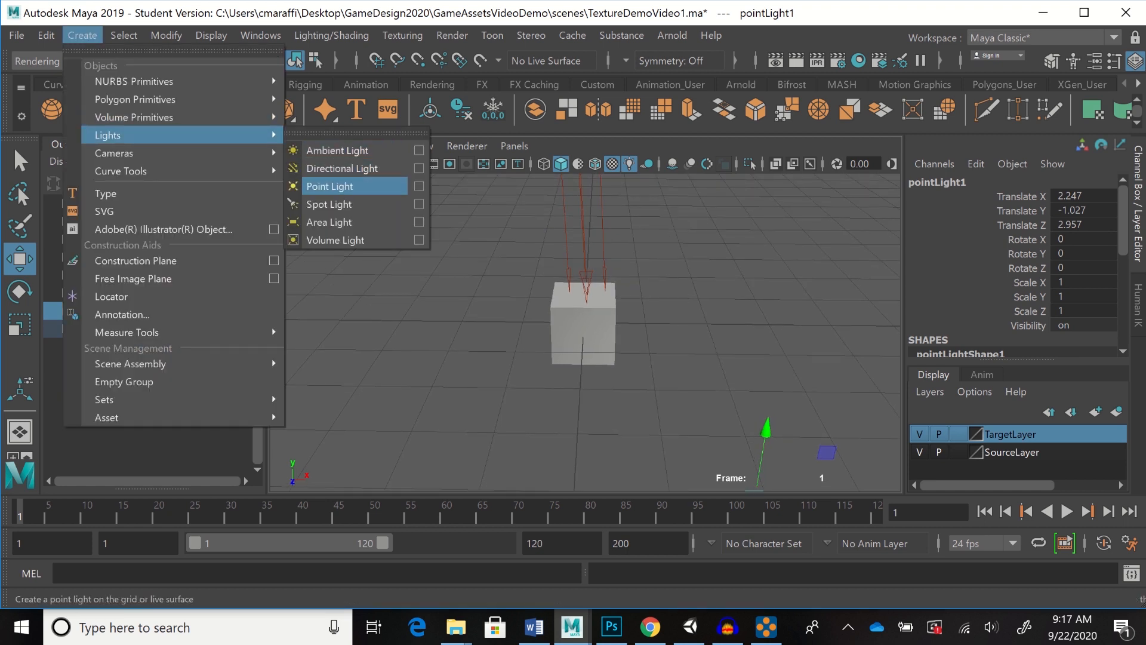
click(331, 187)
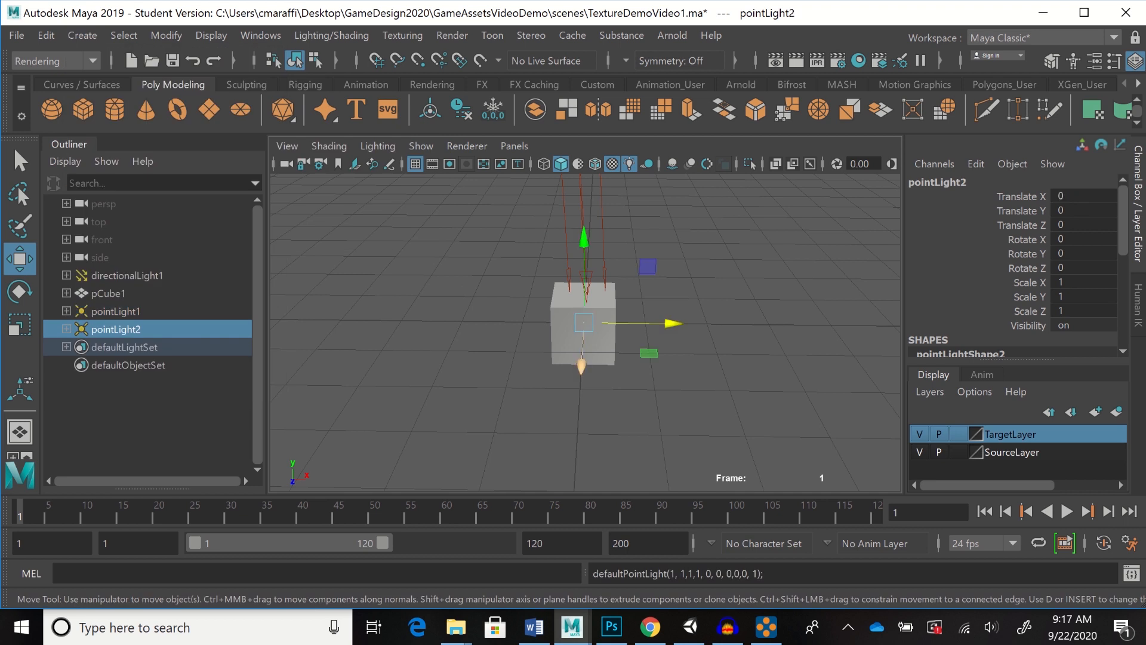
drag(581, 365, 586, 291)
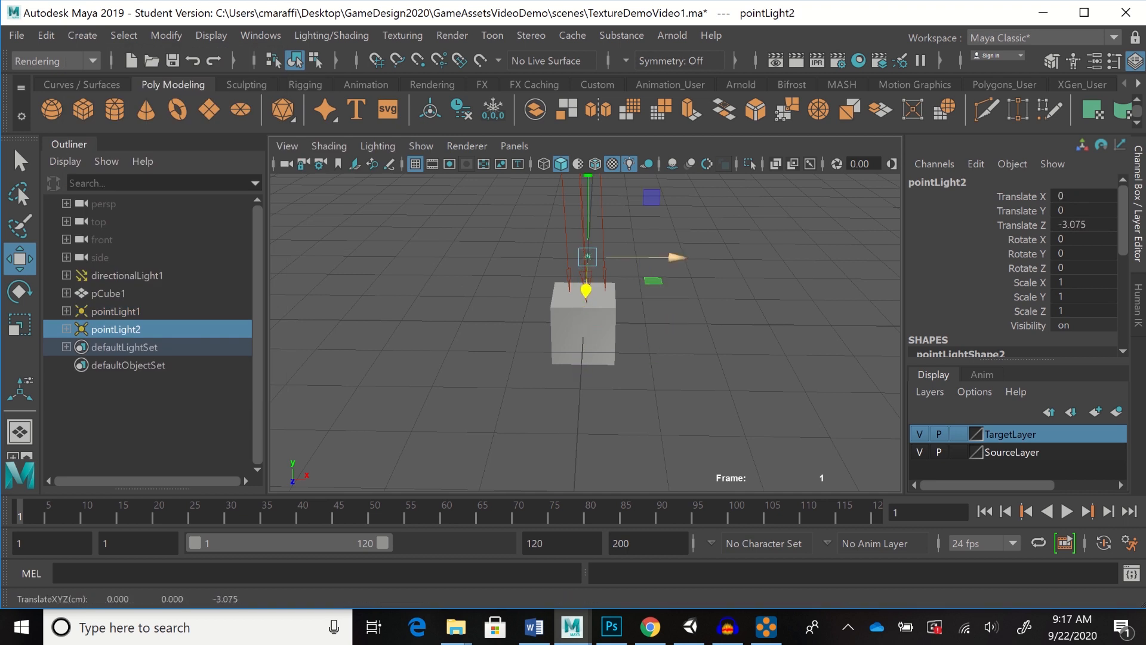
drag(675, 257, 576, 257)
drag(471, 290, 481, 267)
drag(584, 237, 571, 237)
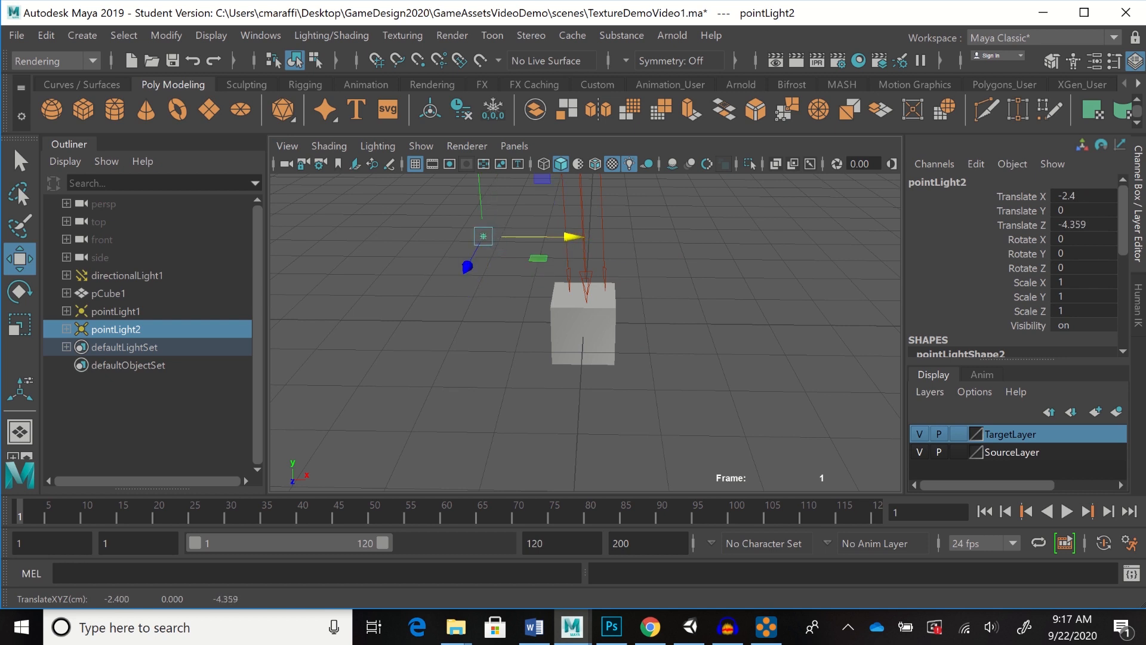
Switch to the UV Editing workspace and select the cube to display its UV layout, framed in the 3D view
alt+drag(585, 286, 583, 247)
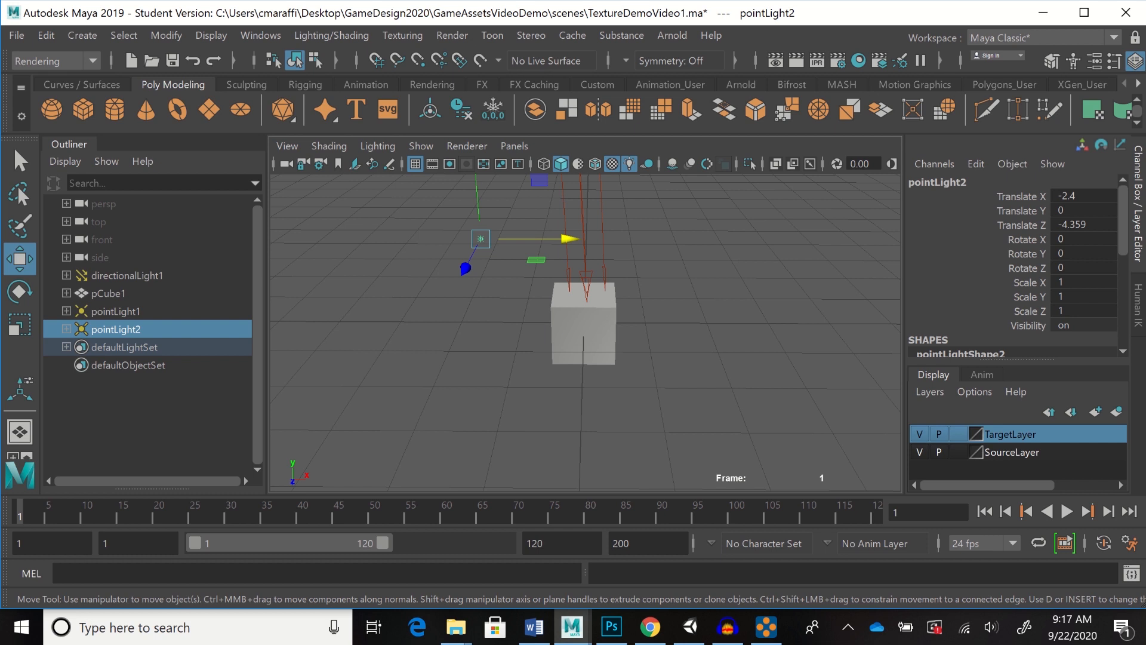
mouse_move(583, 248)
alt+mouse_down()
mouse_move(633, 250)
mouse_move(561, 257)
mouse_move(594, 251)
alt+mouse_up()
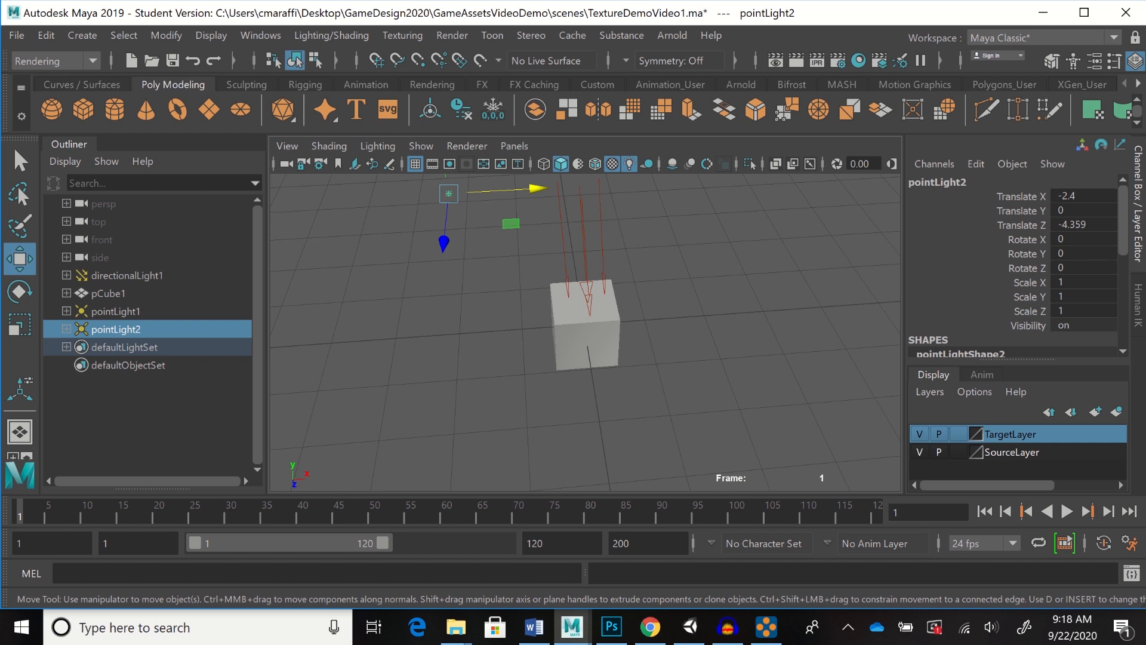
alt+drag(588, 335, 485, 307)
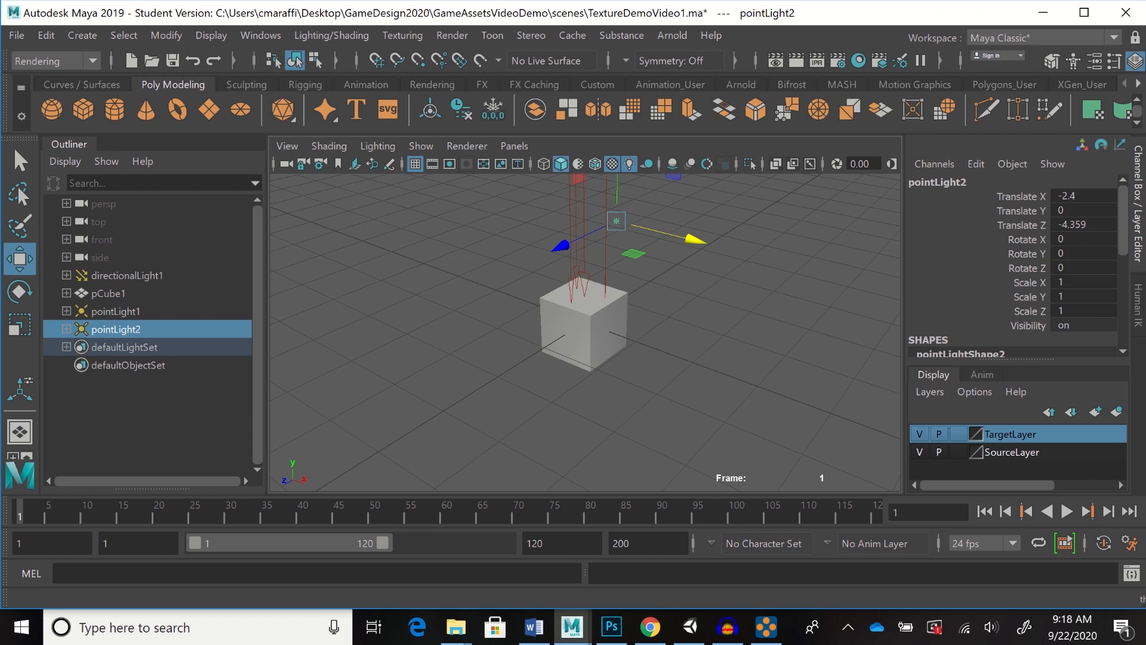
click(1114, 38)
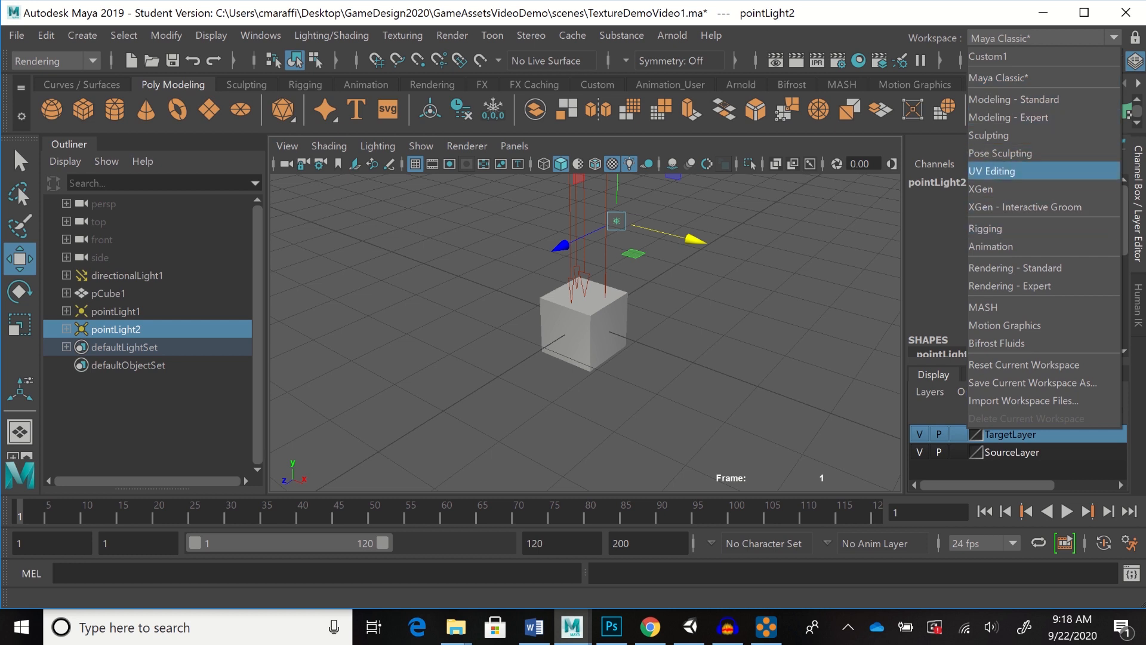
click(1014, 171)
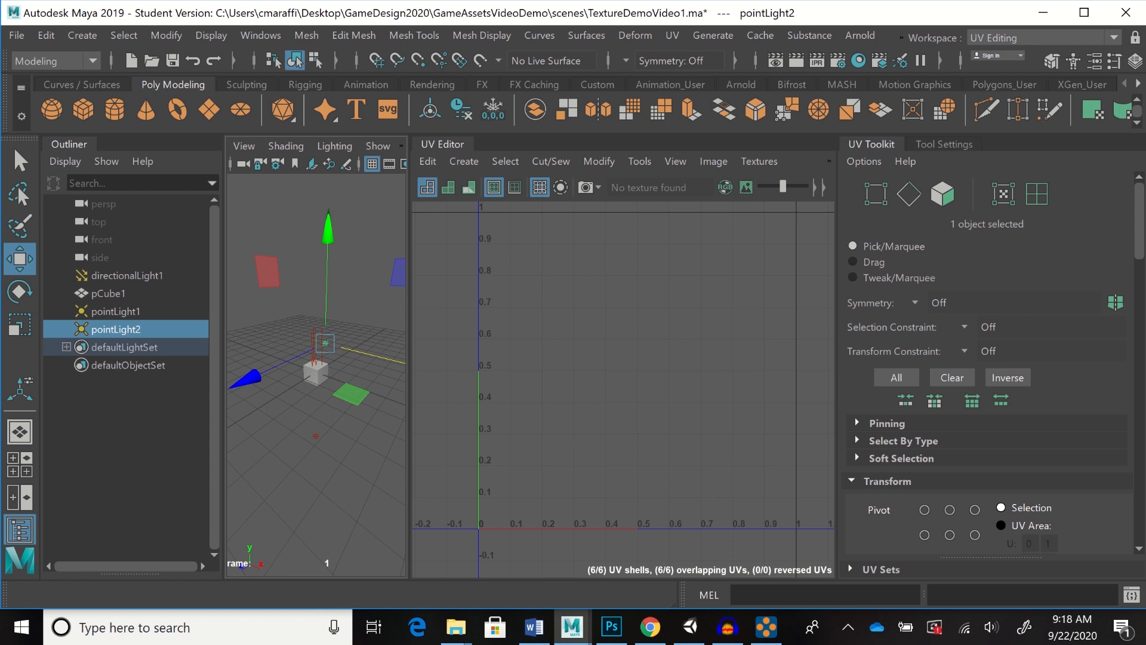
click(316, 373)
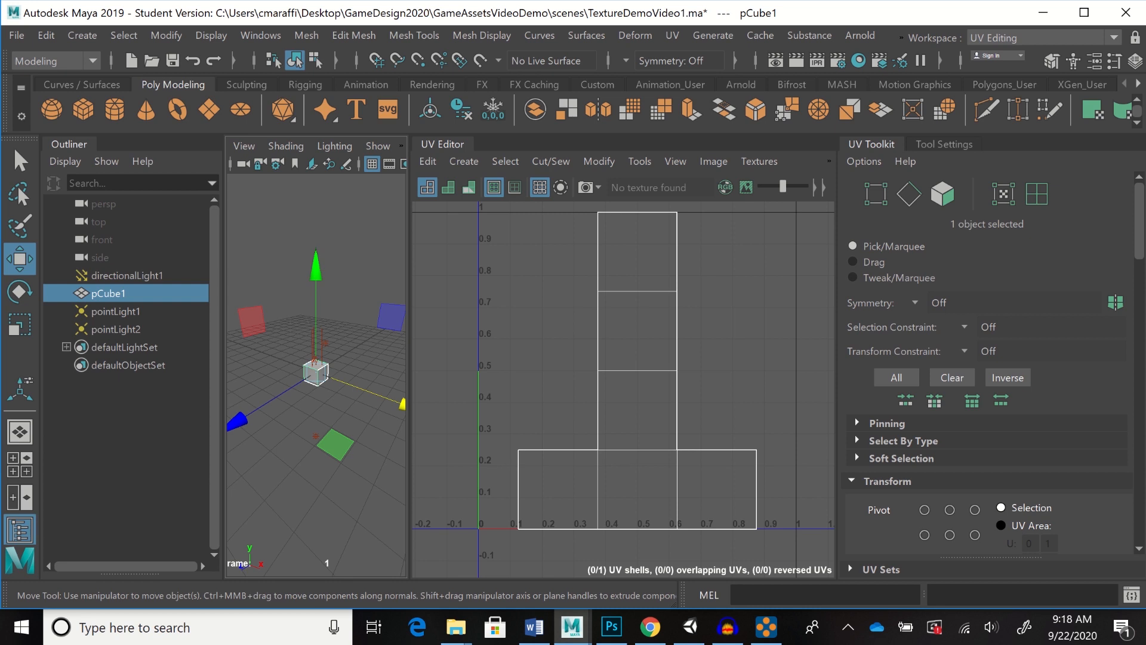
key(f)
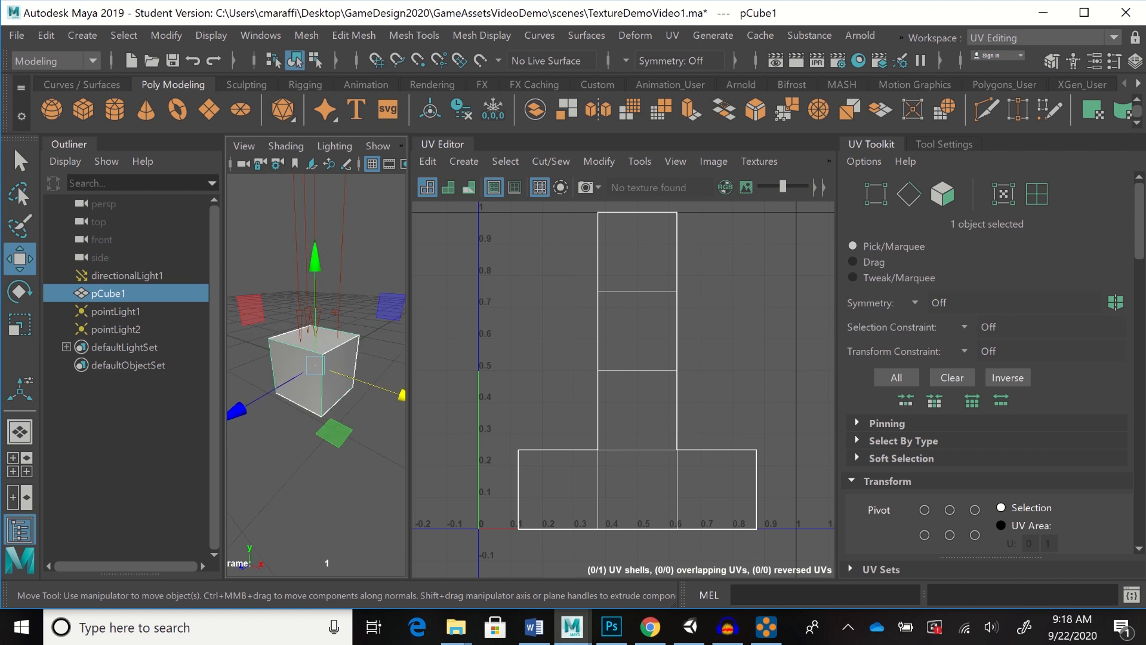
Examine the cube's faces from several angles beside its UV layout, and look through the UV Toolkit options
alt+drag(370, 406, 322, 387)
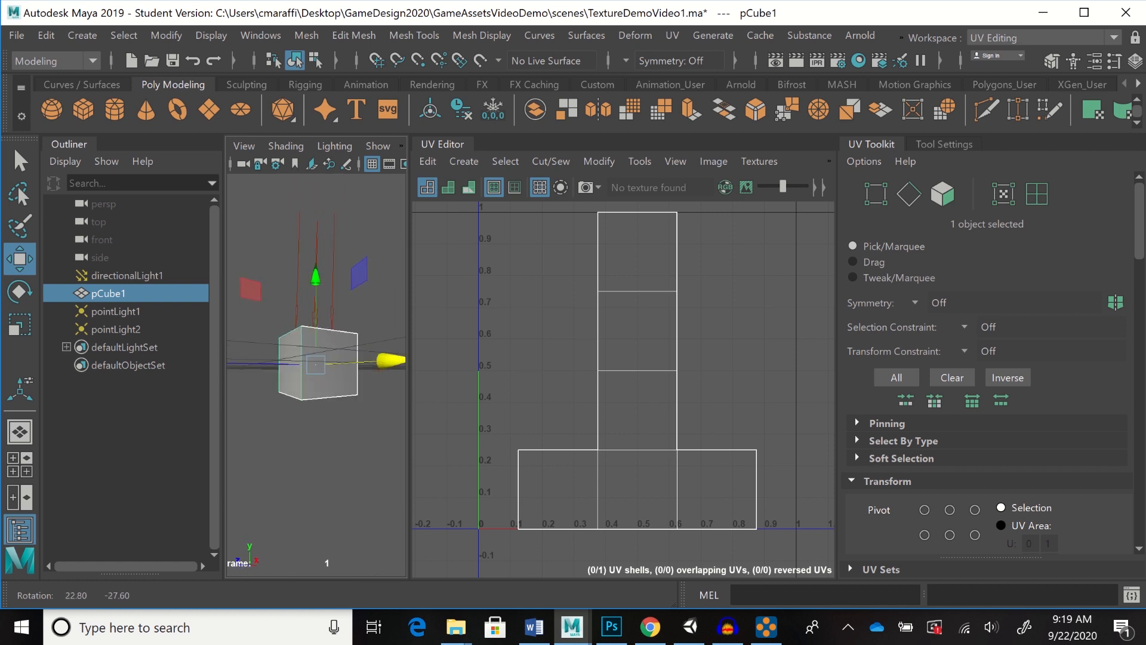
alt+drag(293, 341, 334, 310)
alt+drag(250, 334, 358, 367)
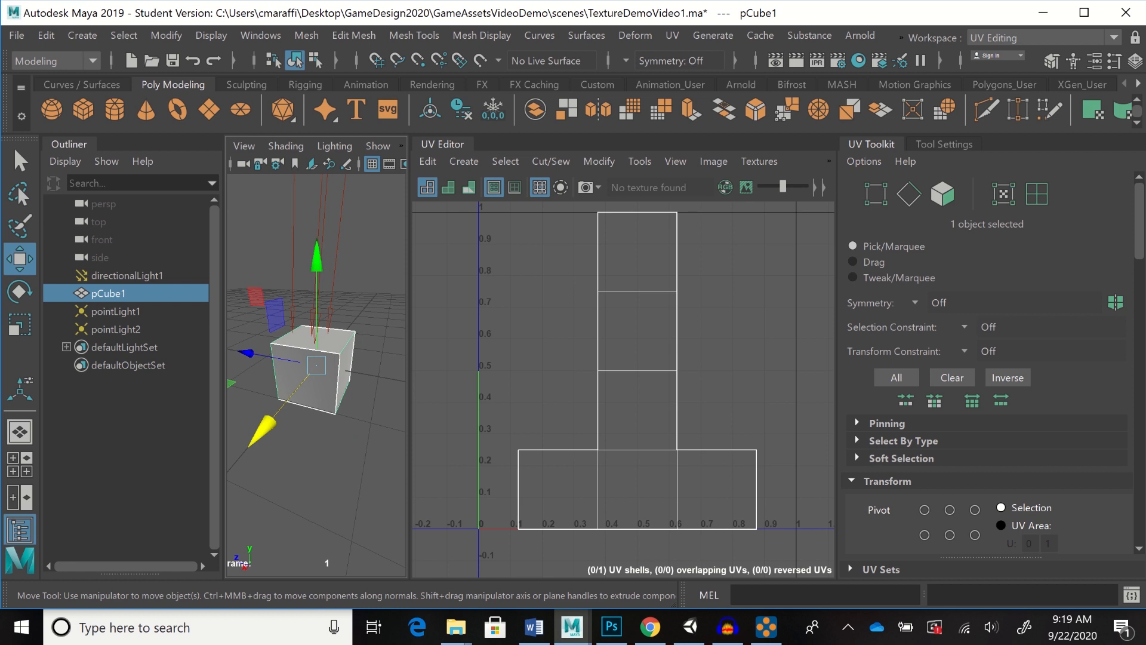
alt+drag(316, 370, 227, 365)
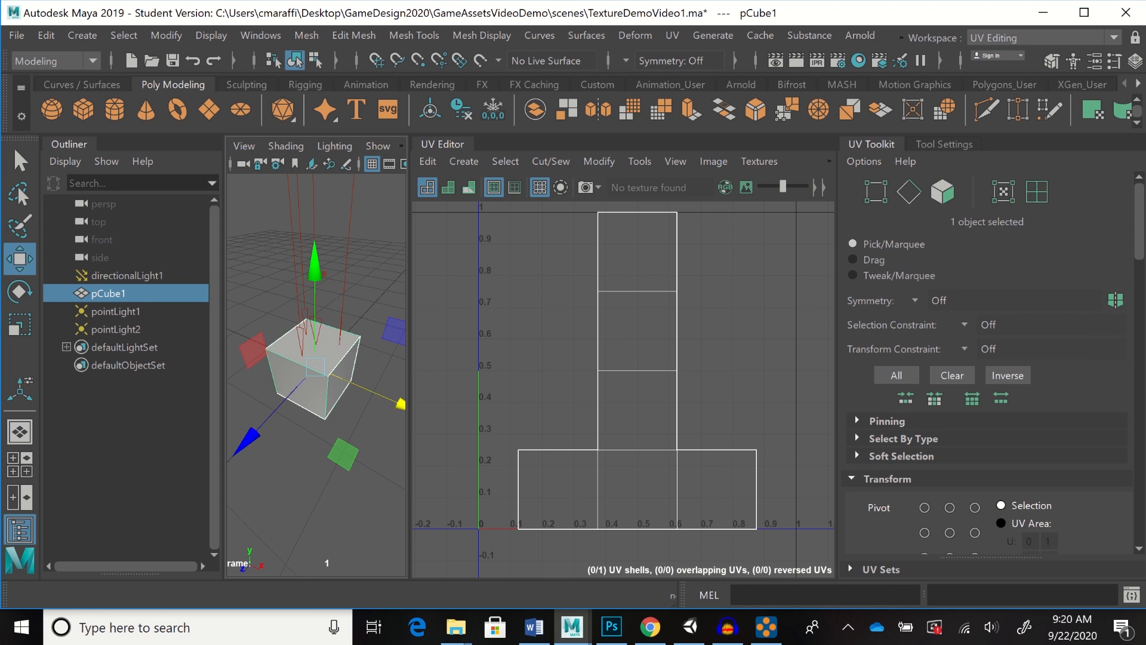
scroll(991, 358, down, 15)
scroll(991, 358, down, 5)
scroll(991, 358, up, 20)
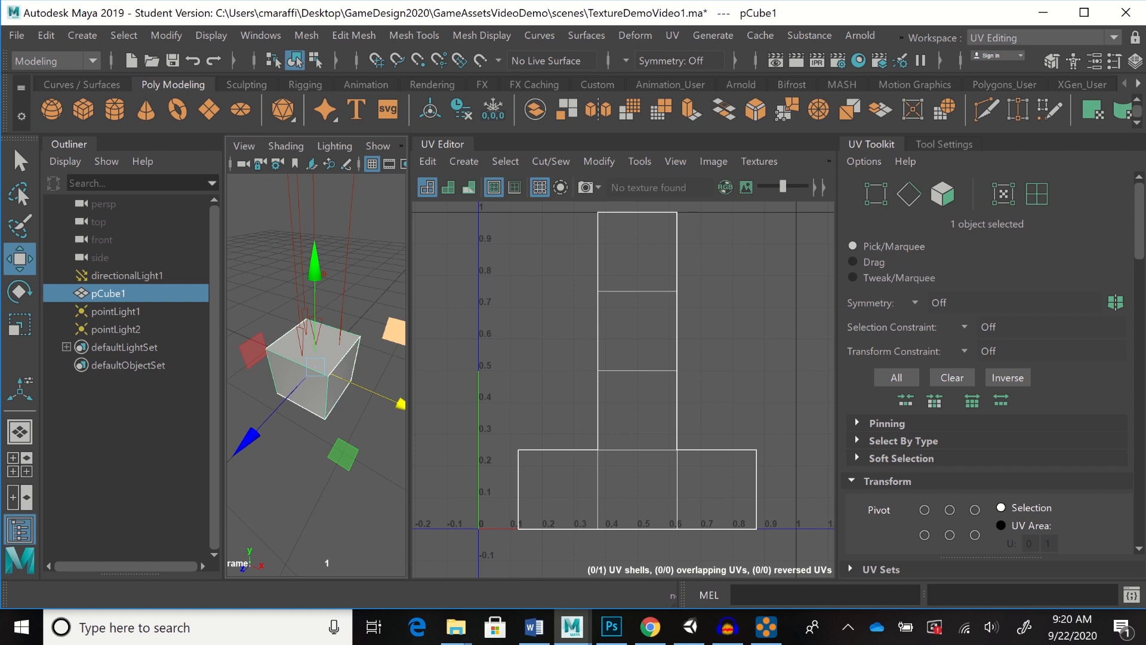
Return to the Maya Classic workspace and frame the cube in the perspective view
click(1042, 37)
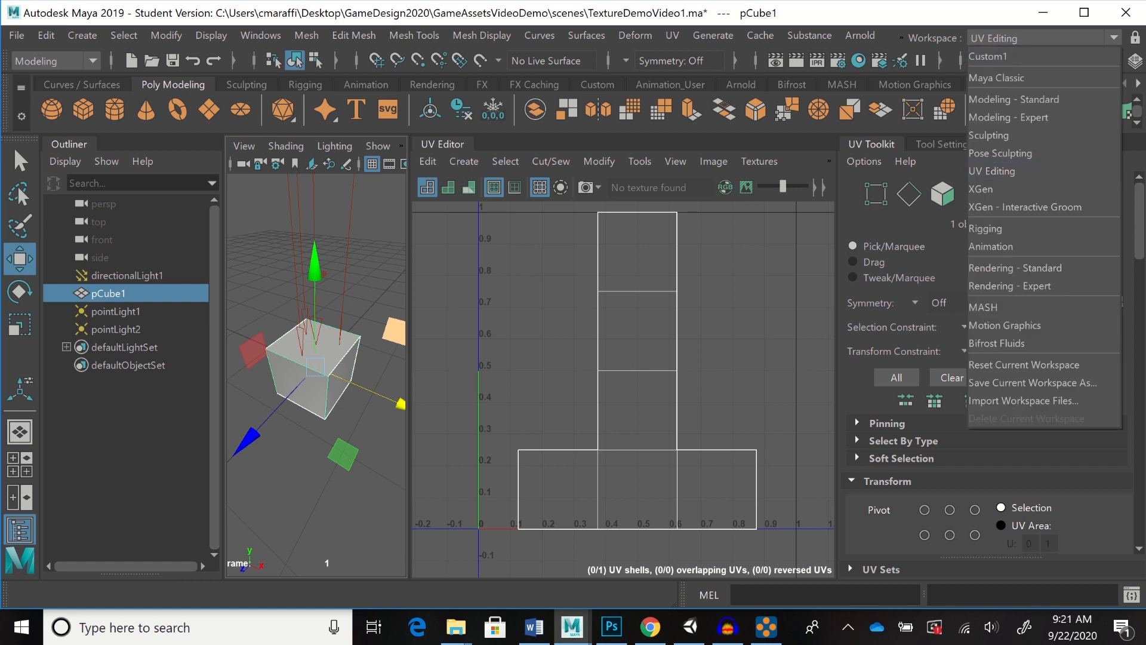
click(1015, 78)
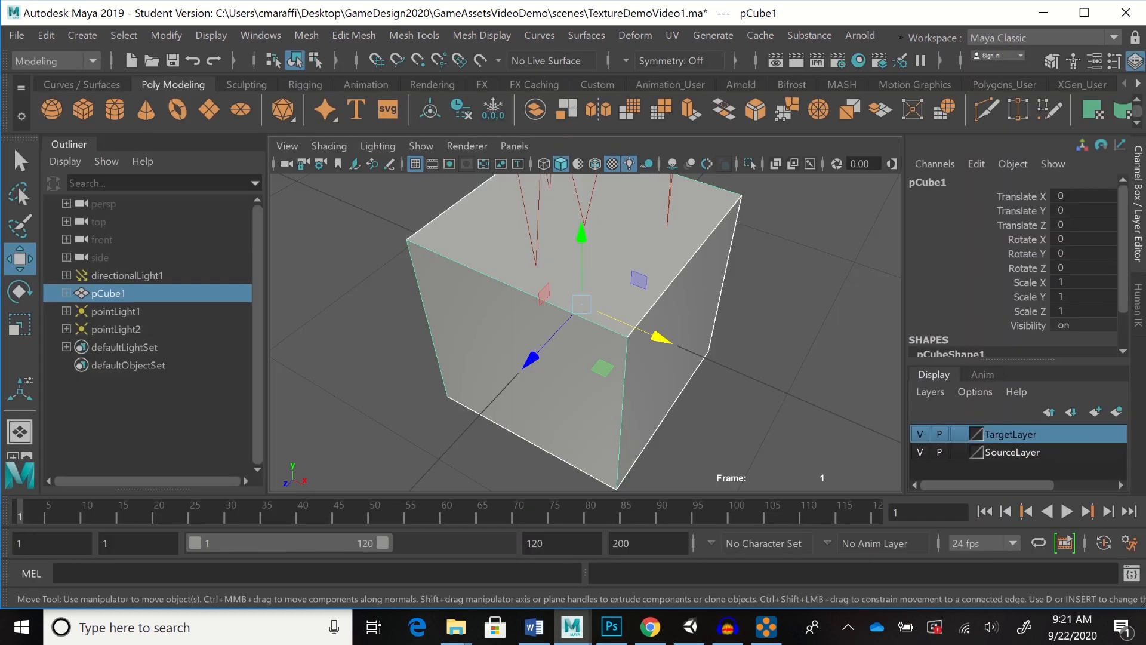
key(f)
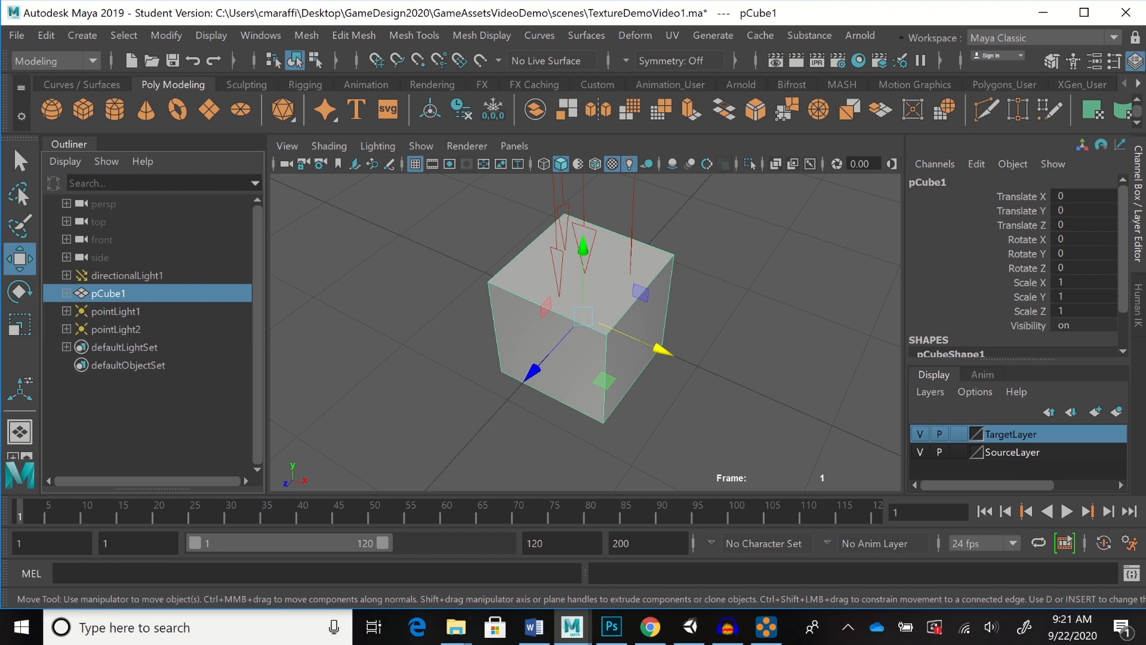
Rename the cube as Brick
double_click(109, 293)
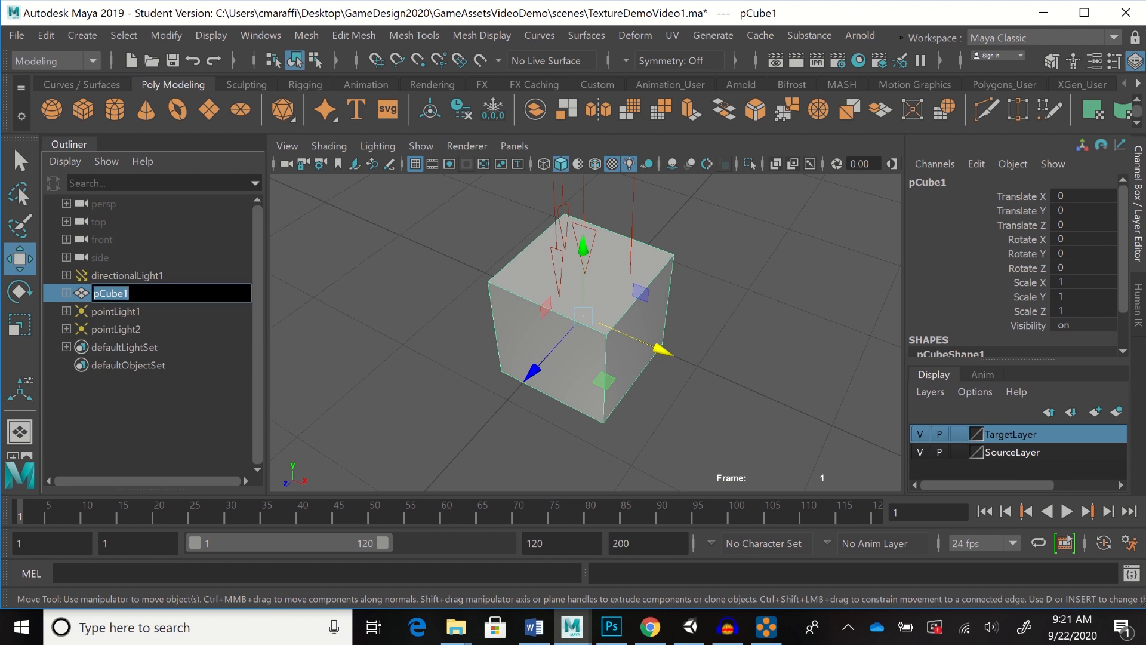
text(Brick)
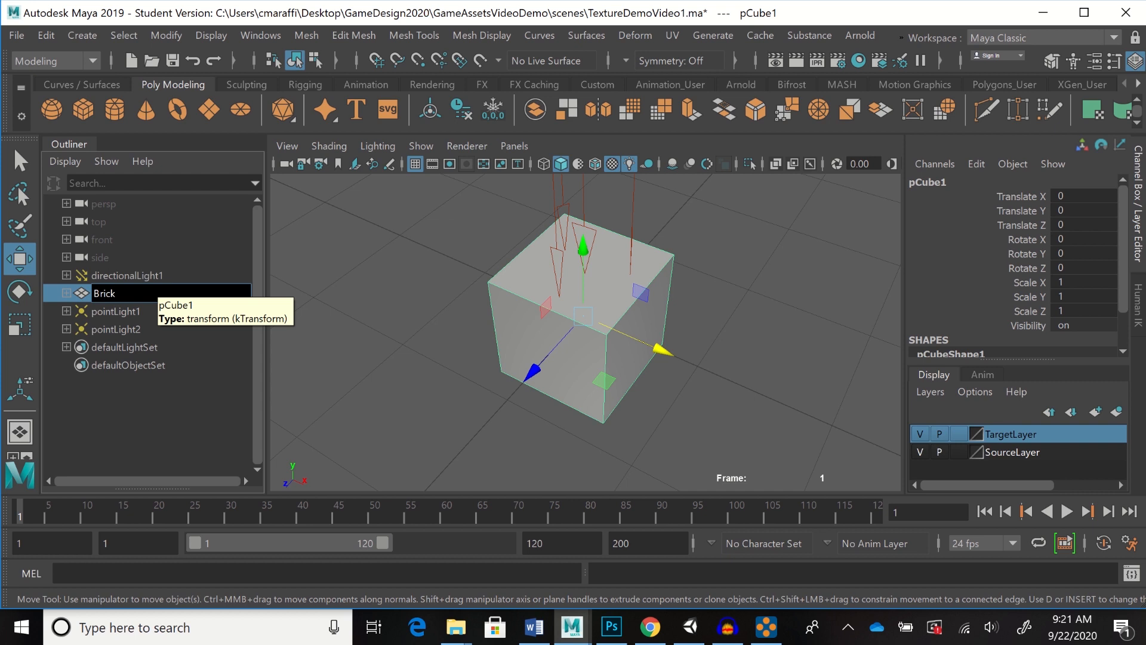
key(Return)
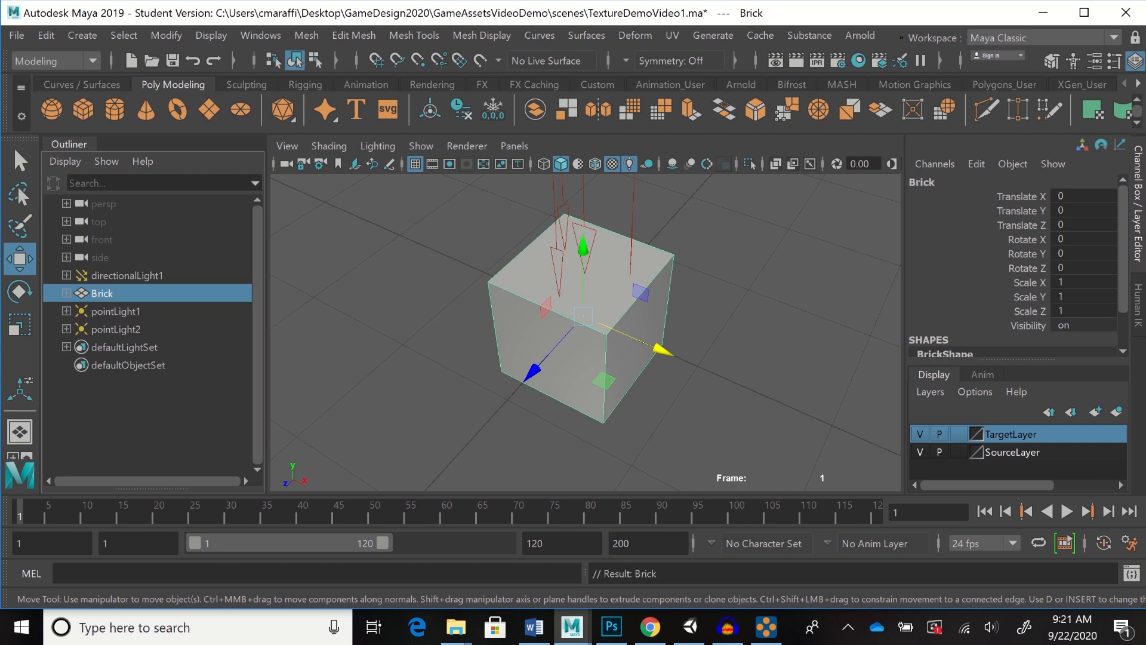
alt+drag(585, 328, 618, 322)
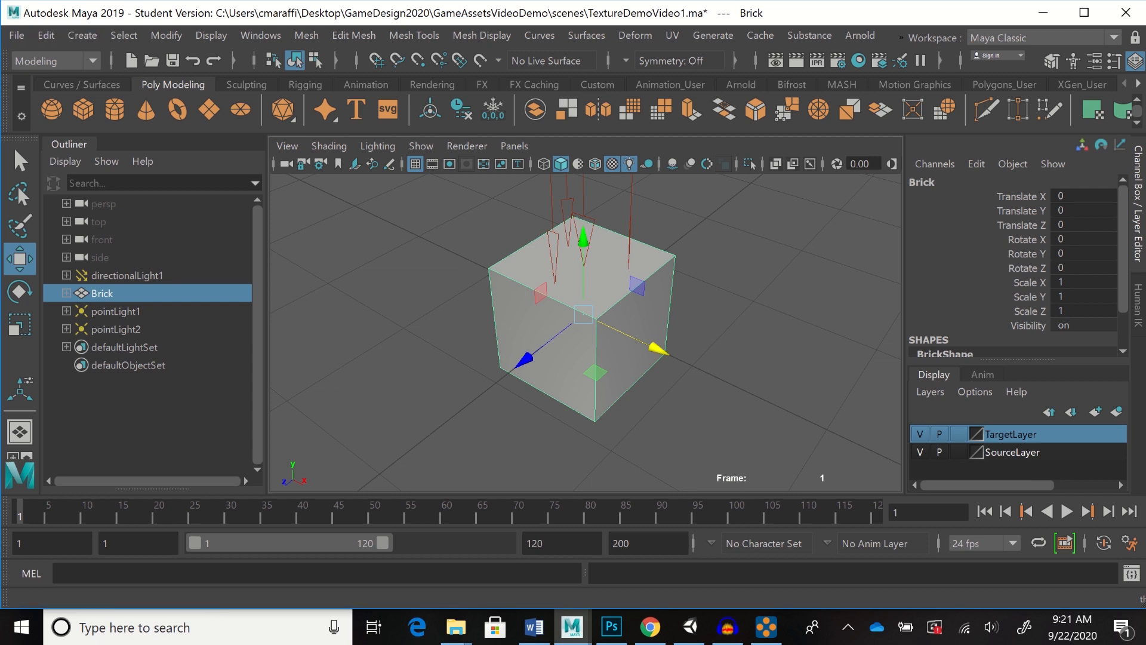
Save the scene as a new Maya ASCII file named TextureDemoVideo2 in the project's scenes folder, keeping the existing TextureDemoVideo1 file
click(17, 35)
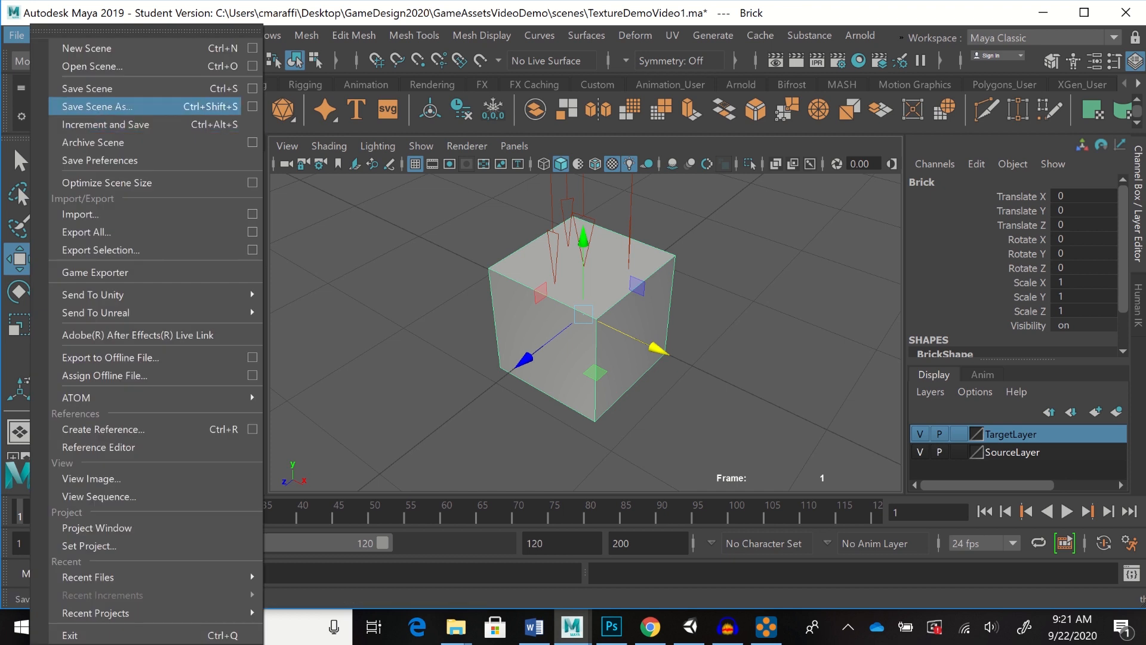
click(97, 106)
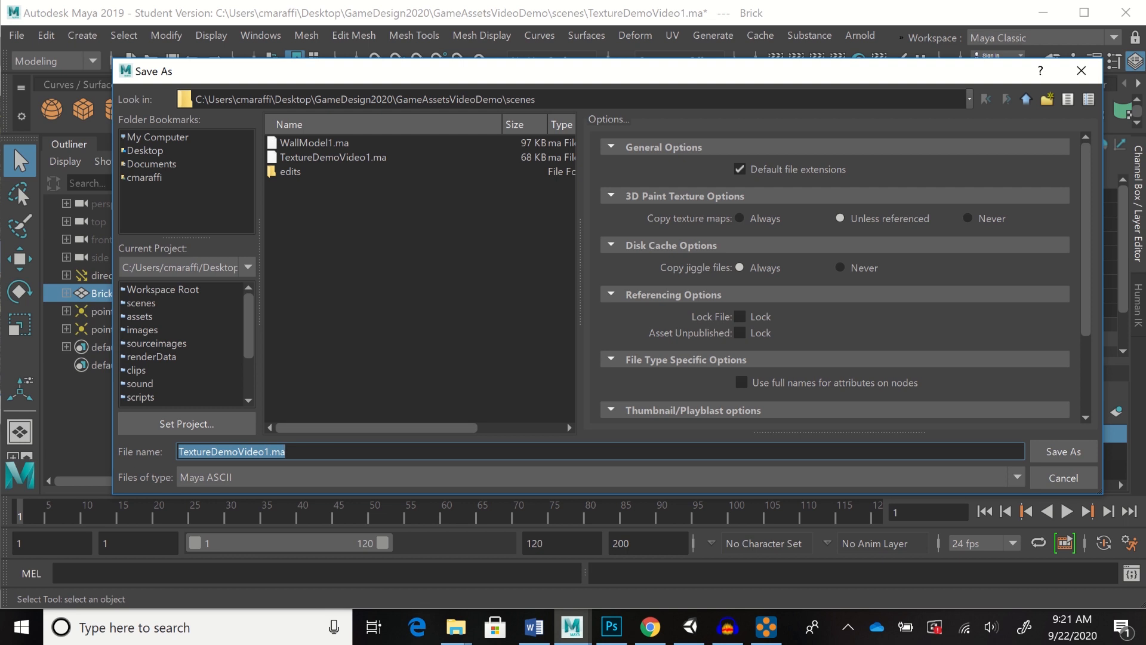
text(Textu)
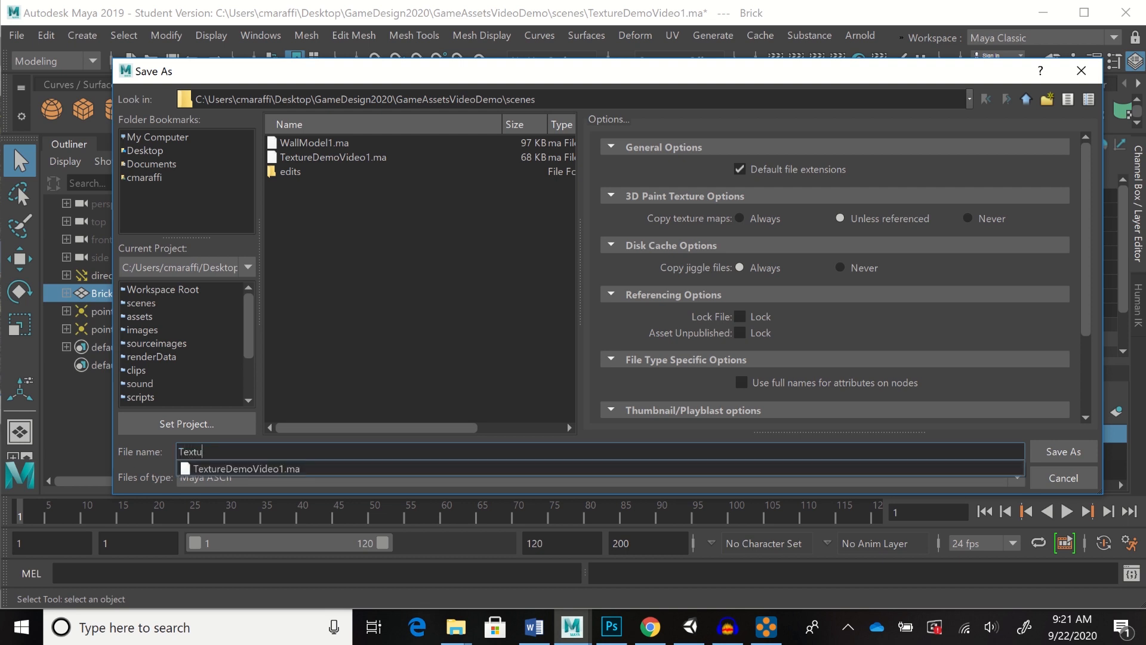
text(reDemoVideo1)
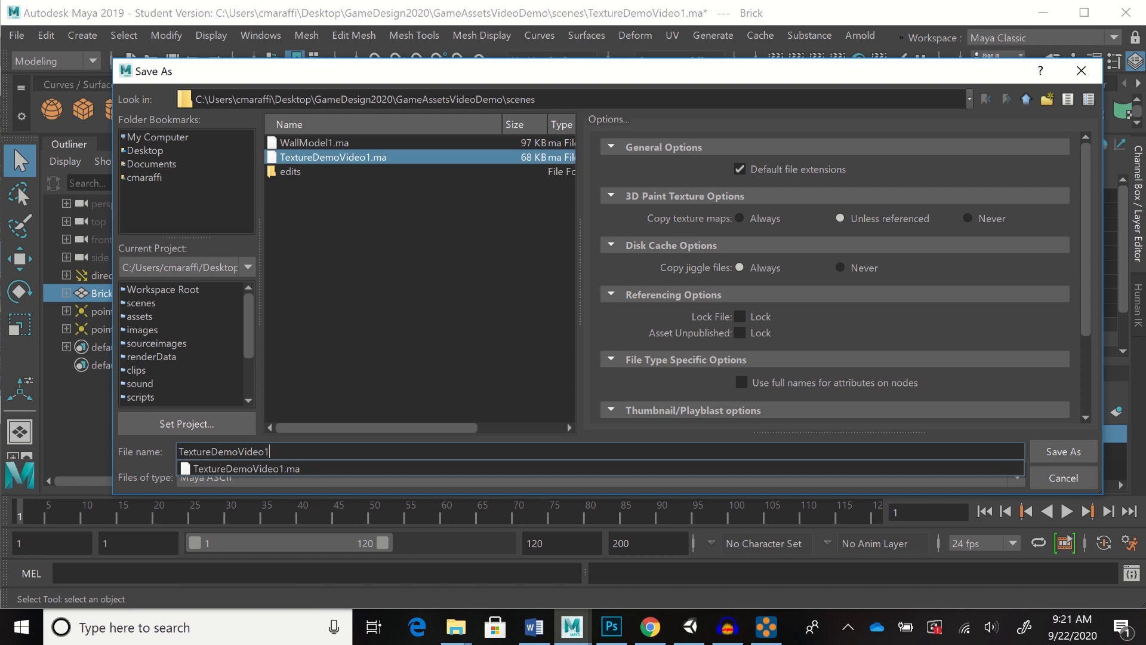
click(1064, 452)
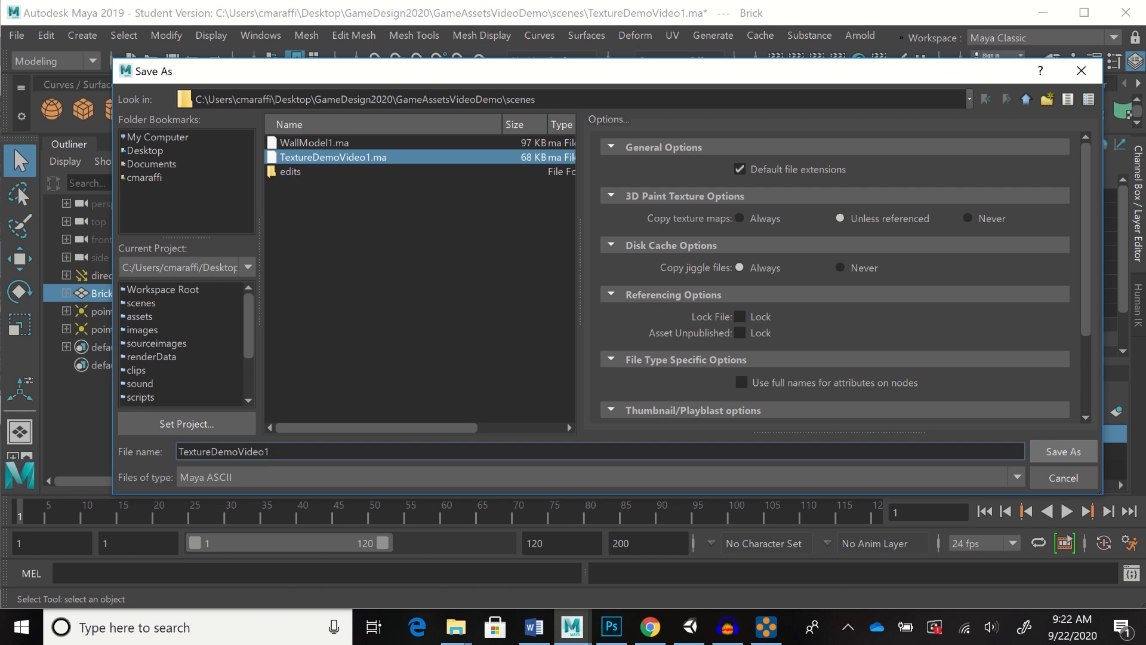
key(Return)
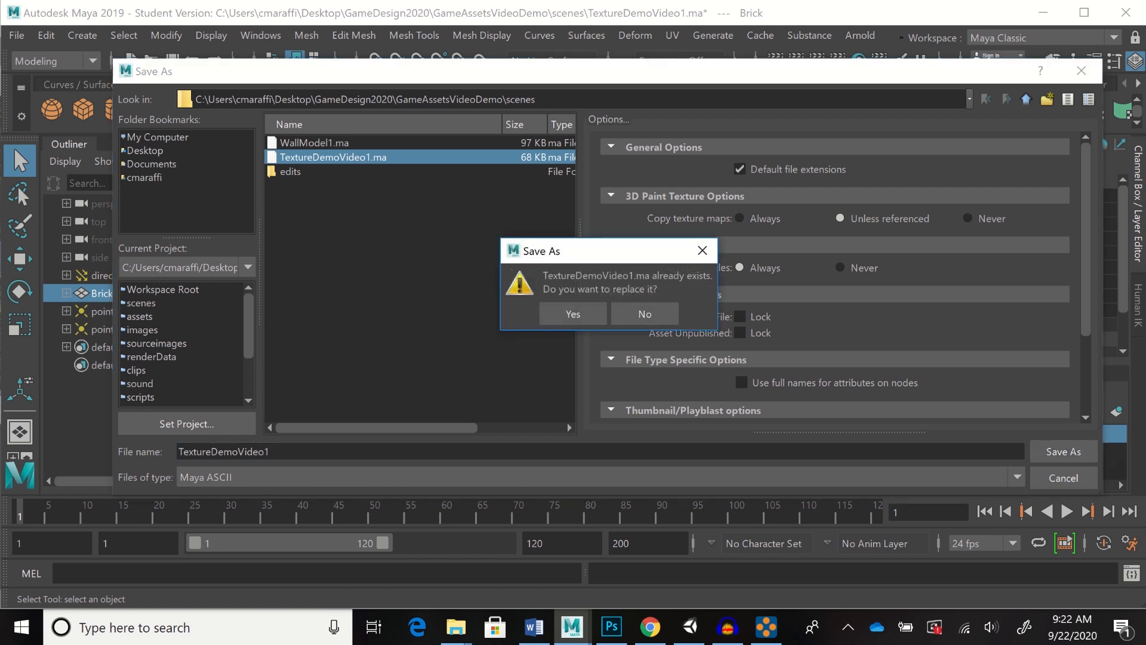
click(645, 314)
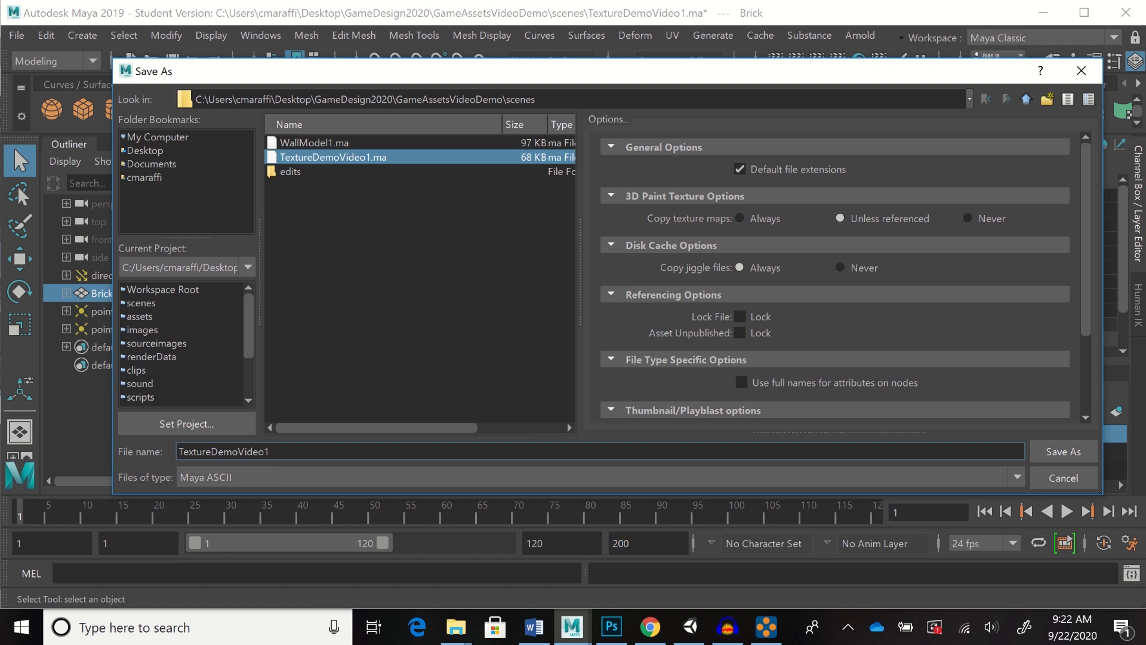
key(shift+Left)
text(2)
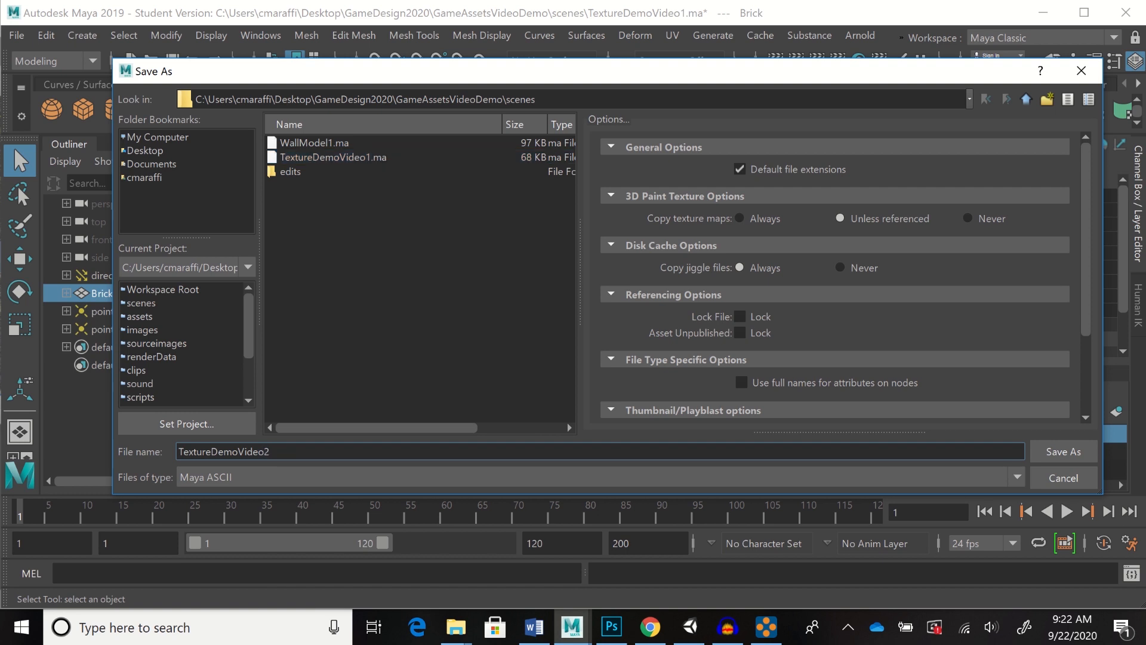
key(Return)
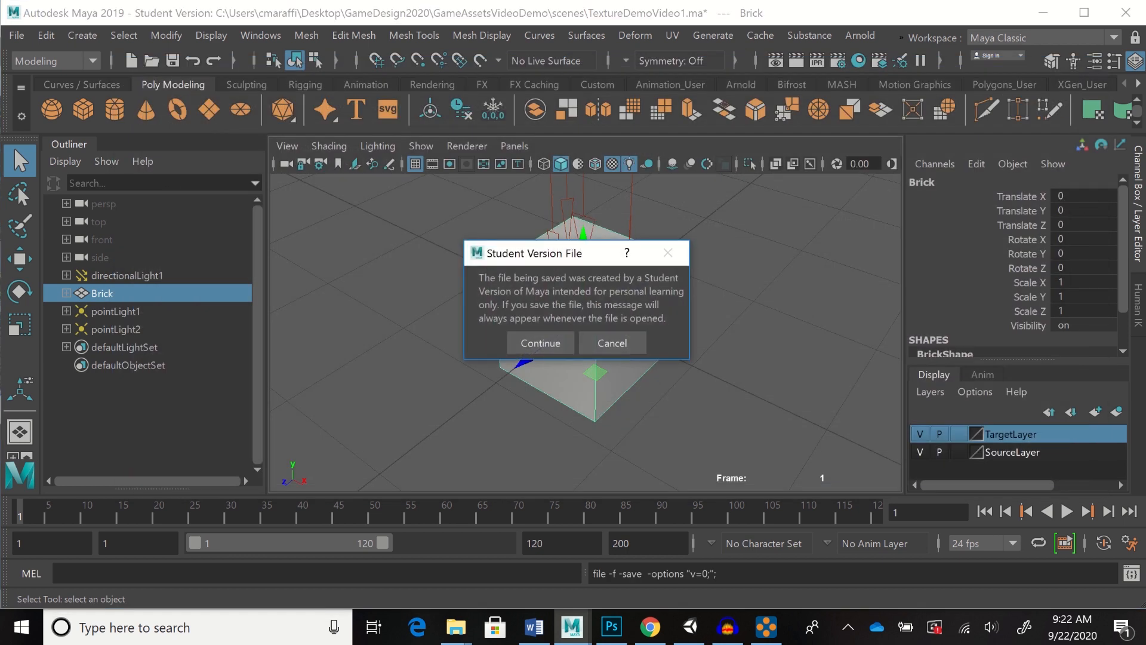
key(Return)
key(w)
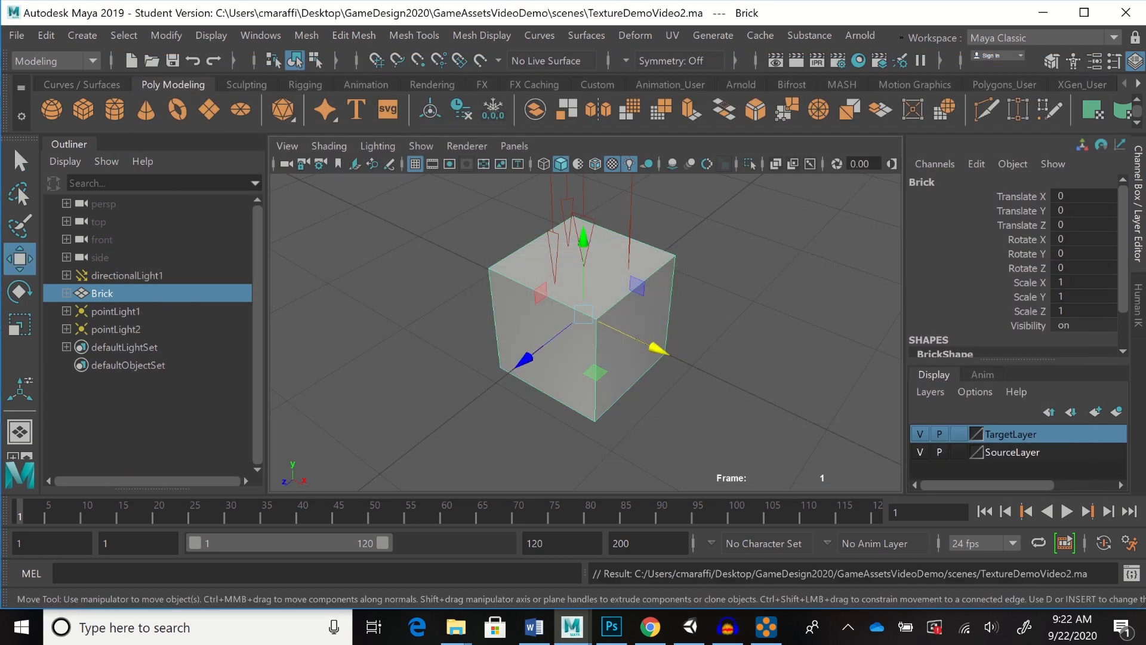
Switch to Photoshop and view the wildtextures-seamless-grey-granite-flooring-tiles.jpg image
mouse_move(597, 334)
alt+mouse_down()
mouse_move(663, 279)
mouse_move(555, 284)
mouse_move(617, 313)
mouse_move(550, 332)
mouse_move(582, 335)
alt+mouse_up()
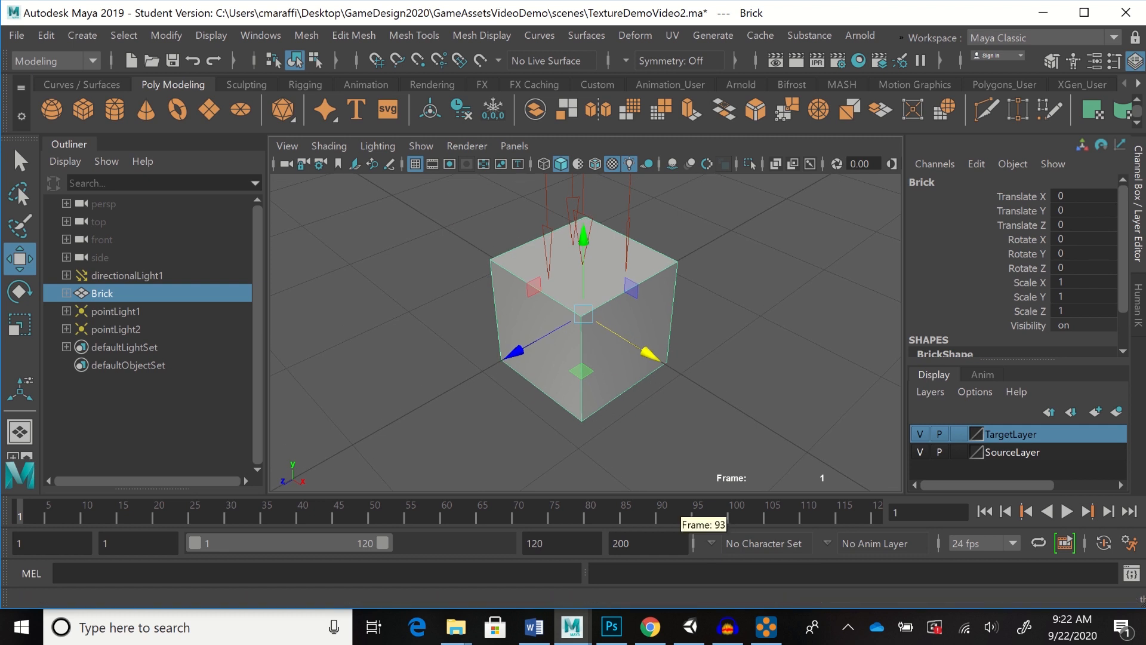
click(612, 627)
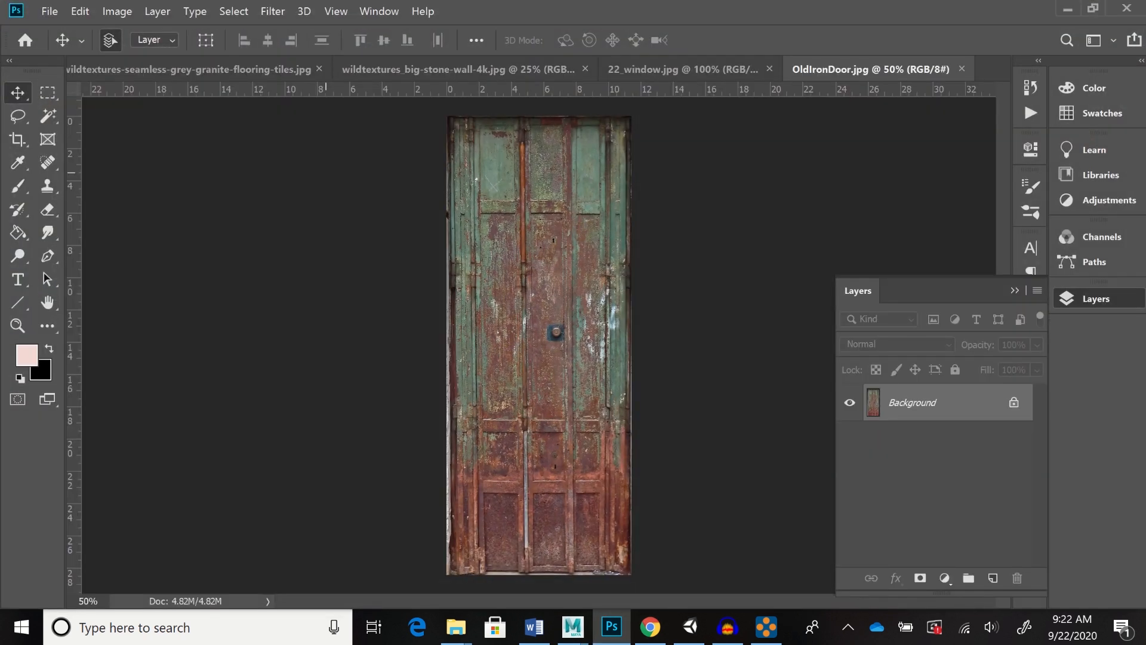
click(215, 69)
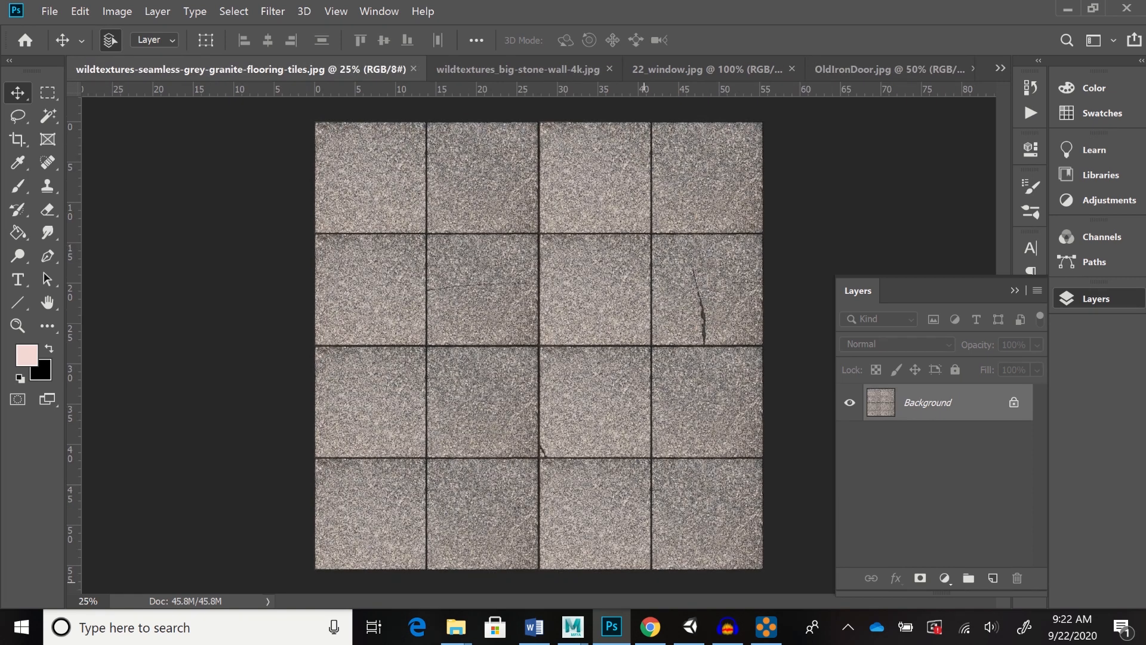
Switch to Chrome and browse the Wild Textures stone category around the Granite Flooring Tiles Texture
click(650, 627)
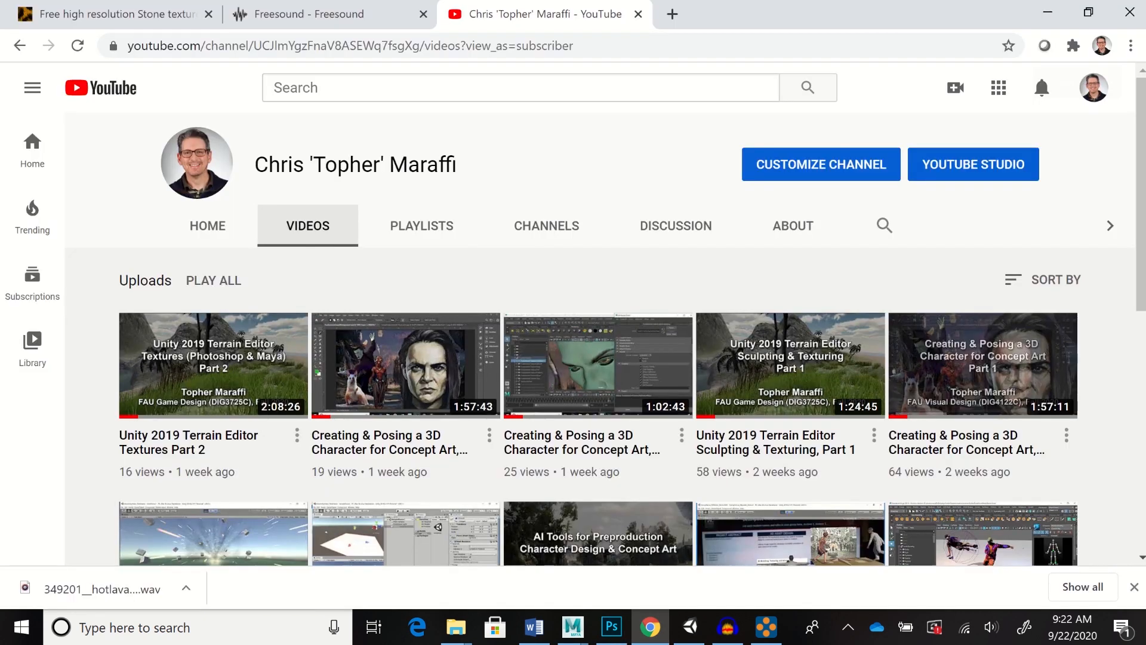
click(117, 14)
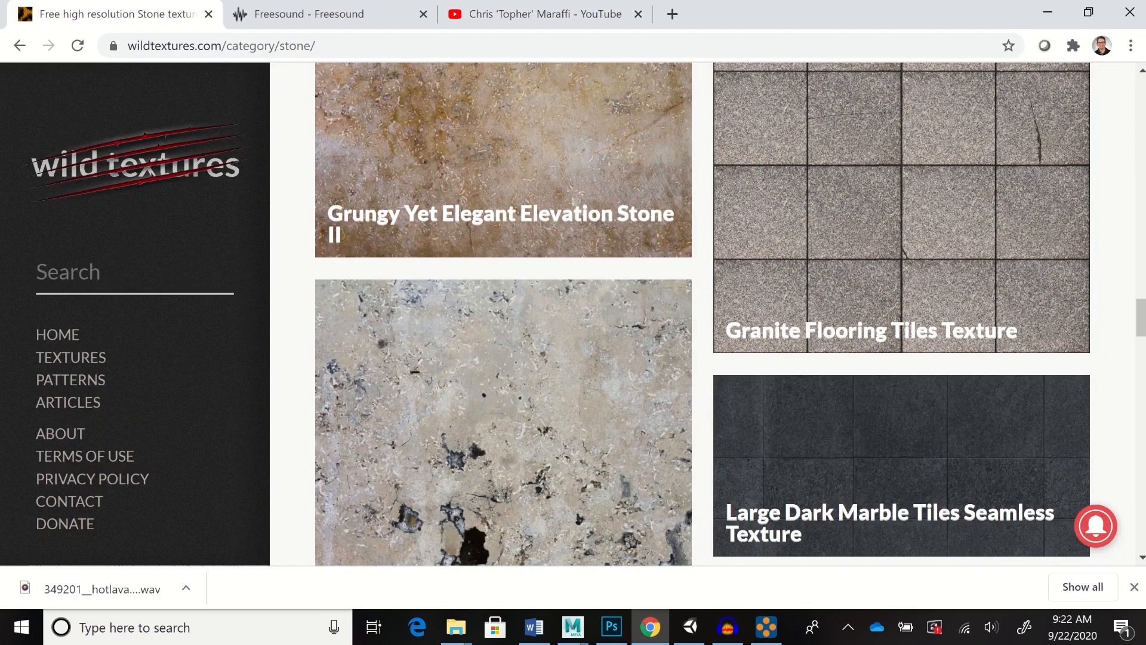
scroll(702, 314, up, 15)
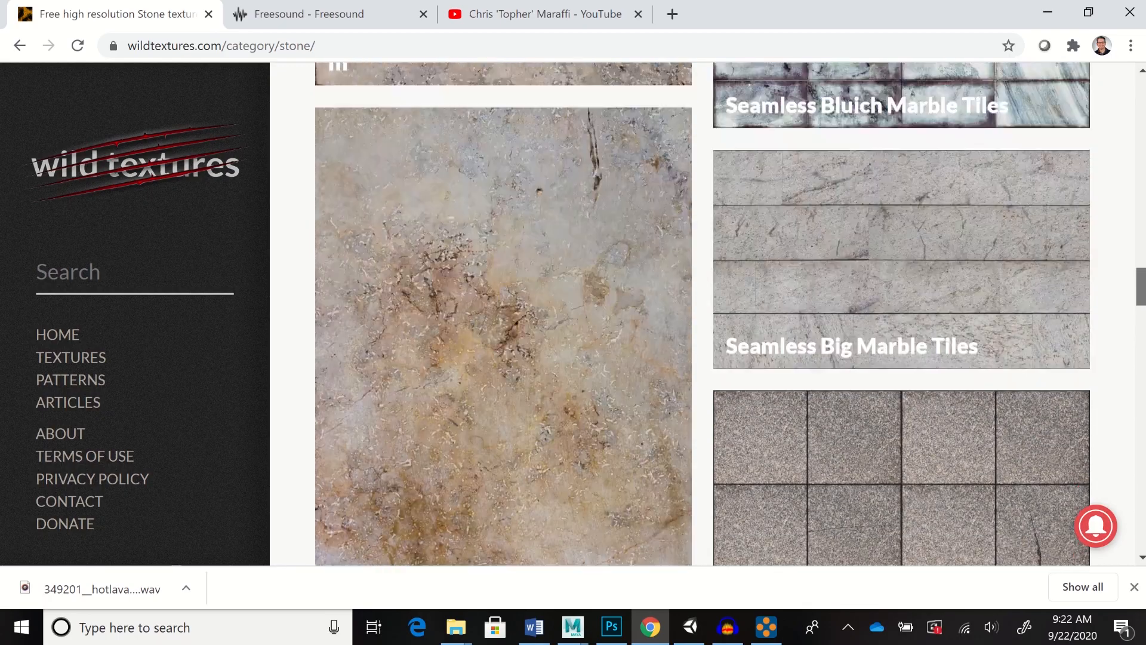
scroll(702, 314, up, 7)
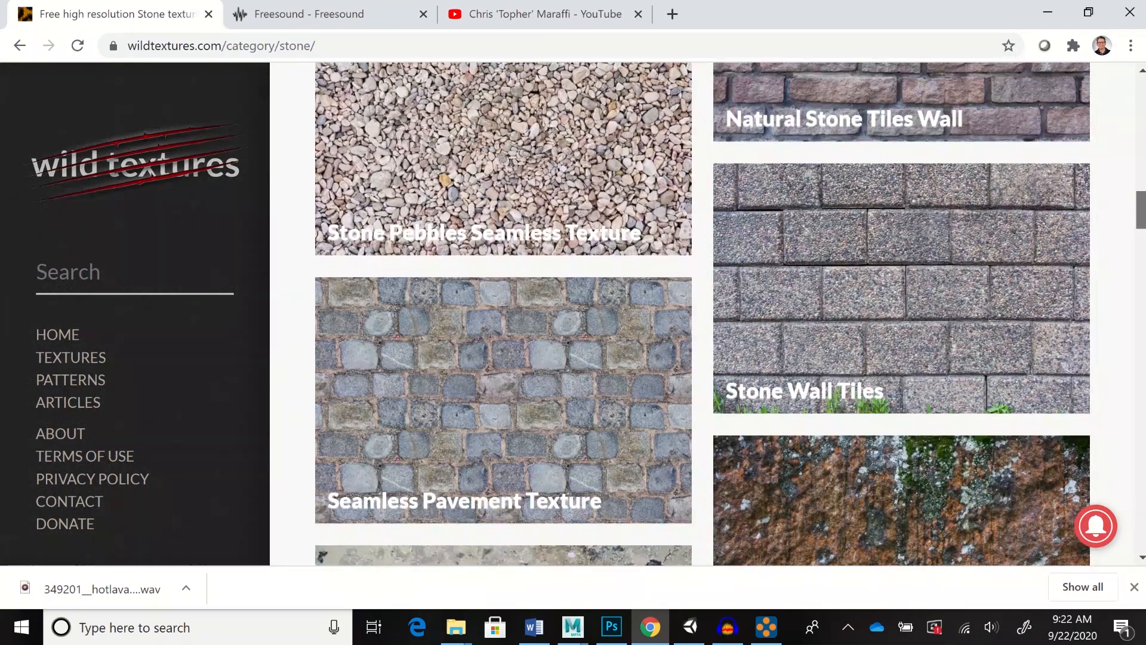
scroll(702, 314, up, 3)
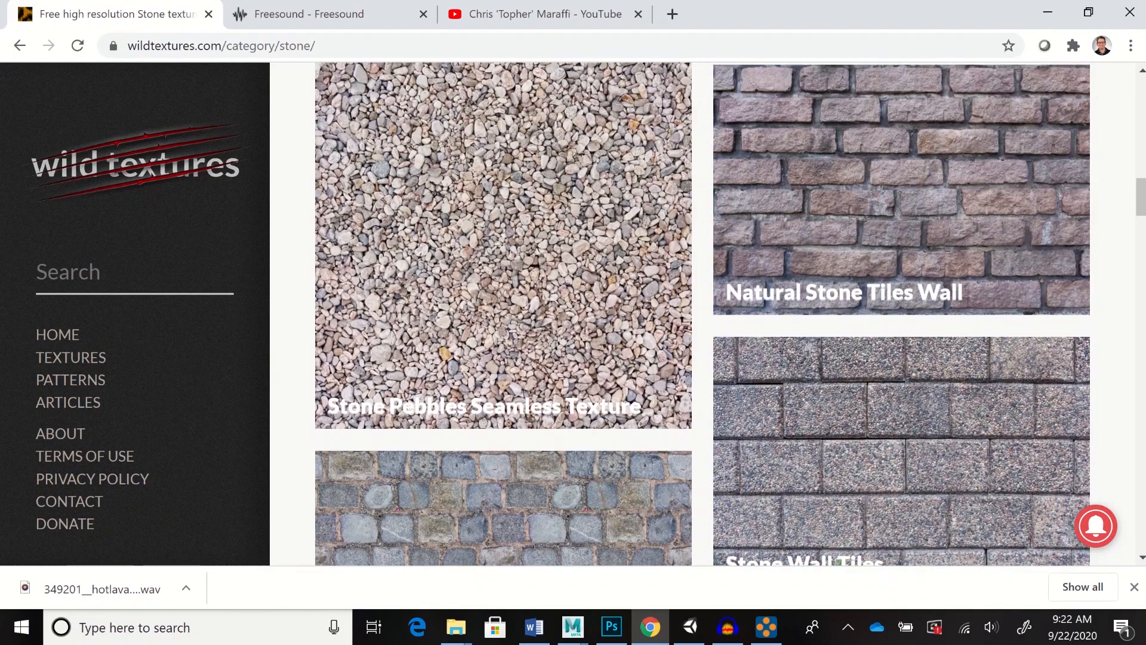
scroll(702, 314, down, 2)
scroll(702, 314, down, 5)
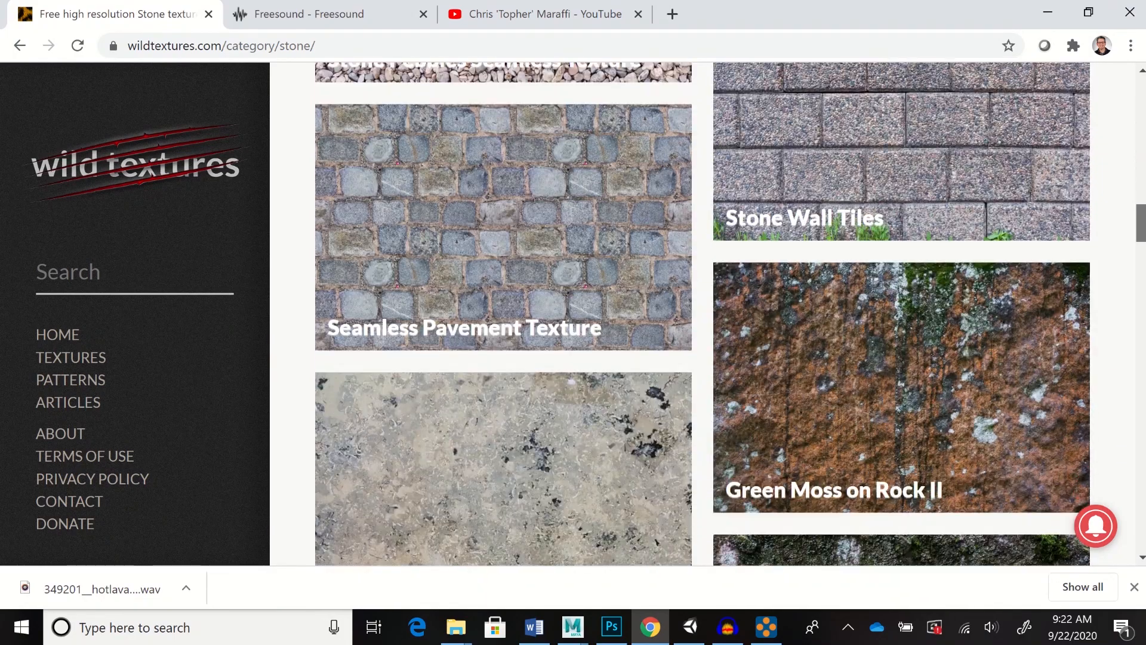
scroll(702, 314, down, 14)
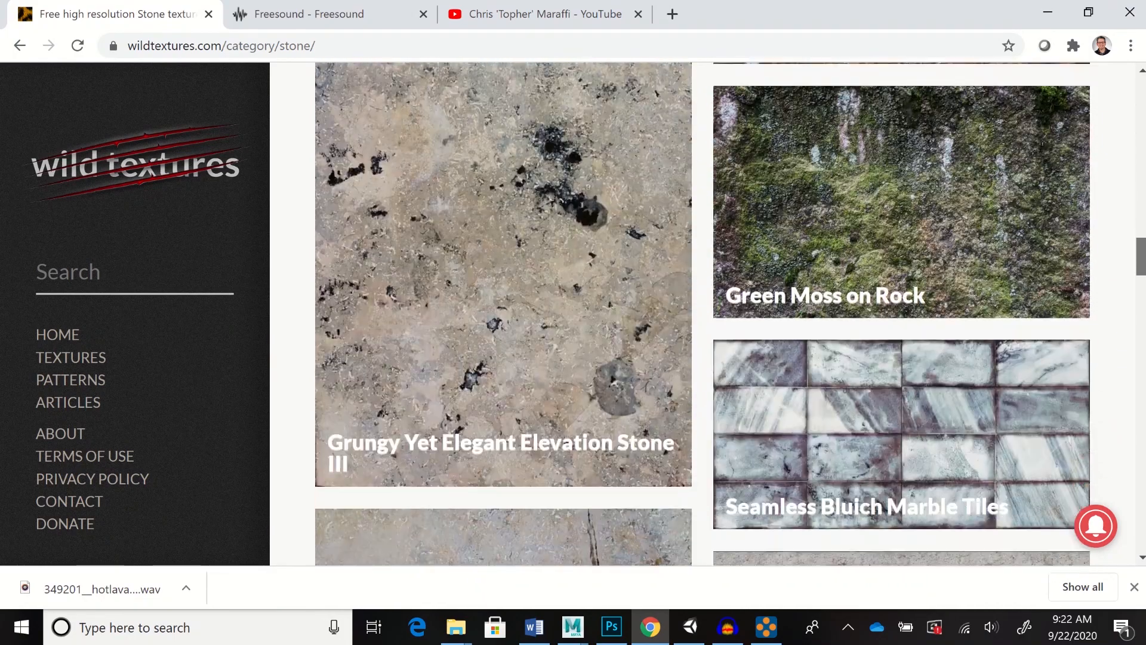
scroll(702, 314, down, 5)
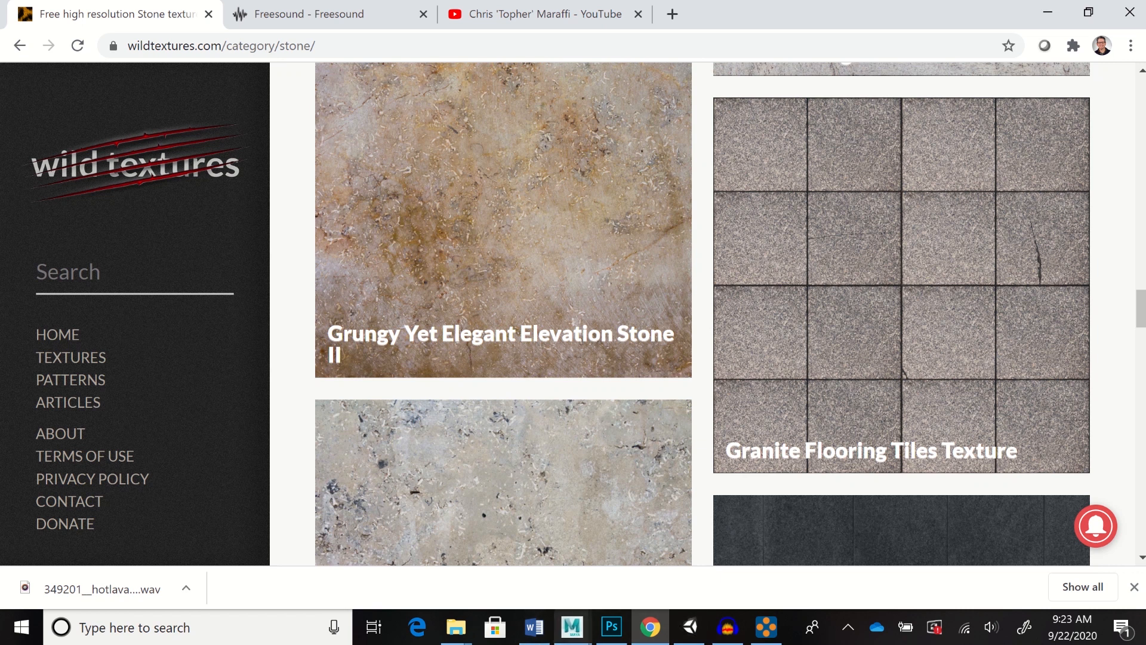
Look at the Brick cube in Maya and return to the granite flooring tiles image in Photoshop
mouse_move(572, 627)
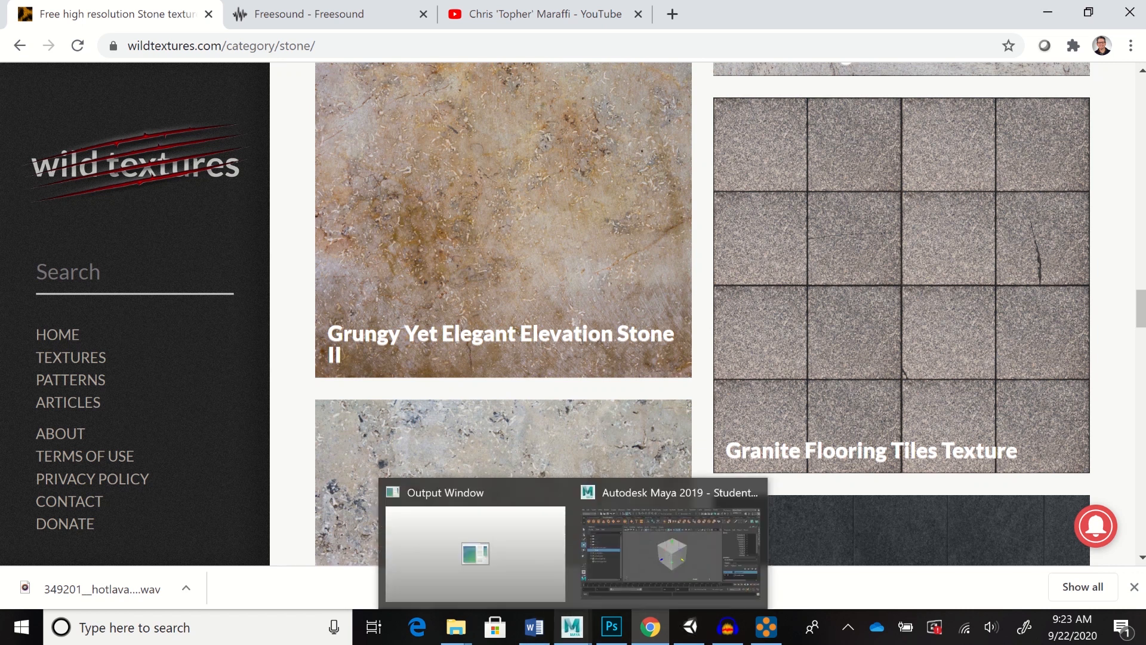
click(672, 552)
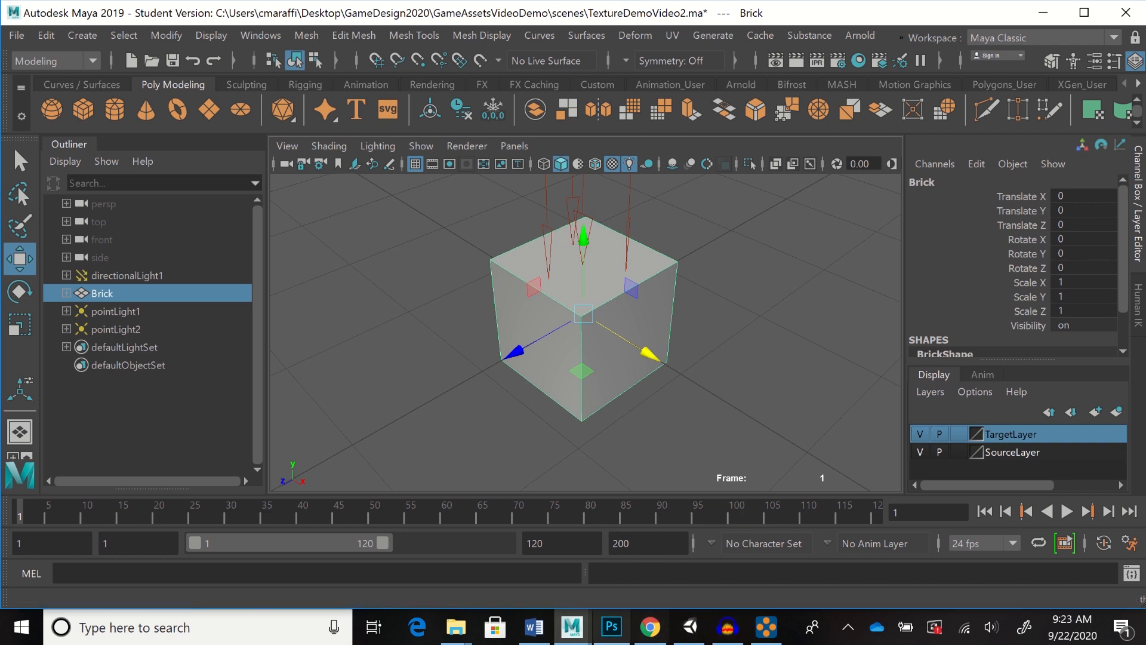
mouse_move(611, 627)
click(611, 552)
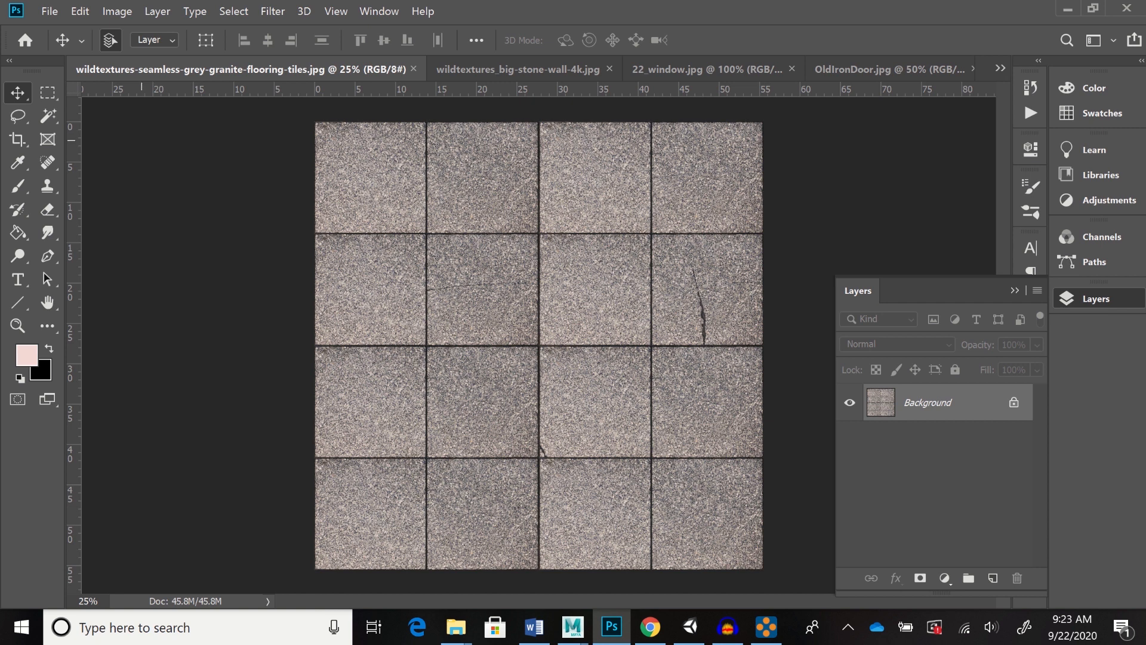
Resize the granite tiles image to a width of 2048 pixels with proportions constrained and Automatic resampling
click(117, 11)
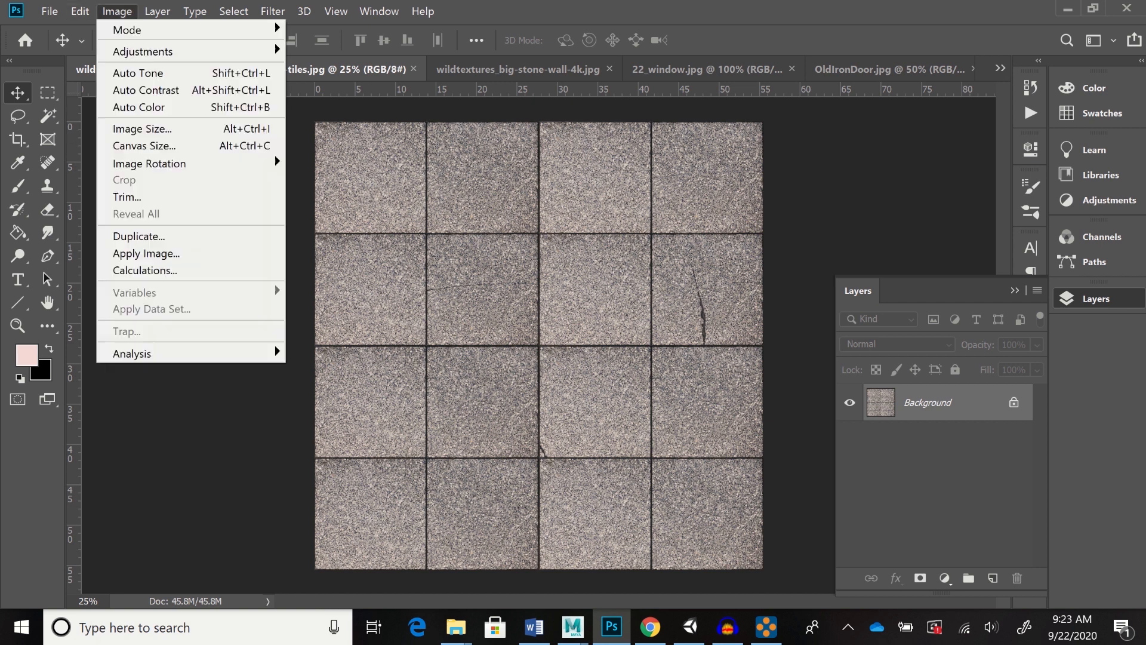
click(142, 128)
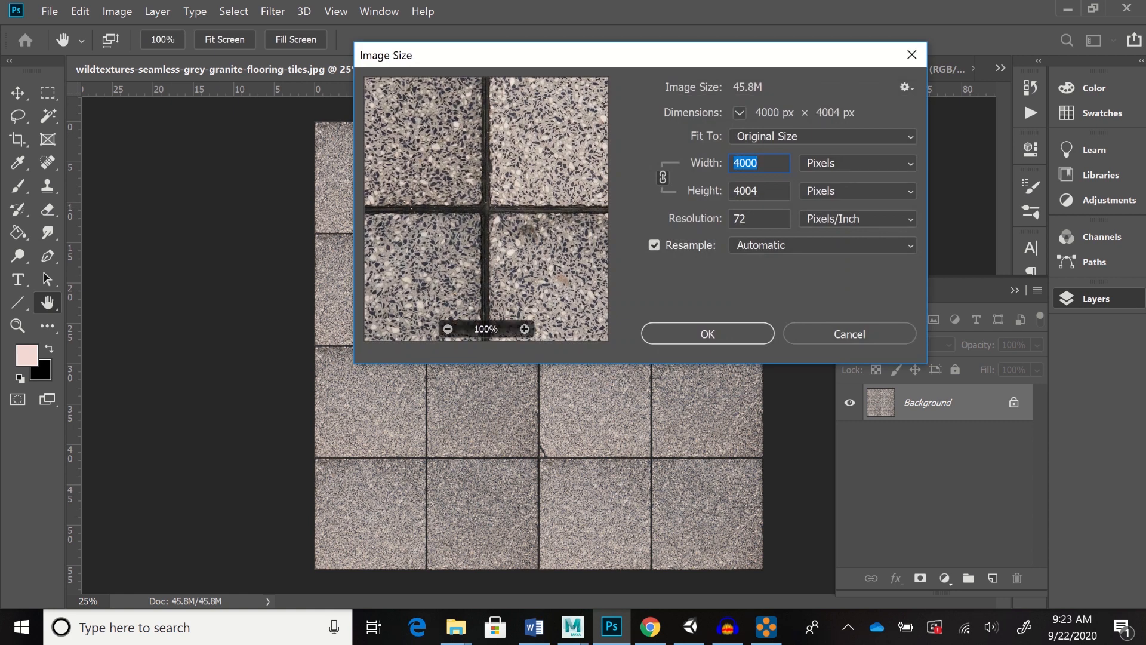
click(448, 329)
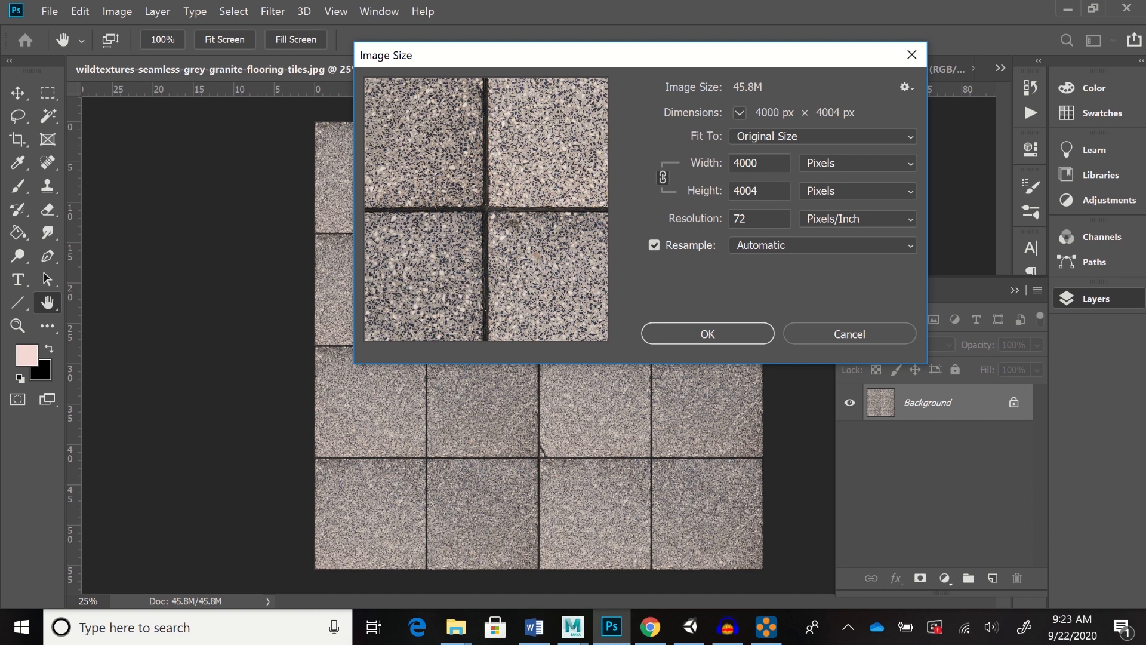
drag(758, 164, 732, 163)
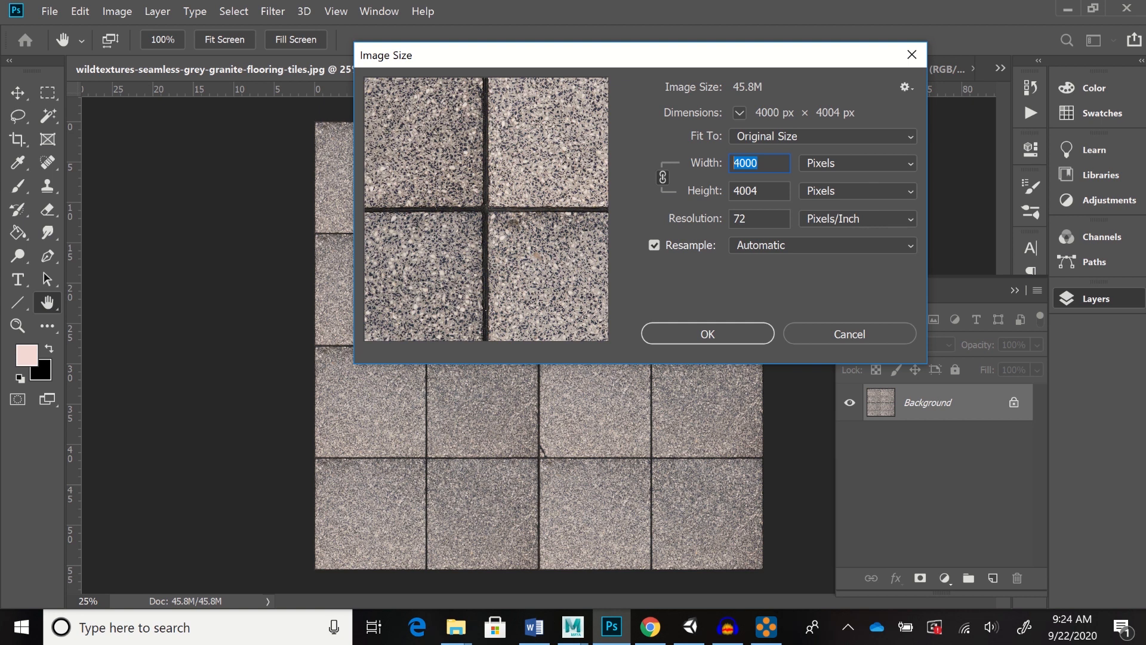
text(2048)
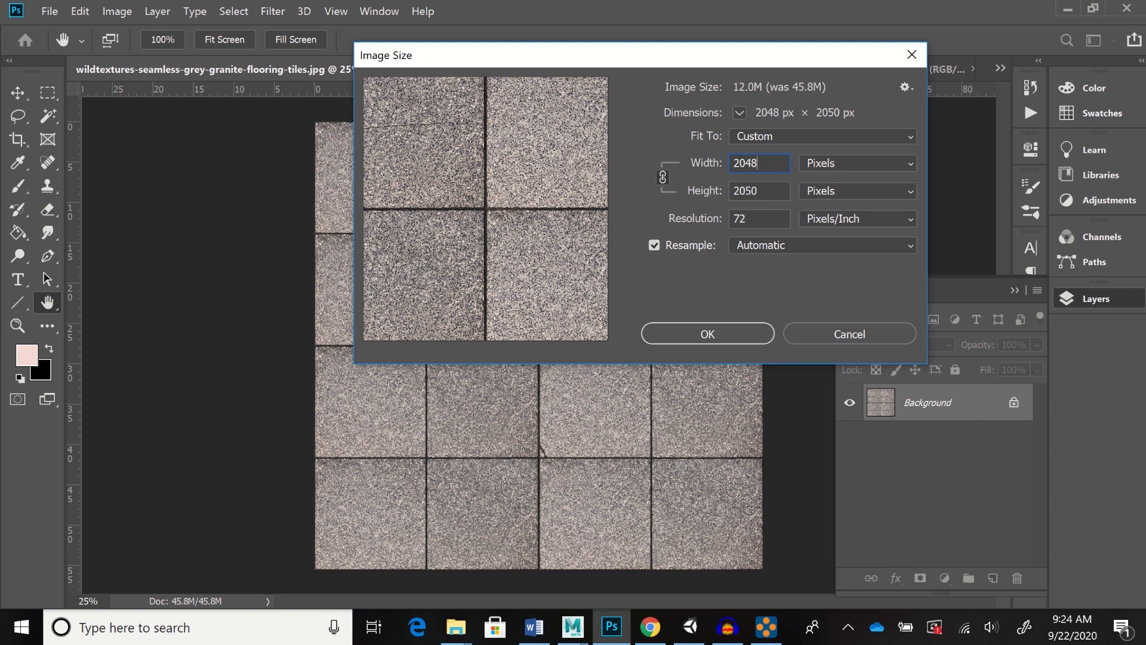
key(Return)
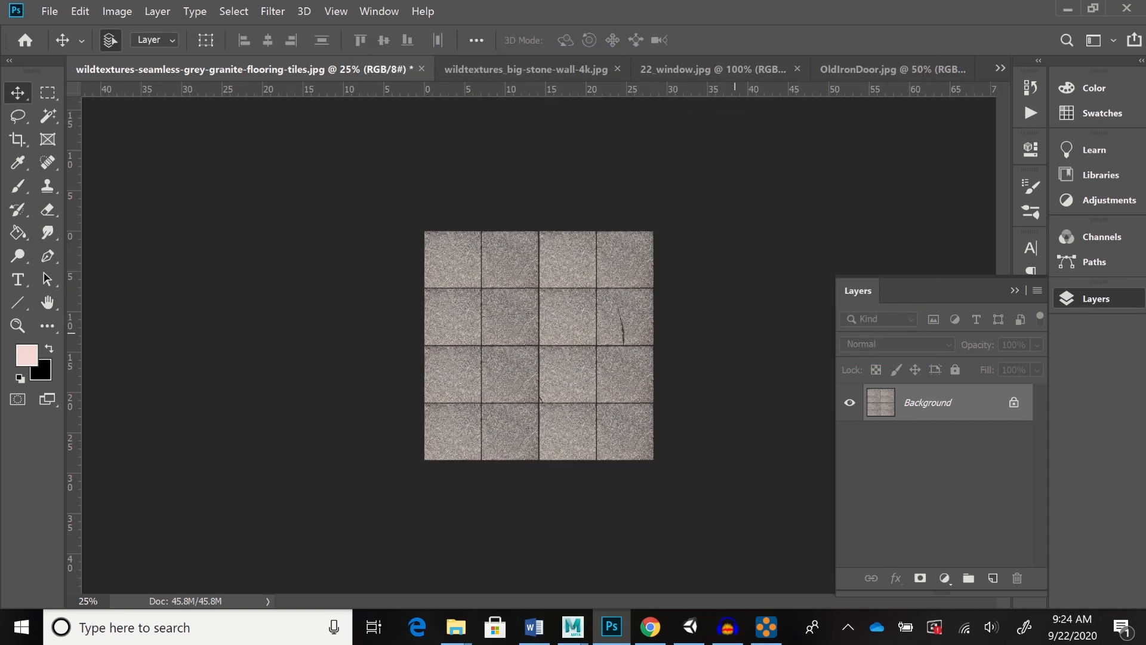
click(335, 12)
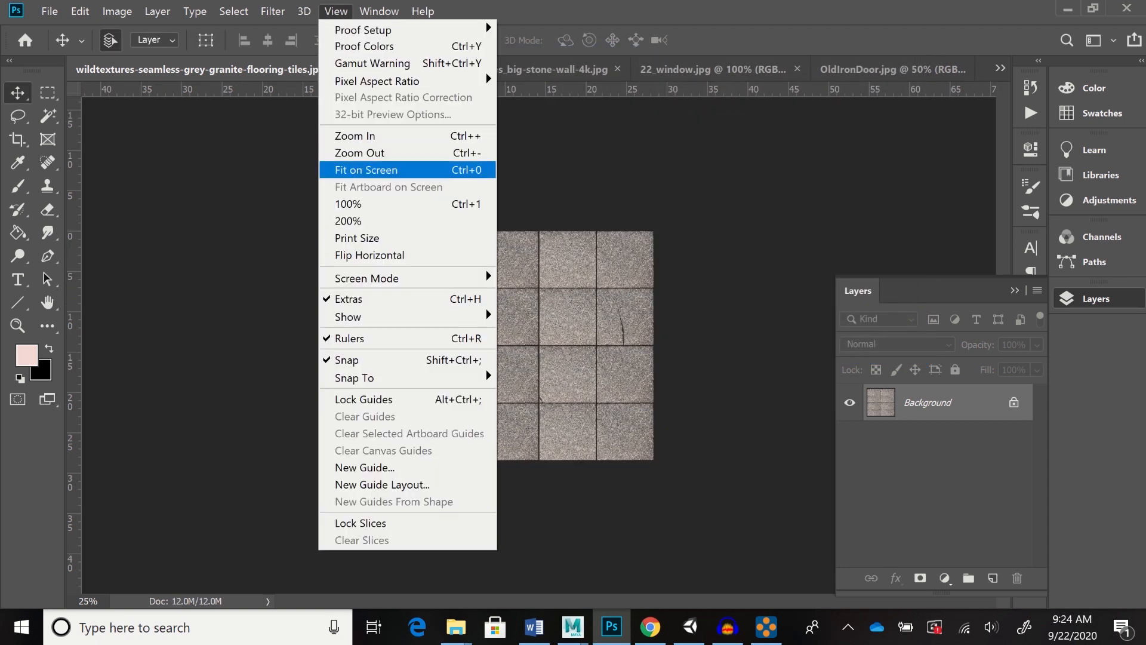
click(367, 171)
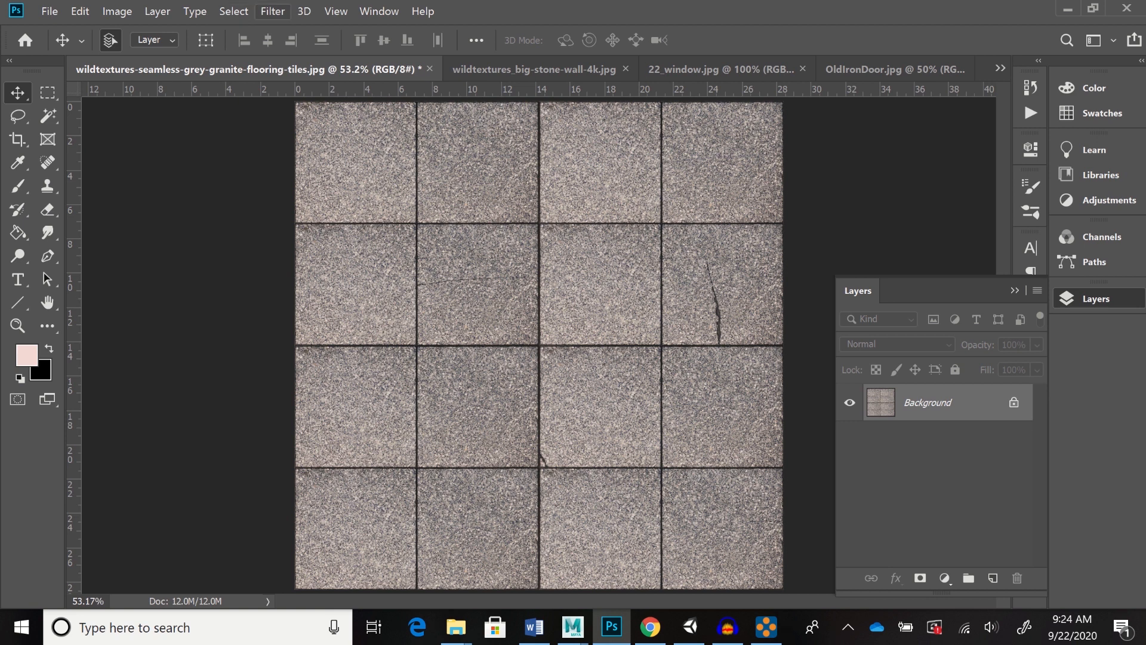
Apply Smart Sharpen to the granite texture with the Amount lowered below 50%, Radius 1.8 px and Reduce Noise 39%
click(272, 11)
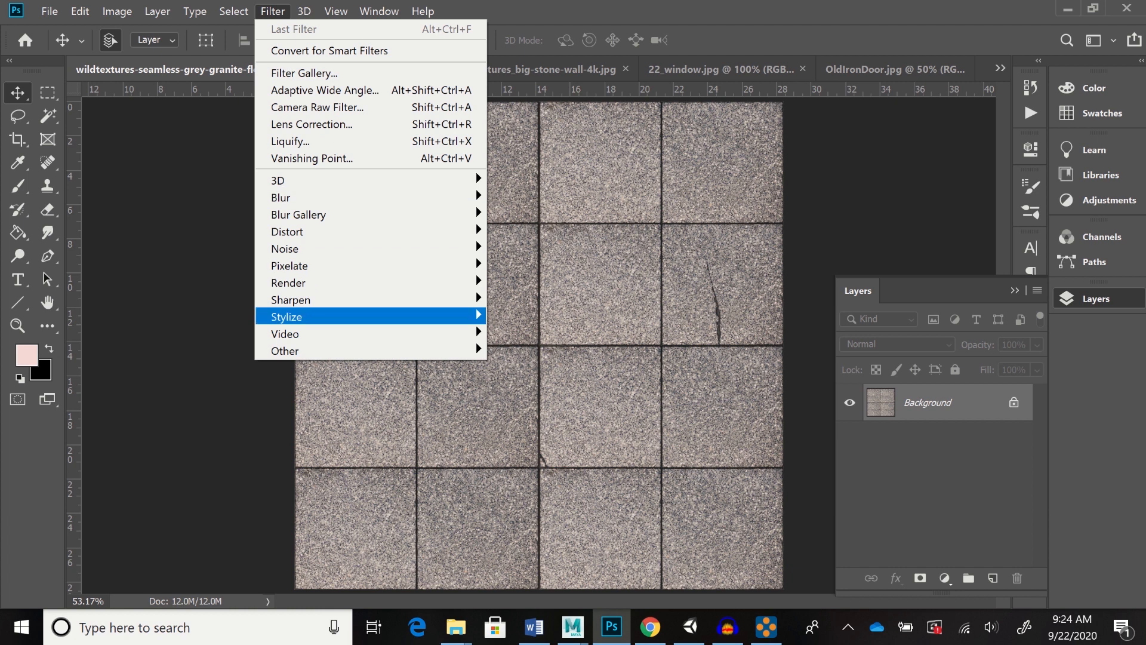
mouse_move(291, 299)
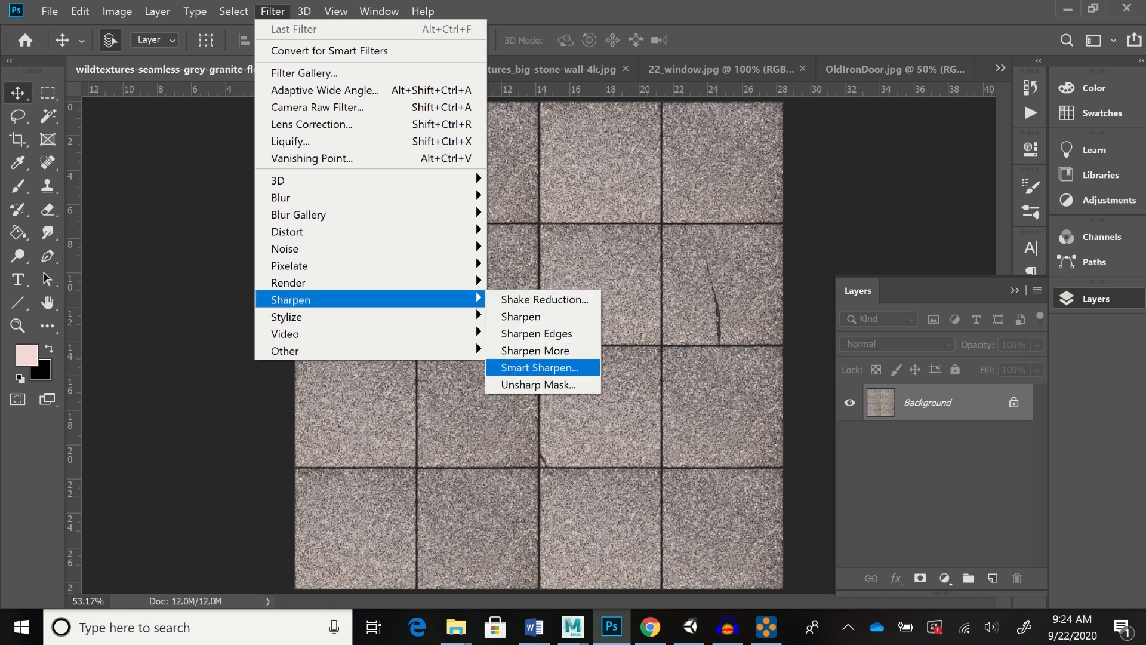
click(539, 367)
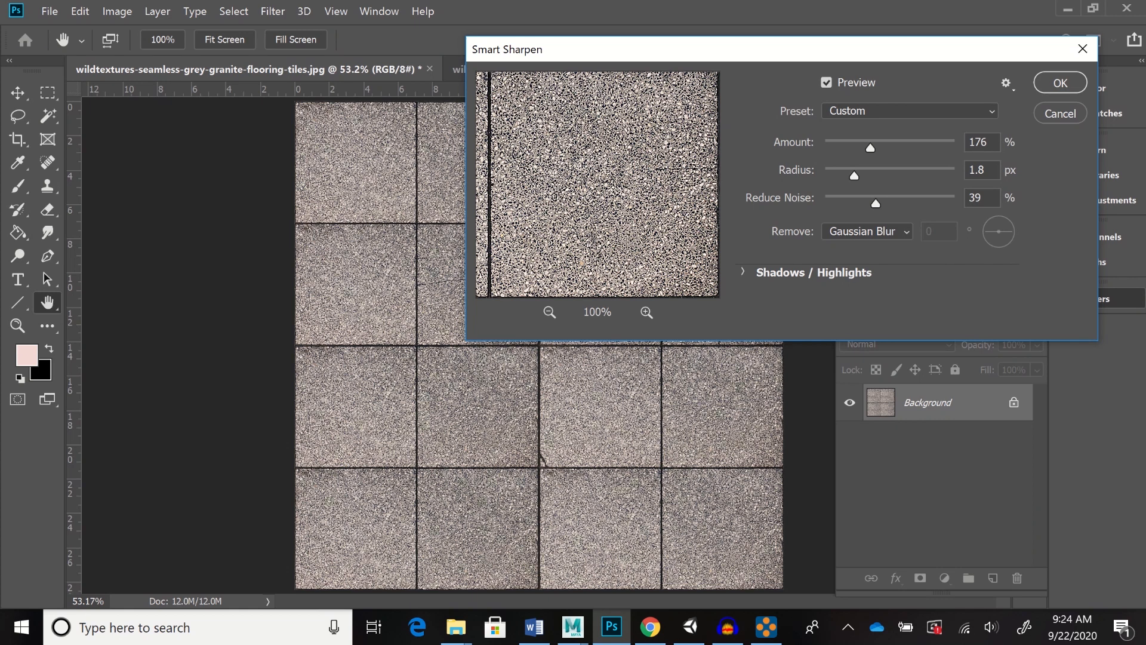
drag(870, 147, 838, 148)
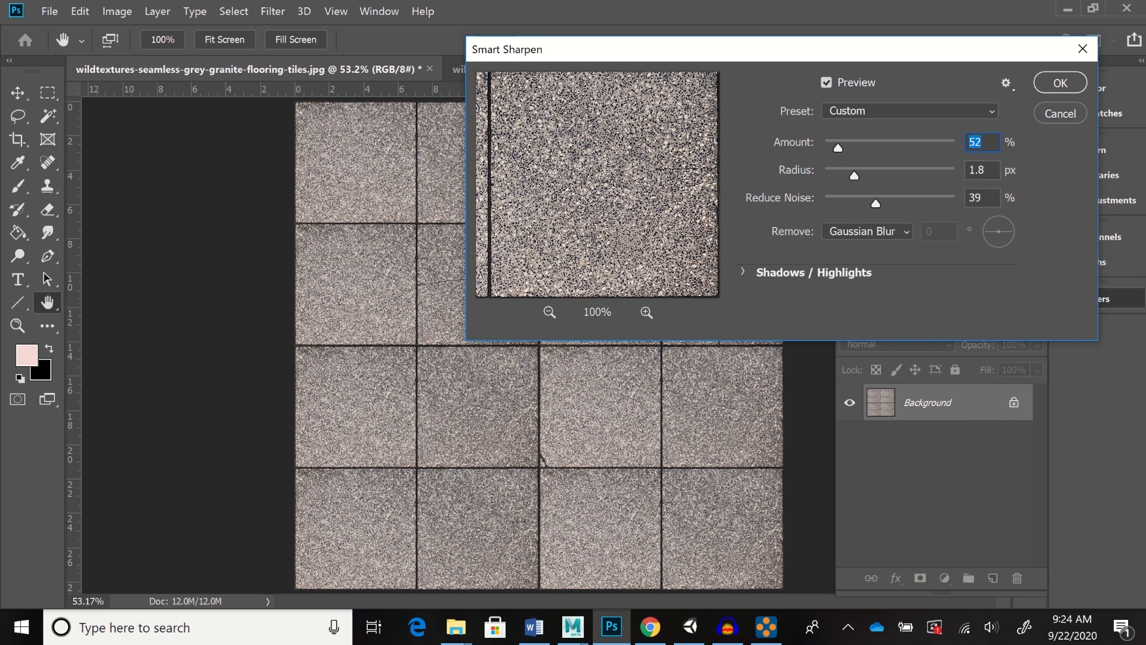
key(Down)
key(Down)
key(Down)
key(Down)
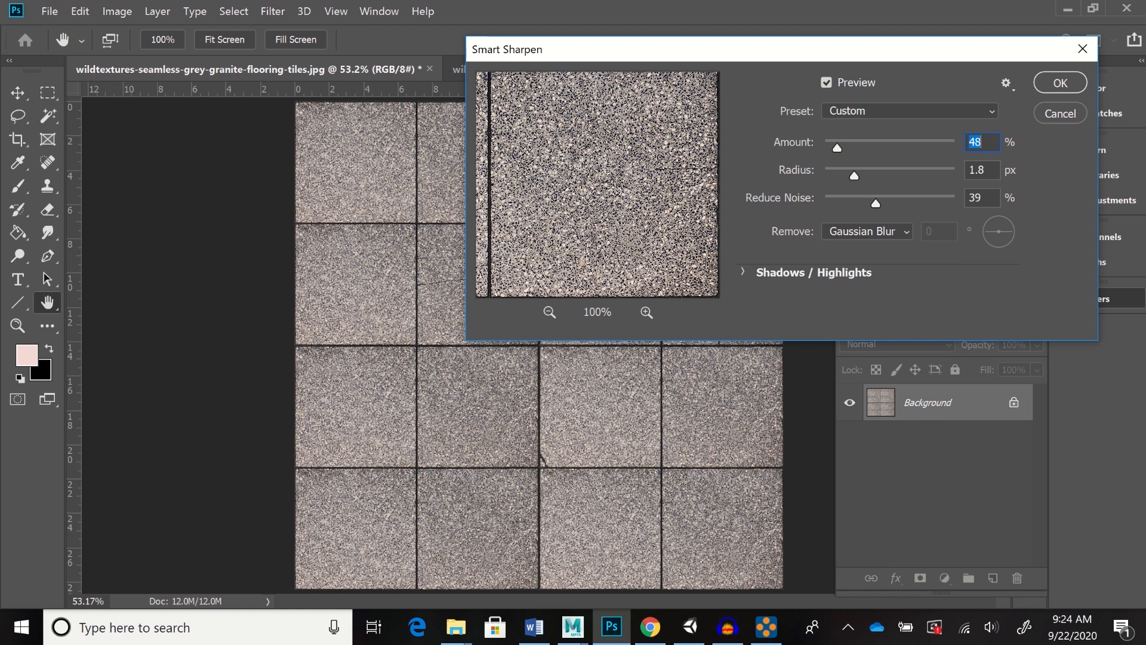
key(Up)
key(Up)
key(Up)
key(Up)
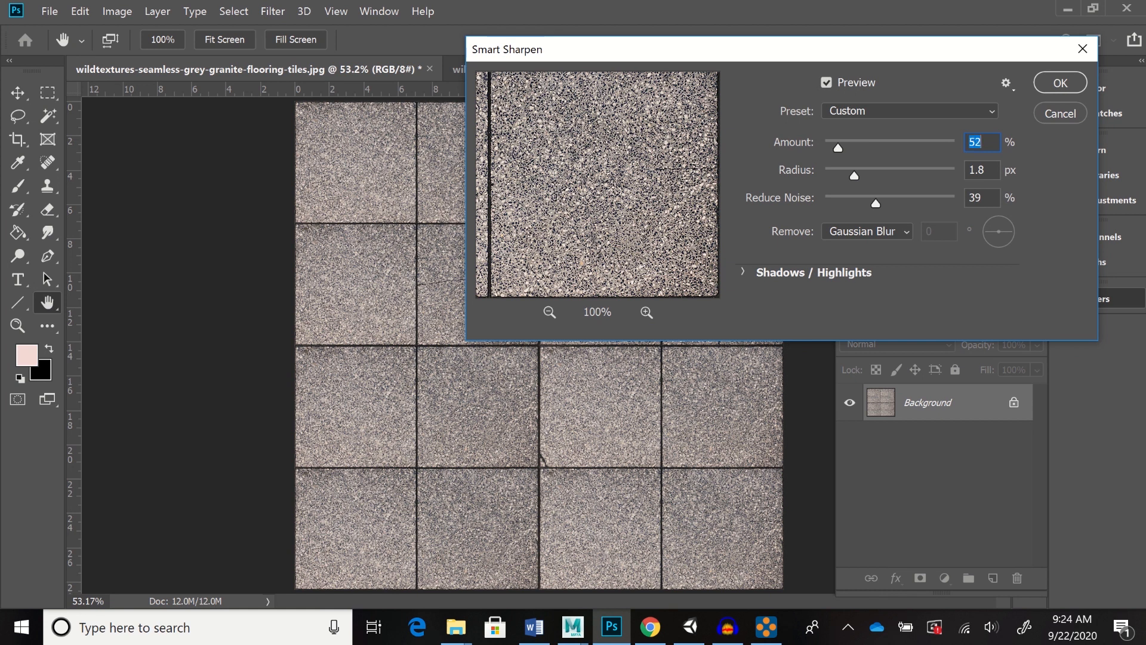
key(shift+Down)
key(Down)
key(Down)
key(Down)
key(Down)
key(Return)
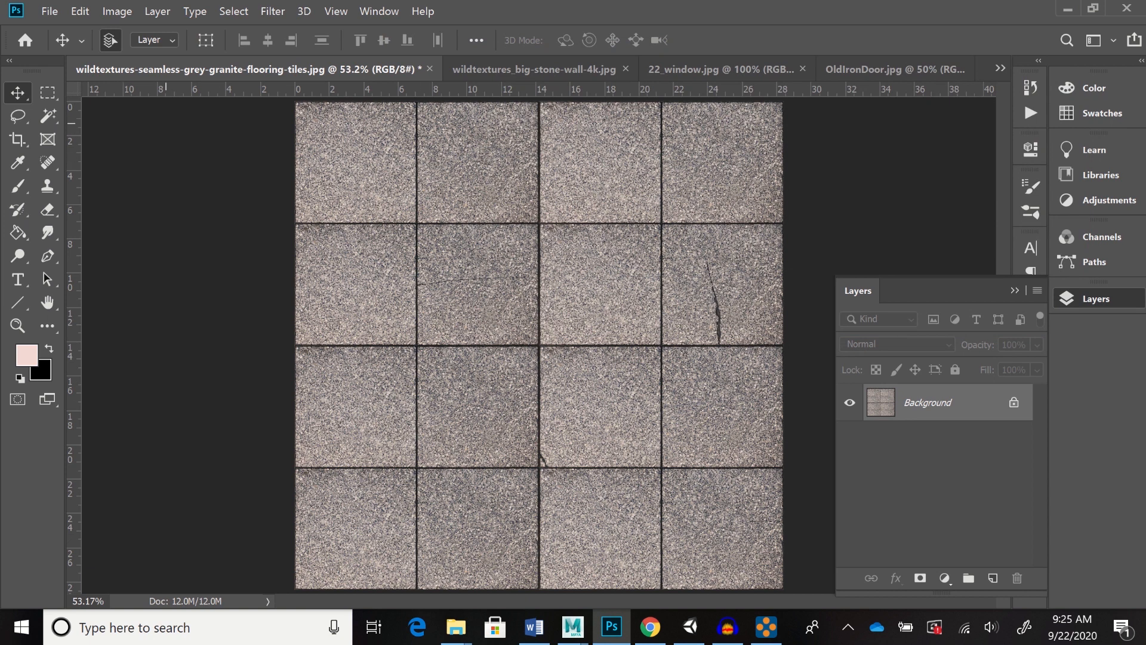
Raise the saturation of the granite texture to +21 with a Hue/Saturation adjustment
click(117, 11)
mouse_move(143, 52)
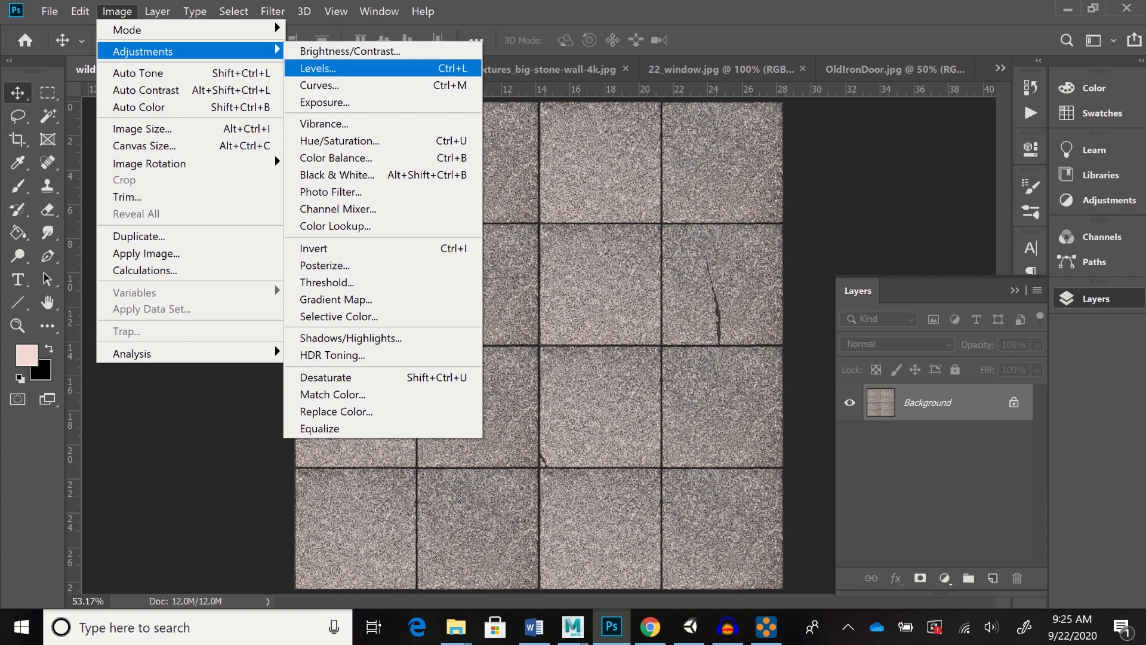
click(340, 142)
drag(805, 270, 824, 270)
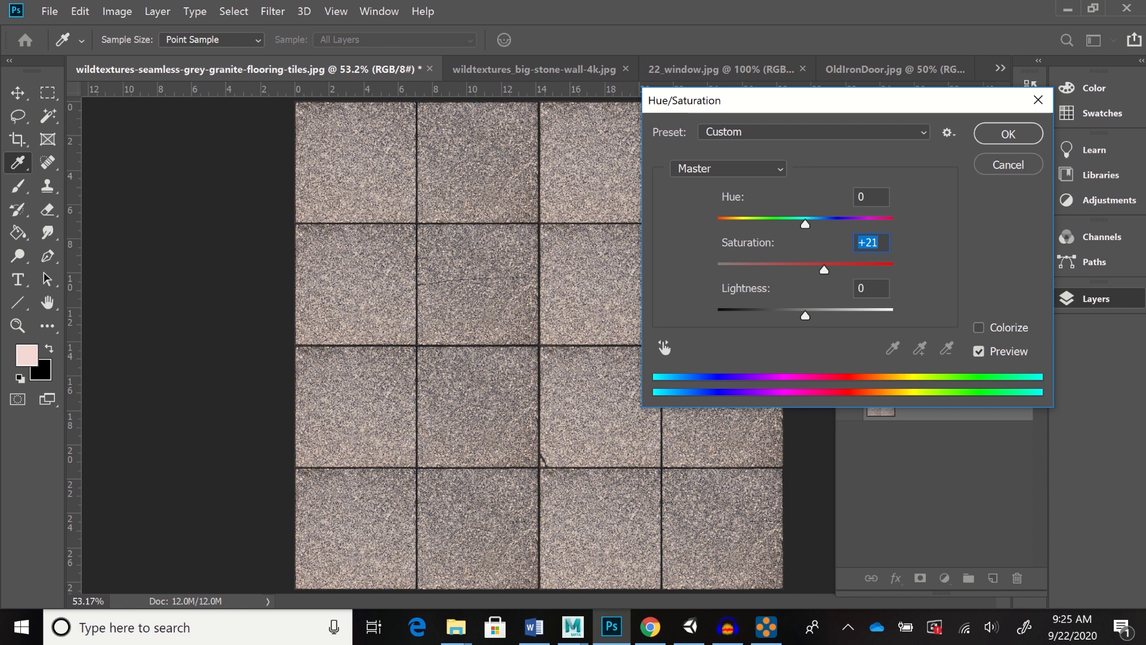
key(Return)
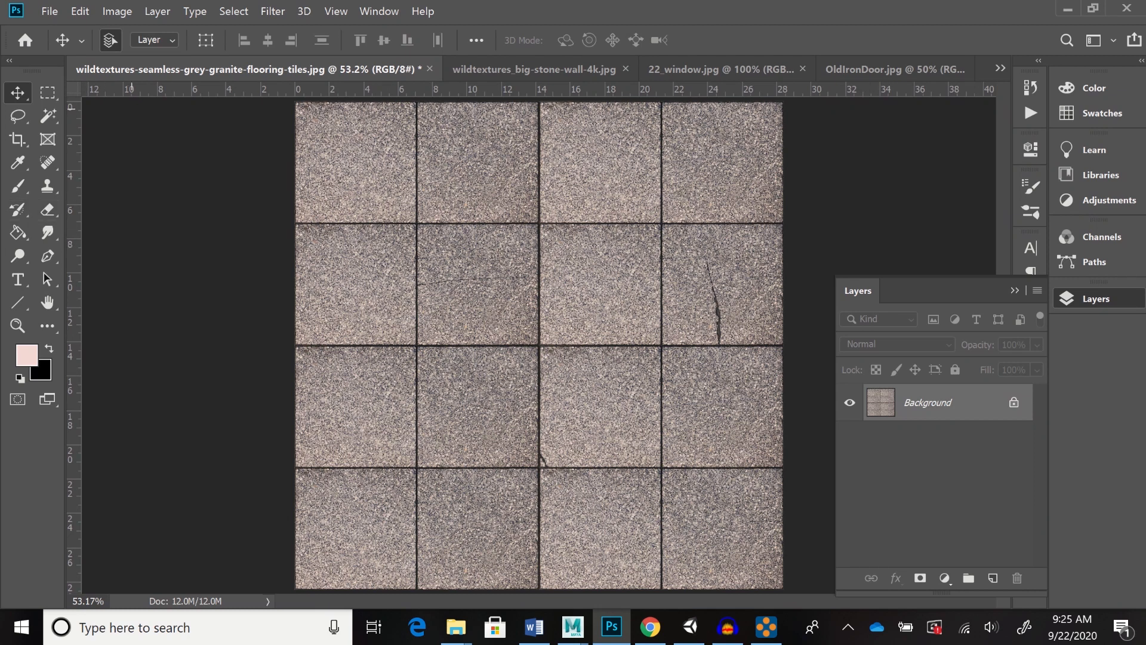
Save the granite texture under the new name BrickTexture_color as a JPEG in the Textures folder
click(50, 11)
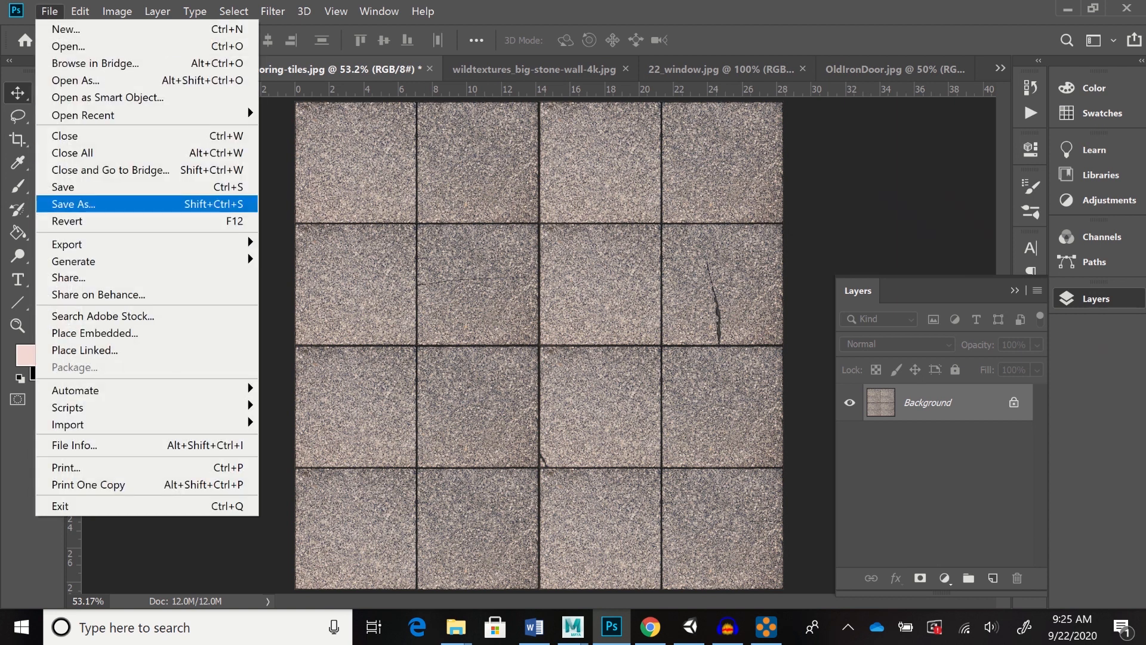
click(73, 203)
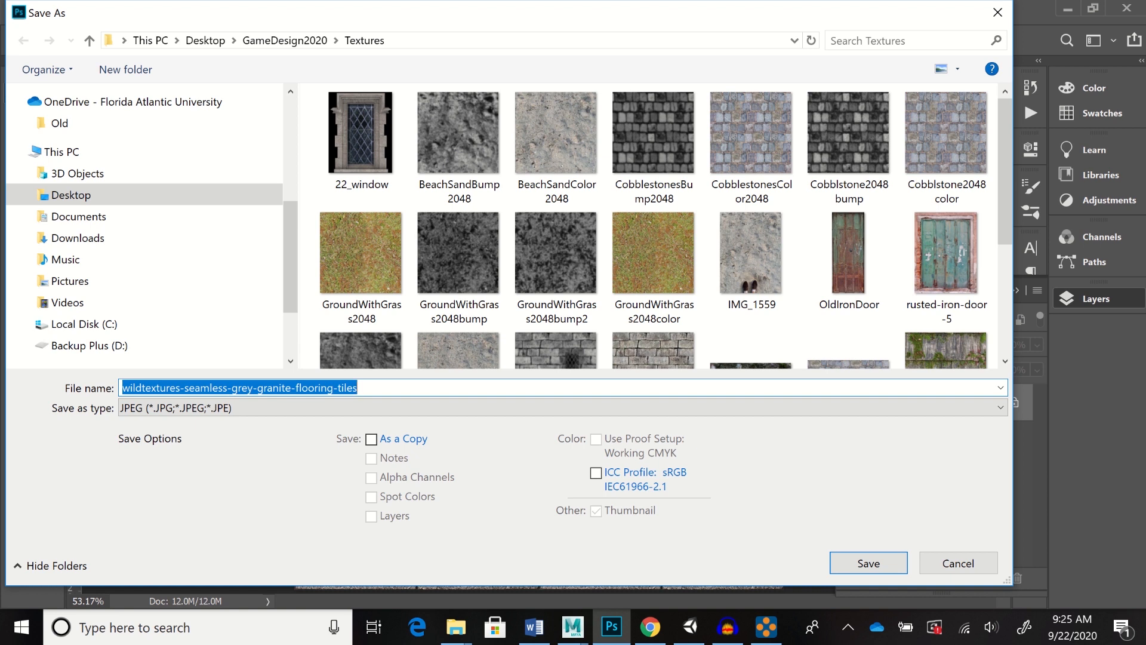
text(Bri)
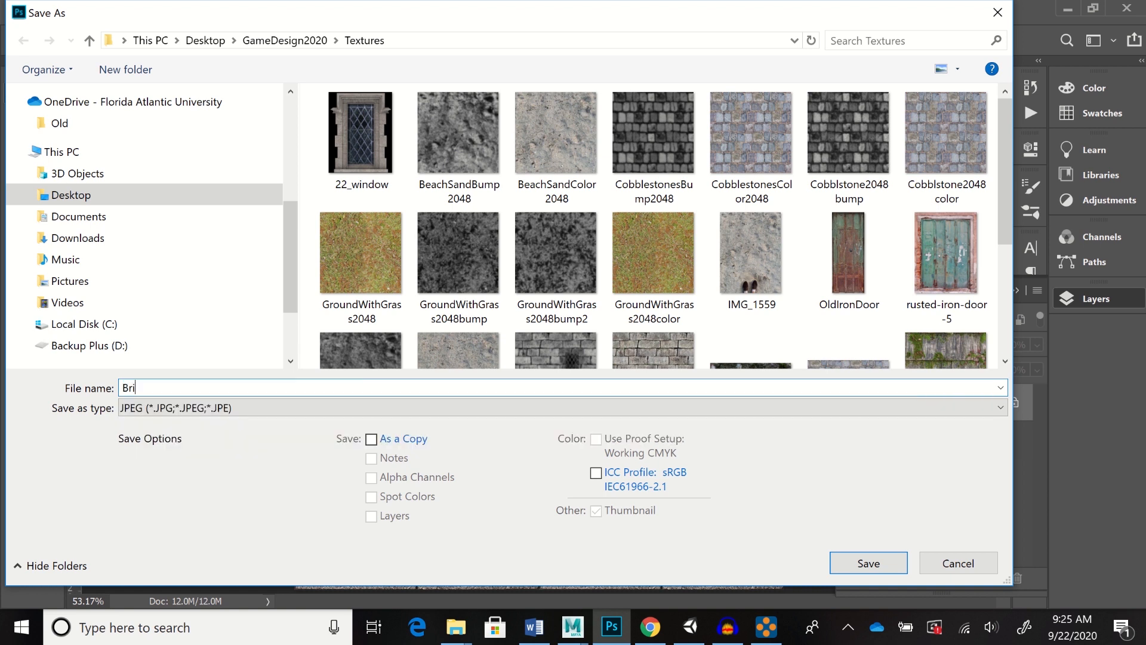
text(ckTexture_color)
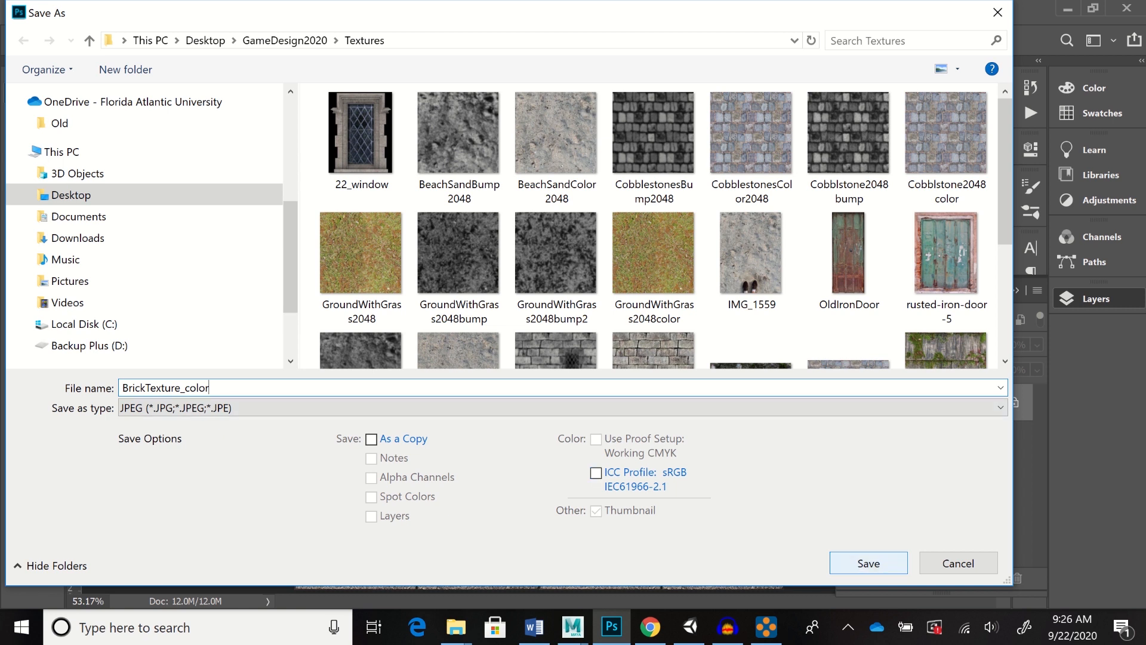
click(869, 562)
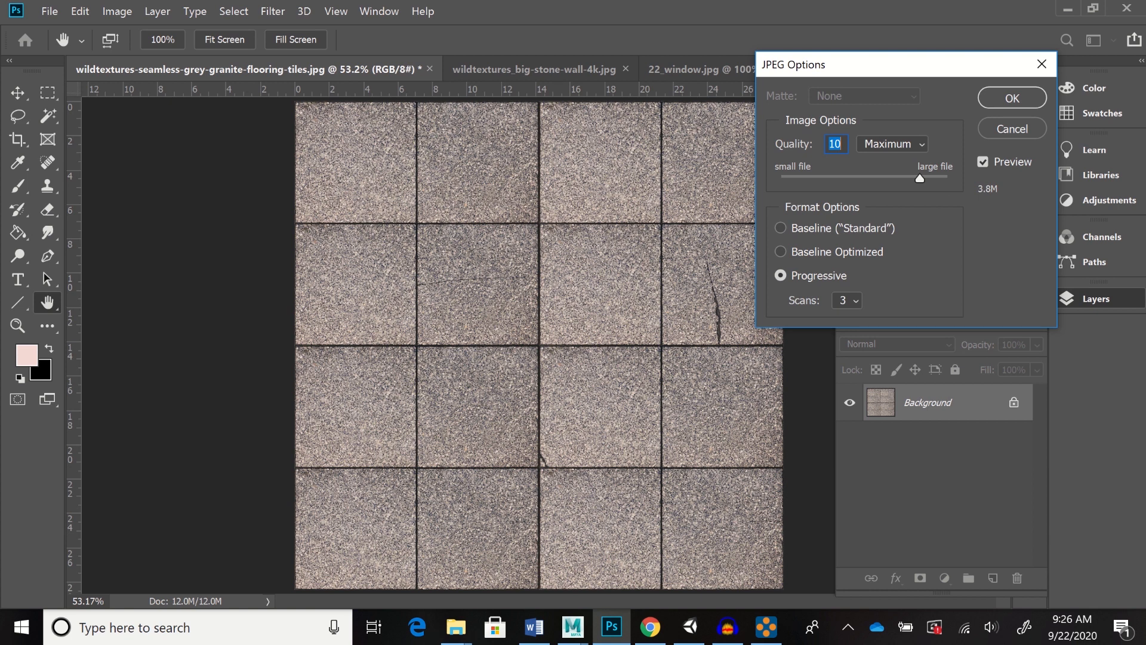
Set the JPEG quality of the brick texture to 9 (High) and complete the save
key(Down)
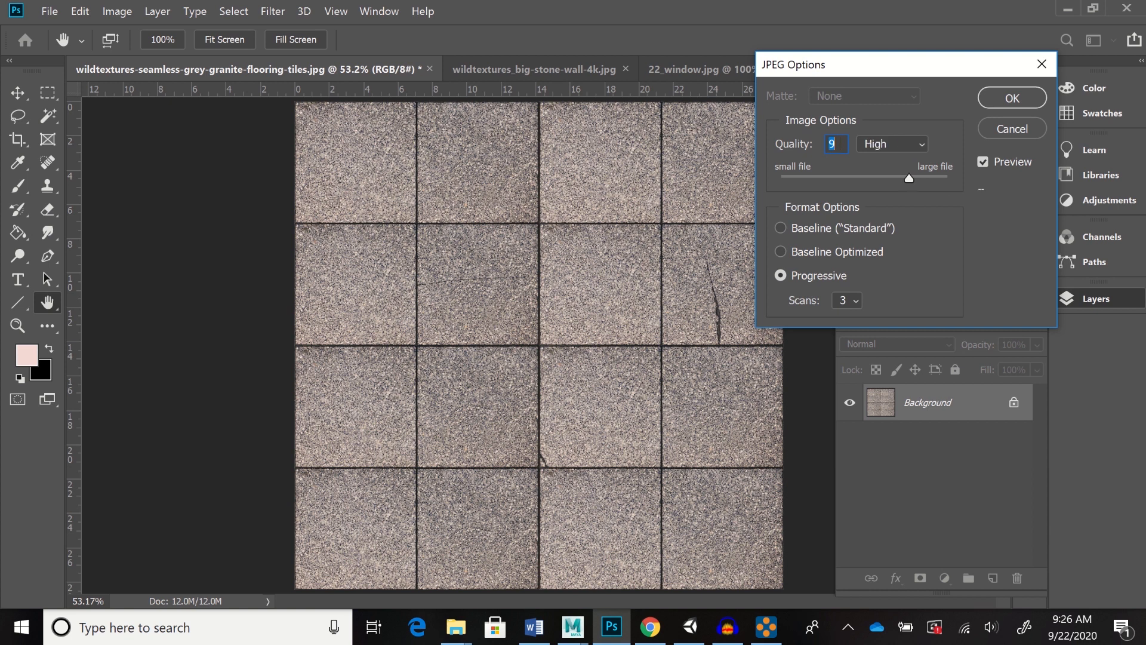
key(Up)
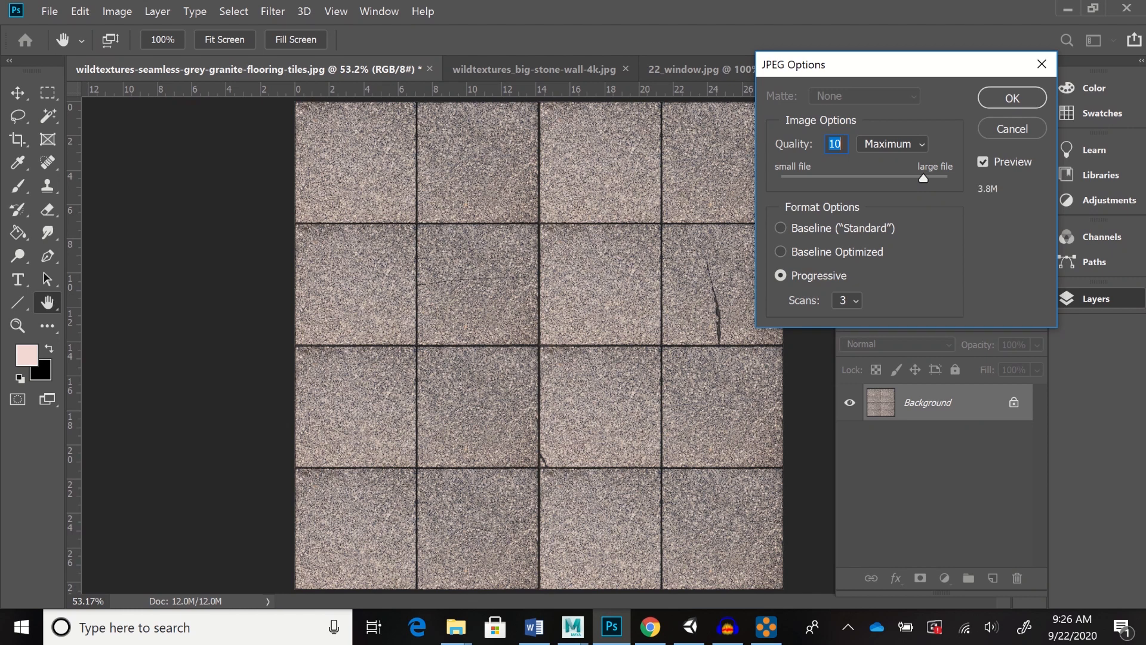
key(Down)
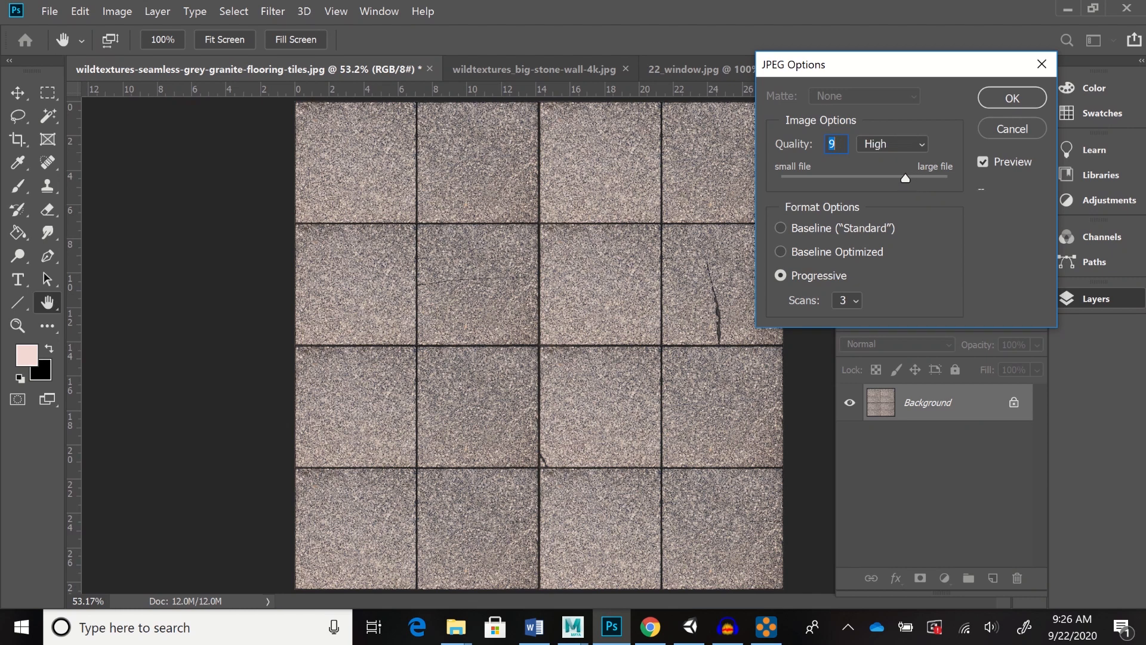
key(Up)
key(Up)
key(Up)
key(Down)
key(Down)
key(Down)
key(Return)
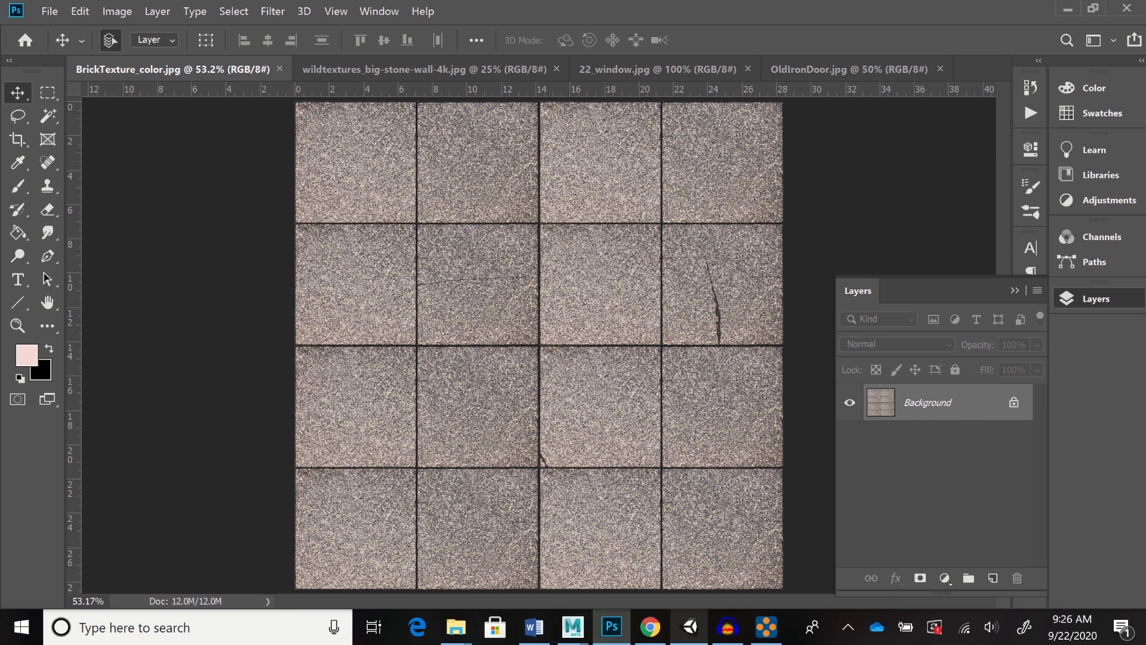
Switch to the Textures folder in File Explorer and copy the BrickTexture_color image
mouse_move(690, 627)
mouse_move(455, 626)
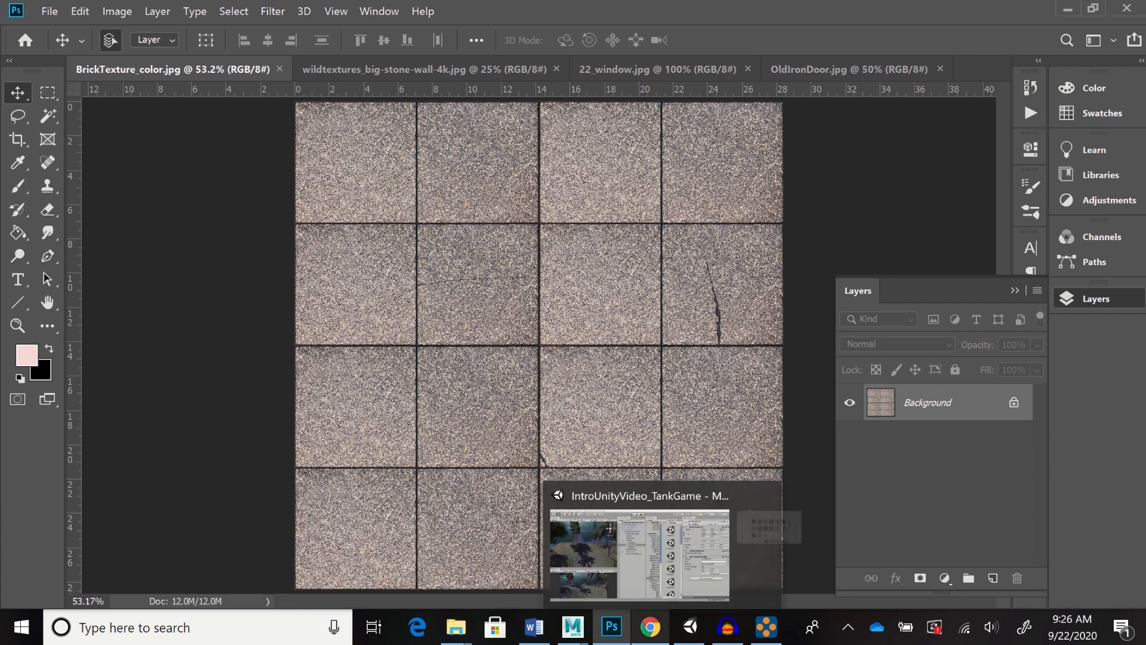
mouse_move(572, 627)
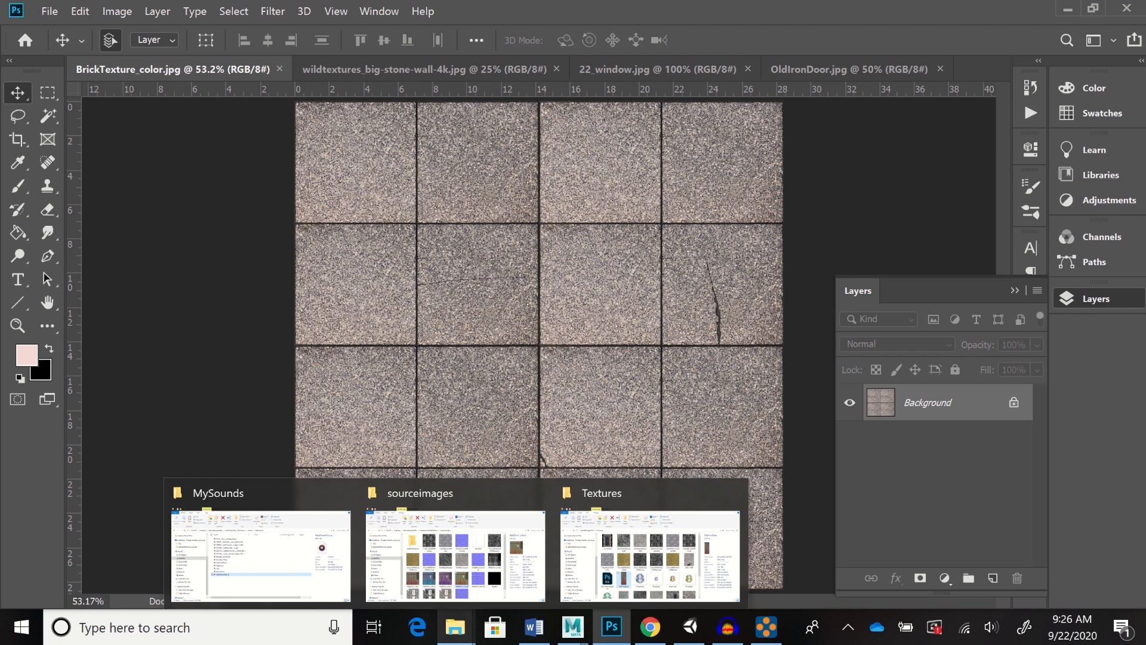
click(651, 556)
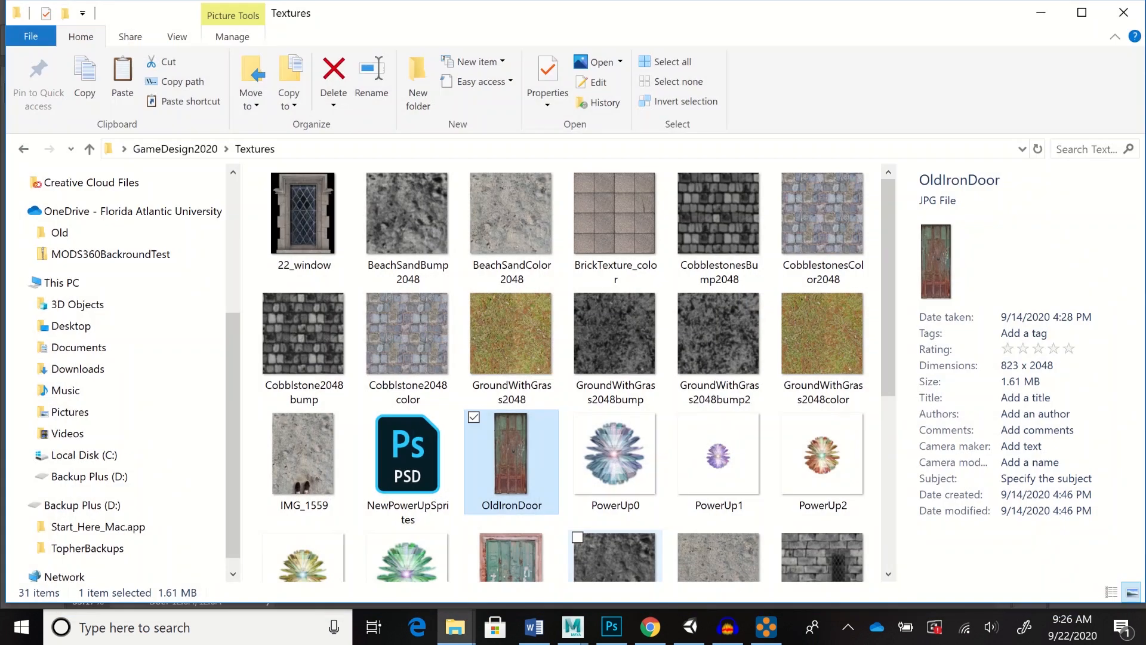
right_click(615, 230)
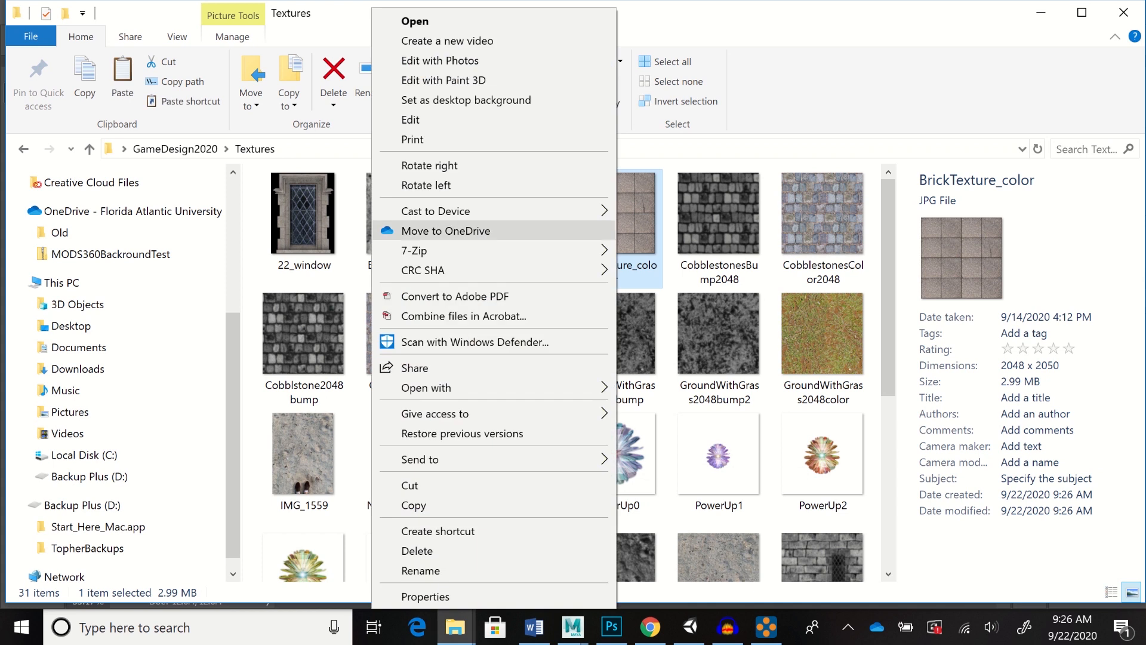
click(511, 506)
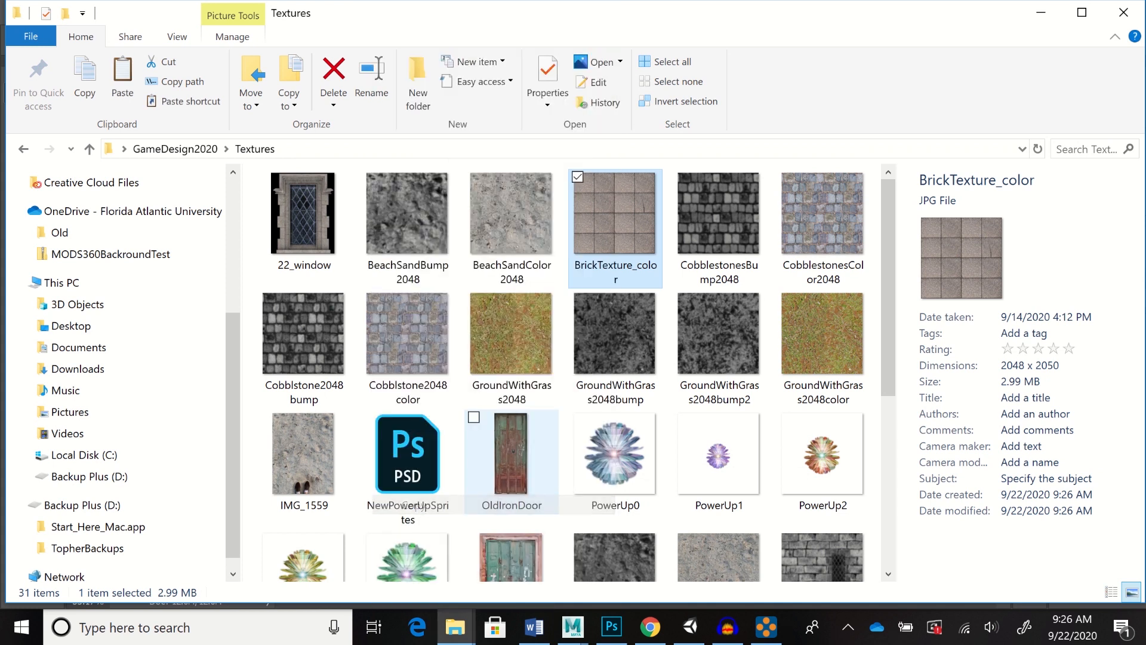
Paste the copied BrickTexture_color image into the sourceimages folder of the GameAssetsVideoDemo project
click(455, 627)
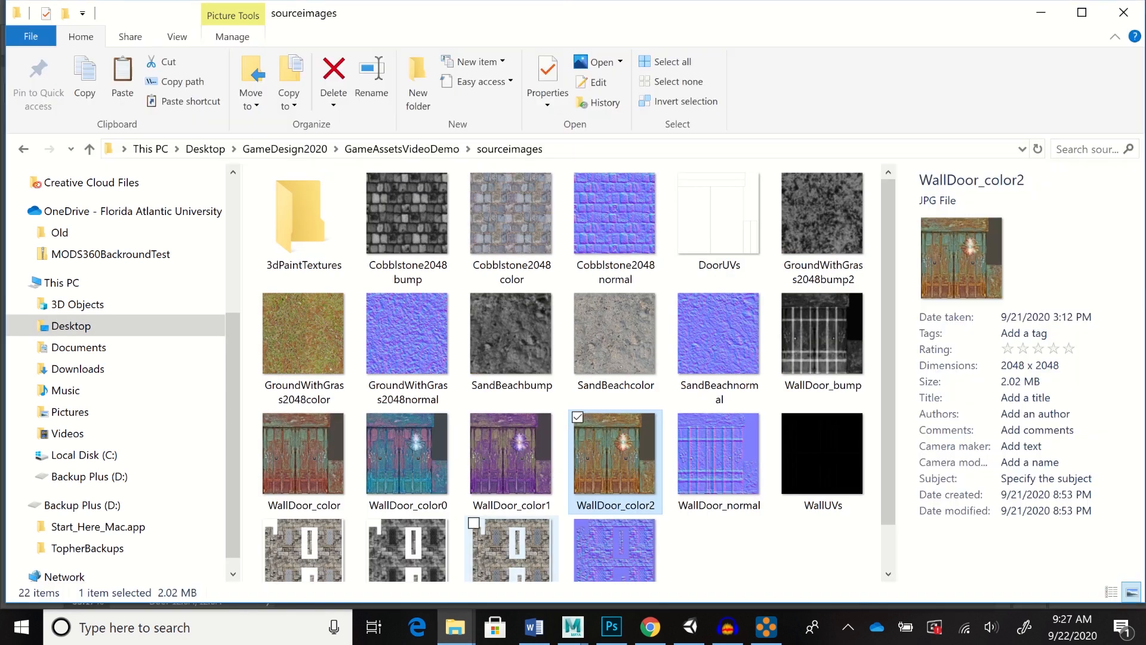
click(455, 555)
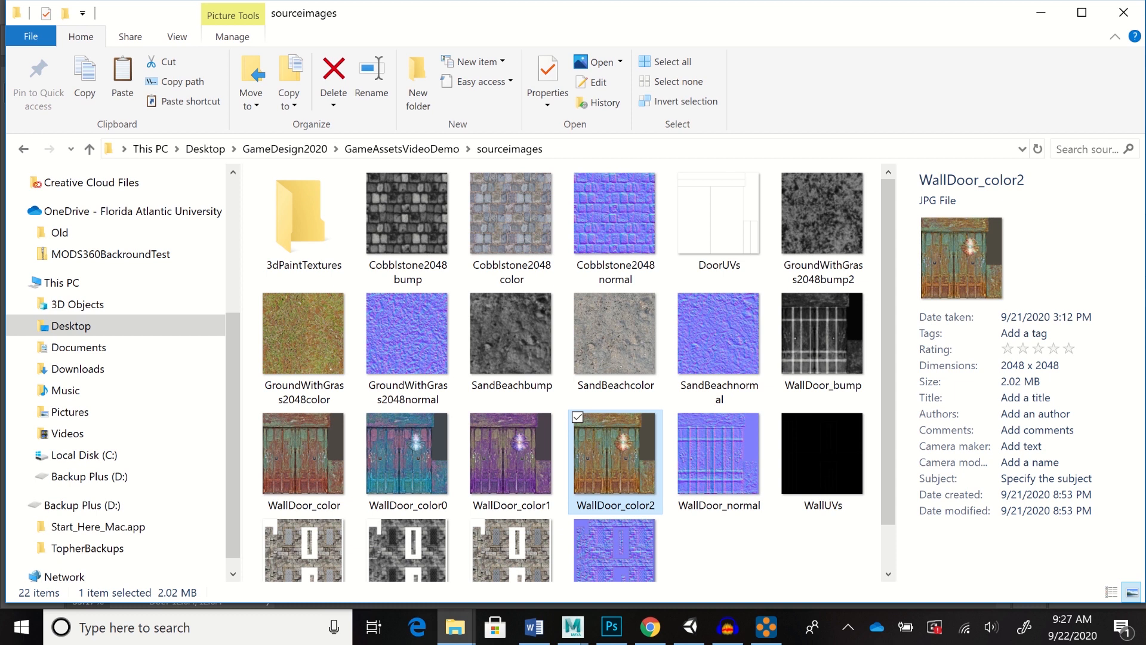
right_click(518, 274)
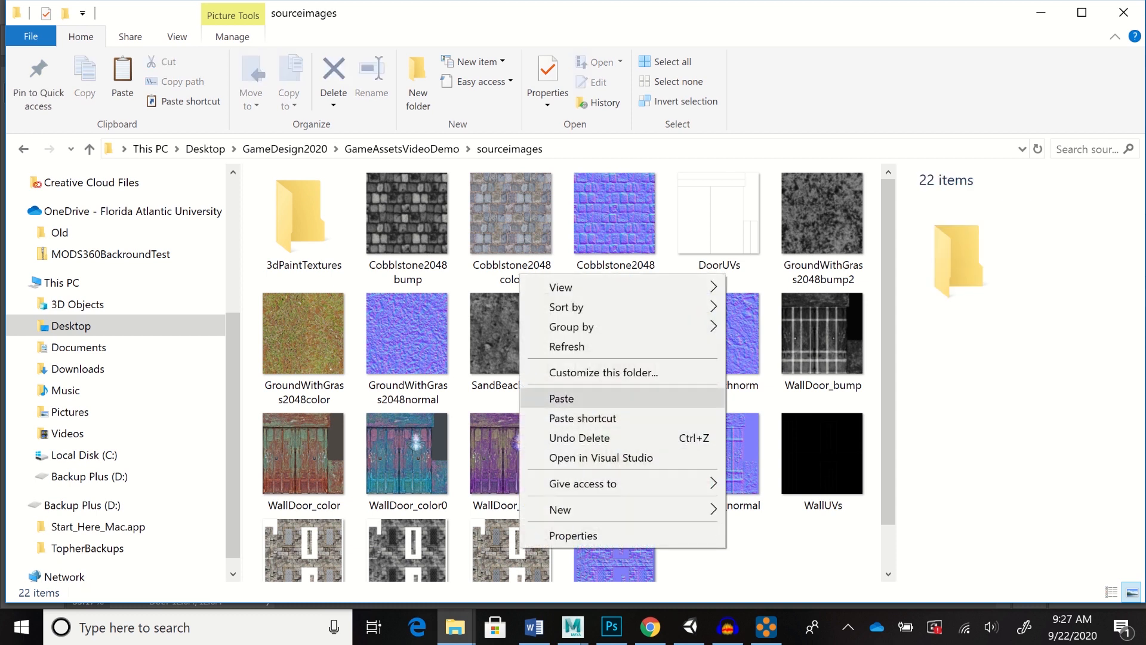
click(561, 399)
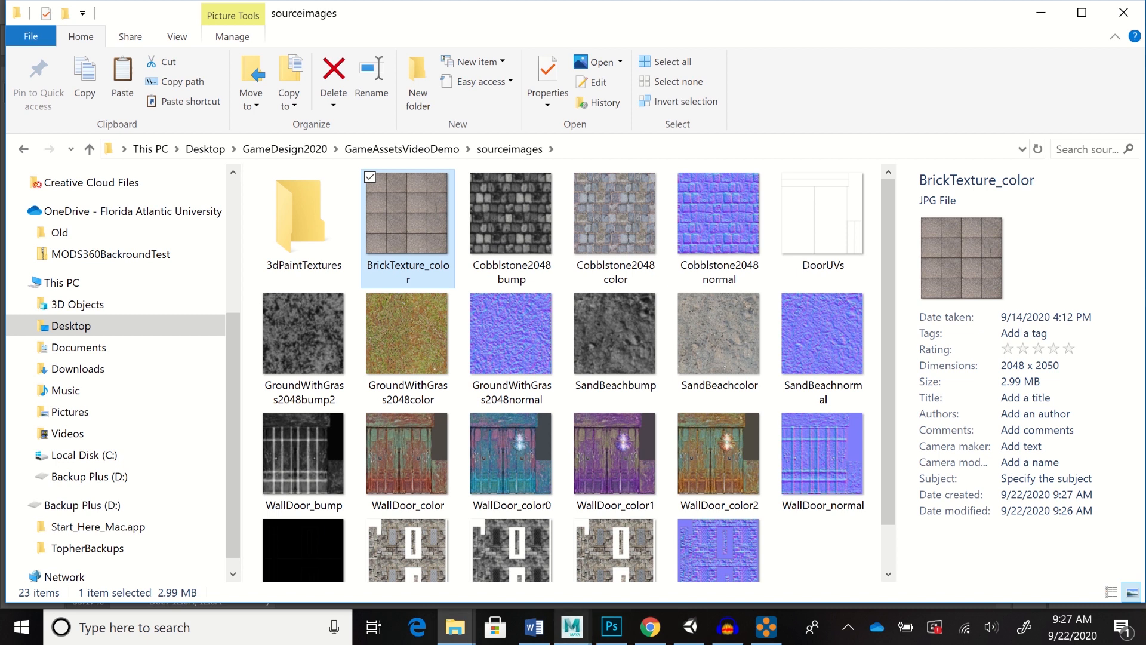
Switch to the TextureDemoVideo2 scene in Maya and assign a new Blinn material to the Brick cube
click(572, 627)
click(671, 546)
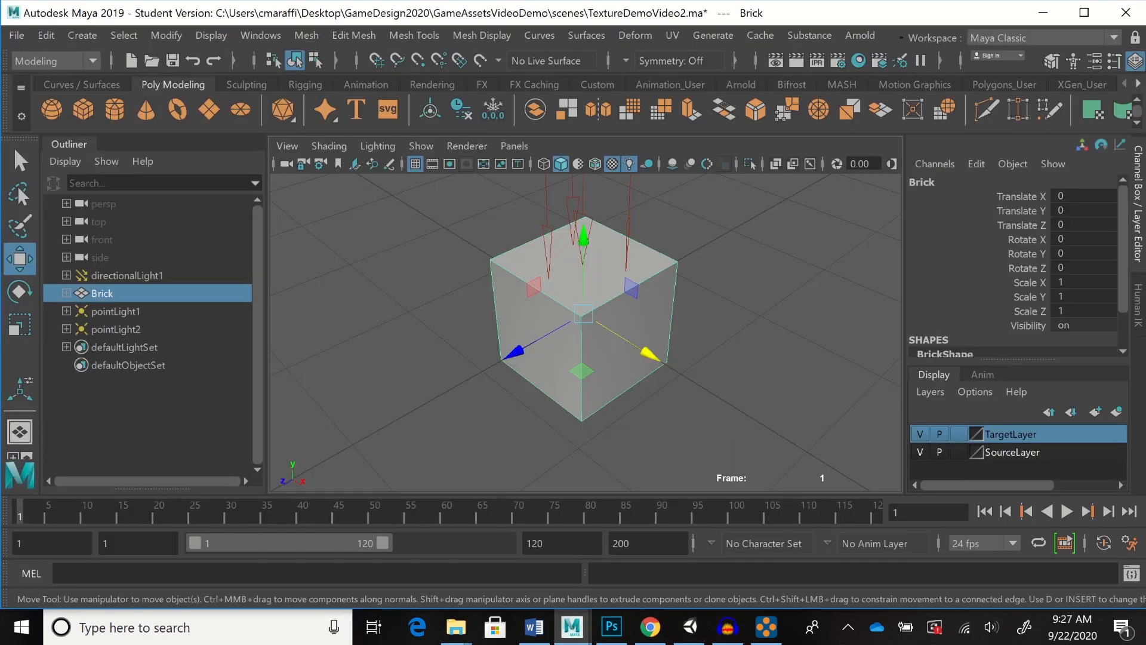
right_click(565, 146)
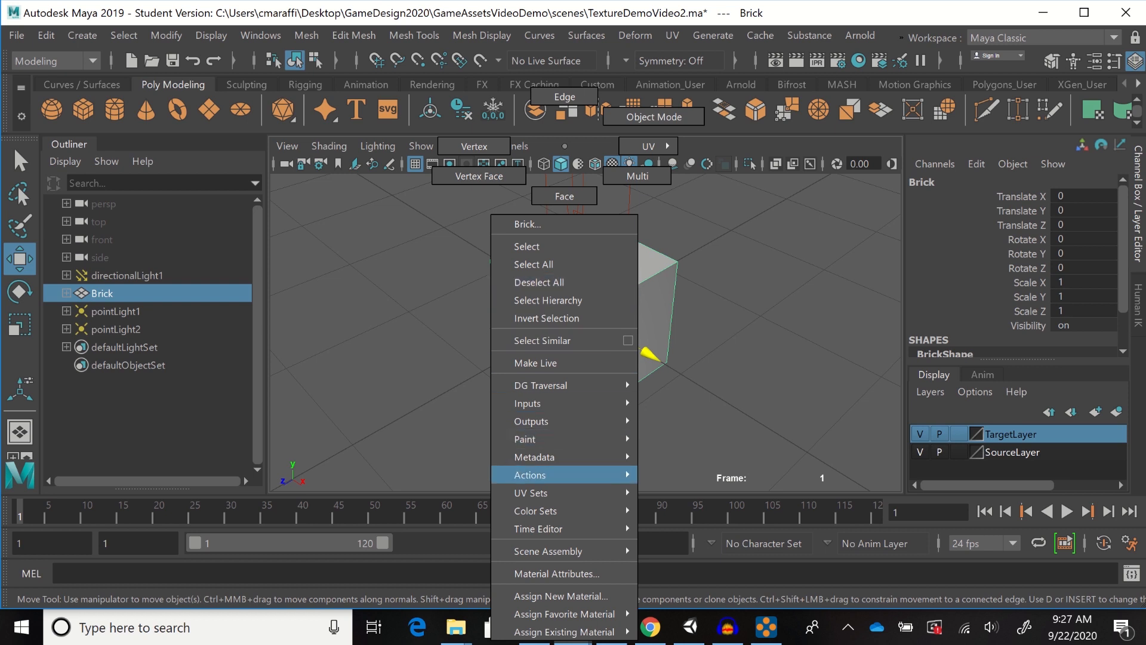
mouse_move(564, 614)
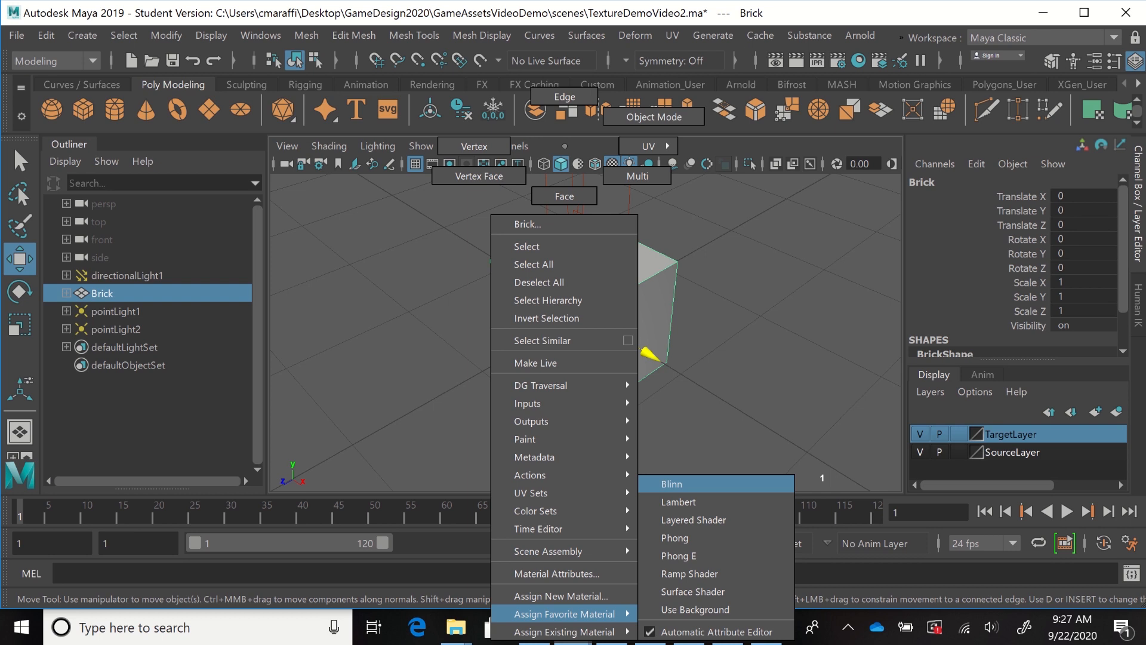
click(686, 484)
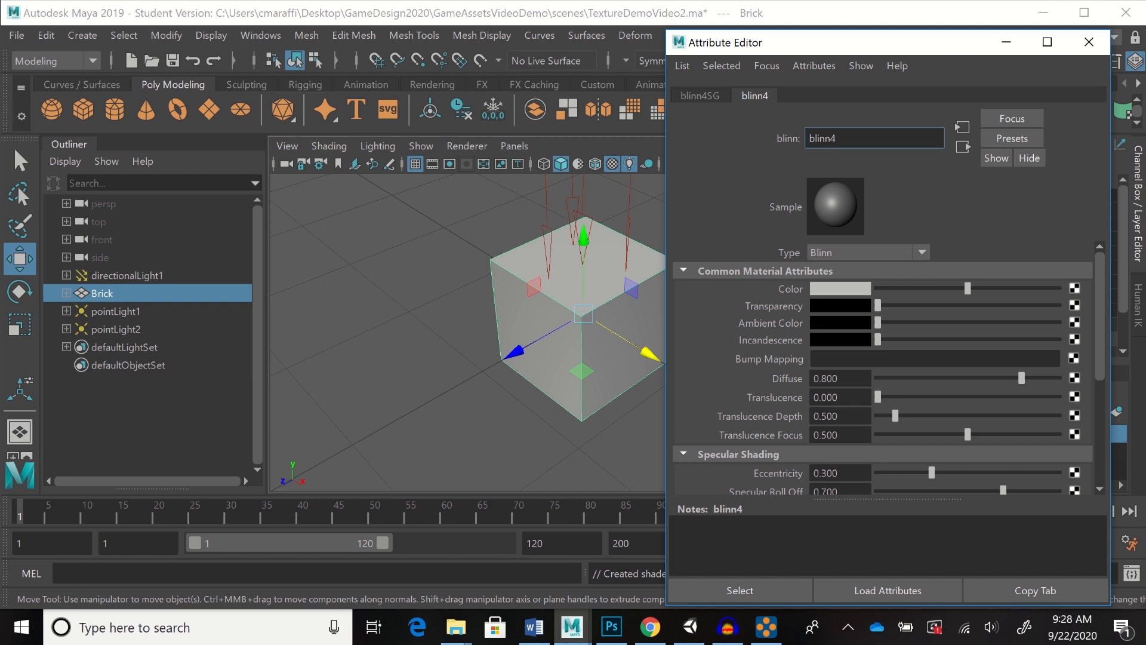
Map a File texture to the Blinn material's Color and load BrickTexture_color.jpg from the sourceimages folder
click(1075, 289)
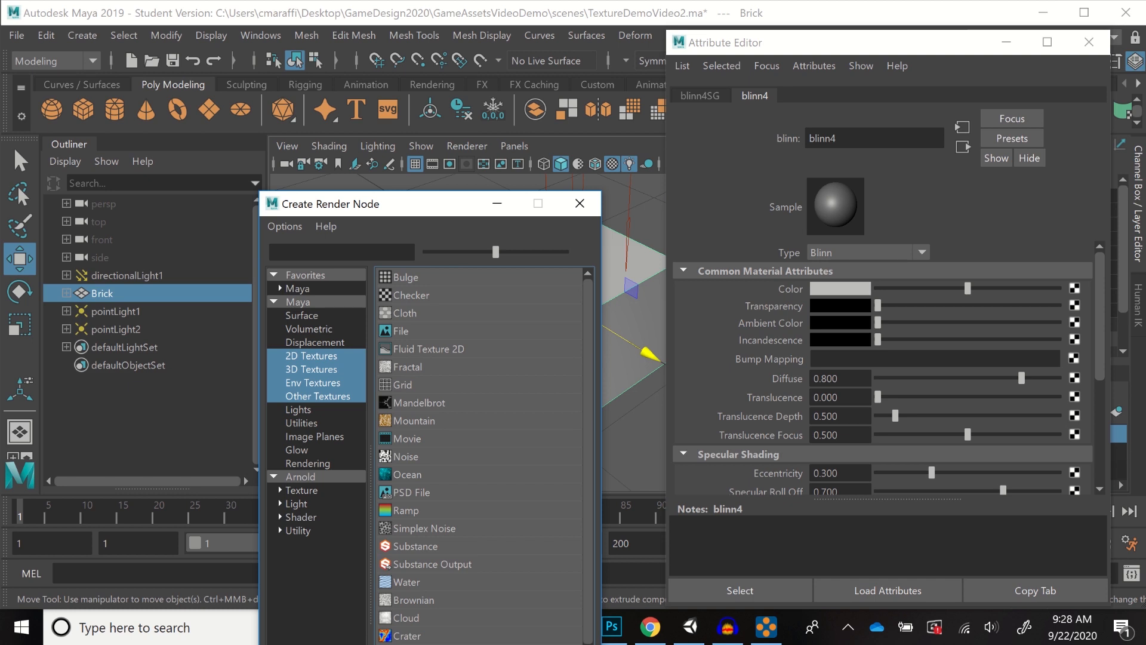
drag(430, 203, 435, 52)
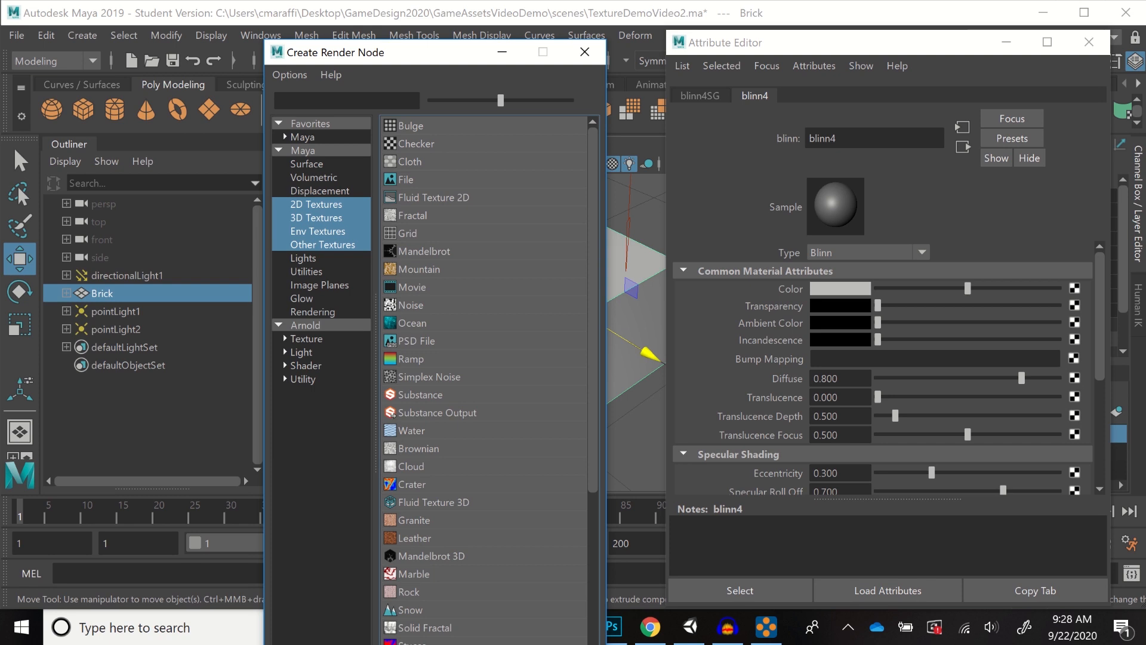
click(406, 179)
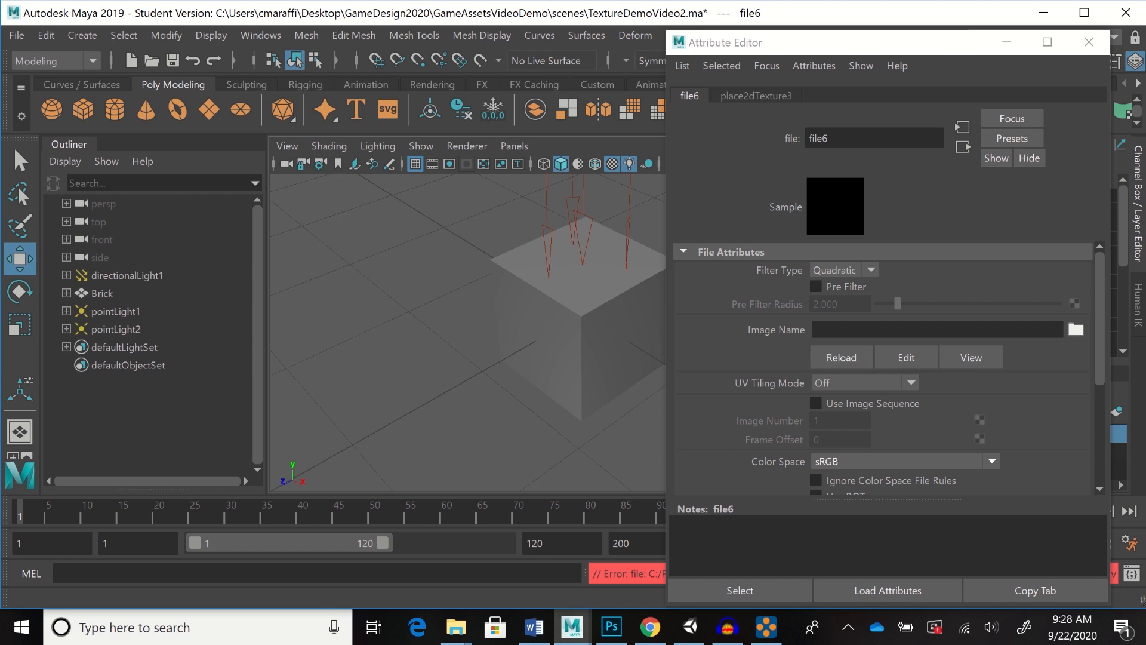
click(1076, 330)
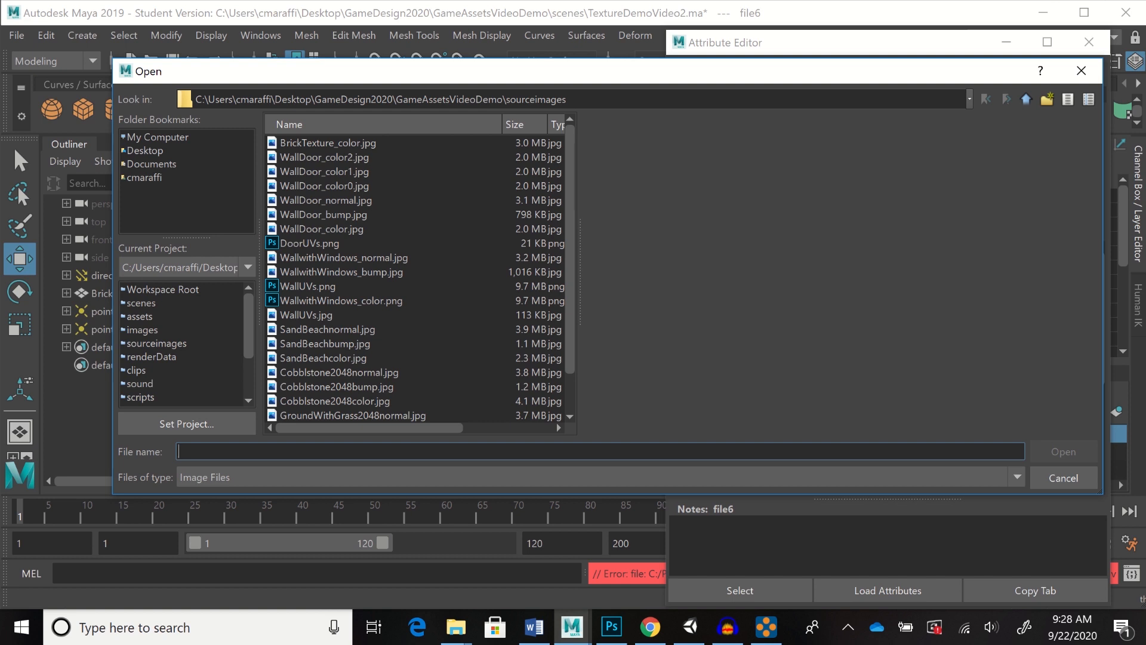
click(328, 143)
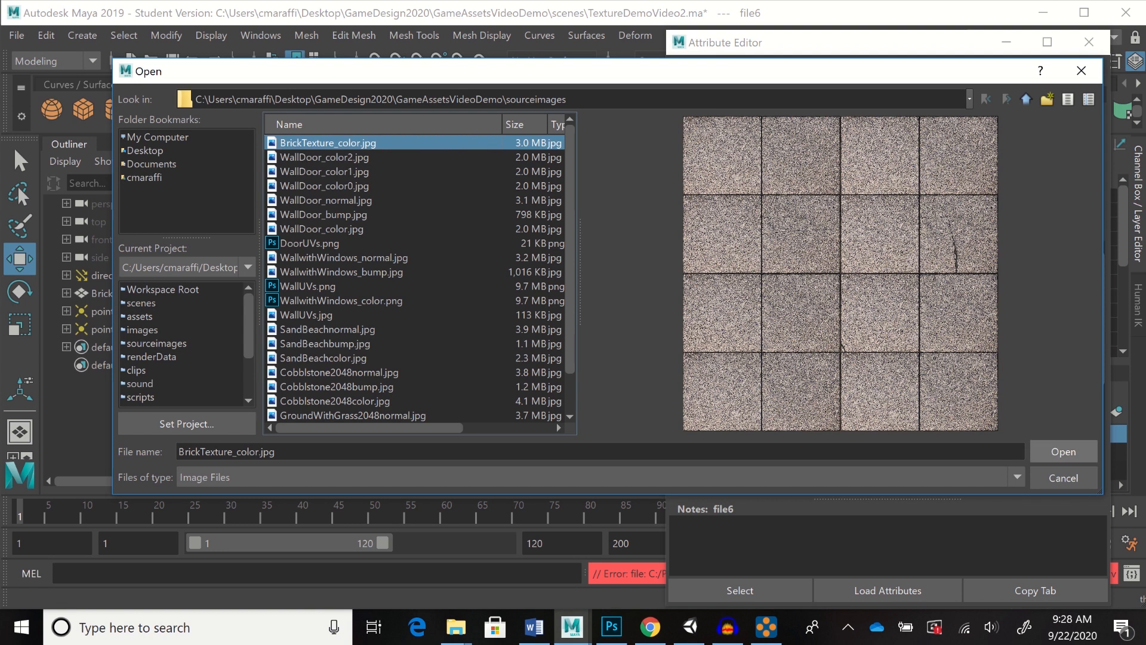
click(1063, 452)
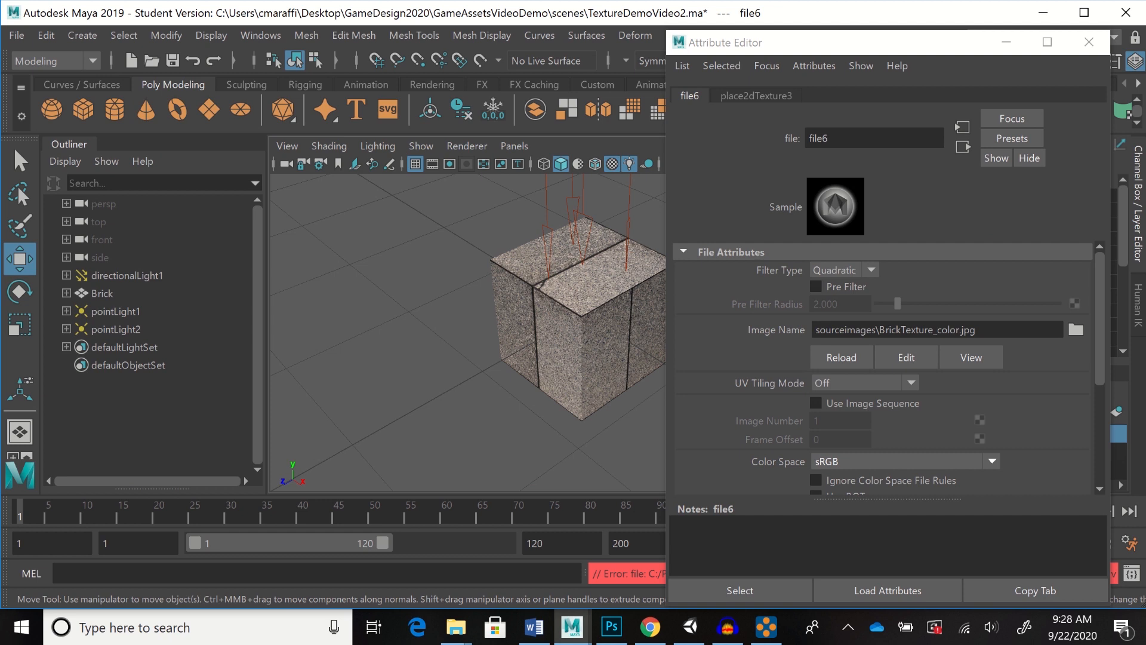
Examine the granite texture up close on the Brick cube's faces and edges, and close the texture's attributes
drag(884, 42, 916, 41)
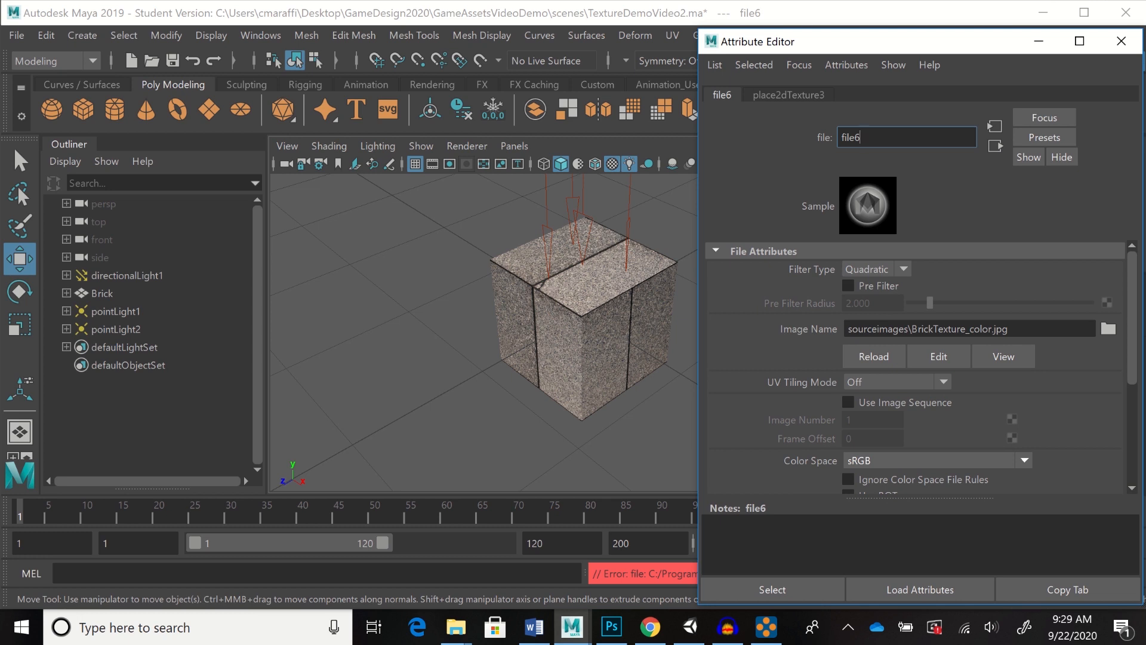
scroll(573, 333, up, 3)
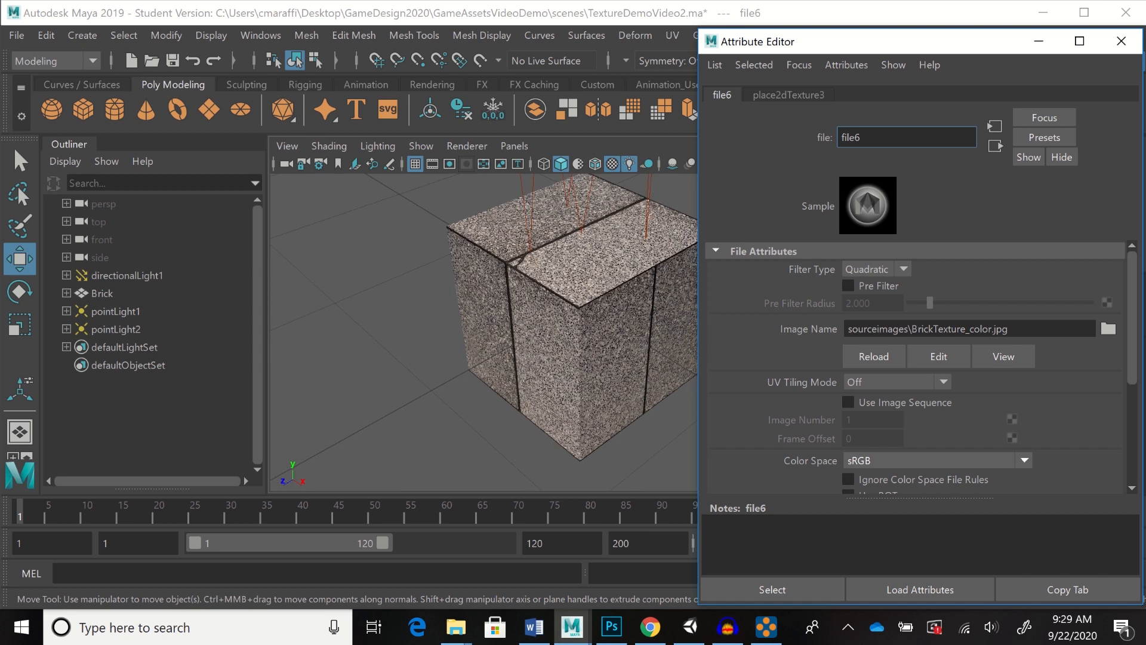
scroll(484, 332, up, 8)
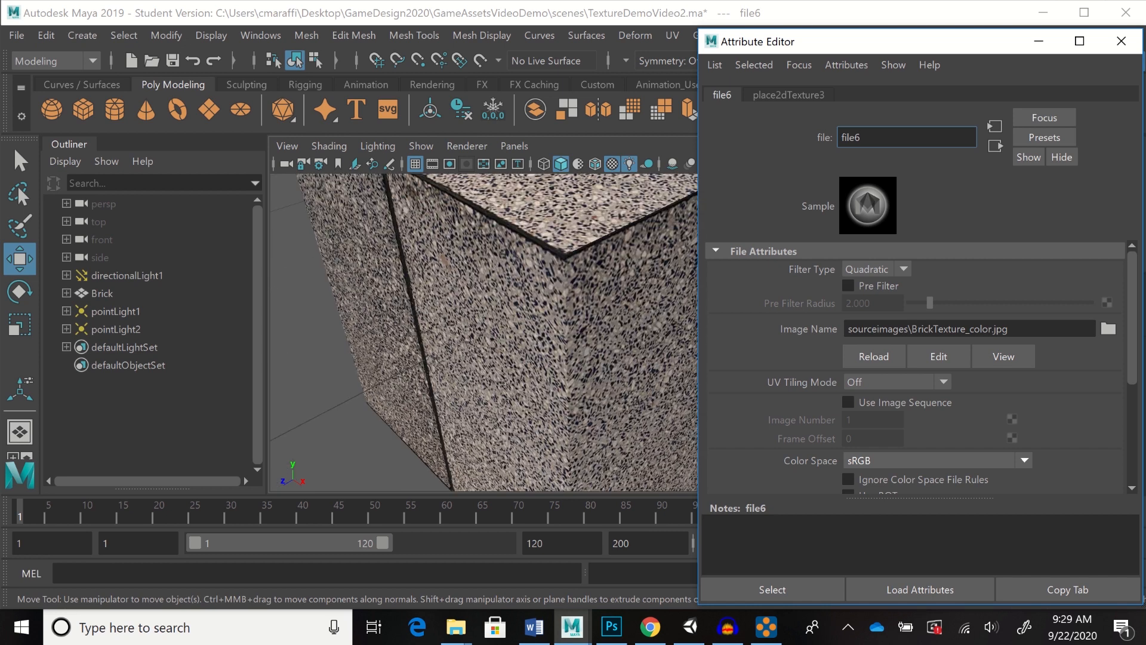
scroll(484, 332, down, 8)
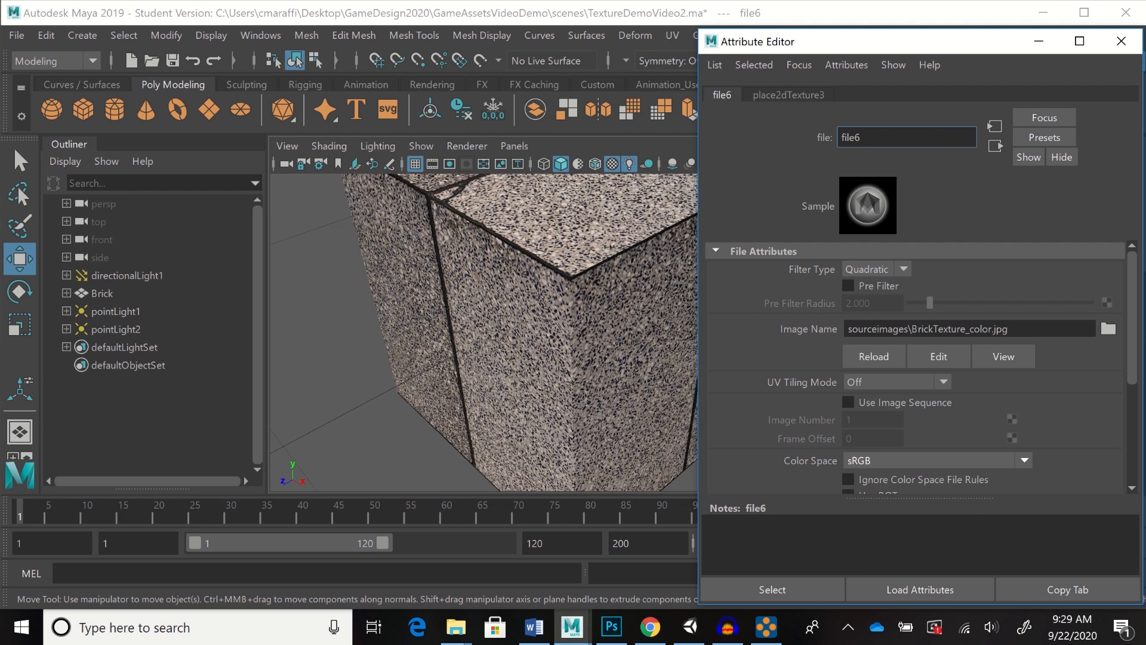
alt+middle_drag(573, 311, 430, 338)
scroll(483, 332, up, 3)
scroll(484, 332, up, 2)
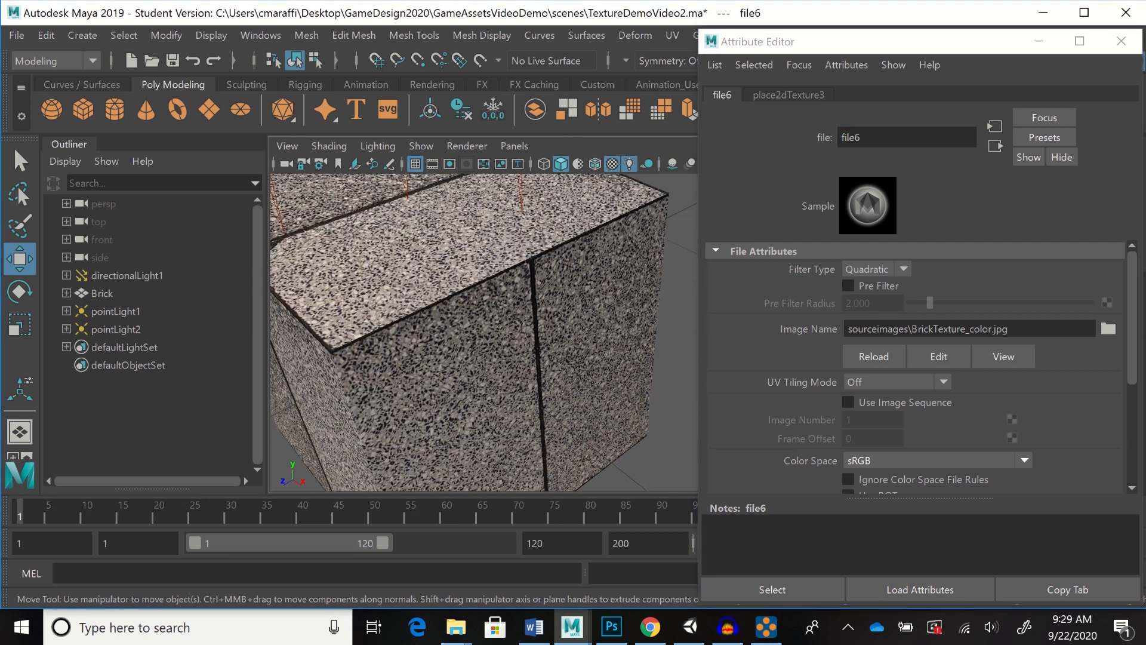
scroll(483, 332, down, 3)
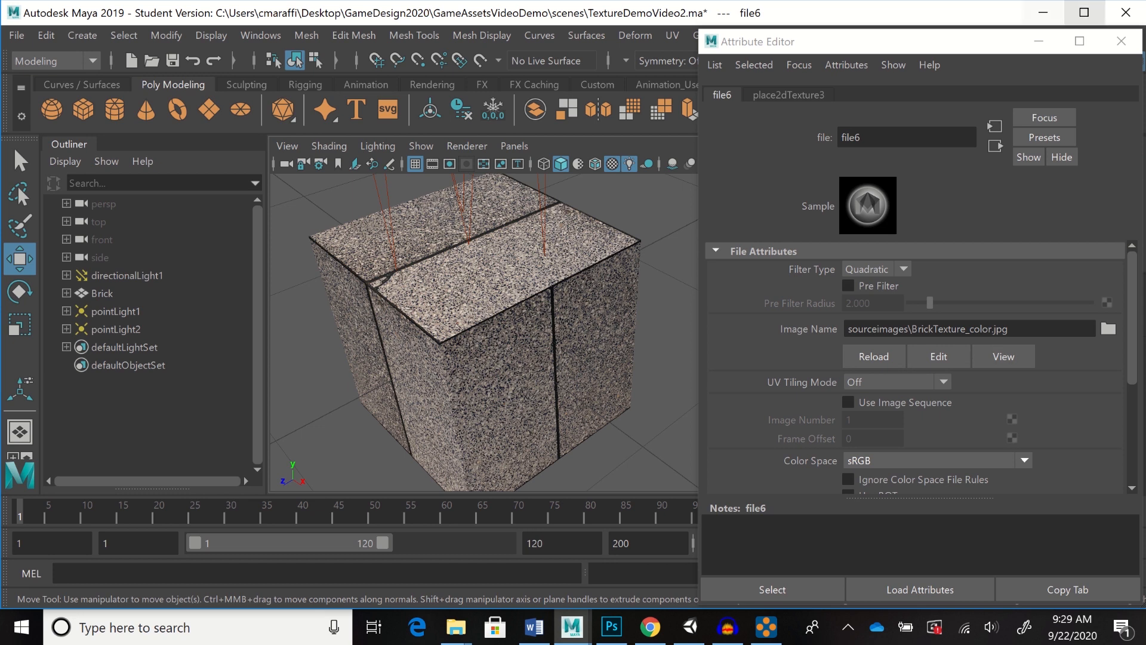
click(1121, 40)
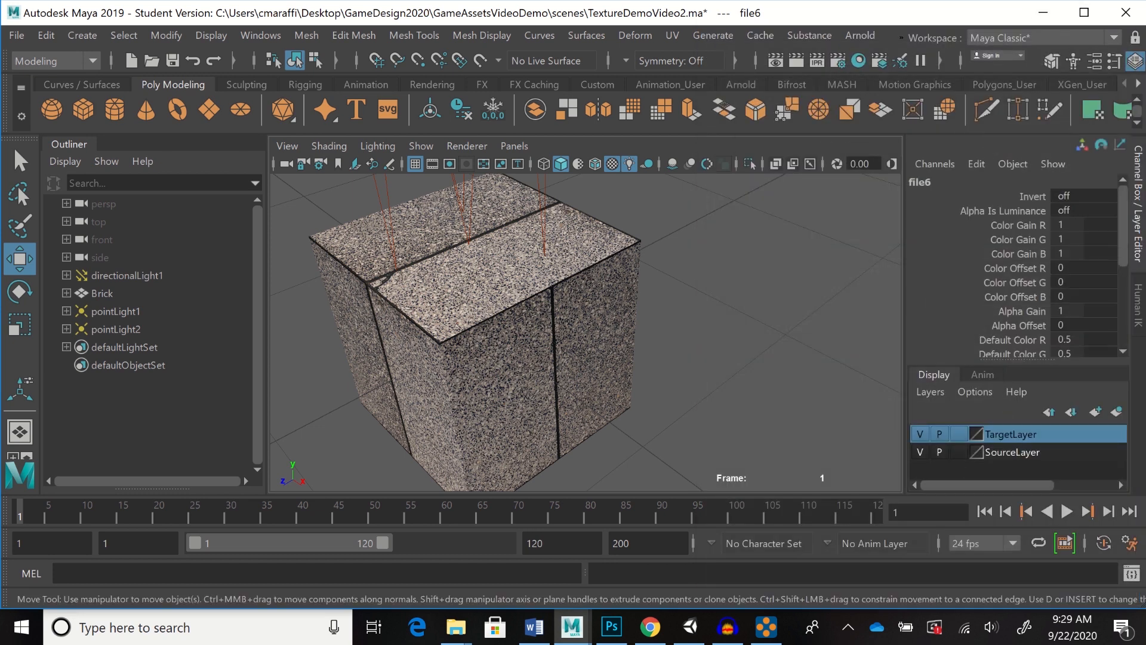
Select the Brick cube and switch to the UV Editing workspace, with more room for the UV tool settings
click(102, 293)
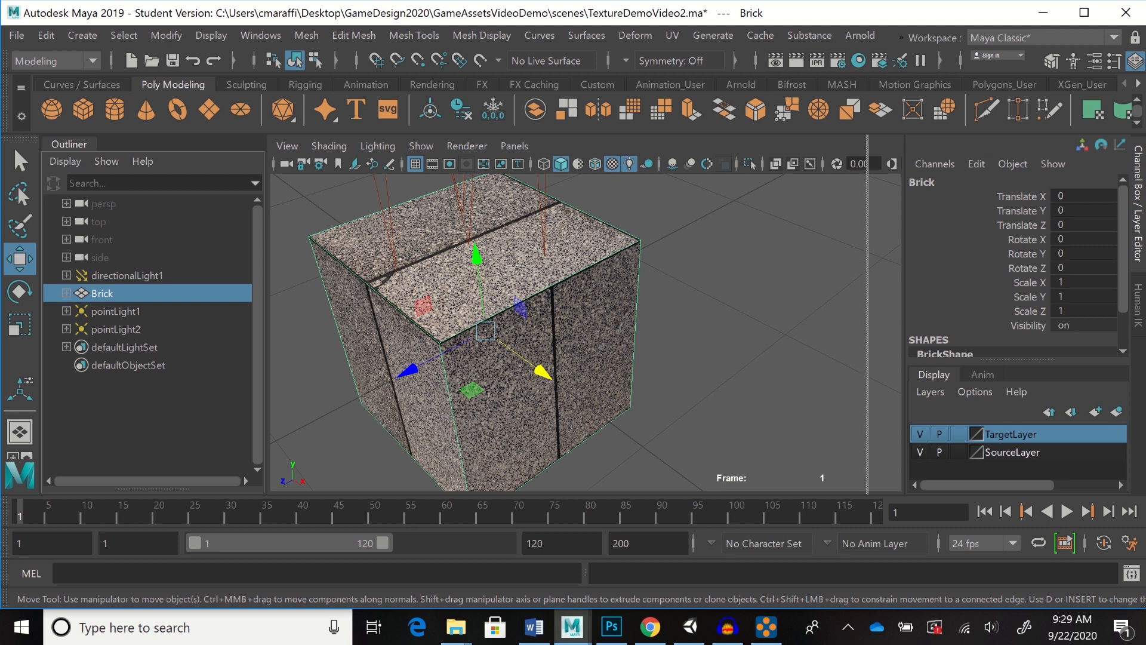
drag(905, 322, 825, 322)
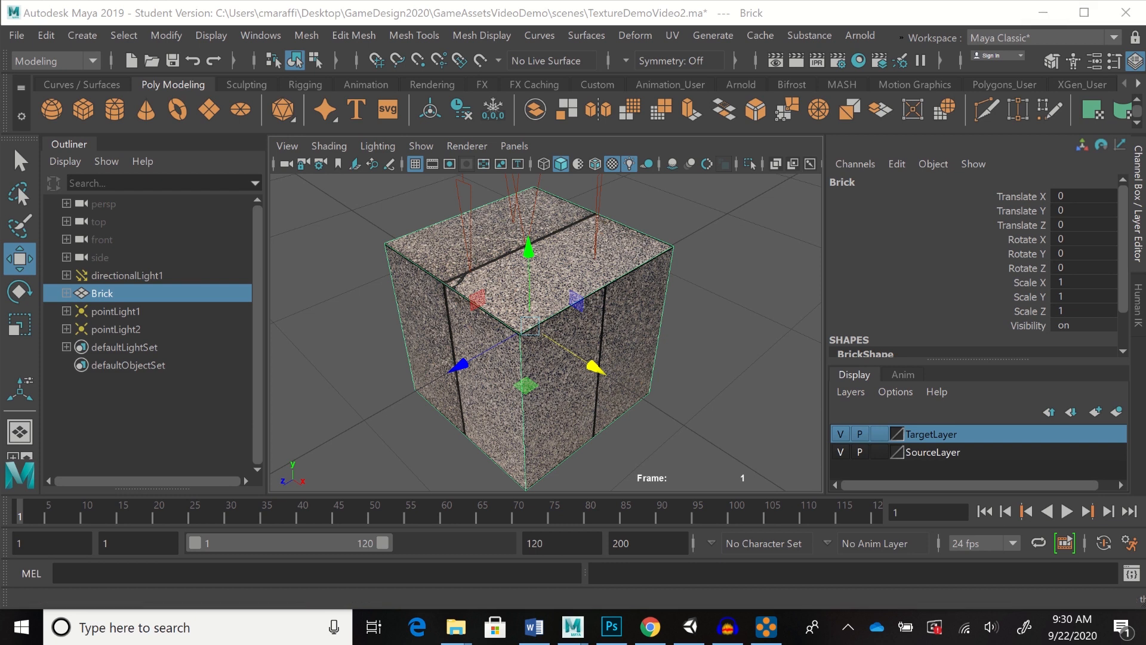
click(1114, 37)
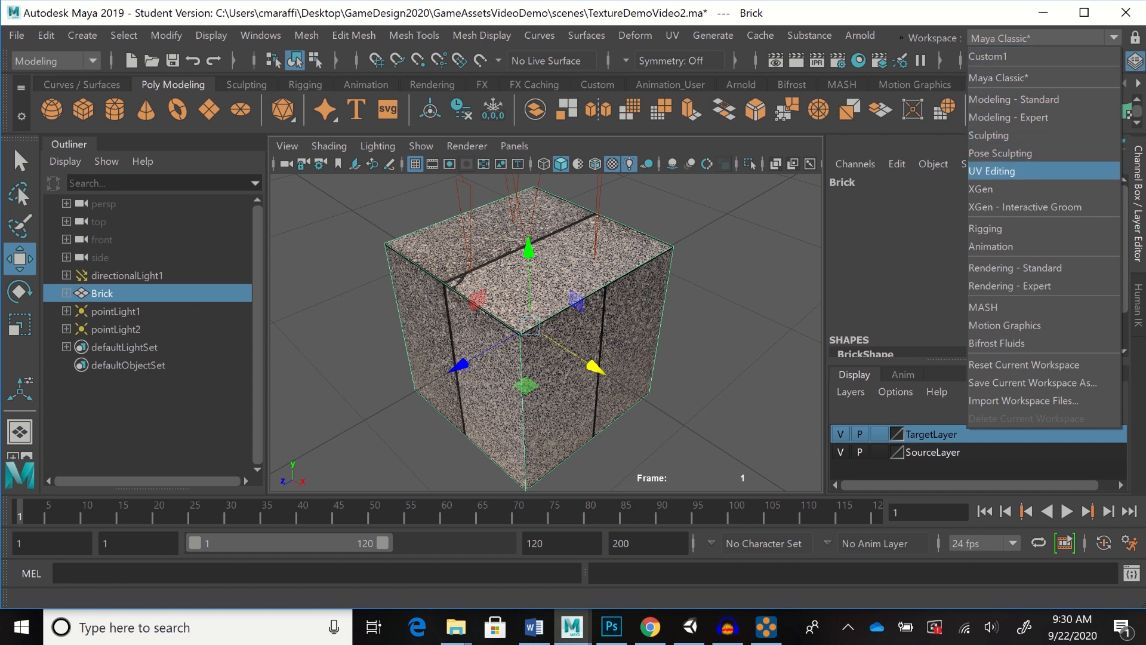
click(992, 171)
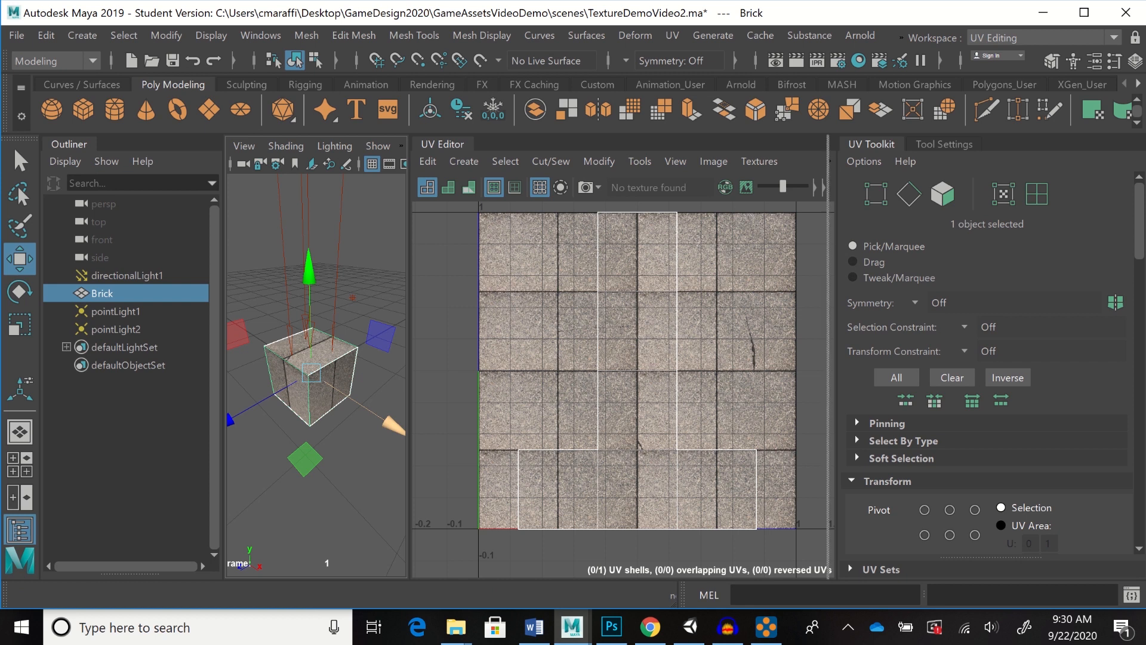
drag(836, 358, 825, 358)
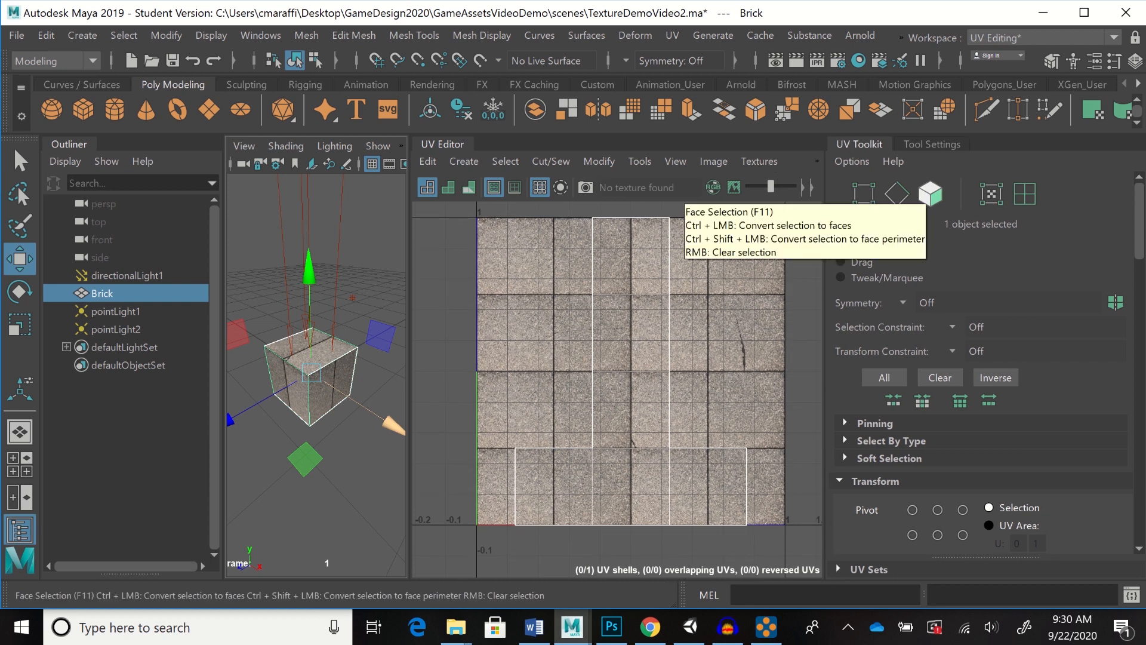
Select all six UV faces of the Brick and move them in U until their edges meet the dark texture joints
click(930, 194)
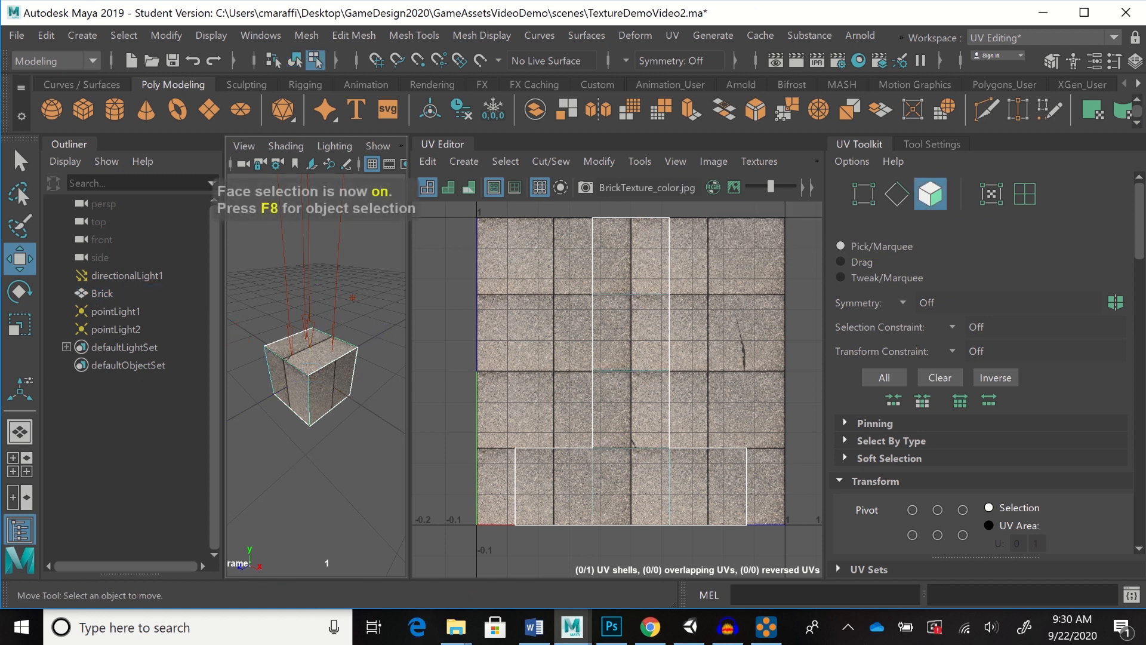
click(884, 377)
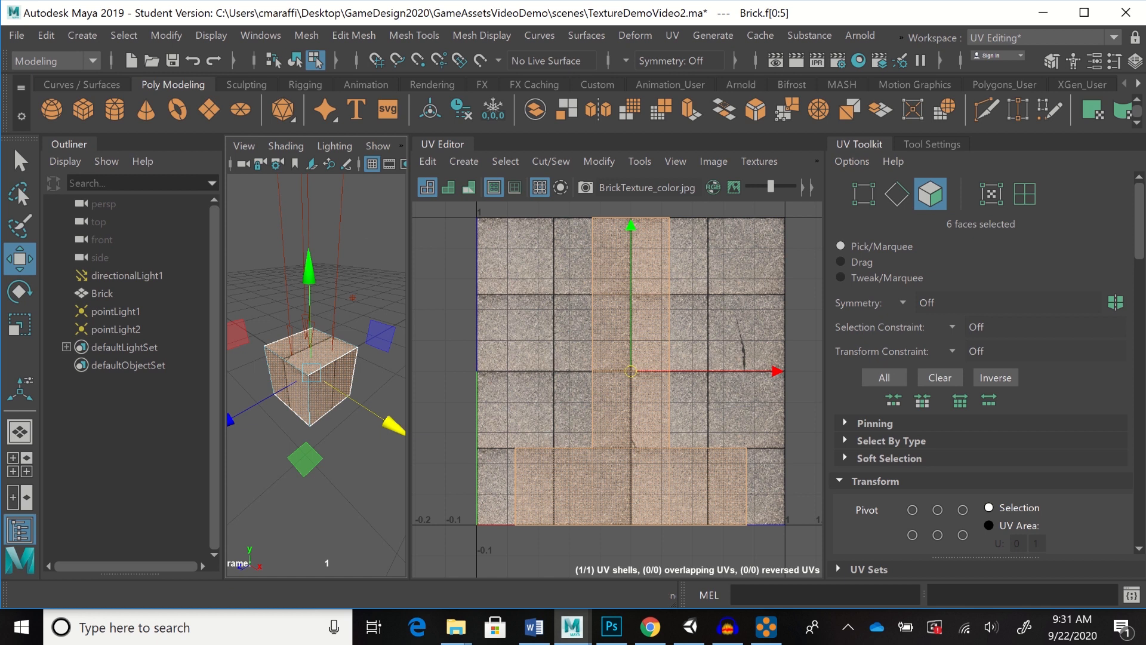
drag(777, 371, 800, 371)
scroll(316, 375, up, 5)
scroll(316, 375, down, 2)
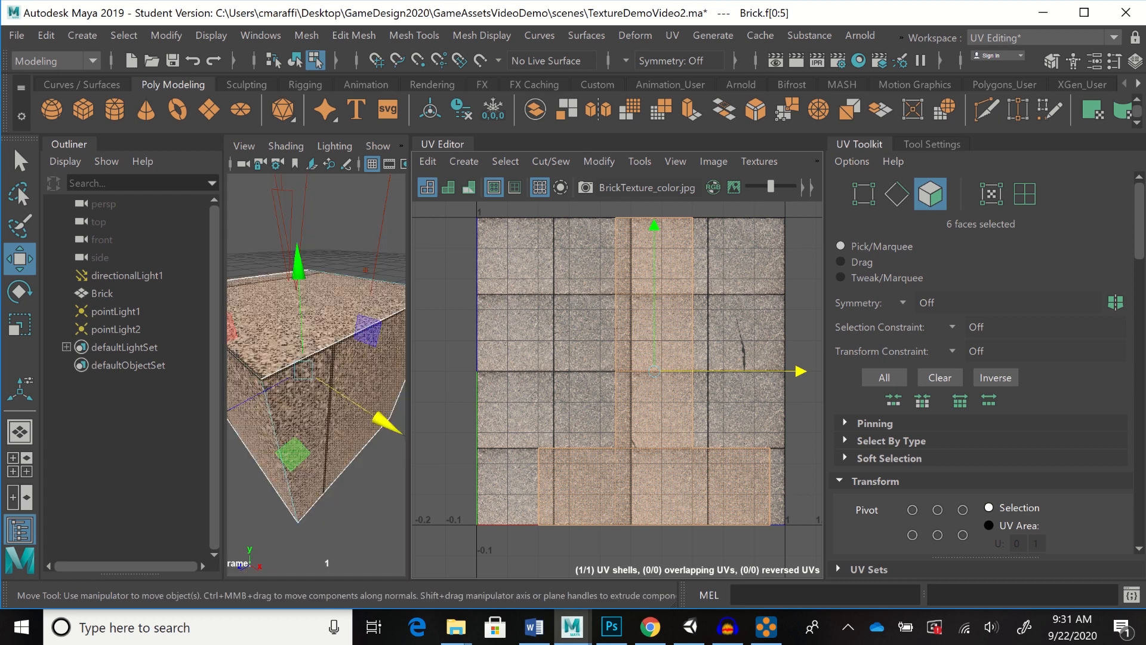
mouse_move(800, 371)
mouse_down()
mouse_move(737, 371)
mouse_move(815, 371)
mouse_up()
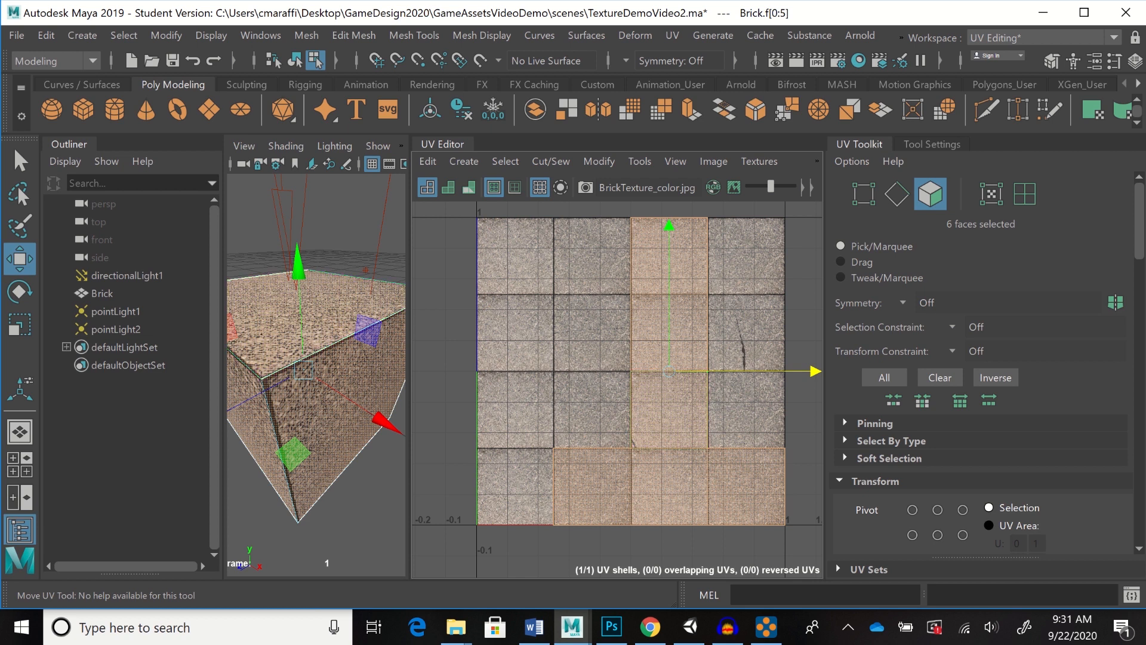
Rotate the Brick's UV shell 90 degrees clockwise
scroll(982, 358, down, 6)
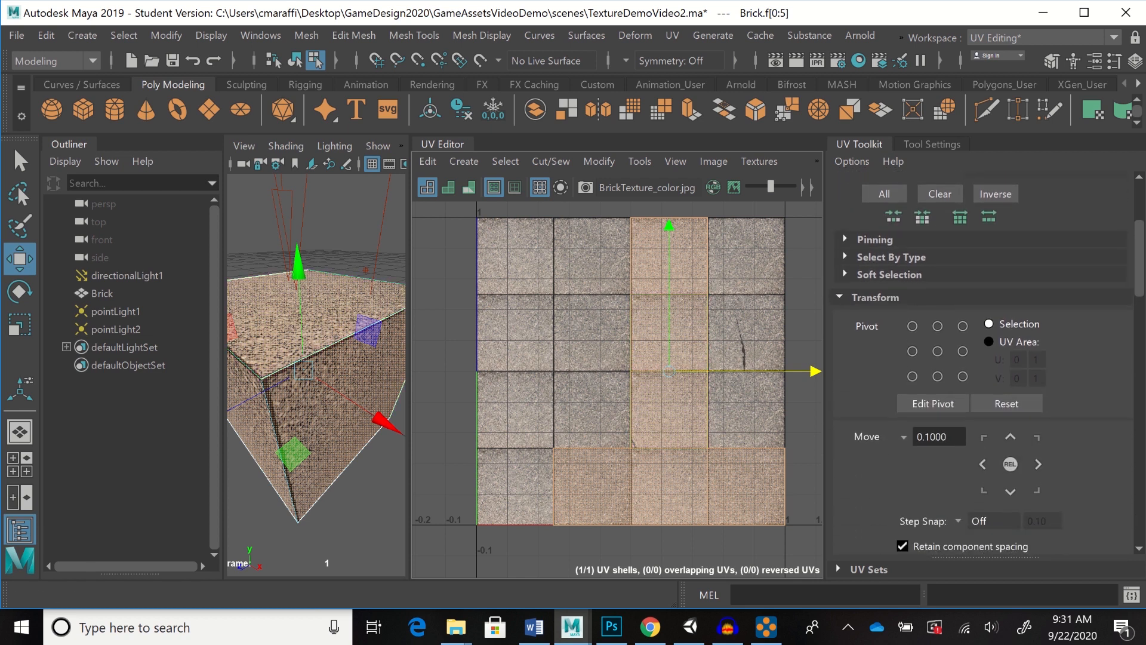
click(841, 297)
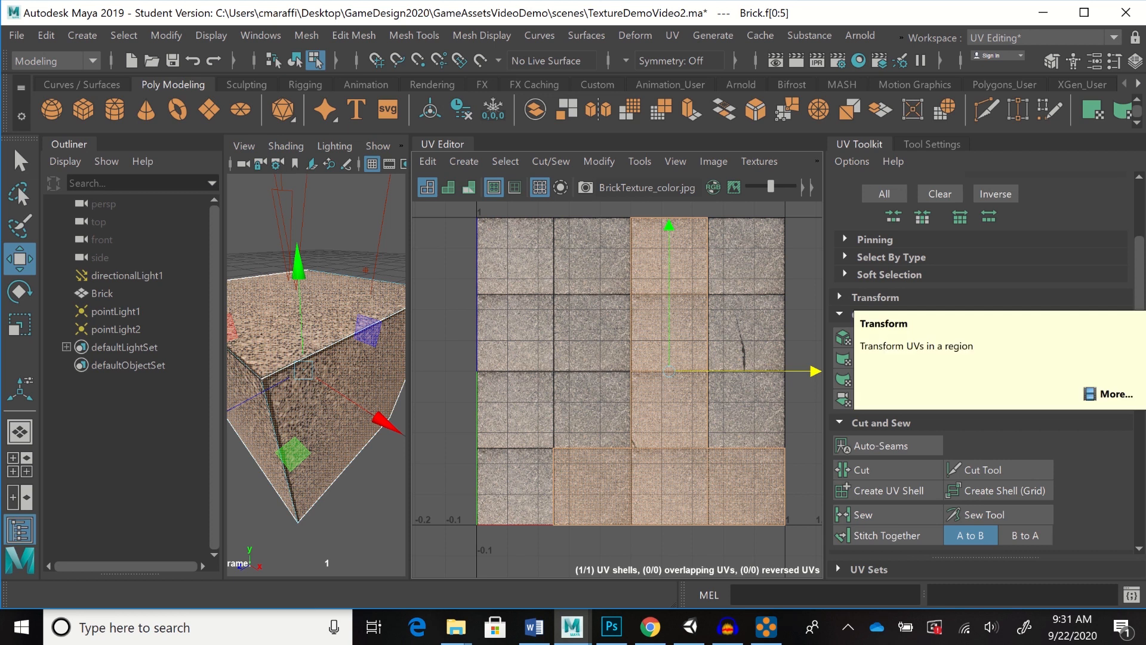
scroll(982, 358, up, 2)
scroll(982, 363, up, 2)
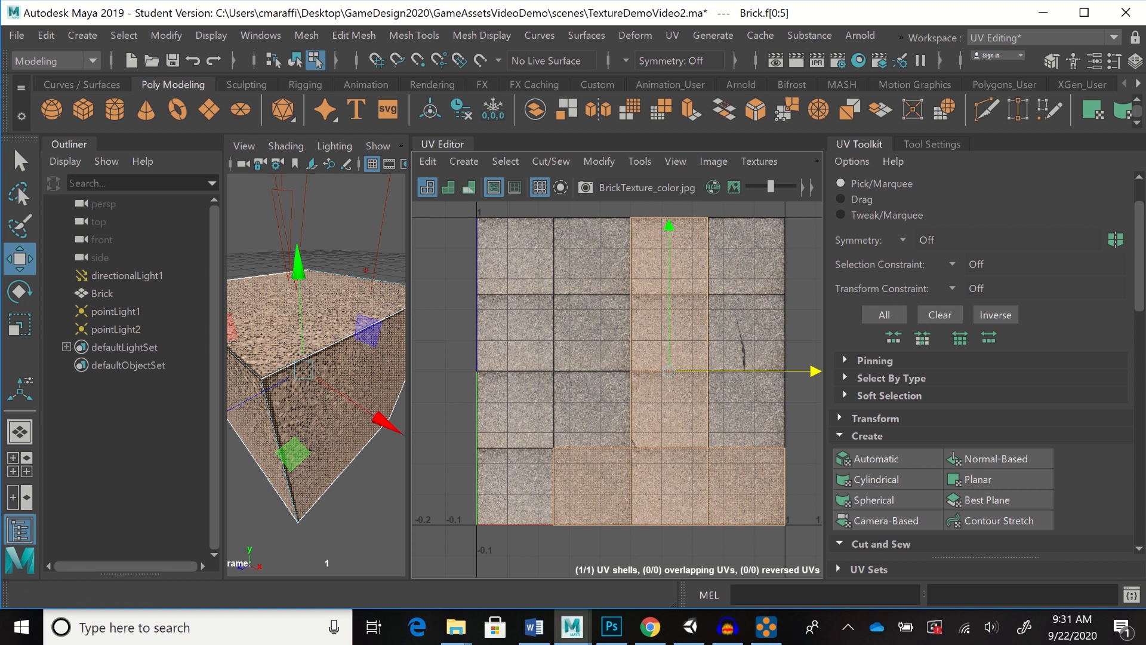
scroll(982, 359, down, 6)
scroll(982, 358, down, 2)
scroll(982, 358, up, 3)
scroll(982, 358, up, 1)
click(874, 257)
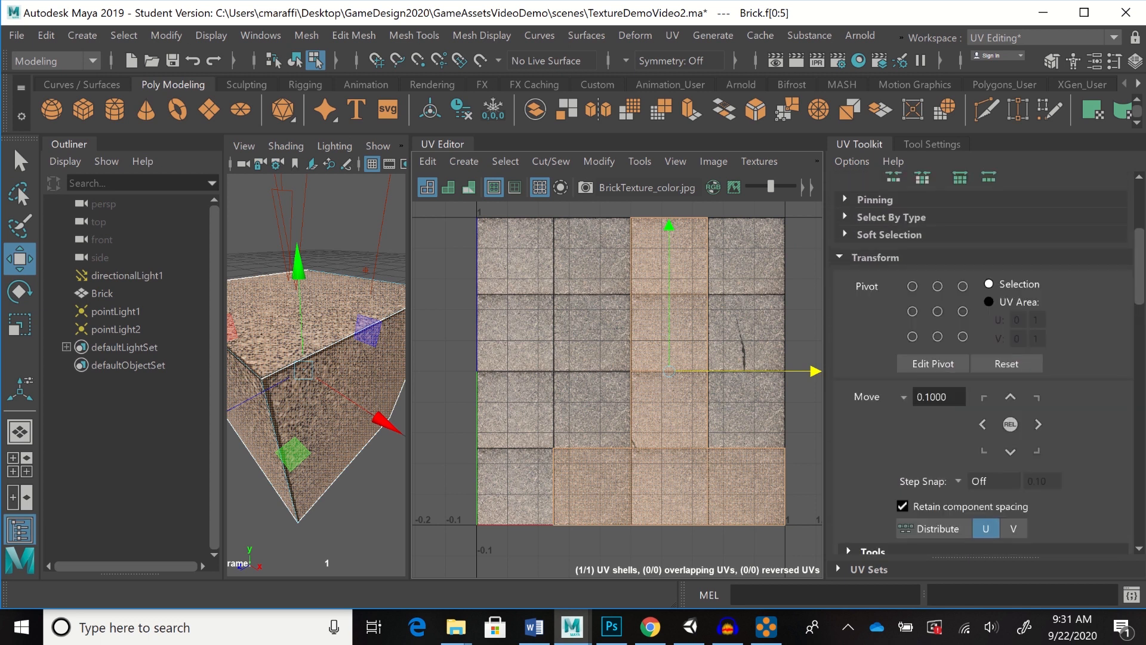
scroll(982, 358, down, 6)
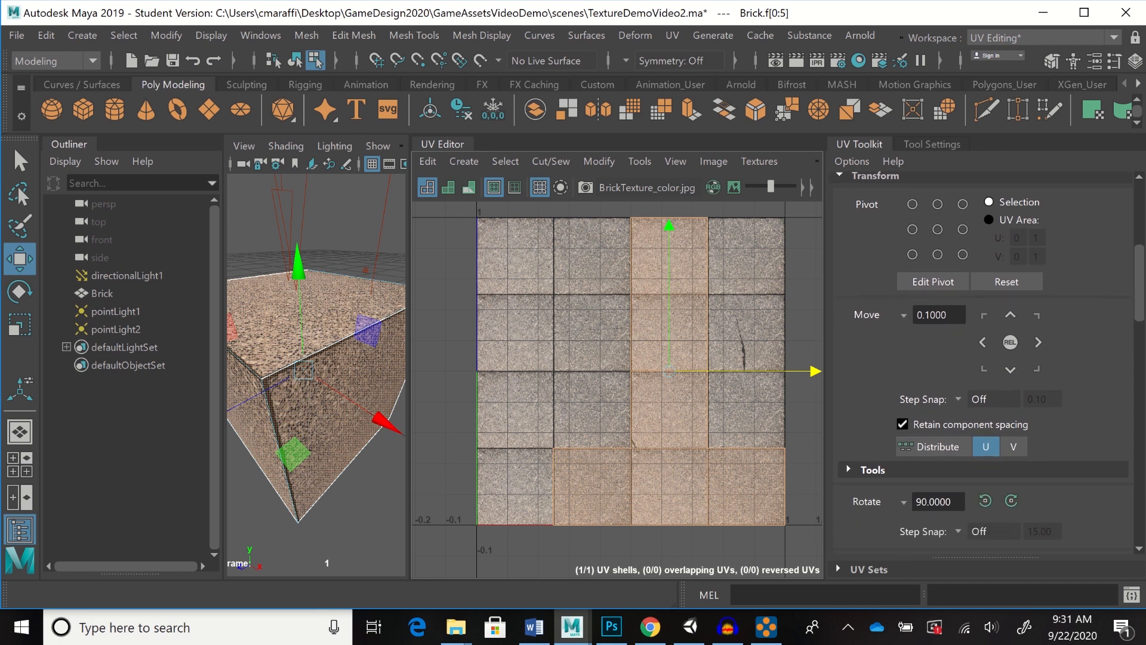
scroll(982, 358, down, 2)
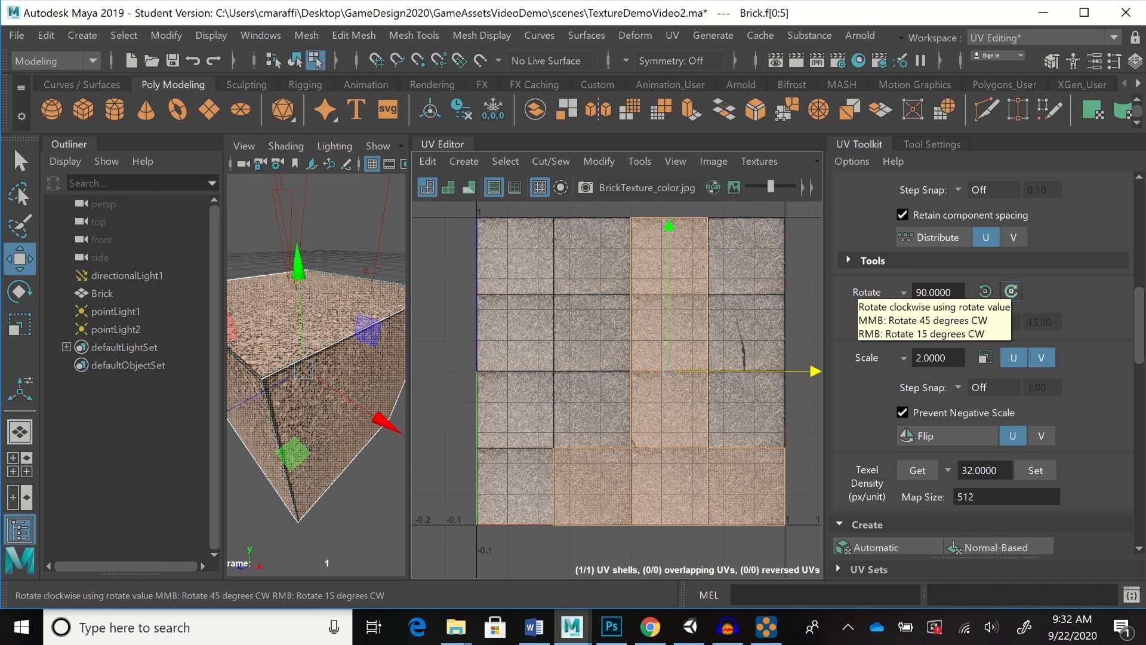
click(1011, 292)
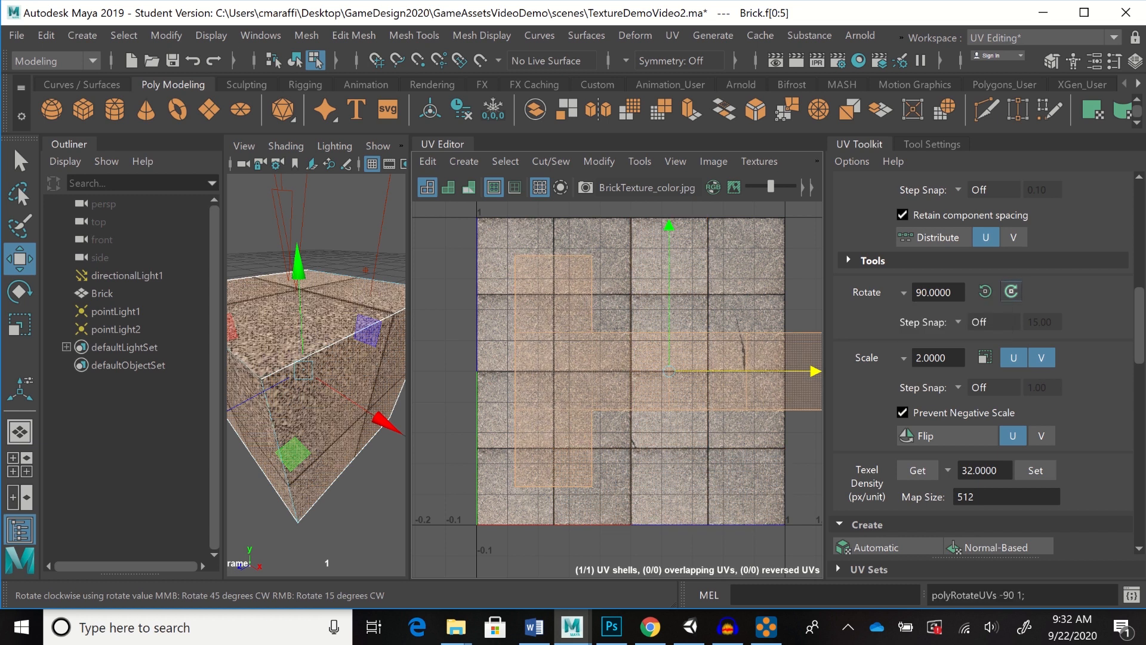
Move the rotated UV shell to the texture's upper-left corner, align it with the dark joints, and deselect the faces to check the cube's corner
drag(669, 372, 630, 332)
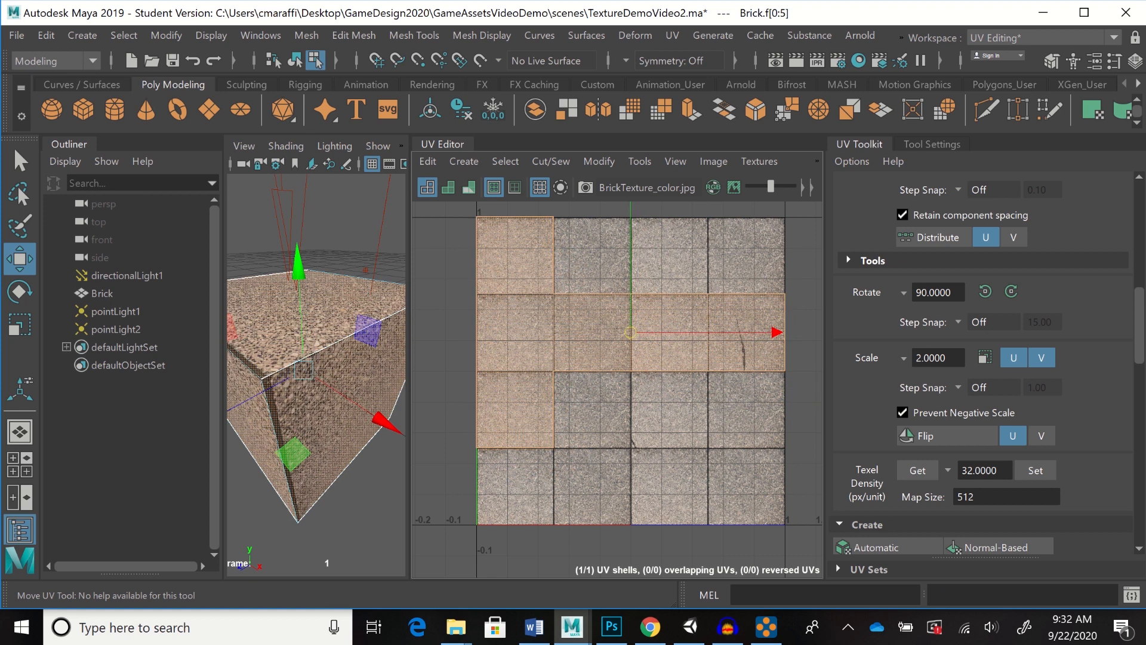
drag(630, 333, 632, 332)
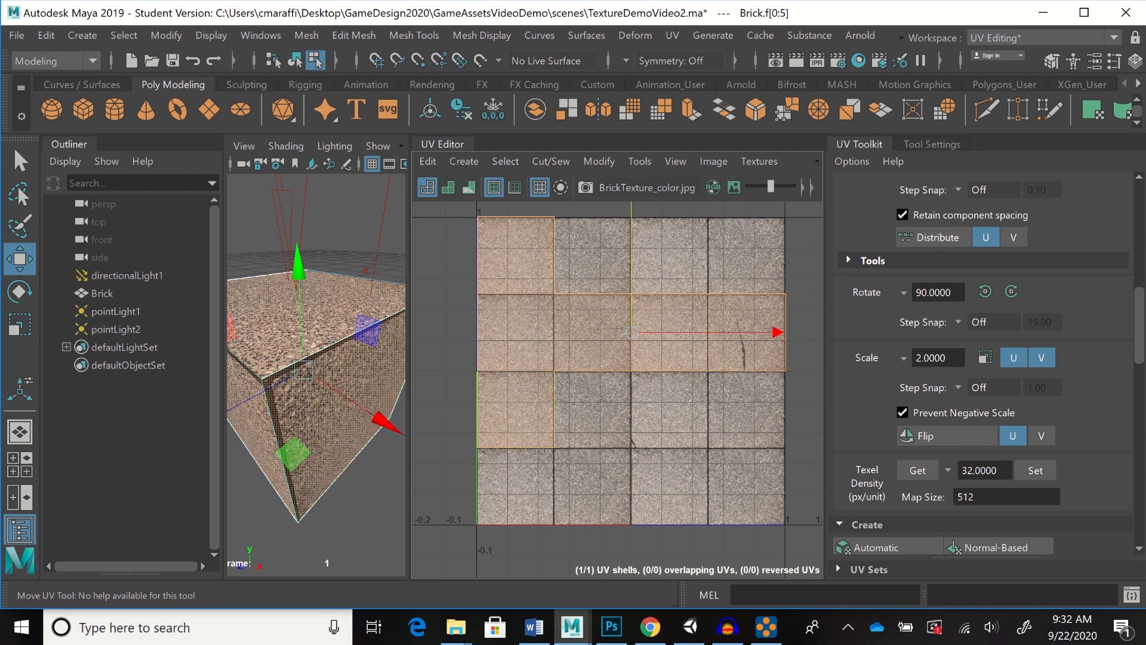
drag(778, 332, 776, 332)
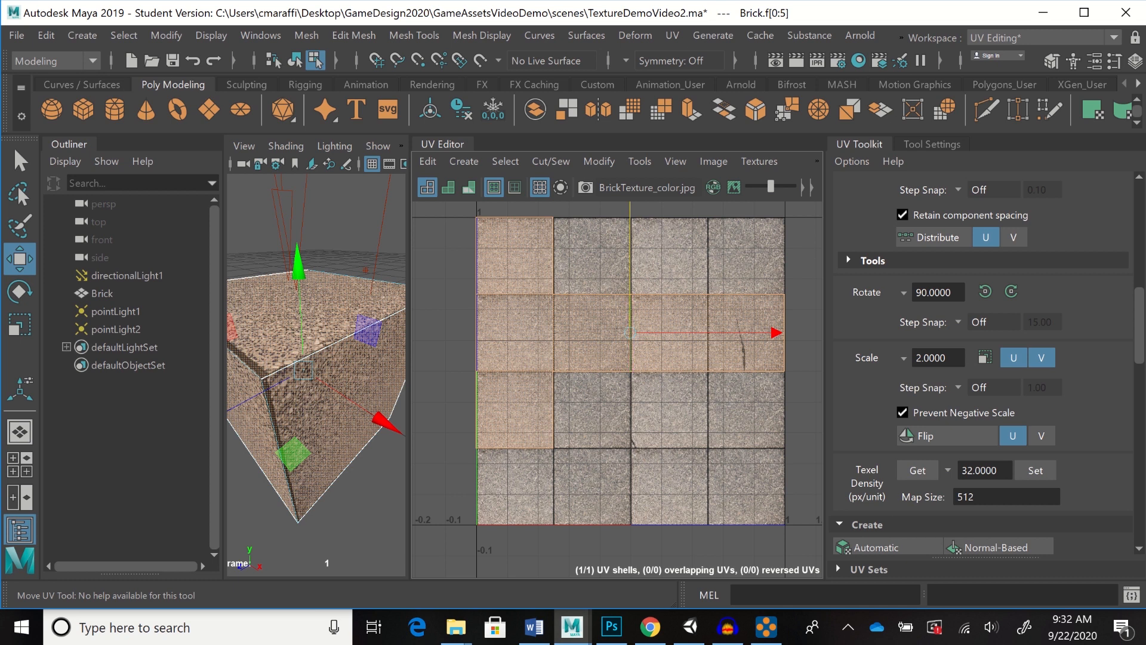
alt+drag(387, 419, 155, 388)
alt+drag(316, 382, 344, 427)
click(358, 221)
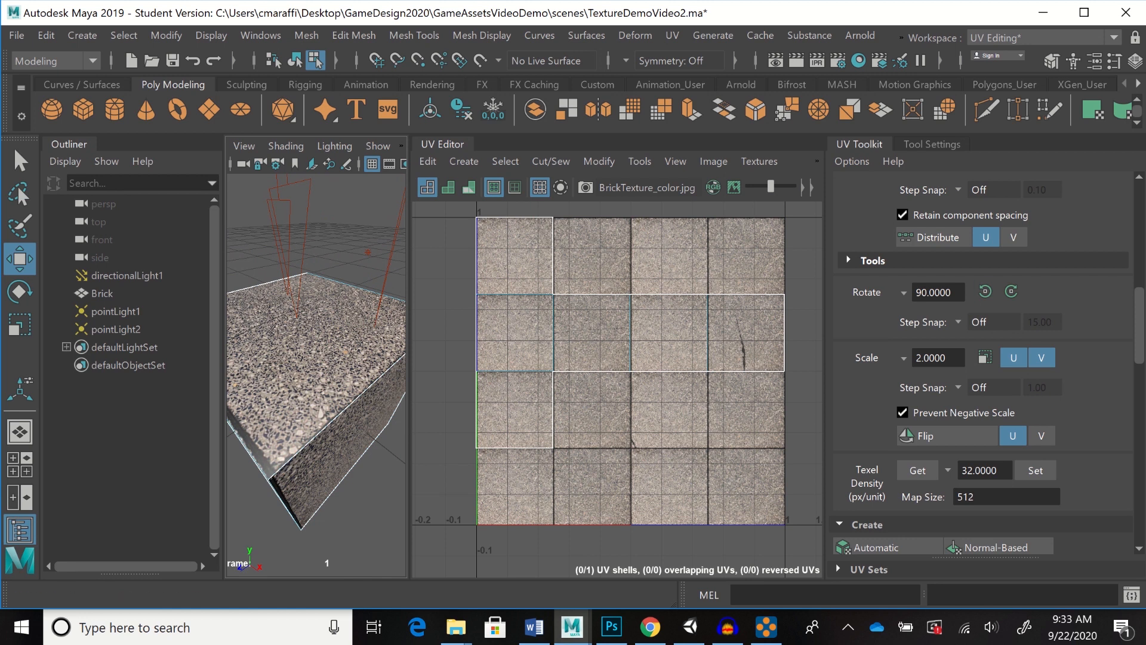
Reselect the whole UV shell, nudge it slightly in U and V to center the dark joints on the cube's edges, and deselect it
drag(436, 207, 812, 499)
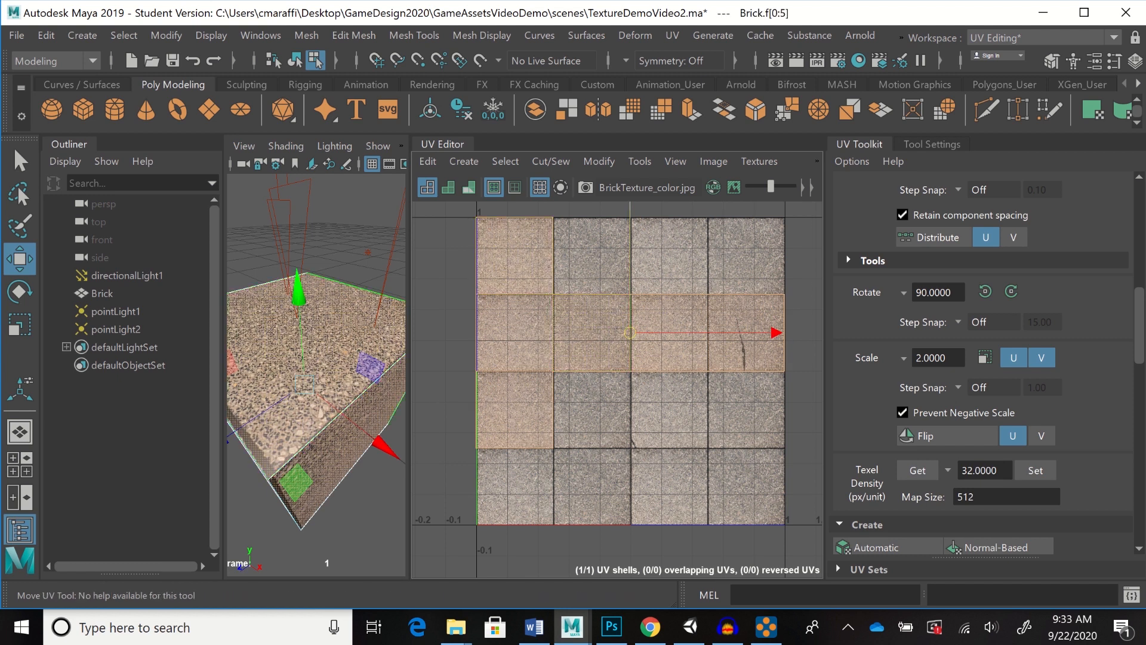
drag(776, 332, 777, 332)
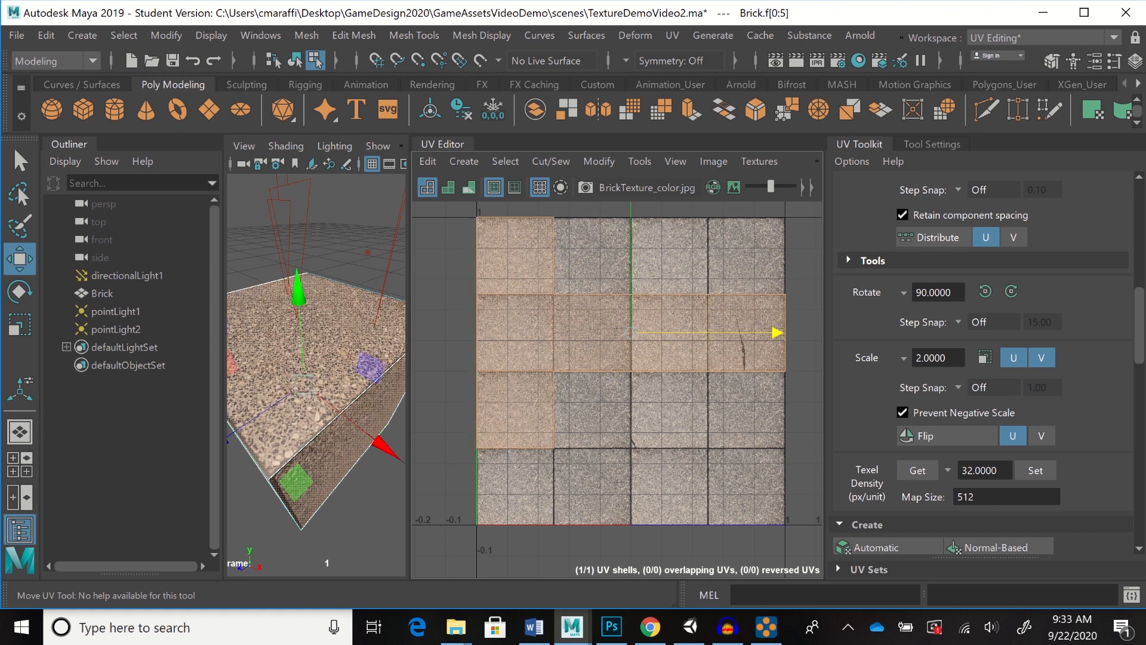
drag(631, 245, 631, 244)
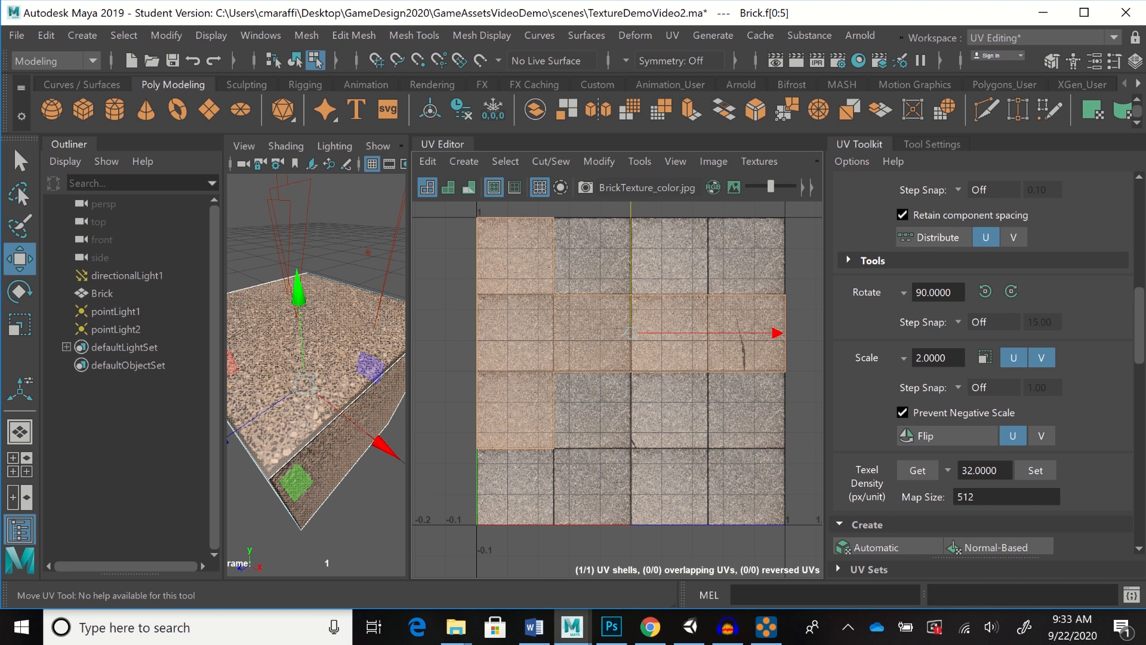
click(349, 239)
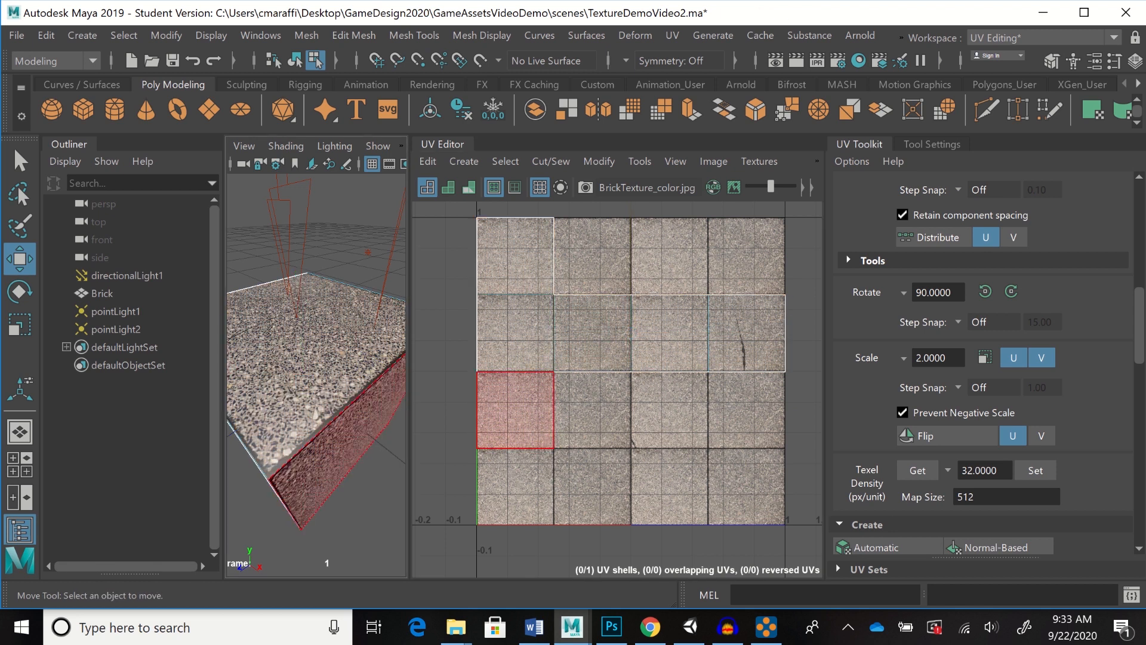
alt+drag(343, 430, 320, 364)
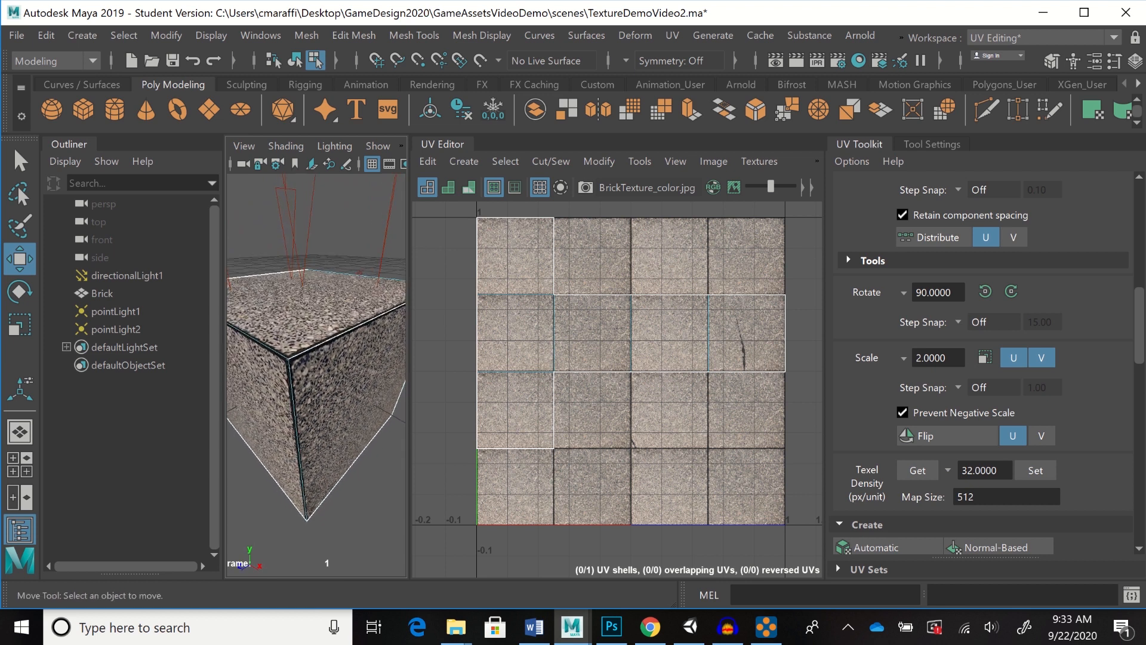
Return the Brick cube from face selection to Object Mode
click(347, 418)
click(328, 300)
right_click(328, 300)
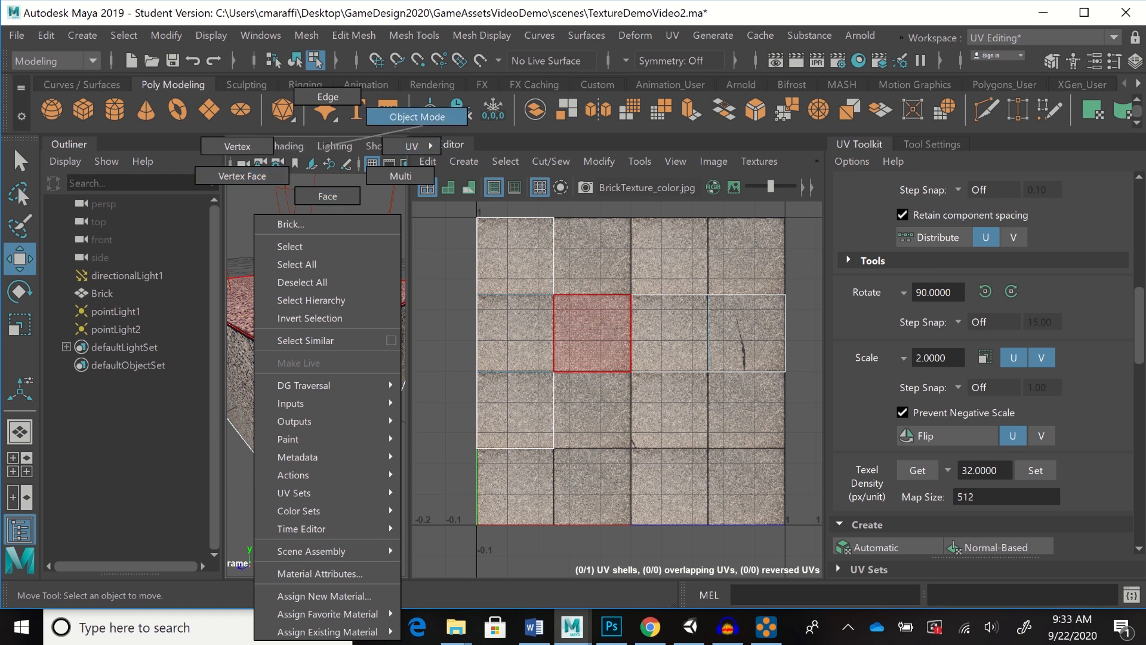
right_drag(373, 125, 382, 121)
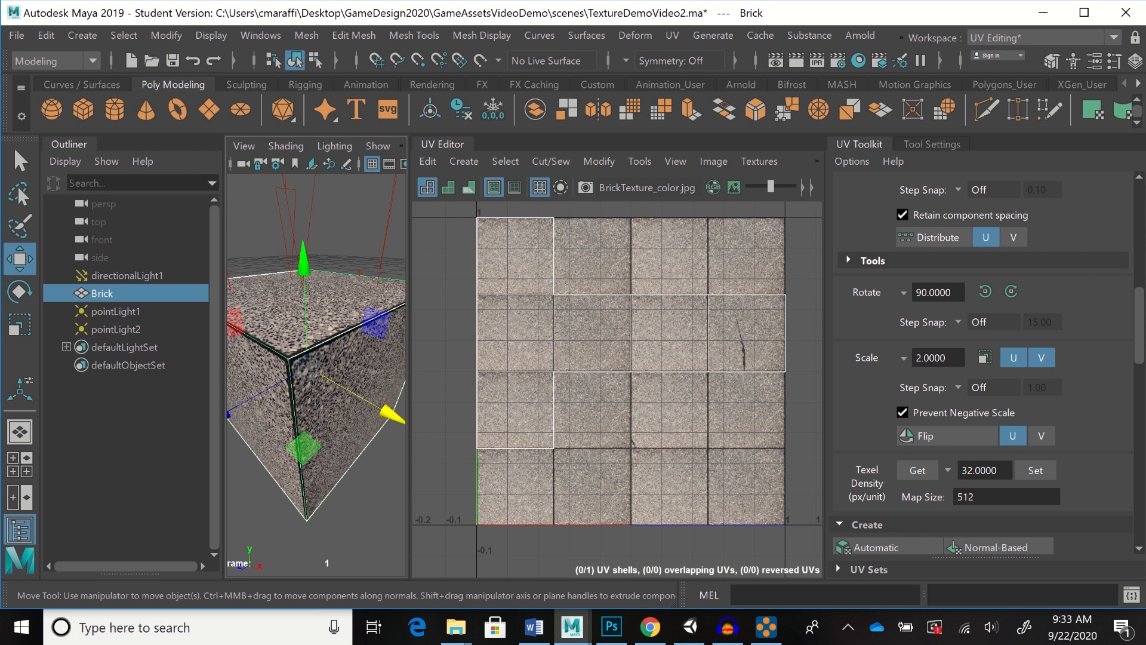
Deselect the Brick, widen the perspective view, and examine the dark joints along the cube's edges from near and far
click(347, 221)
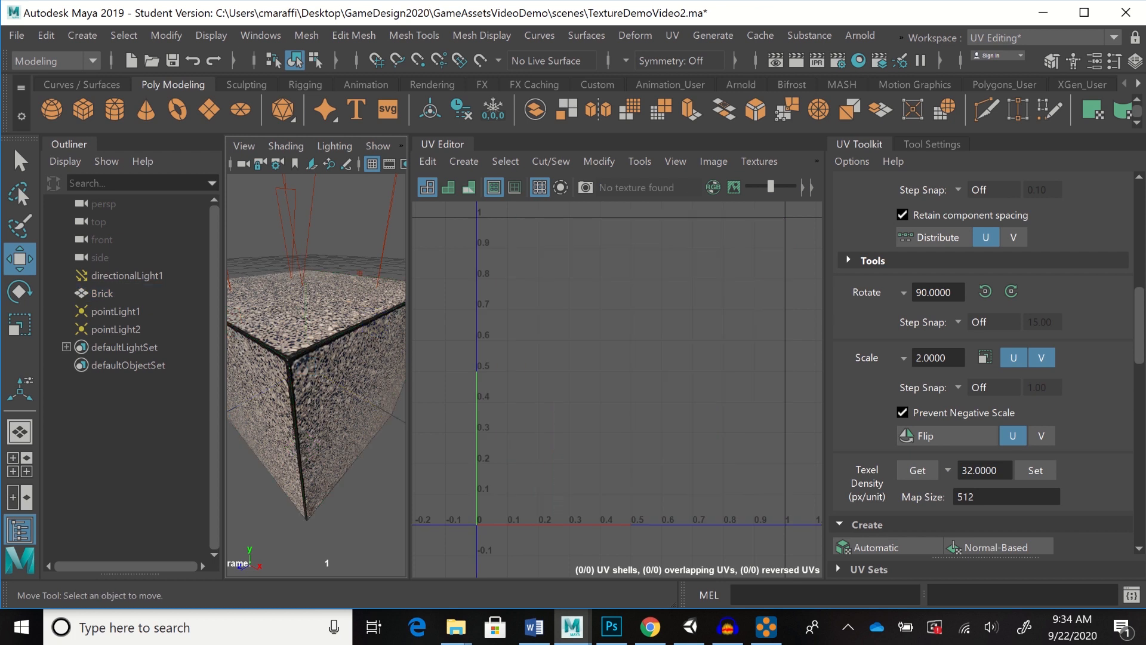
drag(411, 358, 541, 359)
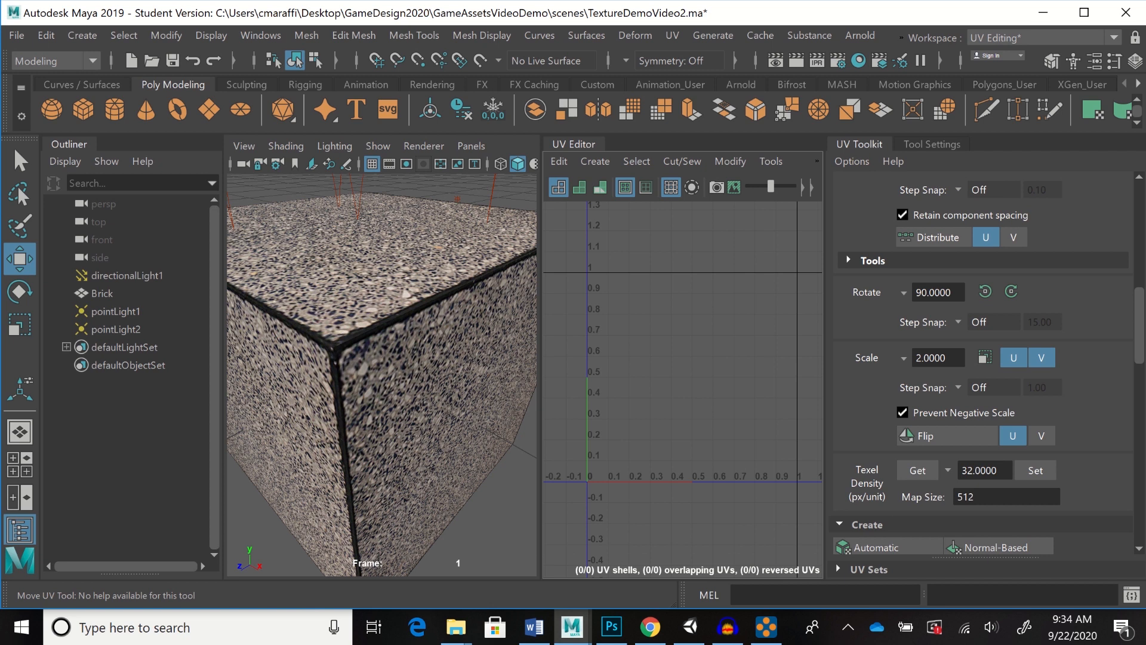
scroll(382, 375, down, 5)
scroll(382, 375, up, 5)
alt+drag(358, 383, 412, 418)
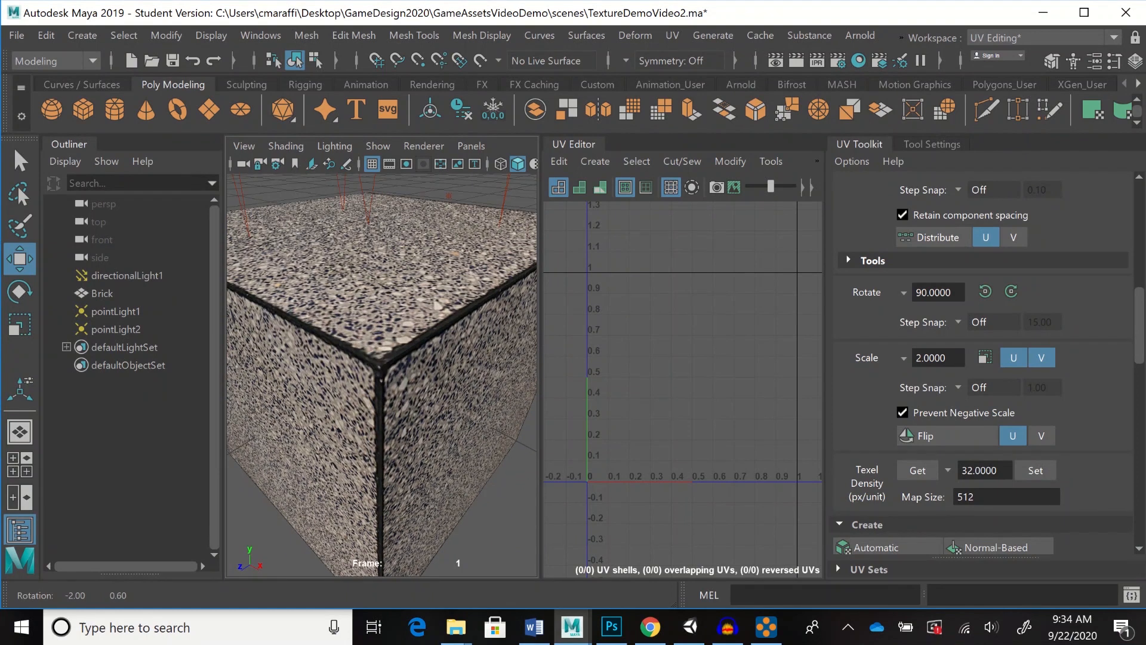
scroll(382, 375, down, 6)
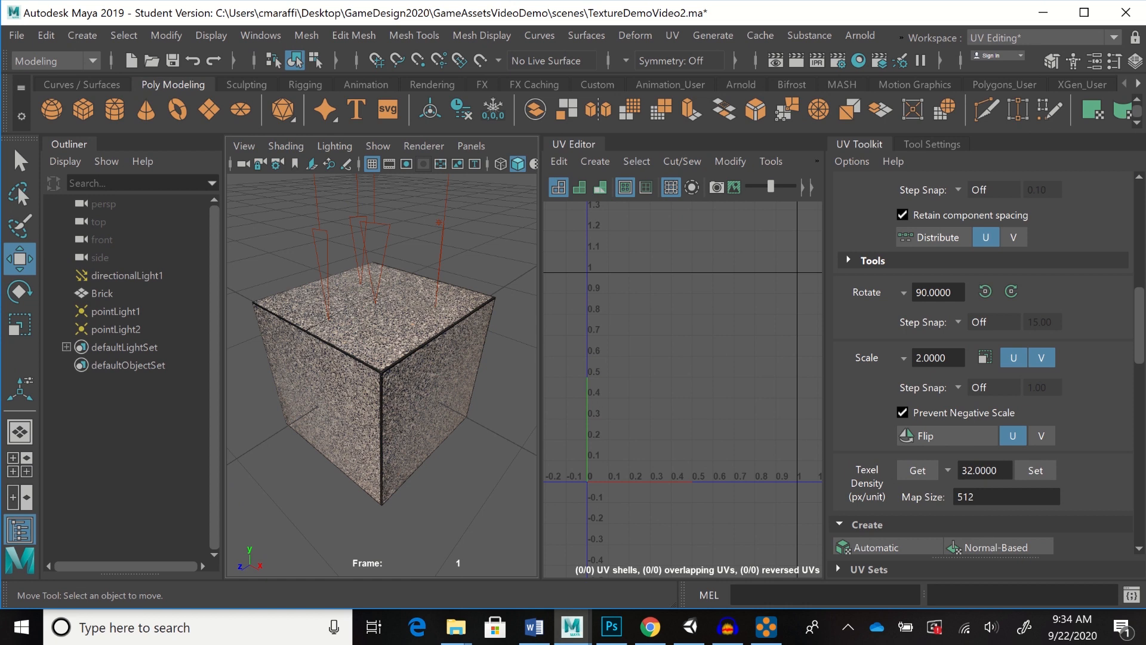
scroll(382, 375, up, 5)
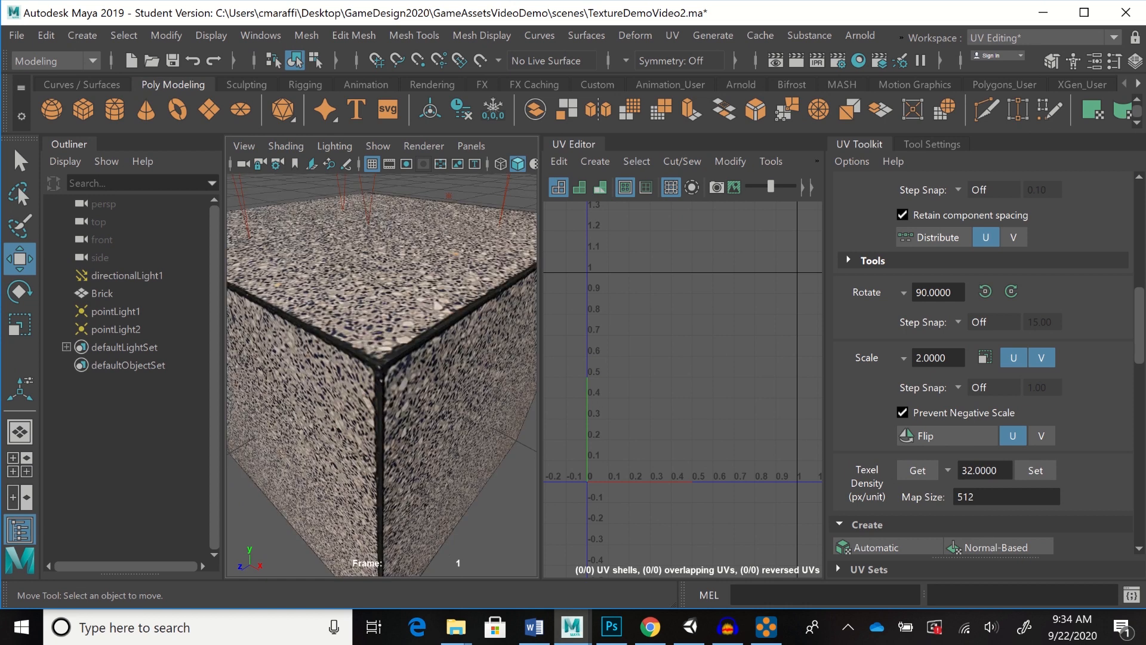
Select the Brick cube and switch back to the Maya Classic workspace
click(434, 396)
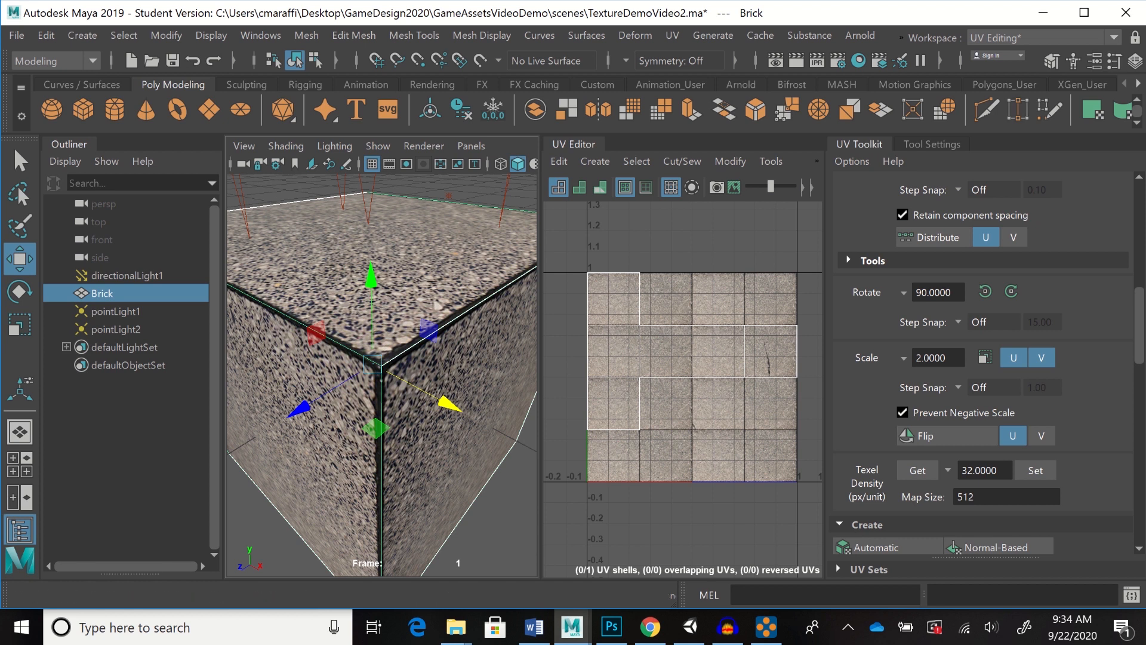
click(1113, 38)
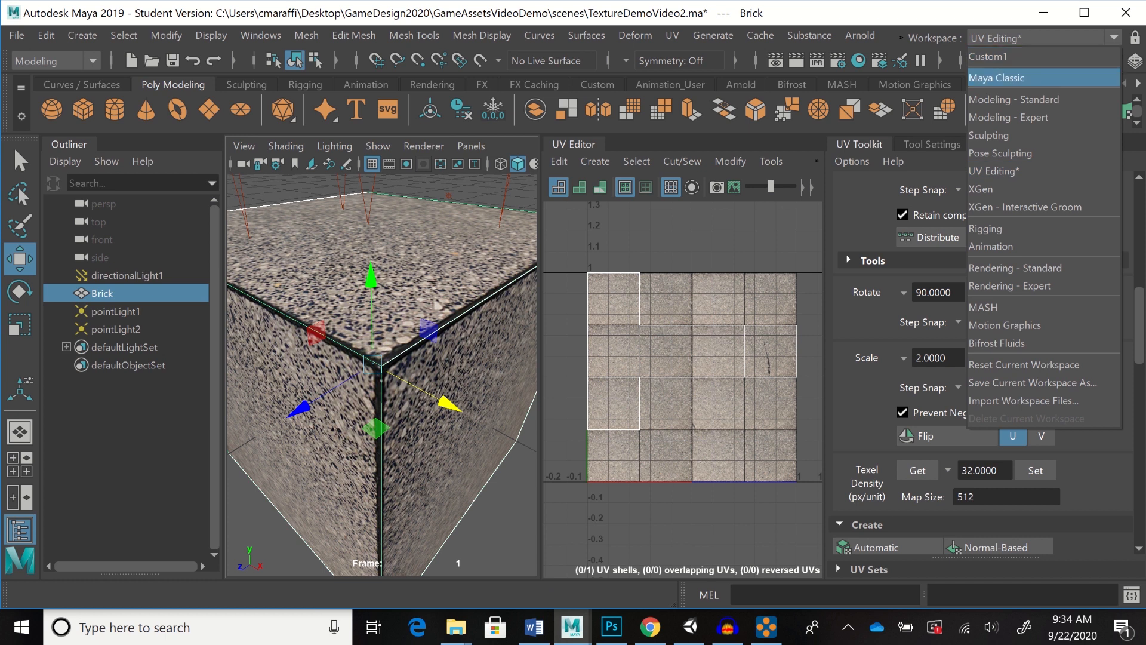
click(1009, 78)
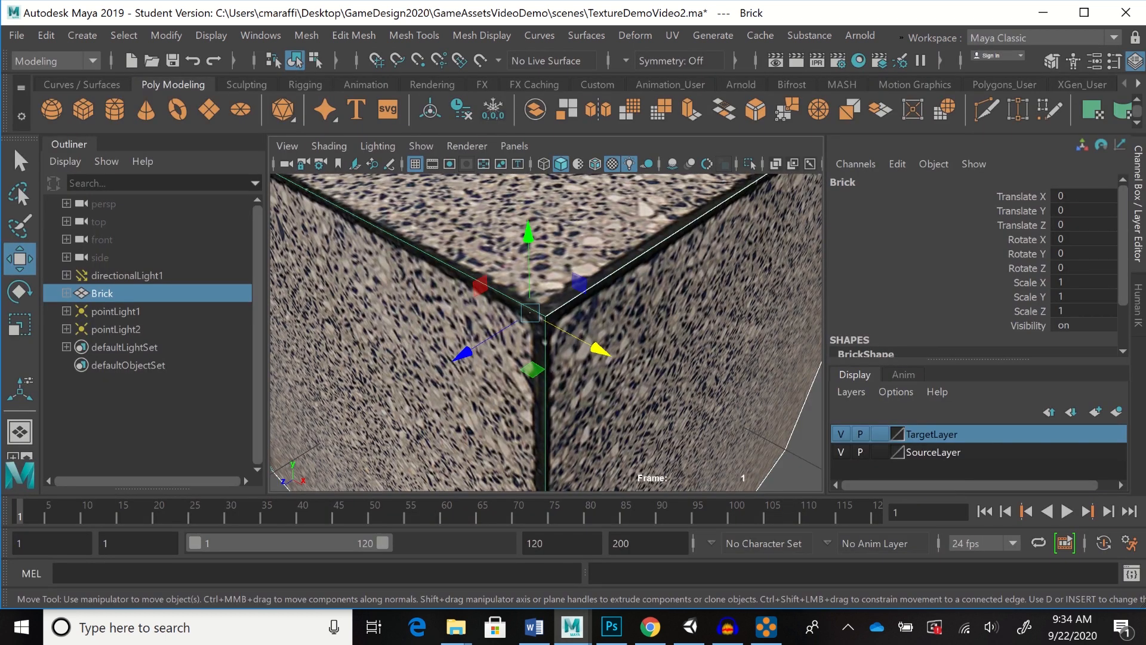
Frame the Brick cube, switch to Photoshop, and duplicate the Background layer of BrickTexture_color.jpg as Background copy
key(f)
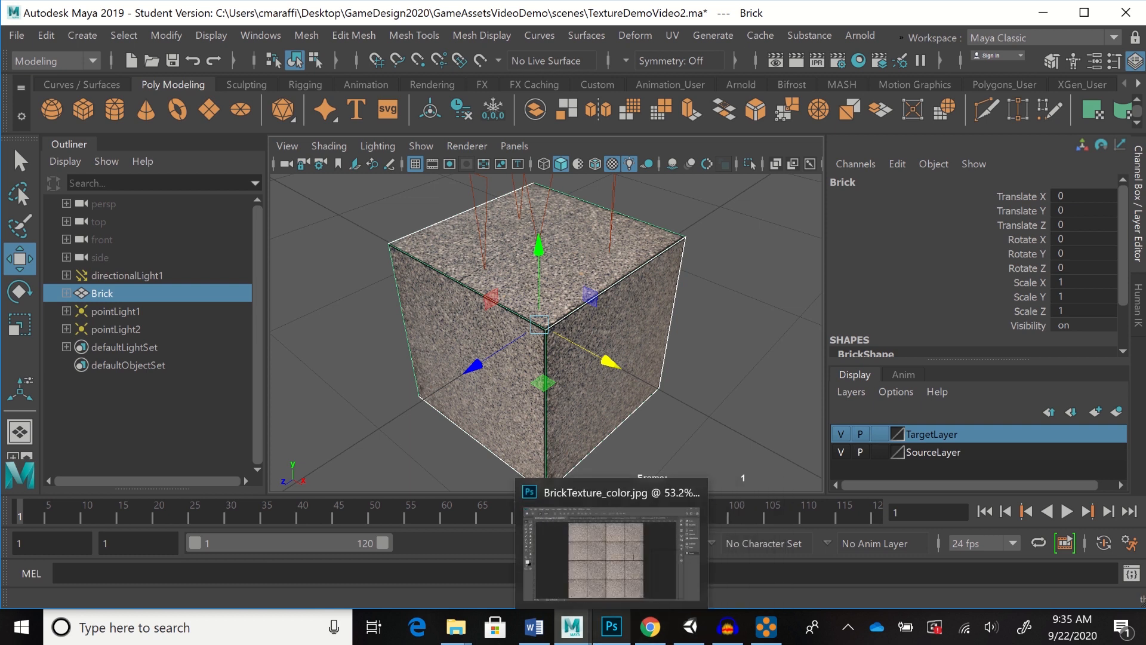
click(611, 627)
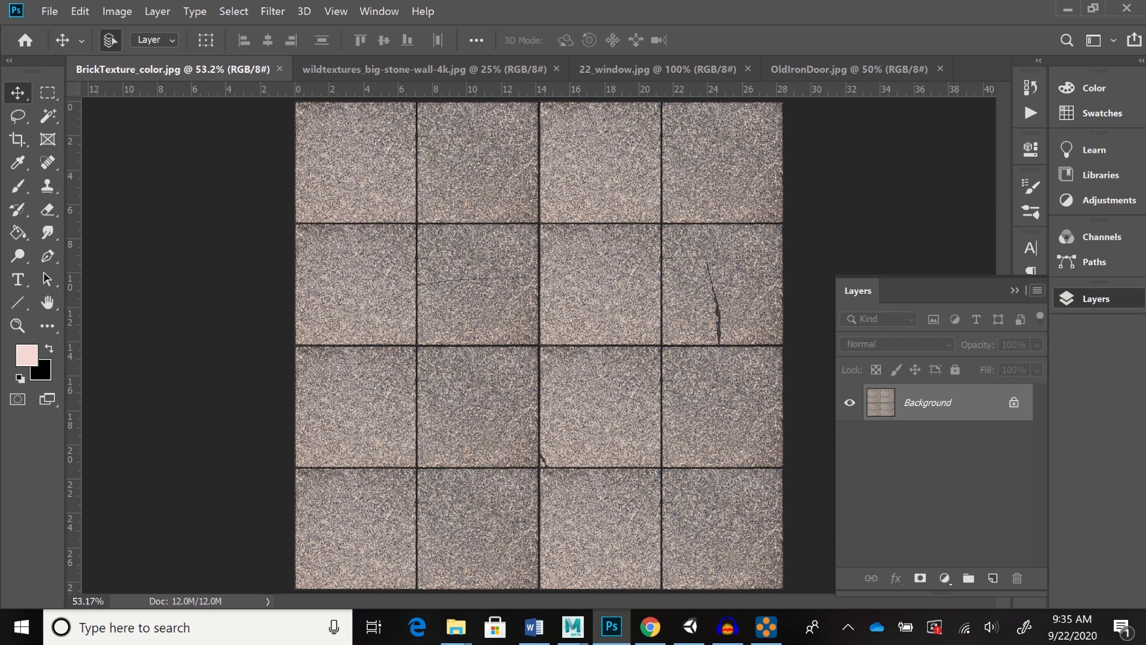
click(1038, 291)
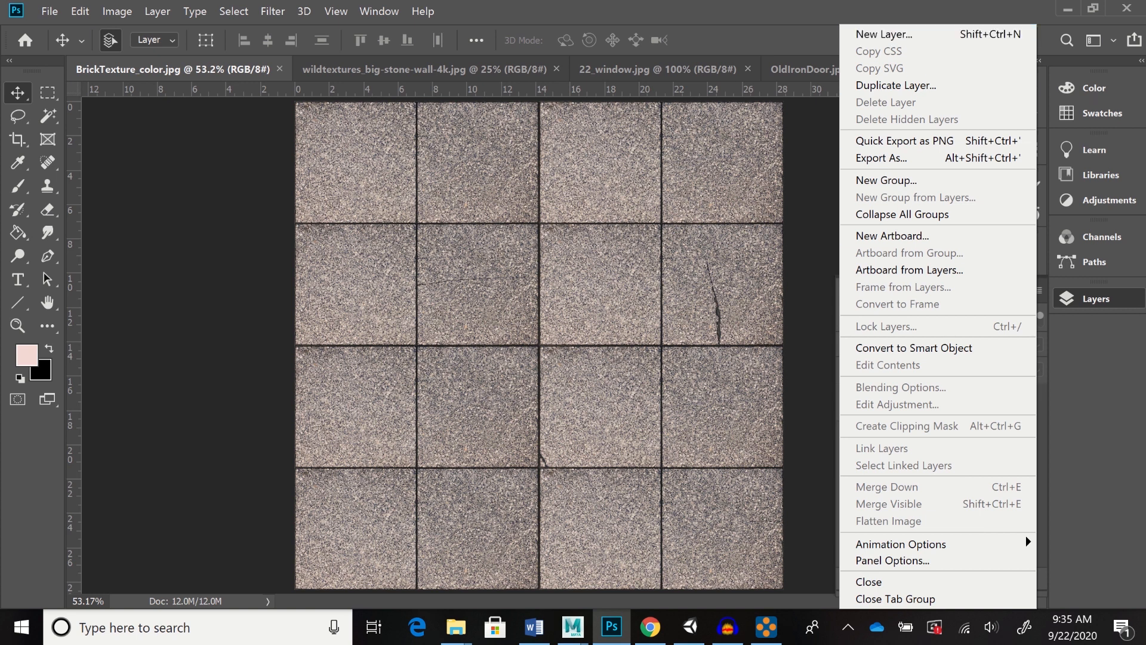
click(895, 85)
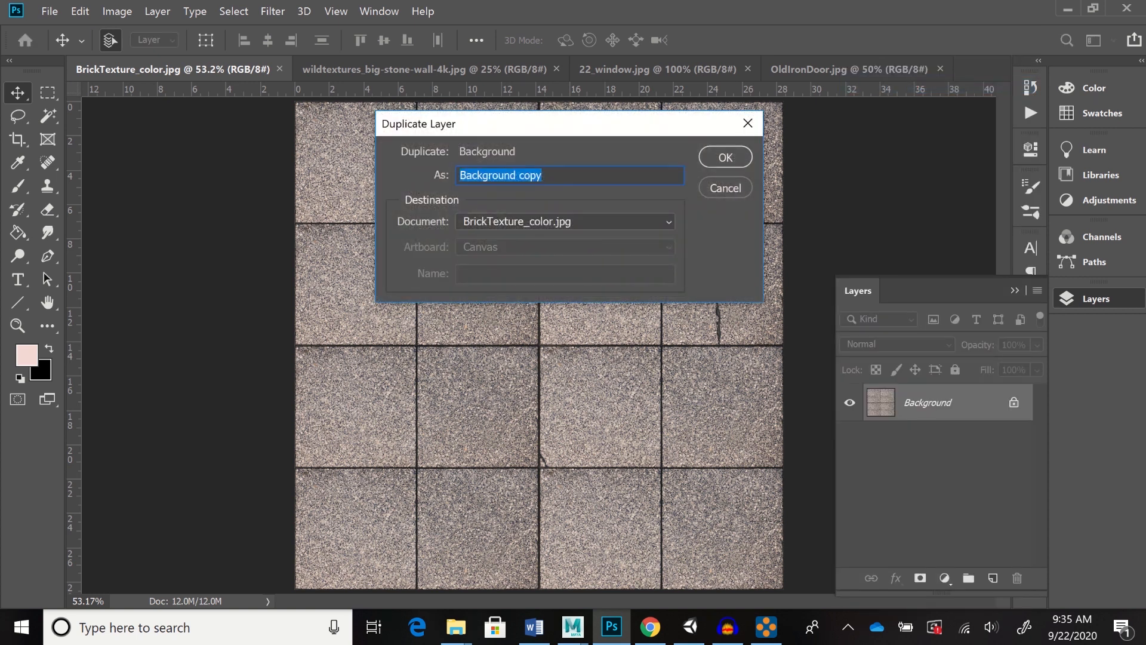
key(Return)
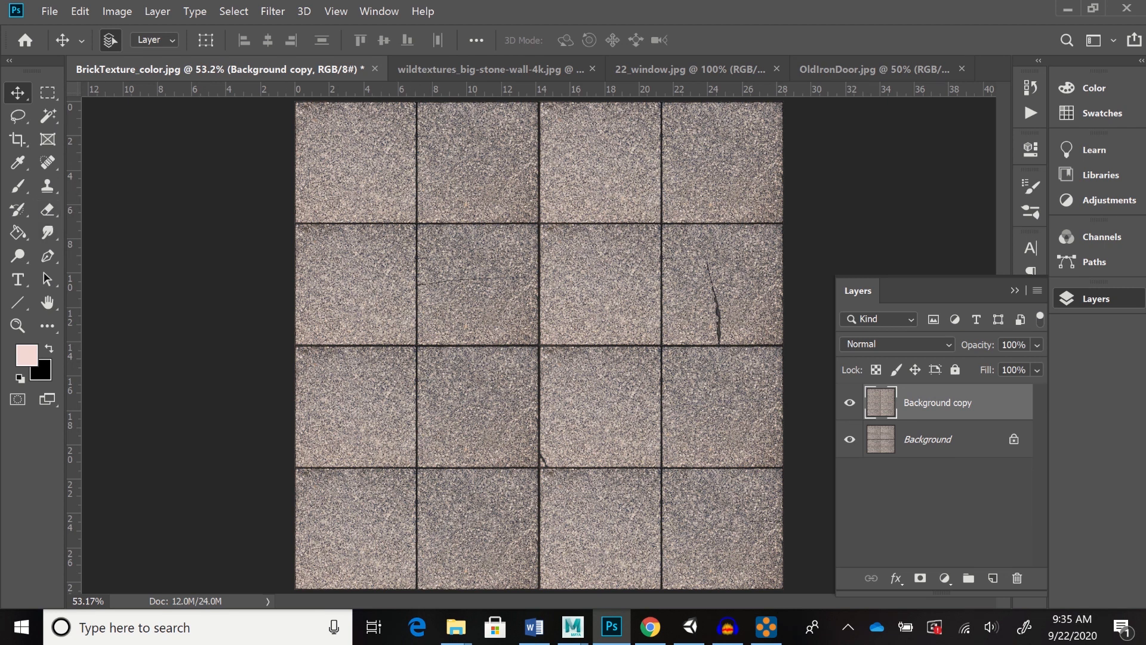
Select the dark stone joints by sampling them with Color Range at a fuzziness of 33, and invert the selection
click(234, 11)
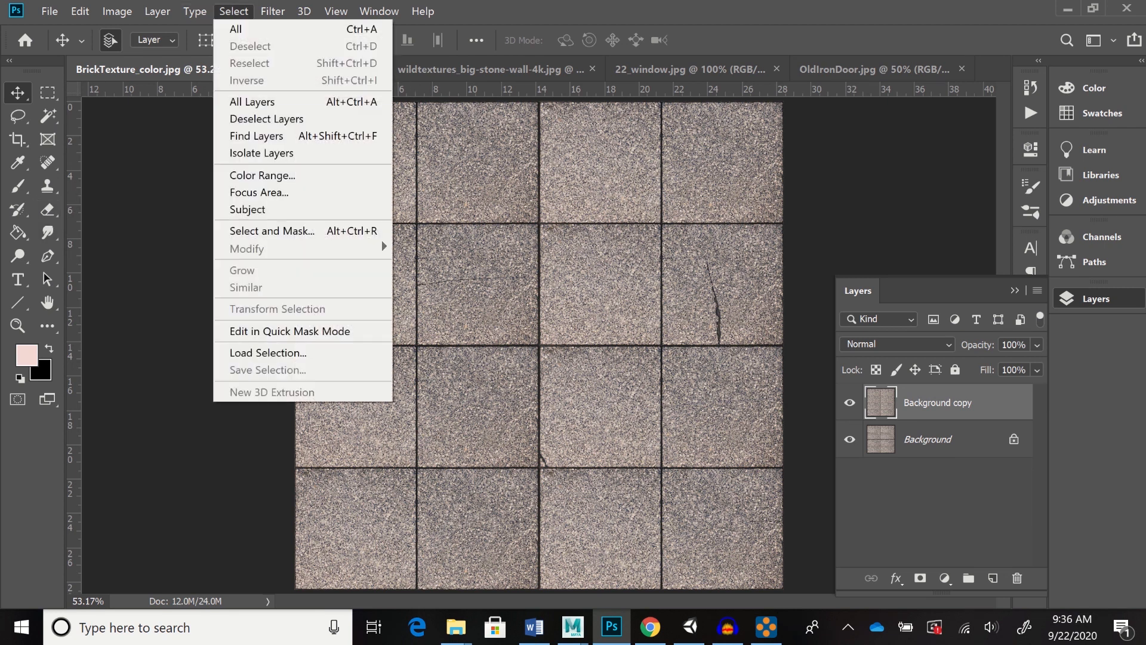
click(262, 175)
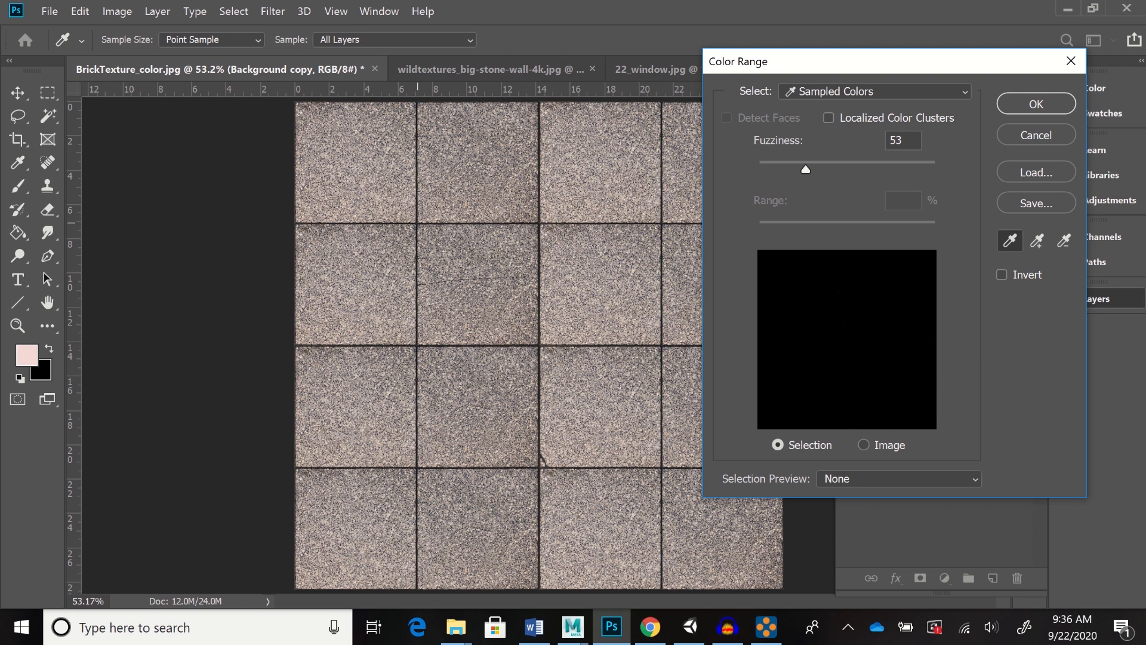
click(417, 222)
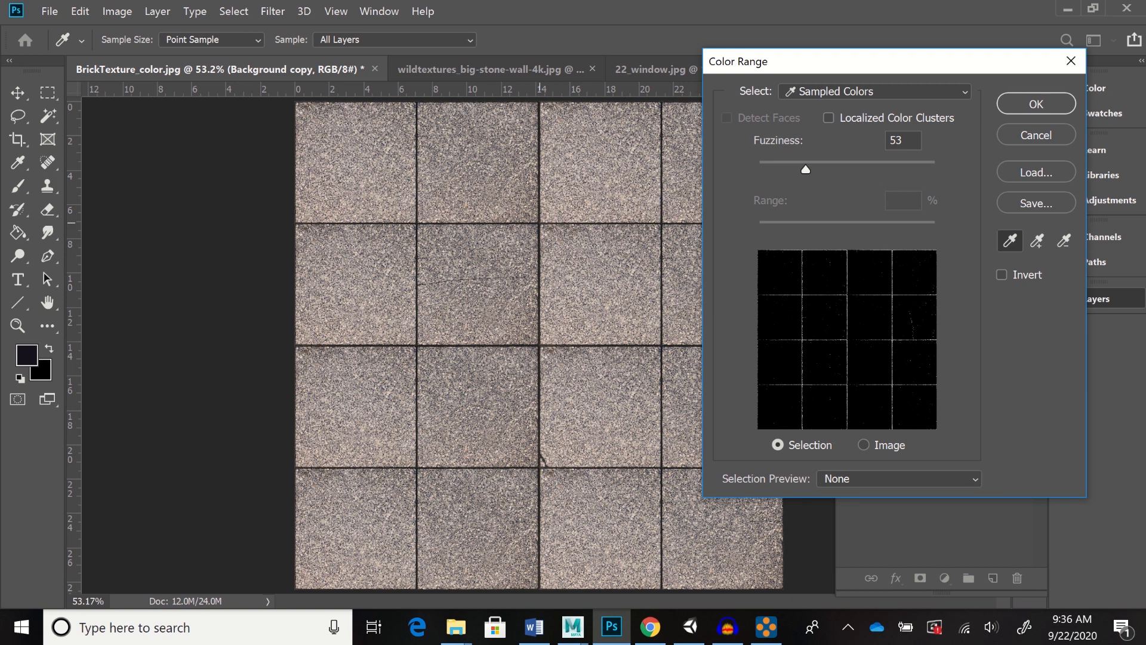
click(540, 222)
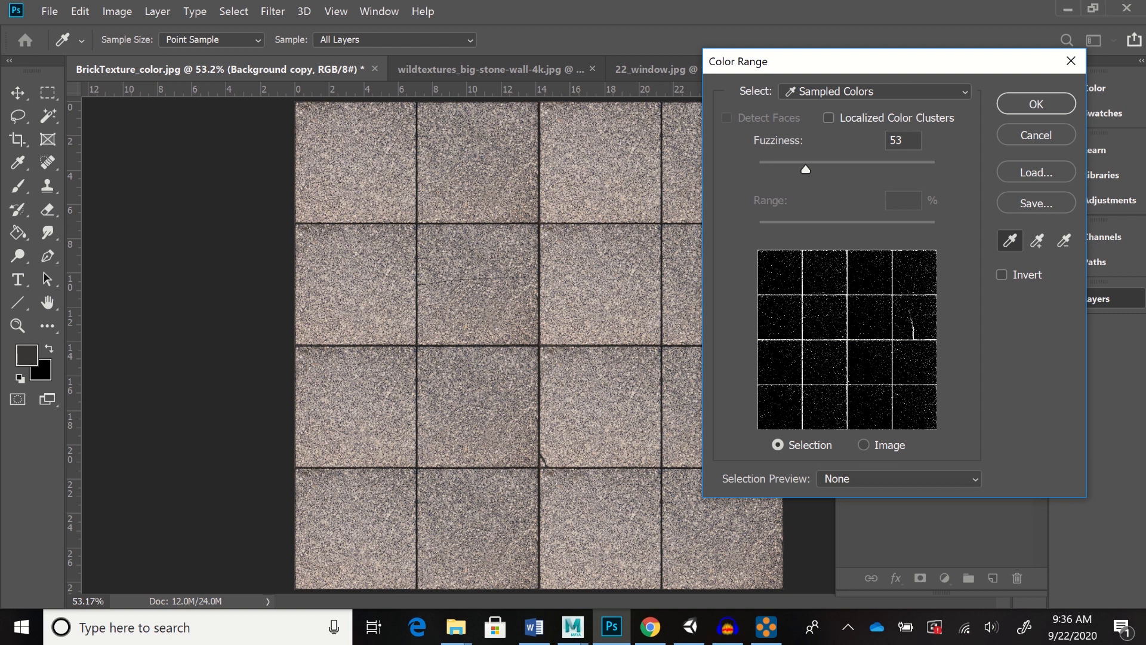
mouse_move(805, 169)
mouse_down()
mouse_move(762, 169)
mouse_move(788, 169)
mouse_up()
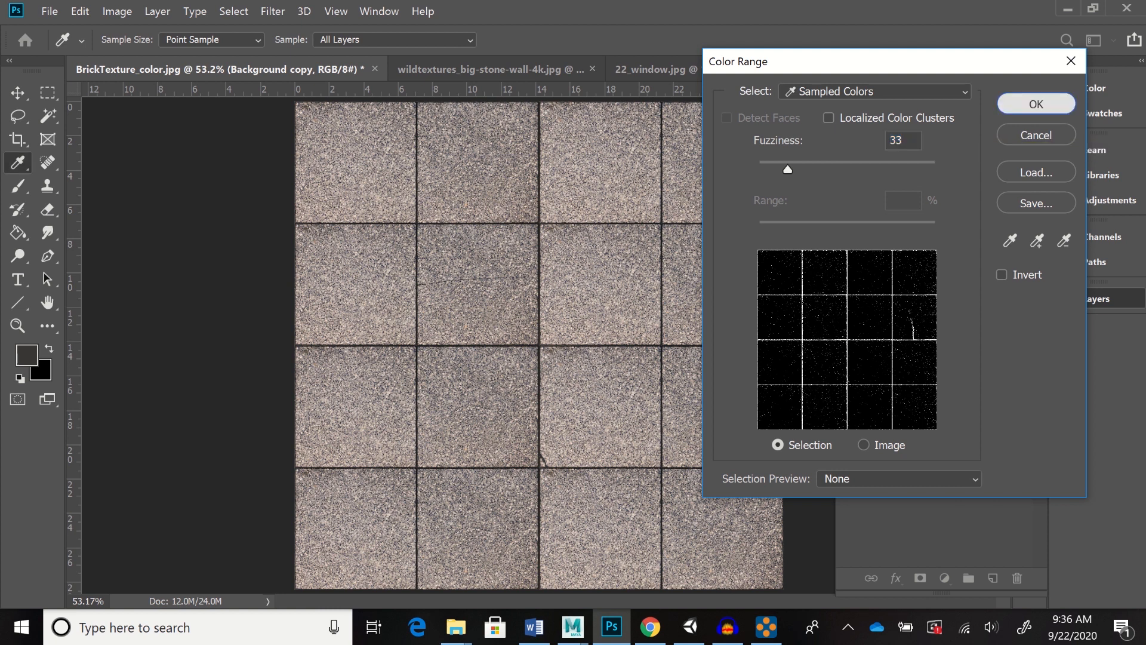
click(1035, 104)
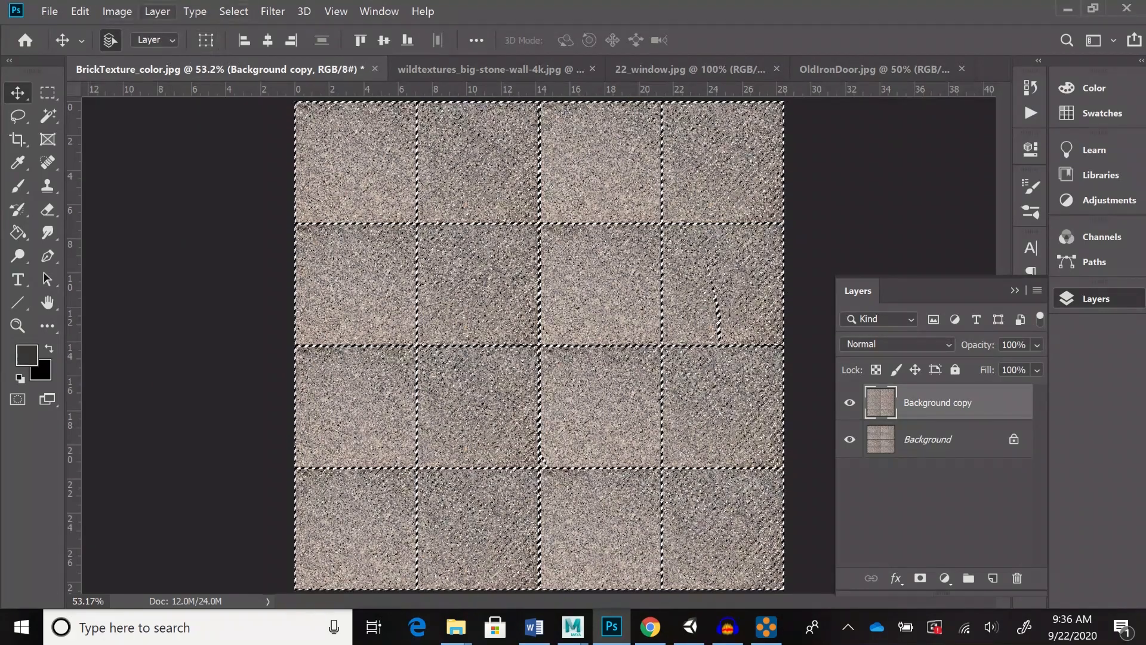
click(233, 11)
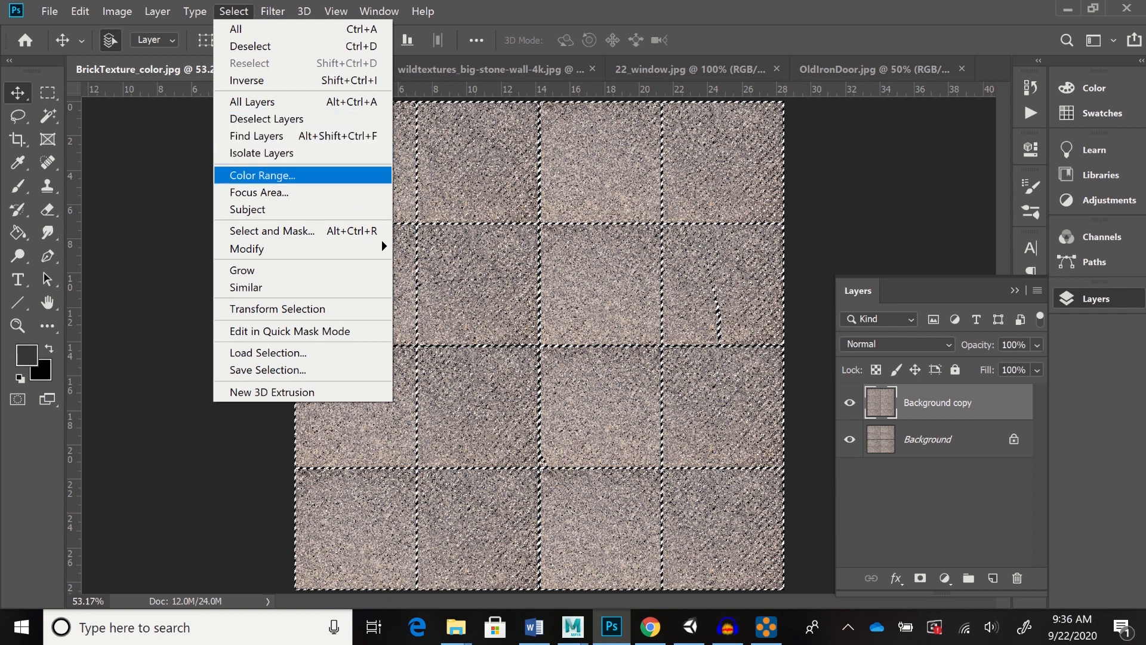
click(247, 80)
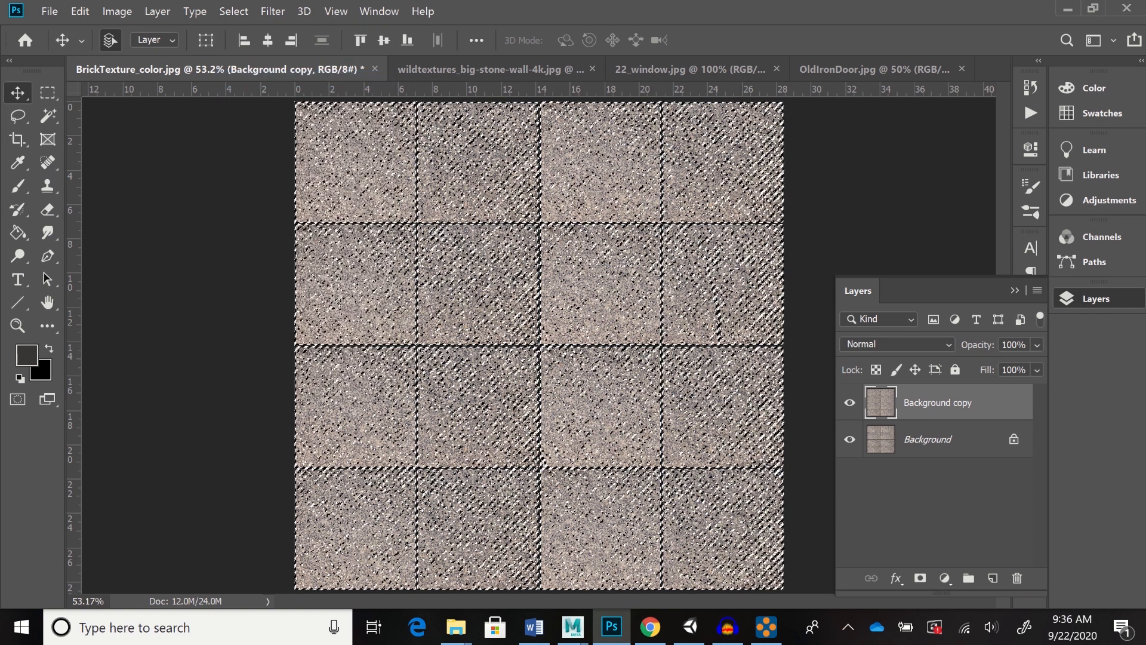
Lighten the selected stone areas with a Hue/Saturation lightness of +36 and clear the selection
click(117, 11)
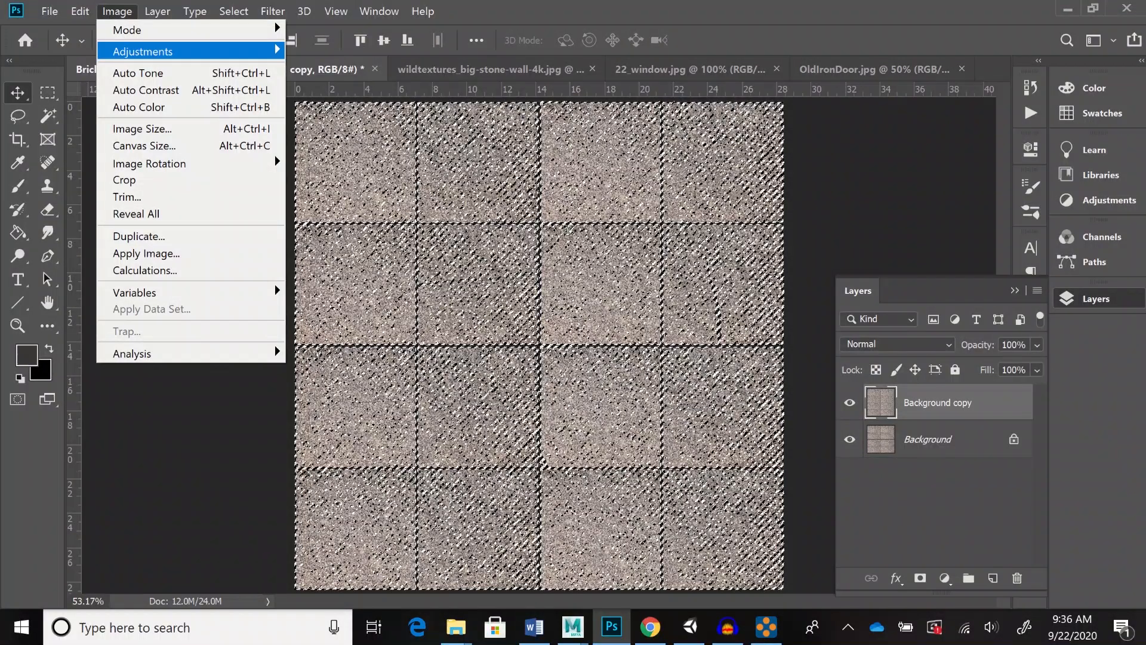
mouse_move(143, 51)
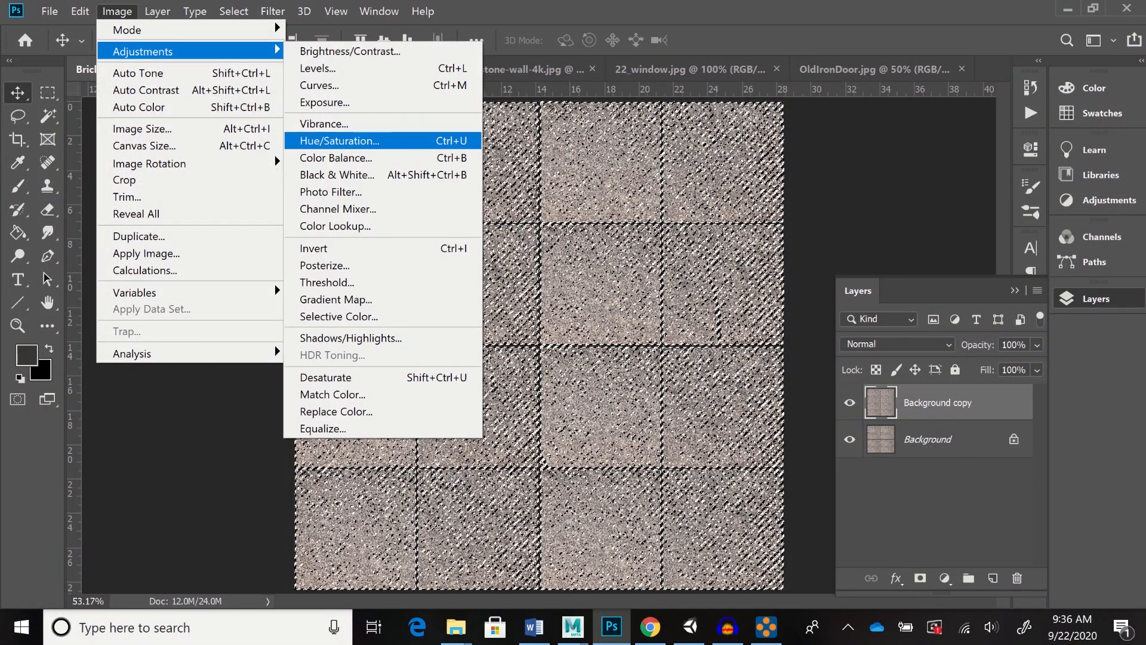
click(339, 141)
drag(806, 315, 836, 315)
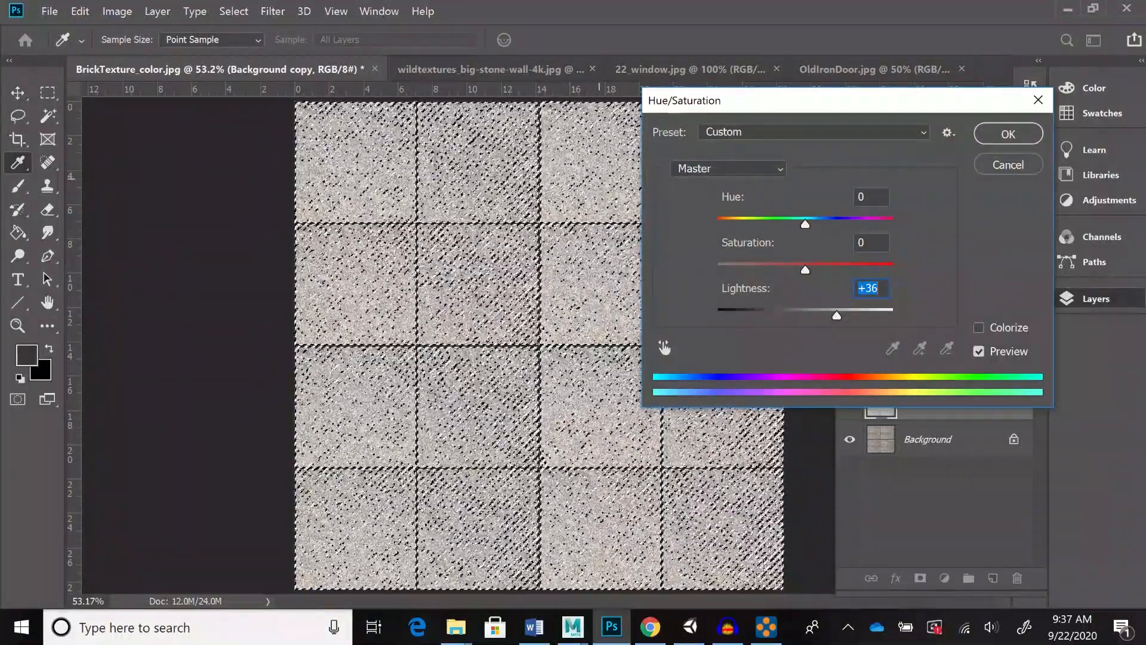
key(Return)
key(v)
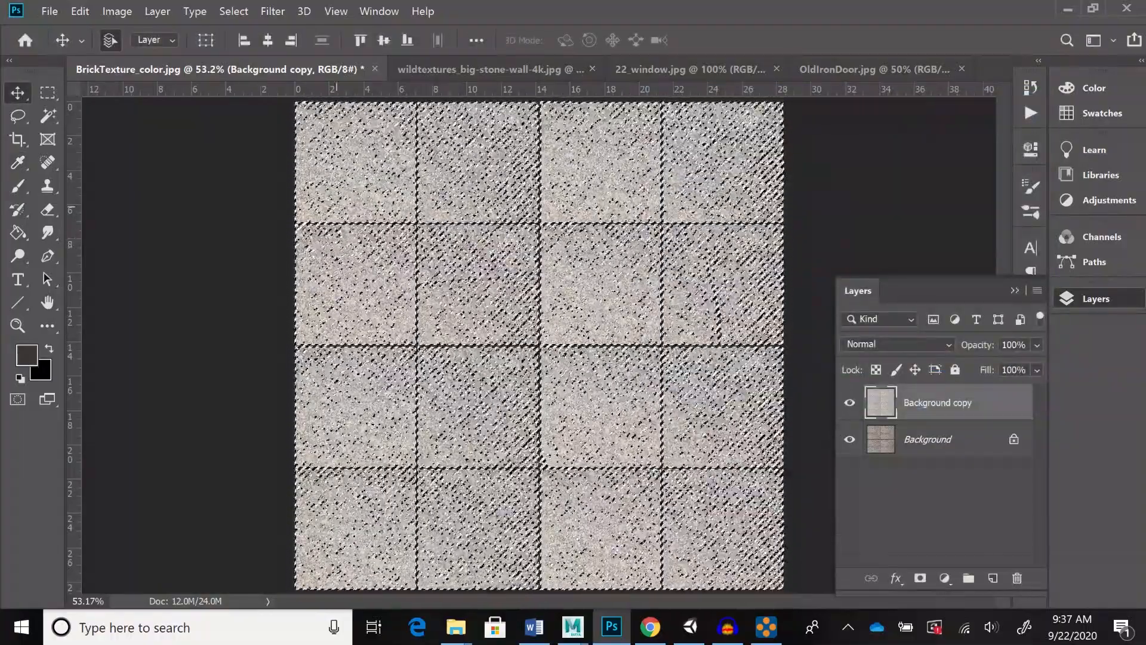
key(alt+s)
key(d)
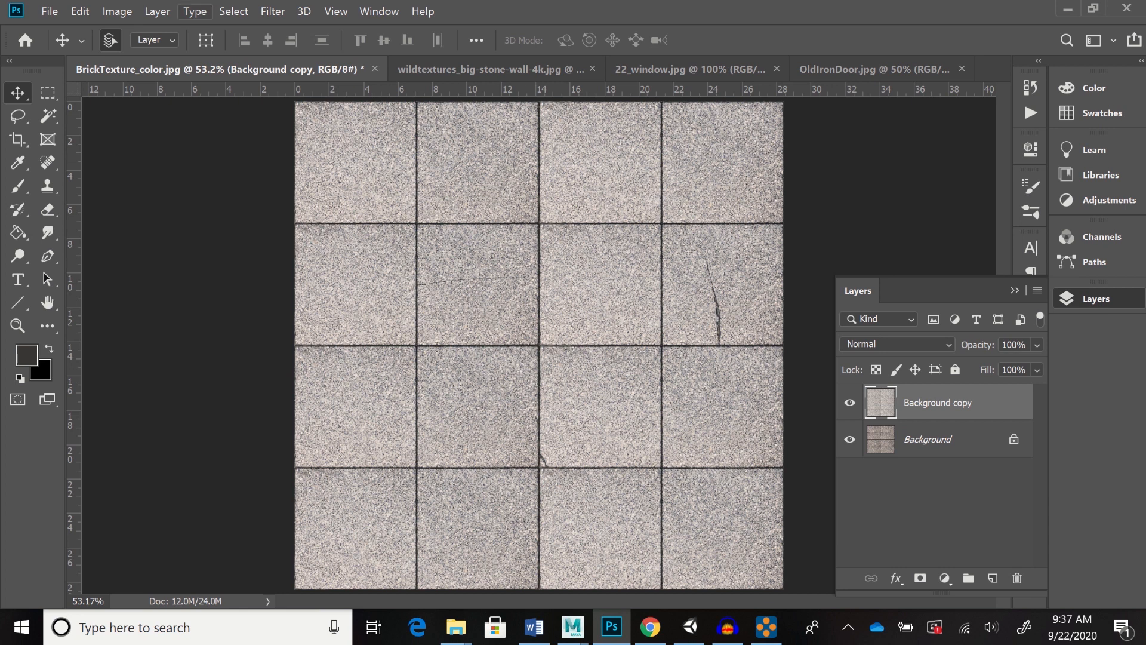
Raise the contrast of the Background copy layer to slightly below 54 with Brightness/Contrast
click(117, 11)
mouse_move(143, 51)
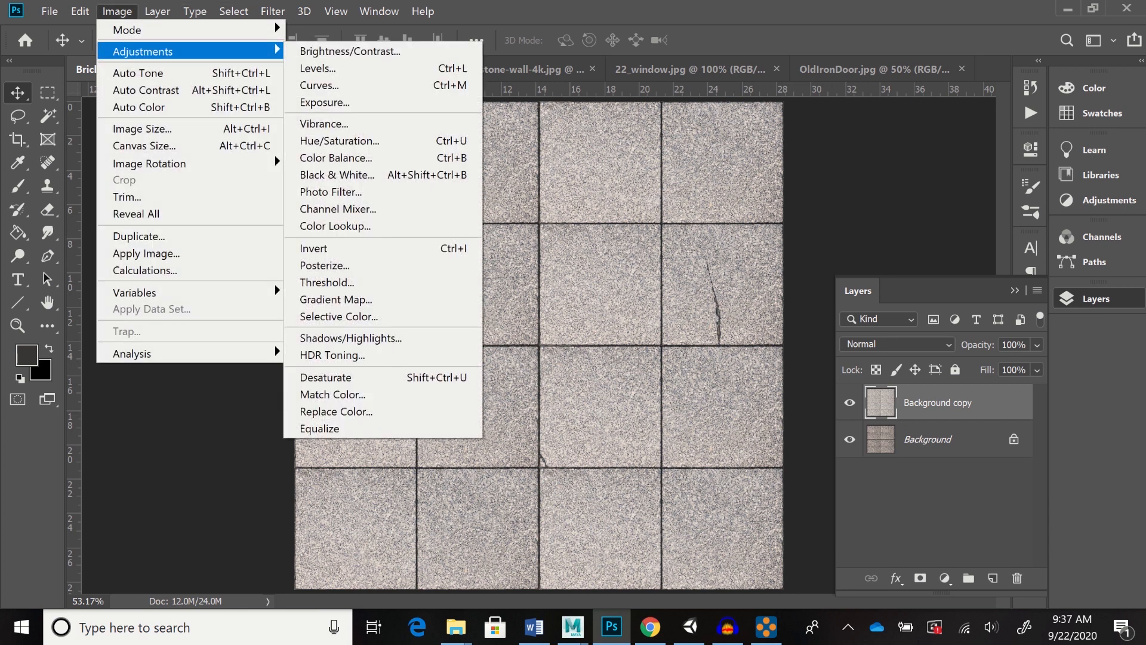
click(350, 51)
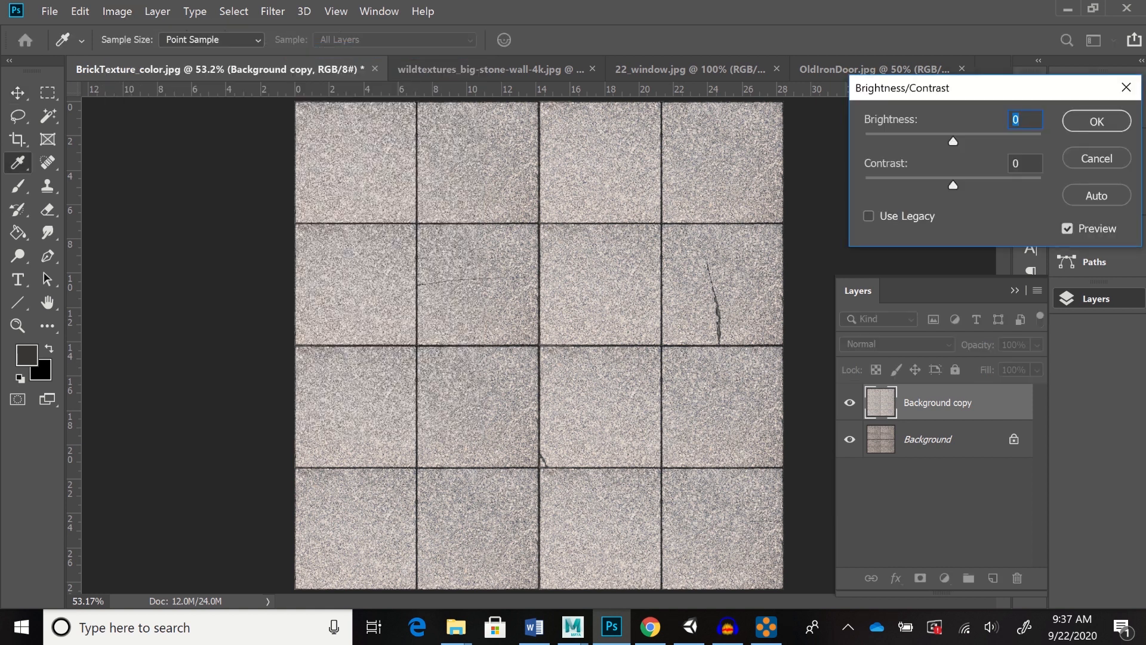
drag(953, 185, 1001, 185)
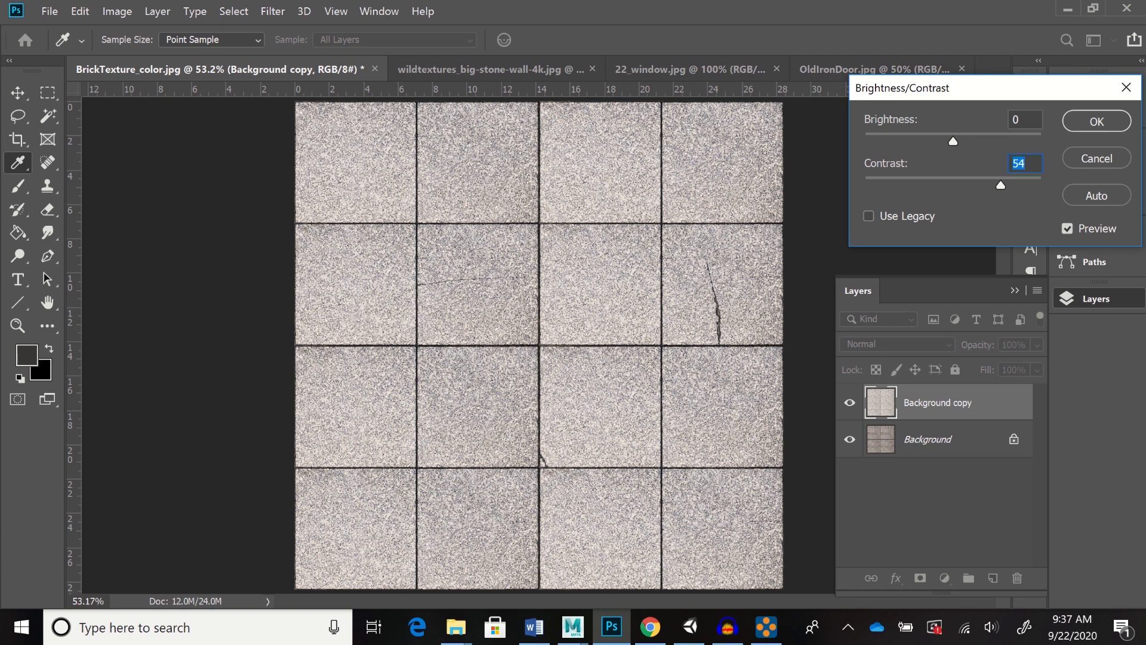
mouse_move(1001, 185)
mouse_down()
mouse_move(960, 185)
mouse_move(995, 185)
mouse_up()
key(Return)
key(v)
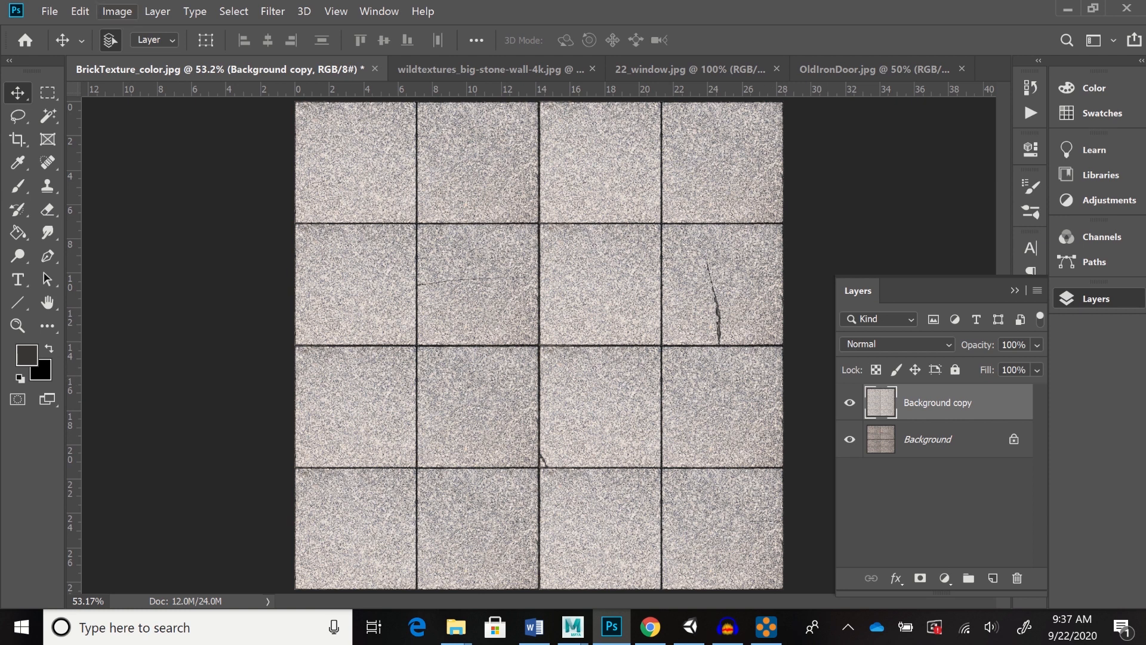
Convert the image to Grayscale mode, keeping the layers unflattened and discarding the color information
click(117, 11)
mouse_move(155, 30)
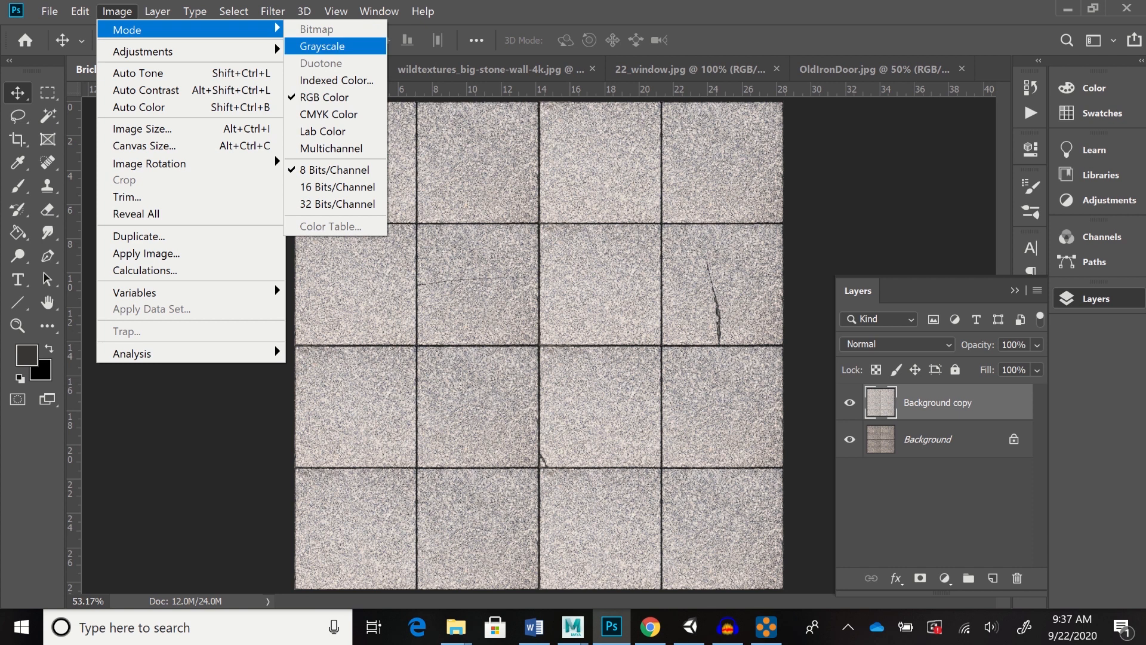
click(322, 46)
click(801, 268)
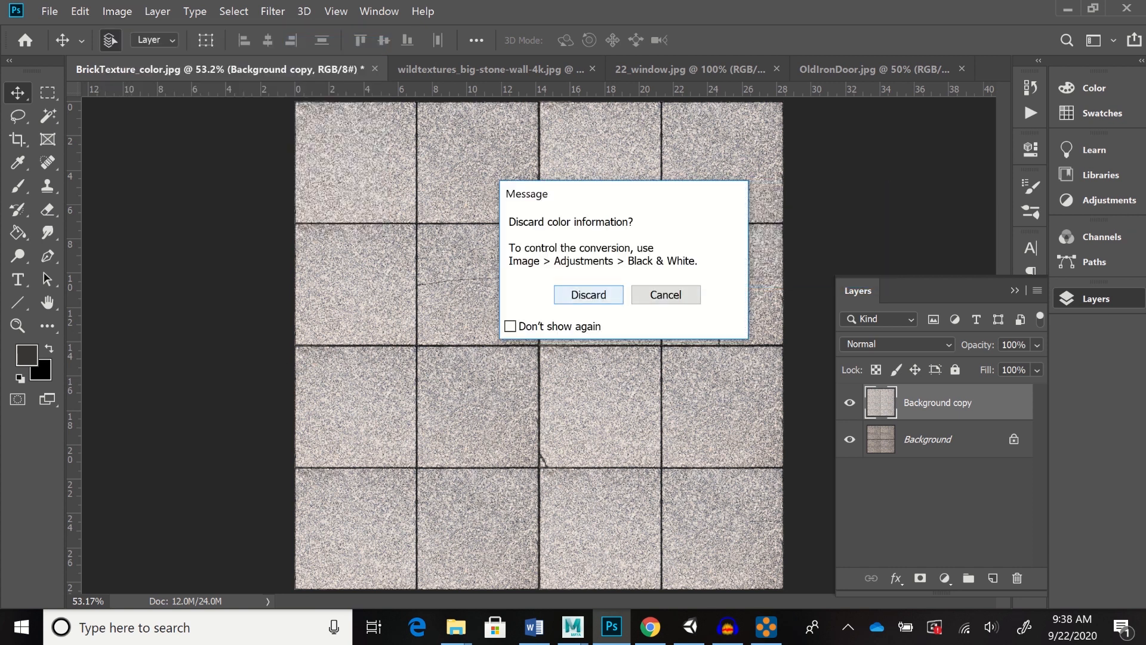
key(Return)
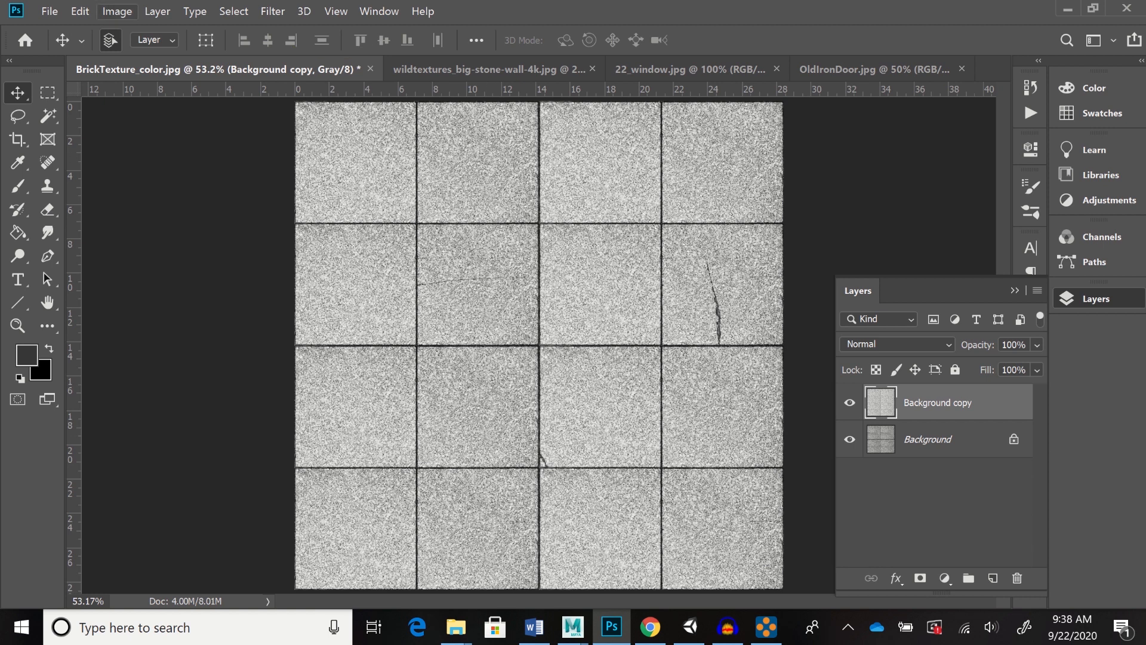
Generate a bump map from the Background copy layer with contrast details of 30% low and 92% medium, checking the relief on the preview sphere
click(273, 11)
mouse_move(370, 180)
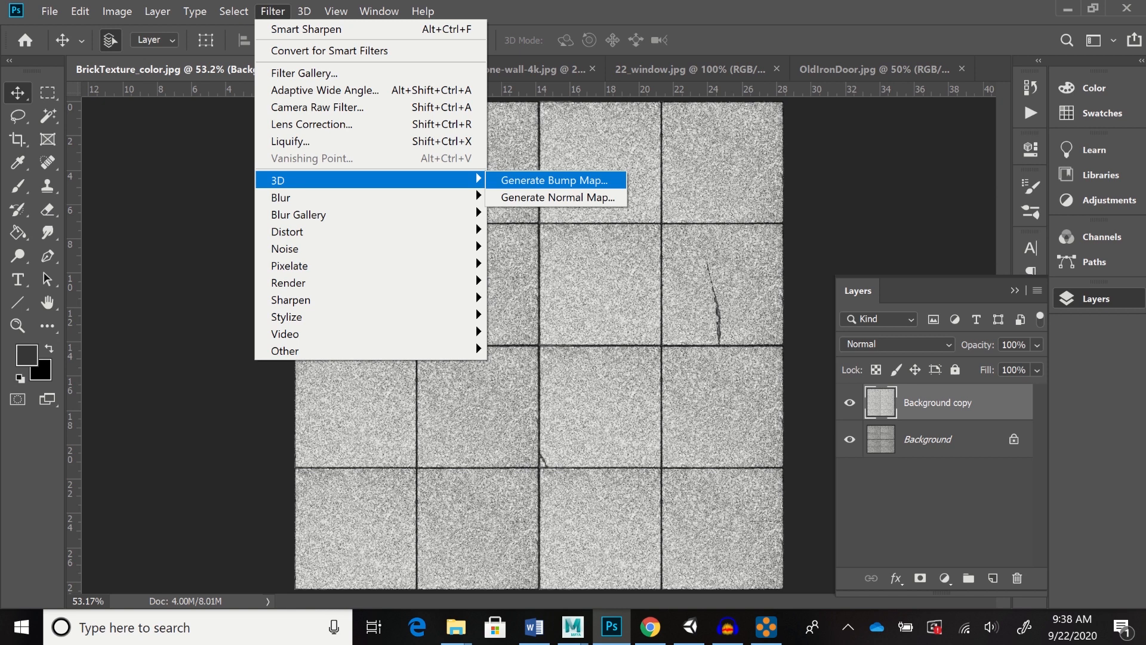
click(554, 180)
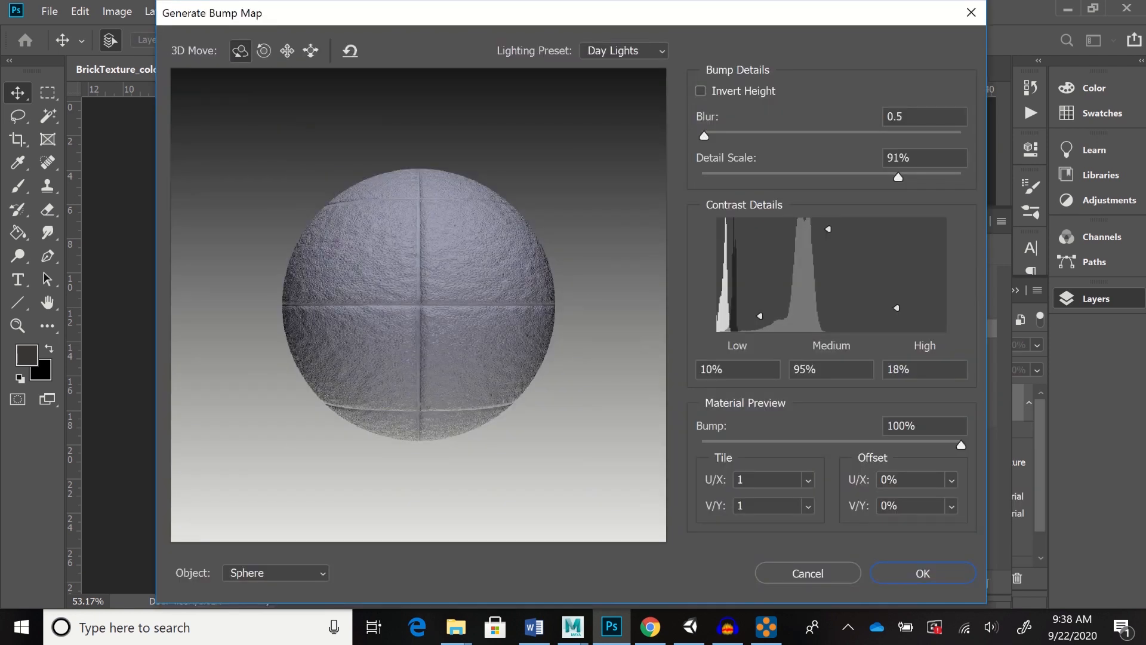
drag(419, 304, 382, 293)
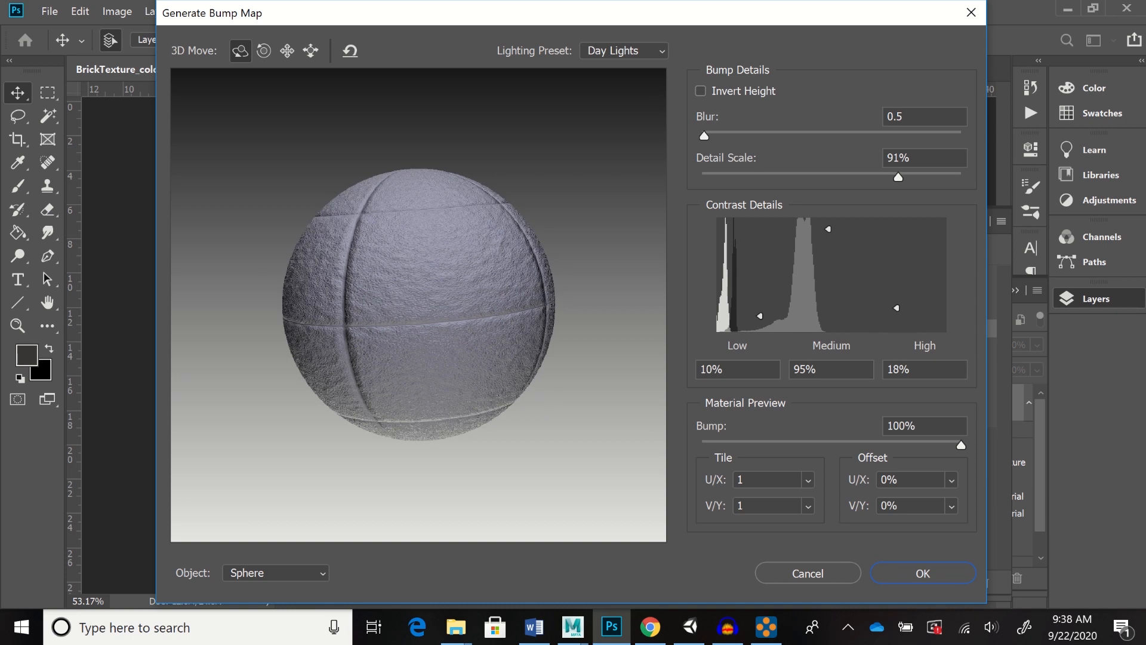
drag(760, 316, 760, 287)
mouse_move(828, 229)
mouse_down()
mouse_move(828, 283)
mouse_move(828, 231)
mouse_up()
mouse_move(896, 307)
mouse_down()
mouse_move(896, 259)
mouse_move(896, 308)
mouse_up()
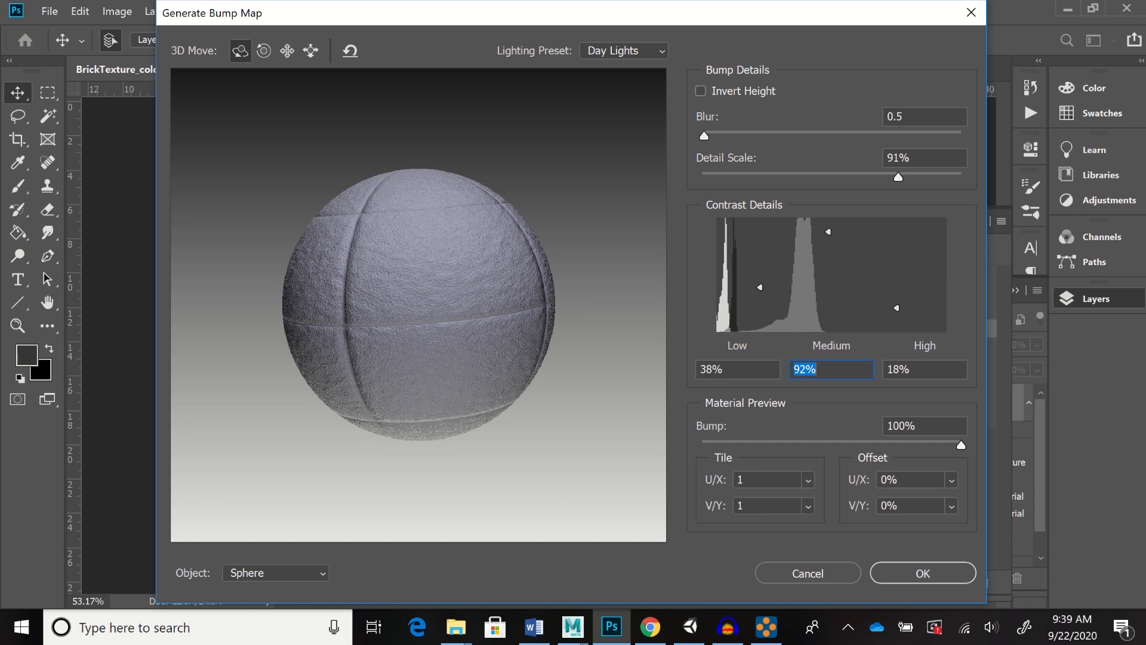
key(Tab)
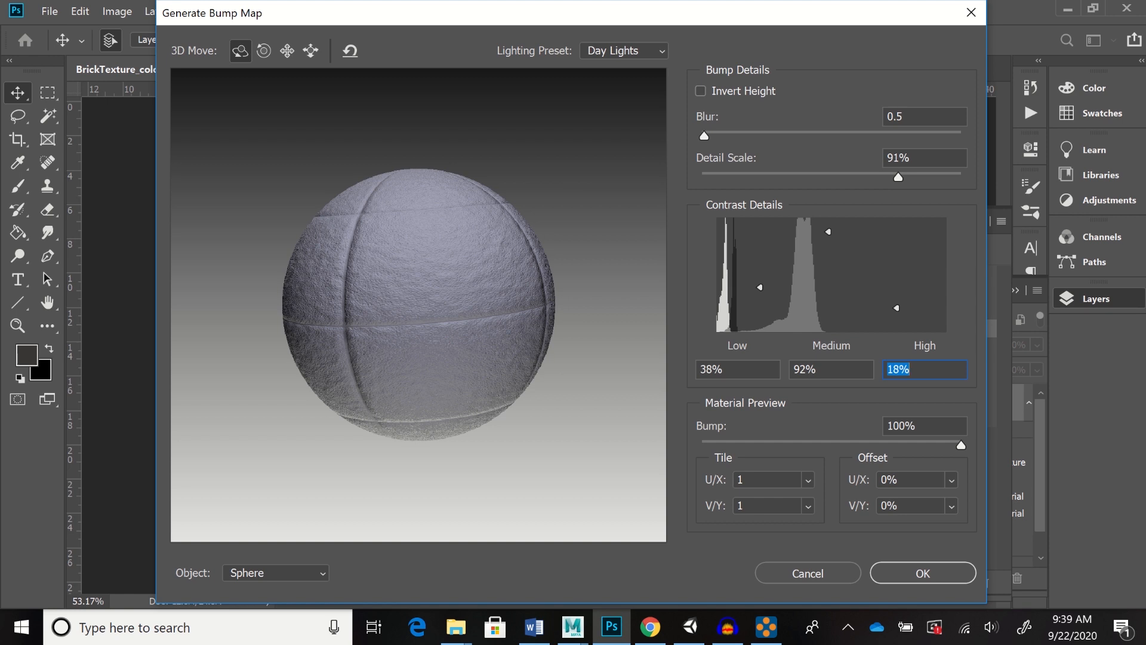
drag(353, 322, 383, 322)
drag(760, 288, 760, 295)
drag(406, 298, 439, 340)
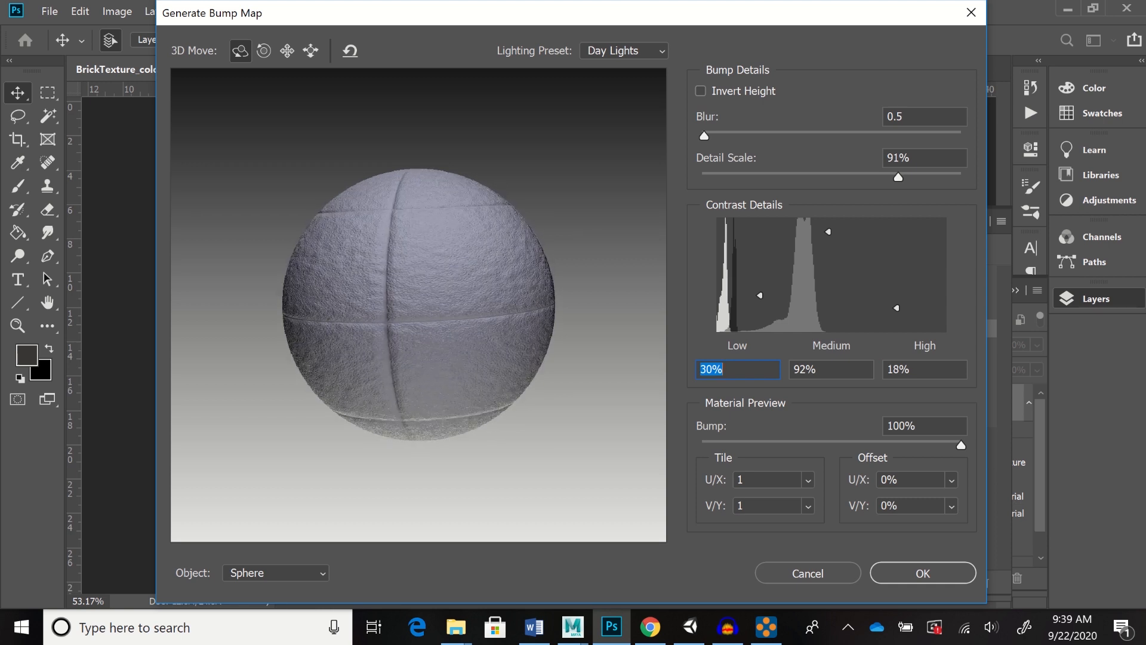
click(923, 573)
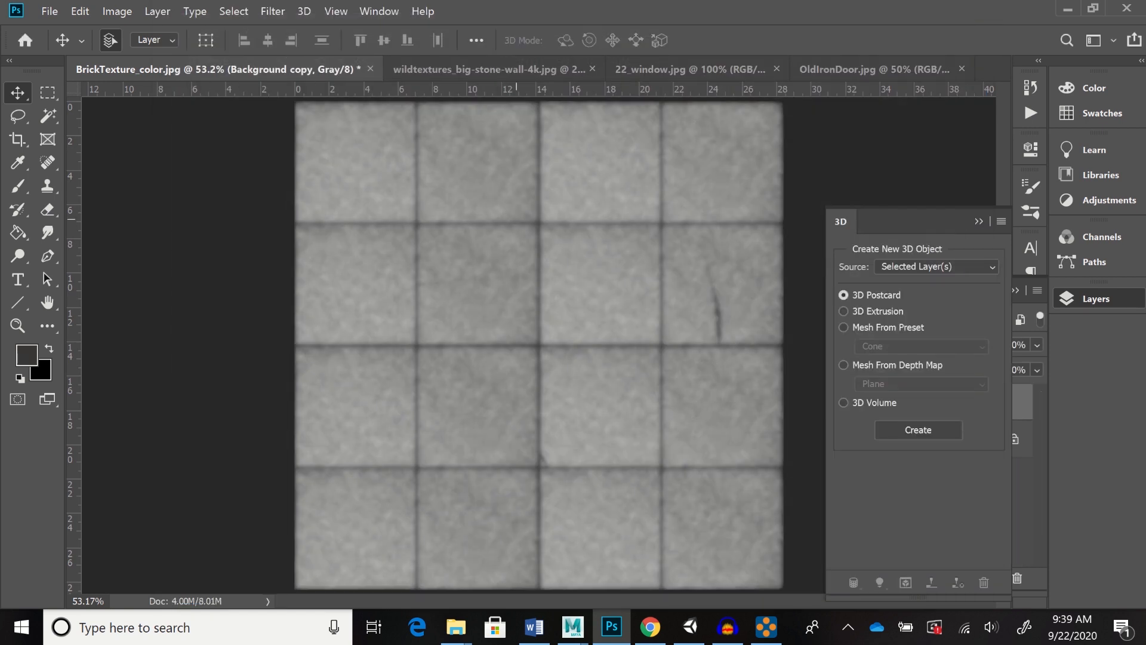
Save the bump image as a JPEG named BrickTexture_bump in the Textures folder at quality 12
click(50, 11)
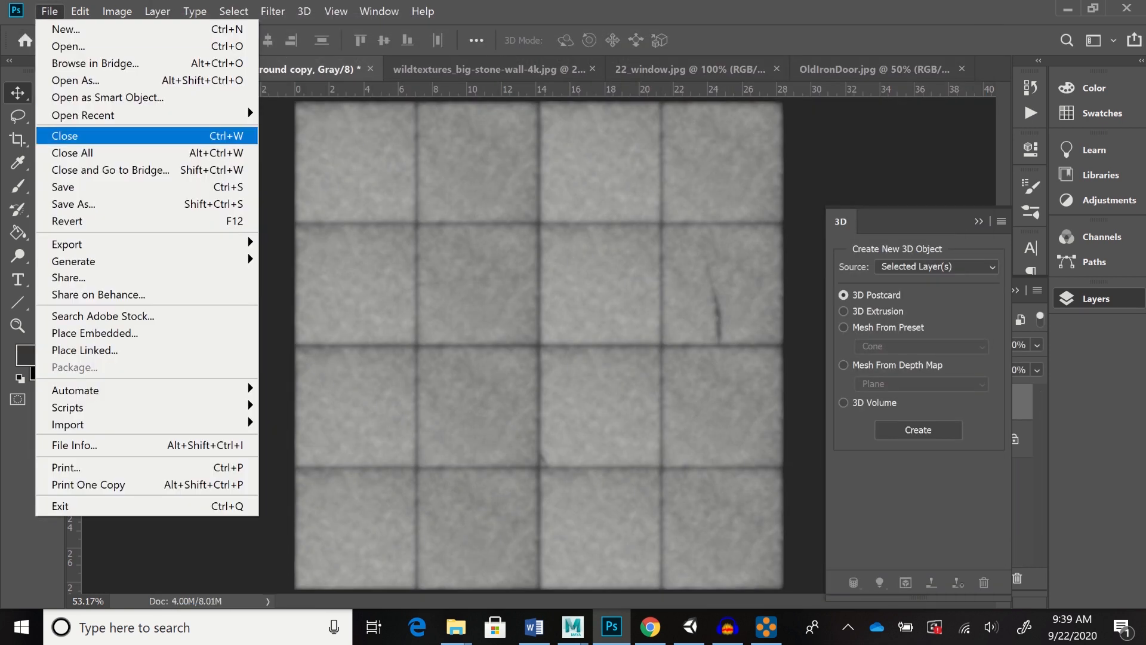
click(77, 204)
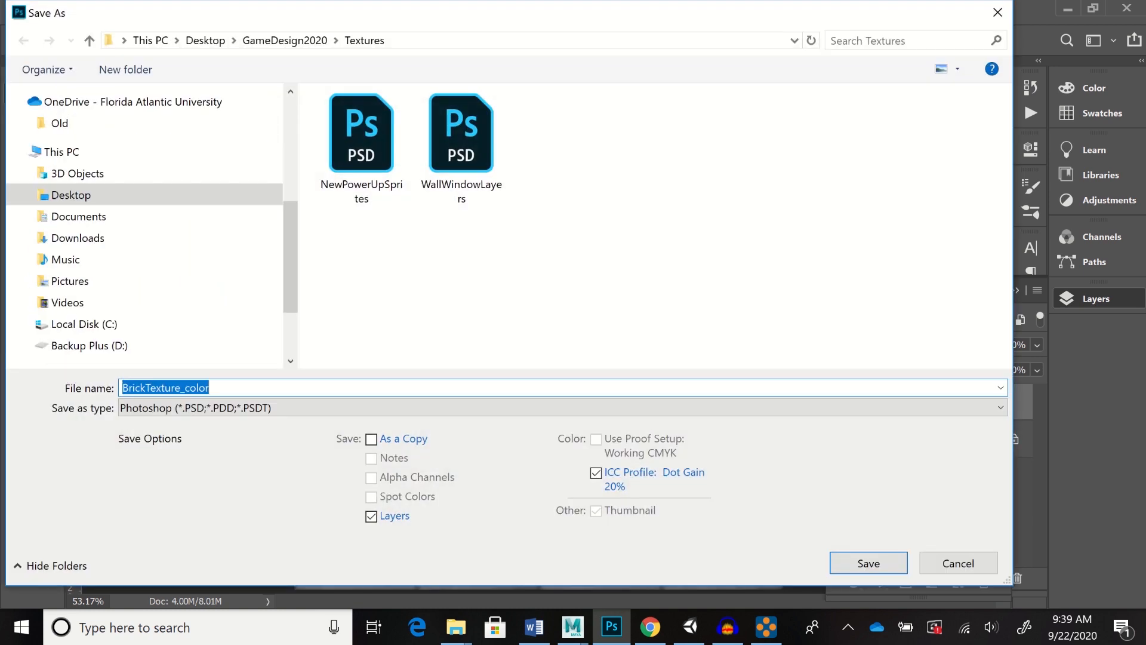
click(310, 408)
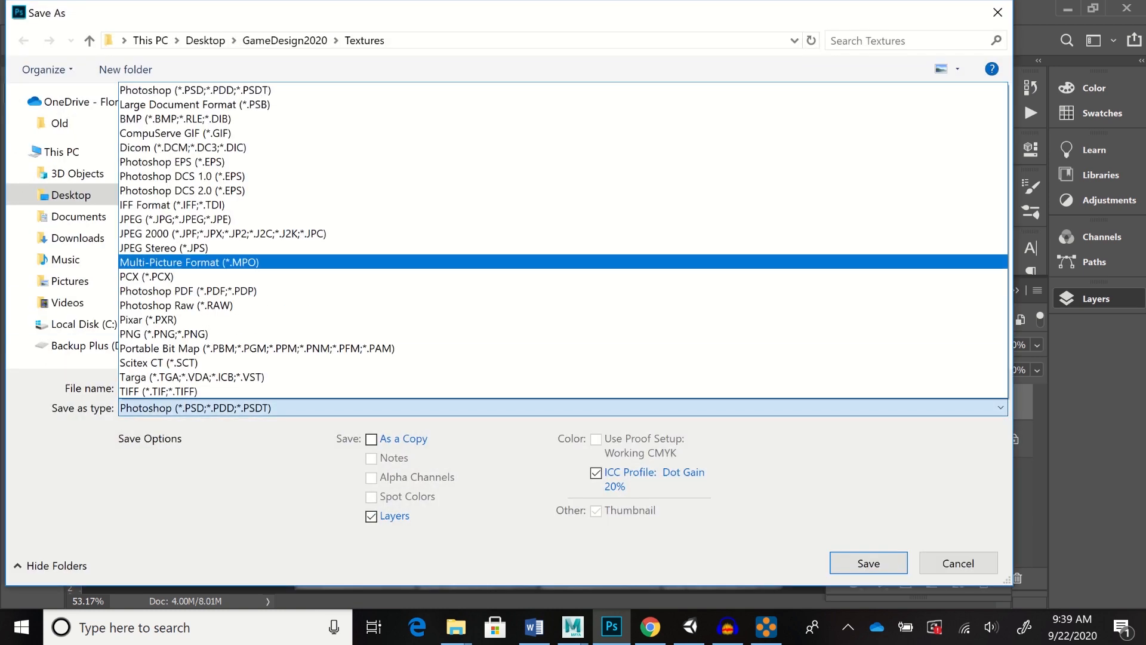
key(Return)
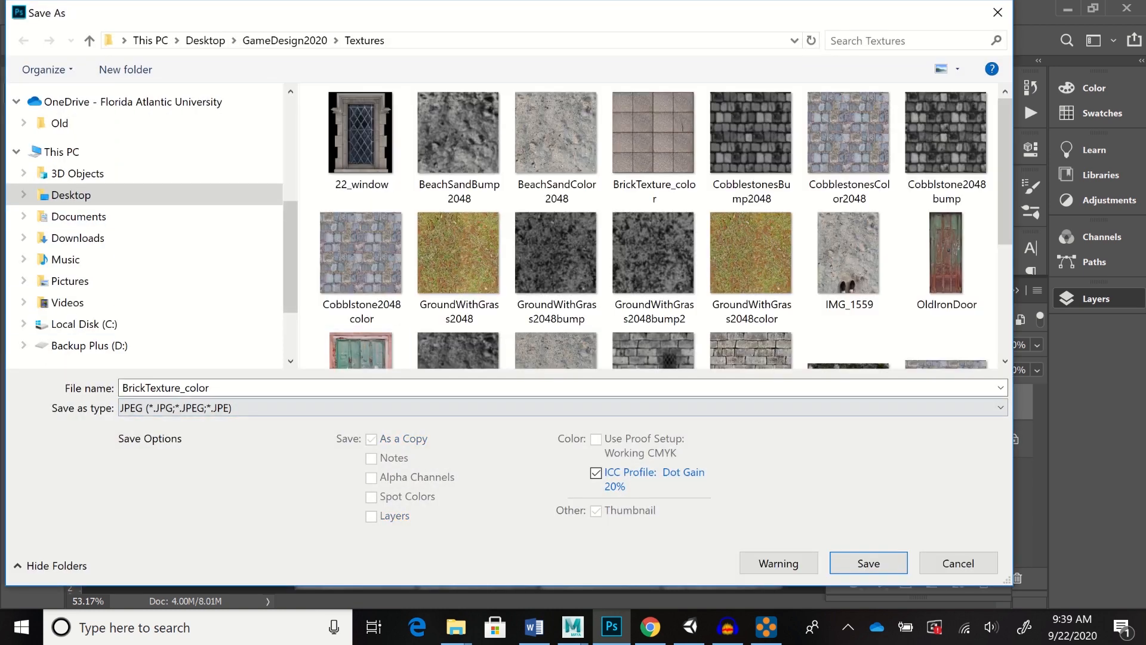
key(shift+Tab)
key(End)
key(shift+Left)
key(shift+Left)
key(shift+Left)
key(shift+Left)
key(shift+Left)
text(bump)
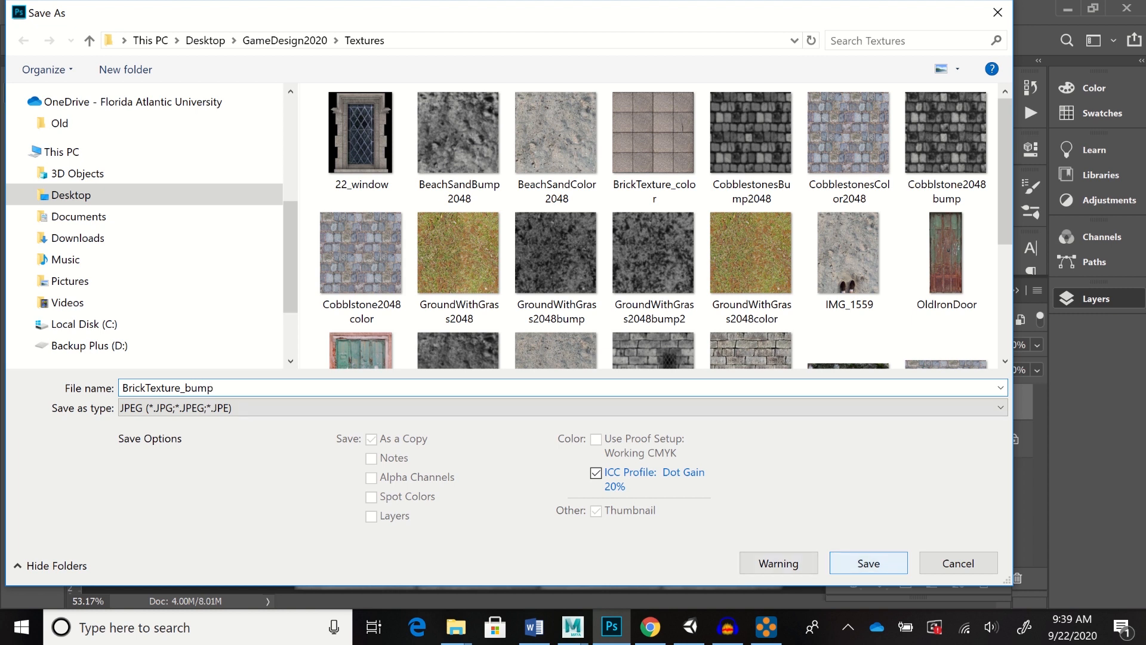
click(869, 563)
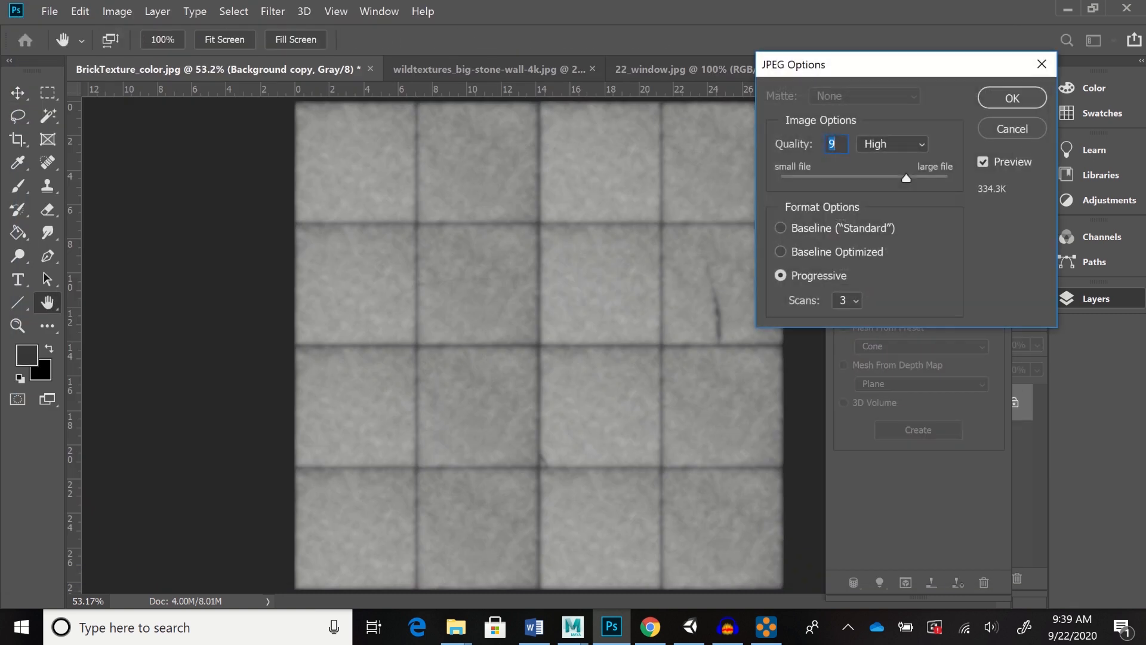
text(12)
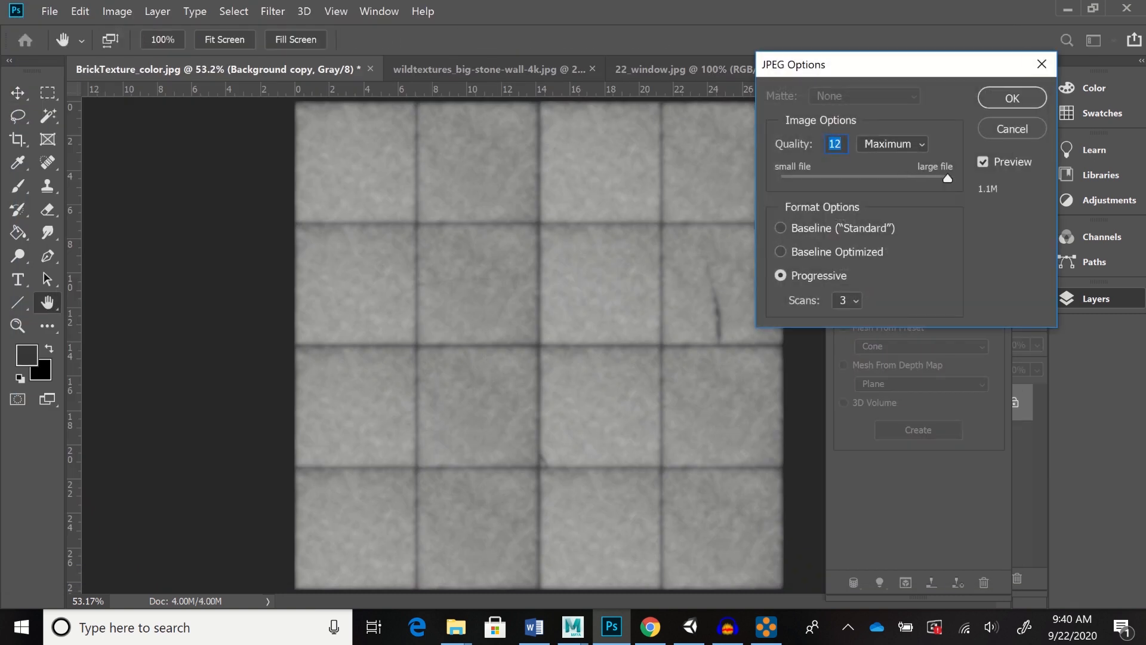
key(Return)
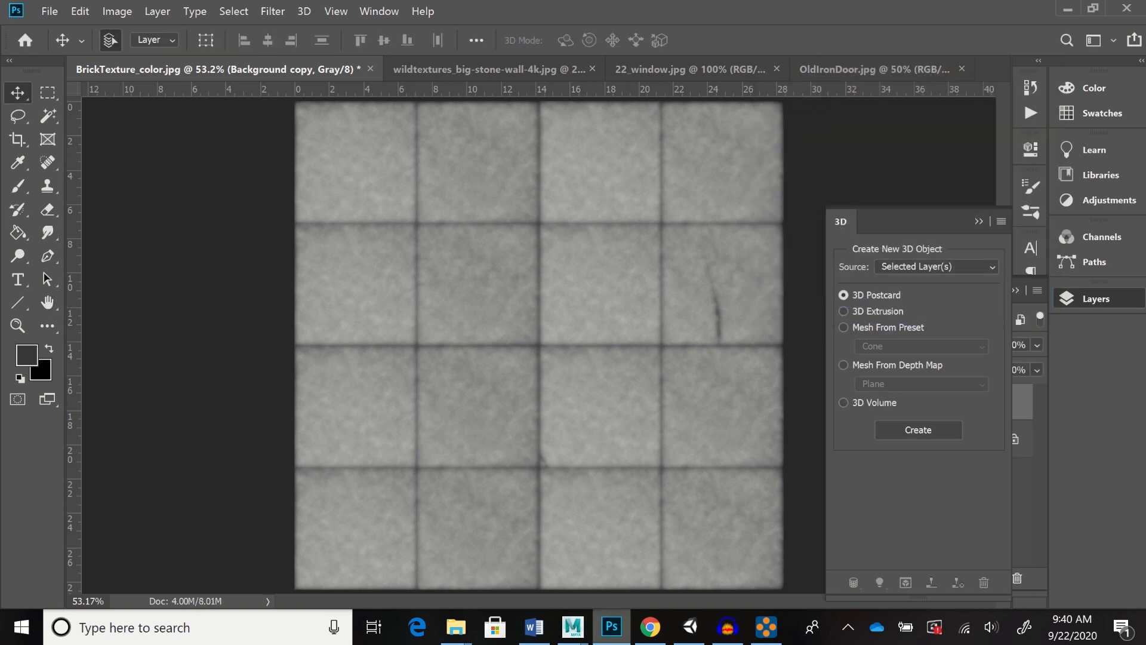
Copy BrickTexture_bump from the Textures folder into the sourceimages folder of GameAssetsVideoDemo in File Explorer
mouse_move(611, 627)
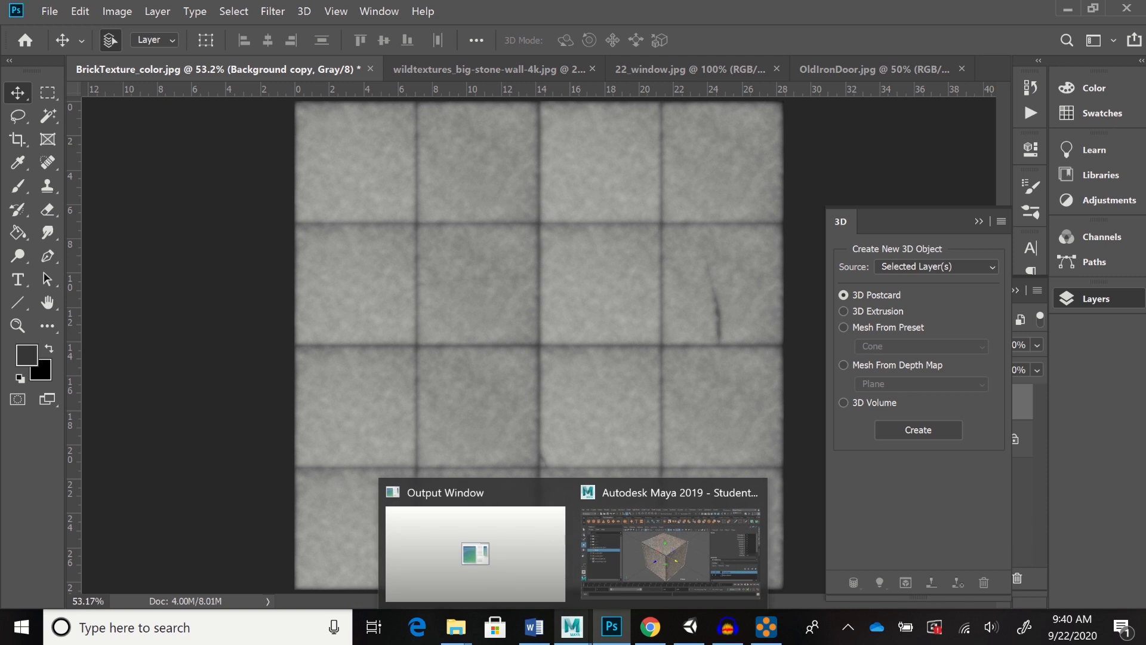
mouse_move(455, 627)
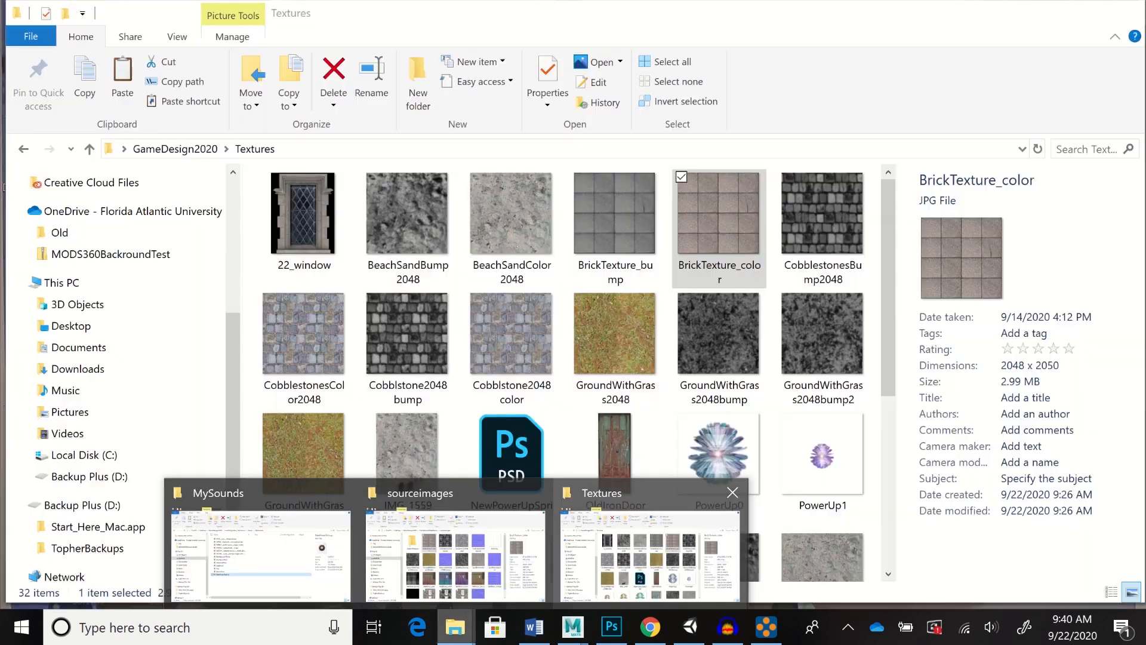
click(650, 555)
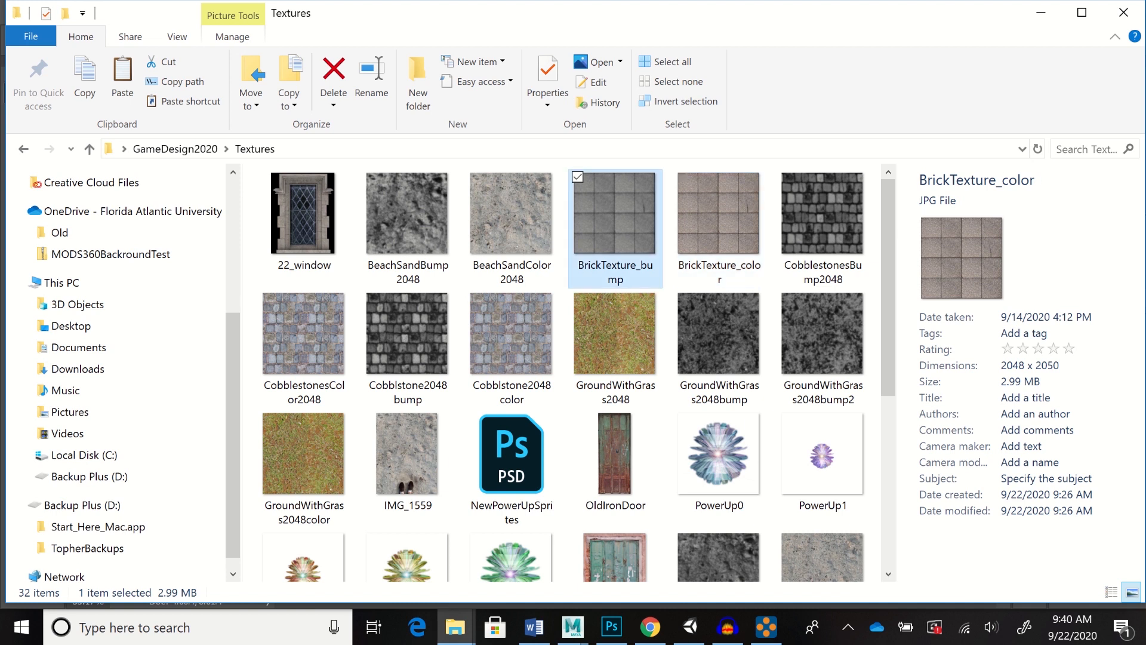
right_click(606, 230)
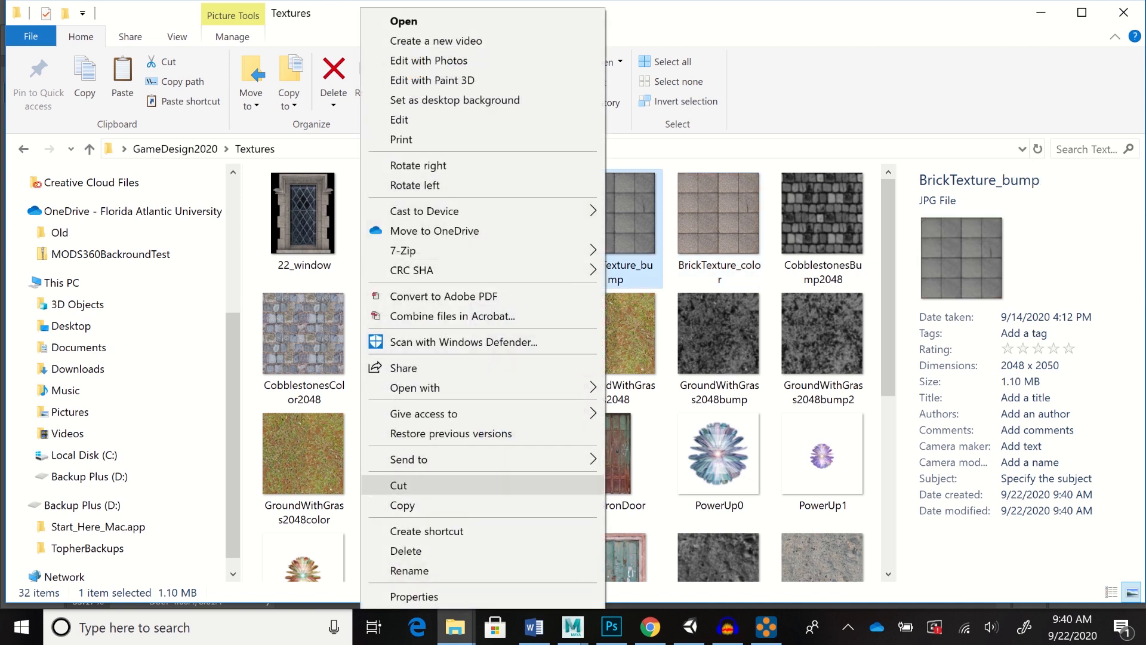
click(402, 505)
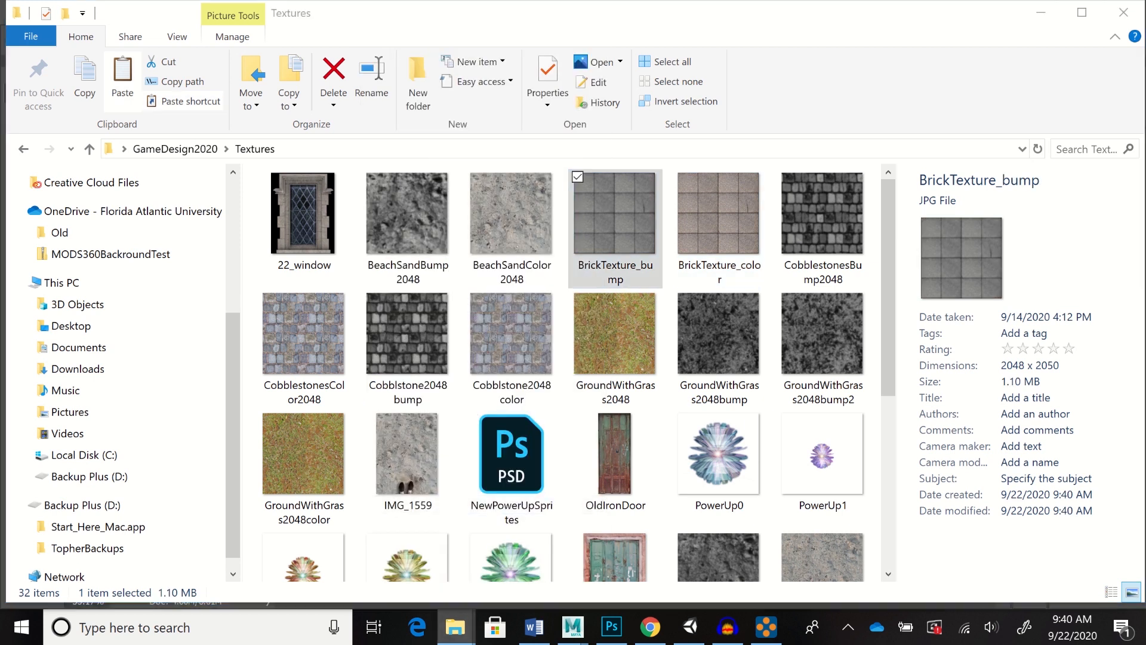
click(455, 627)
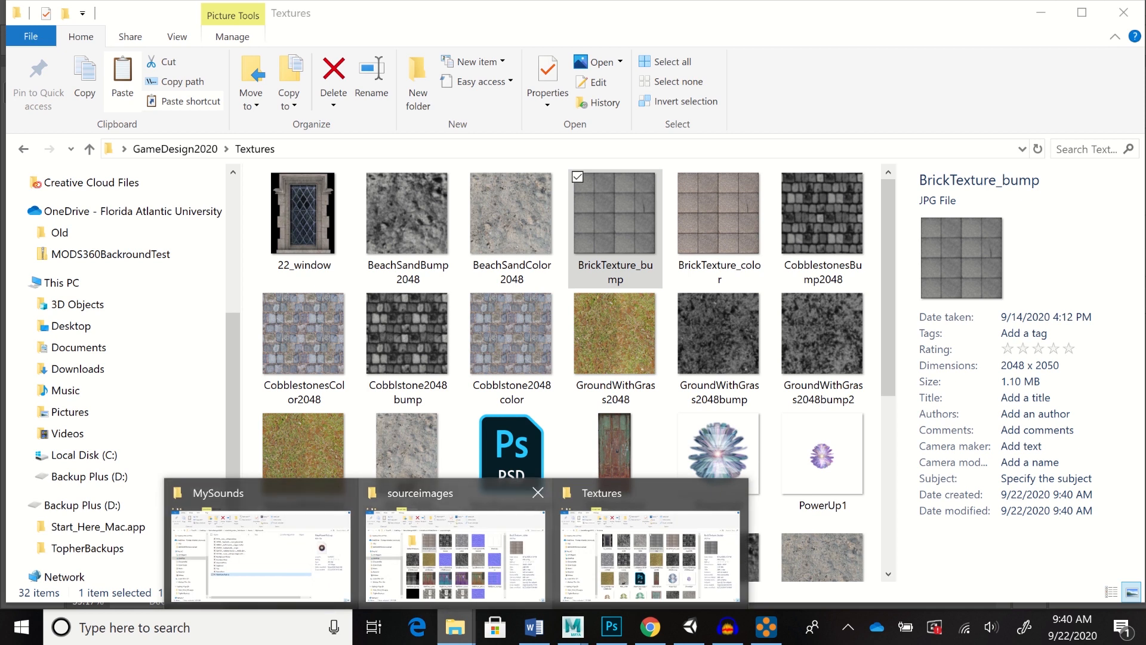
click(455, 552)
right_click(607, 277)
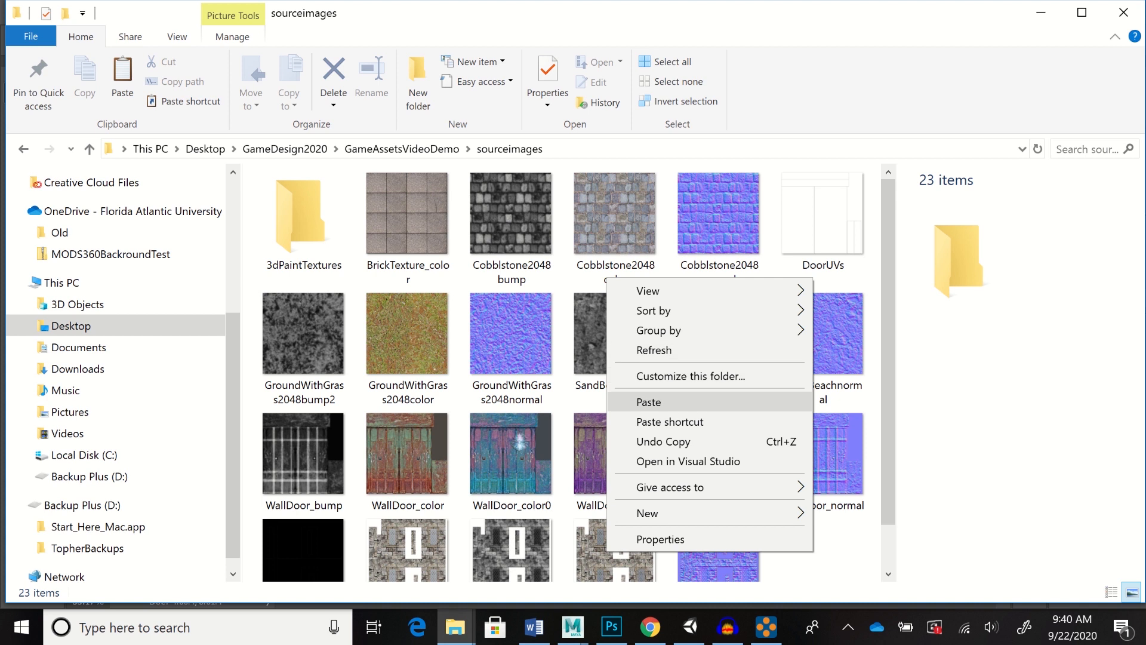
click(651, 402)
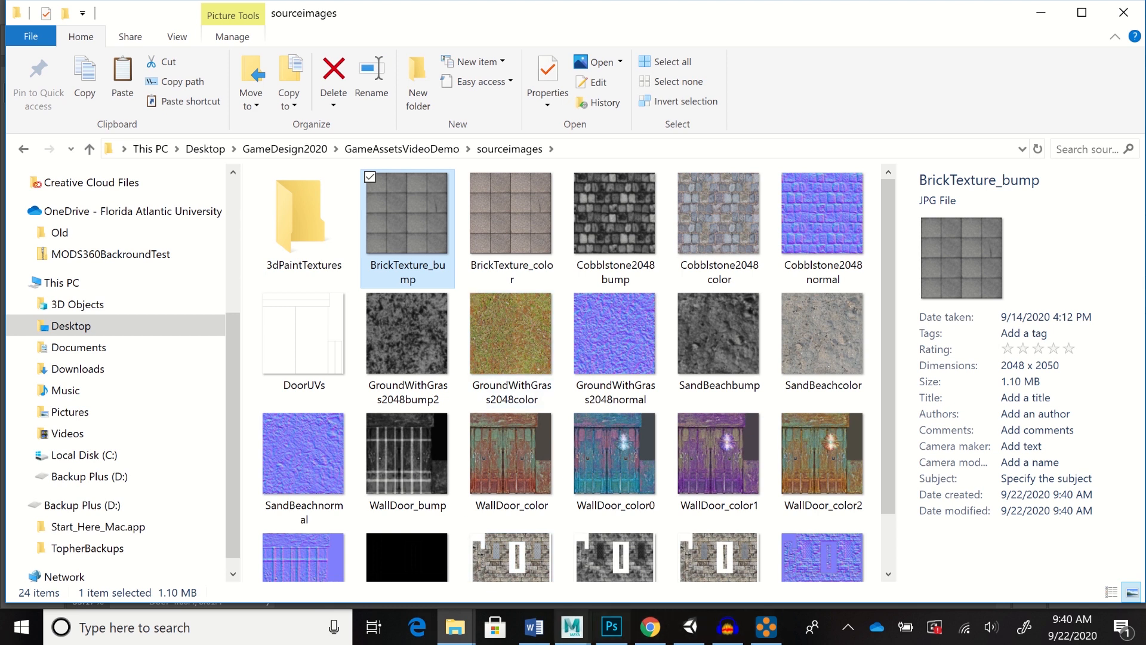
Switch to Maya and connect a File texture to the Bump Mapping attribute of Brick's blinn4 material
mouse_move(572, 626)
click(676, 555)
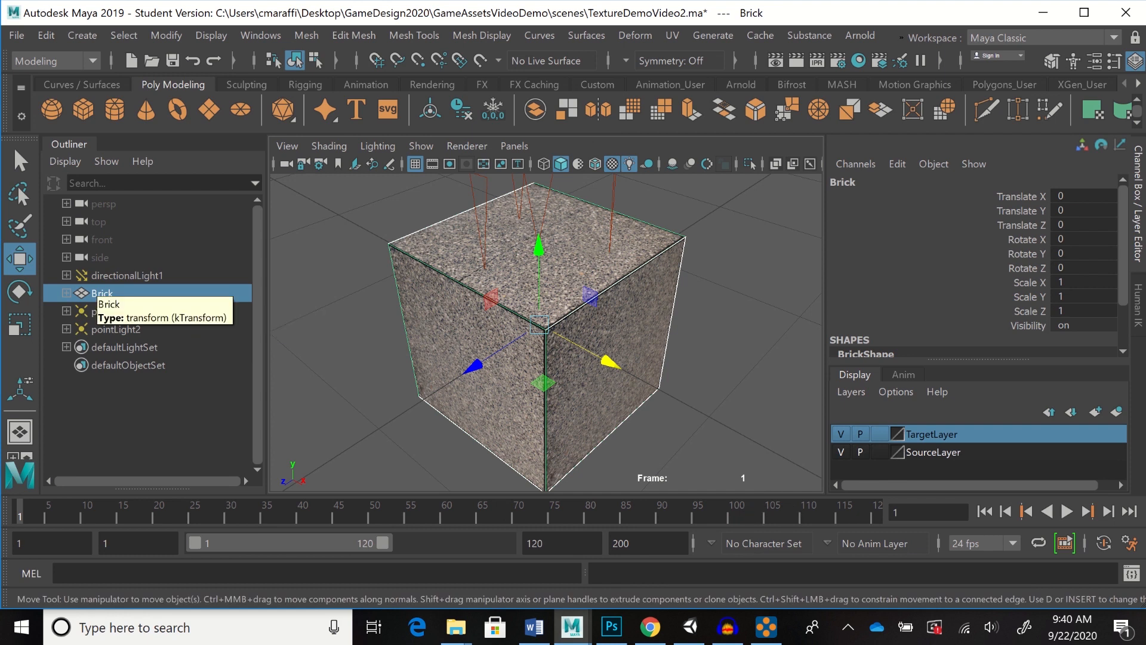
click(261, 35)
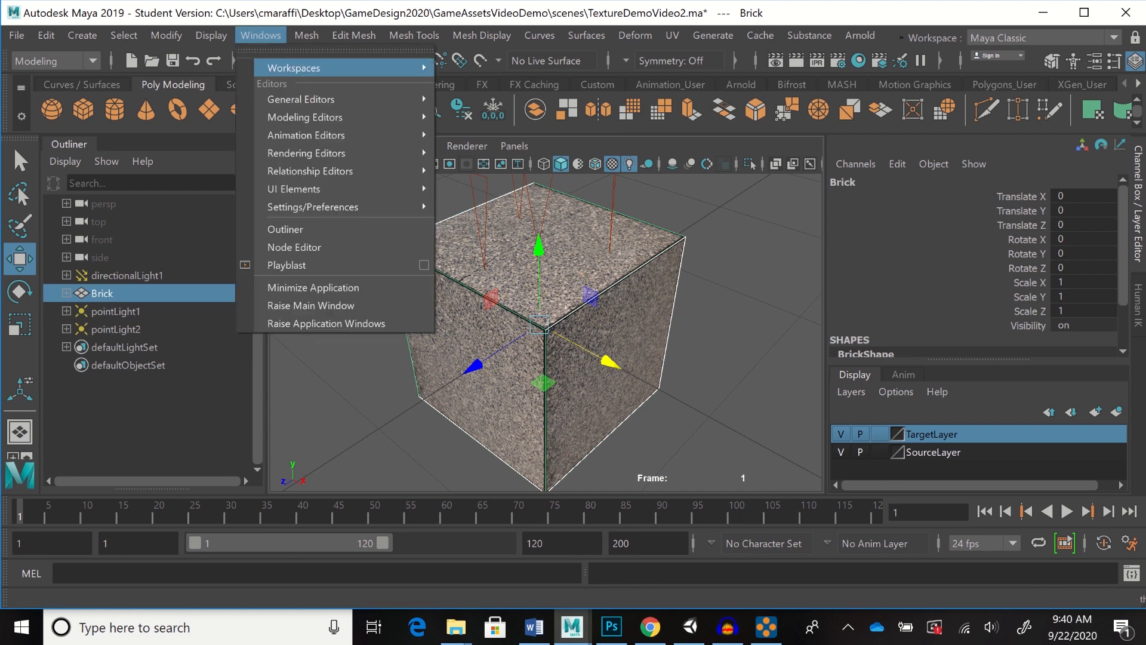
mouse_move(302, 99)
click(490, 114)
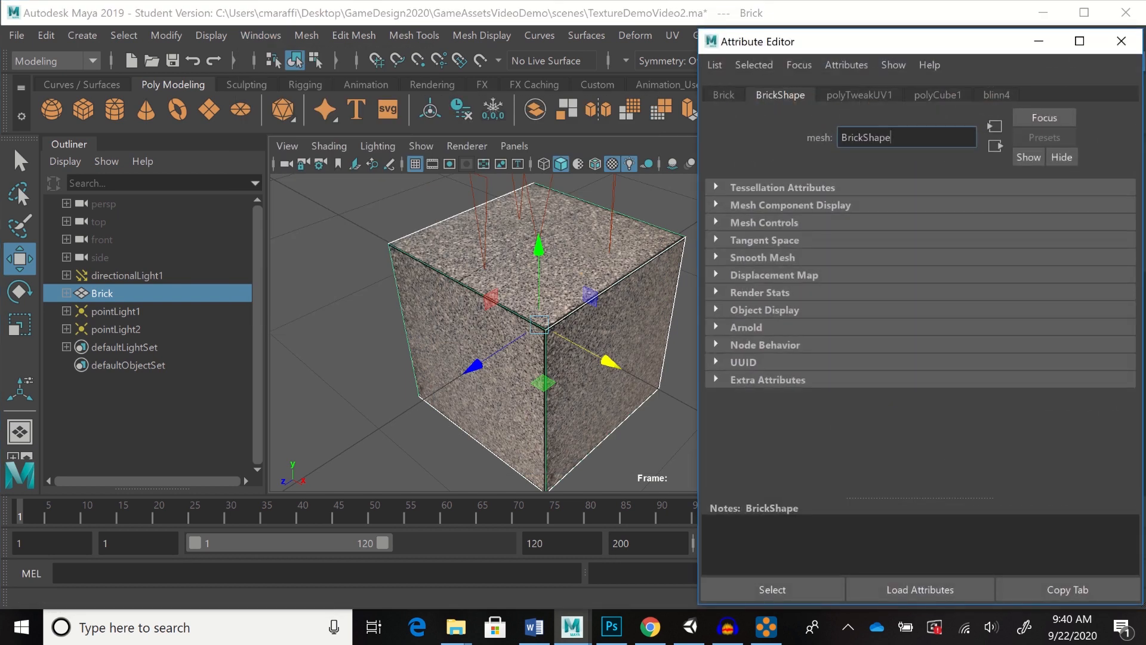
click(996, 95)
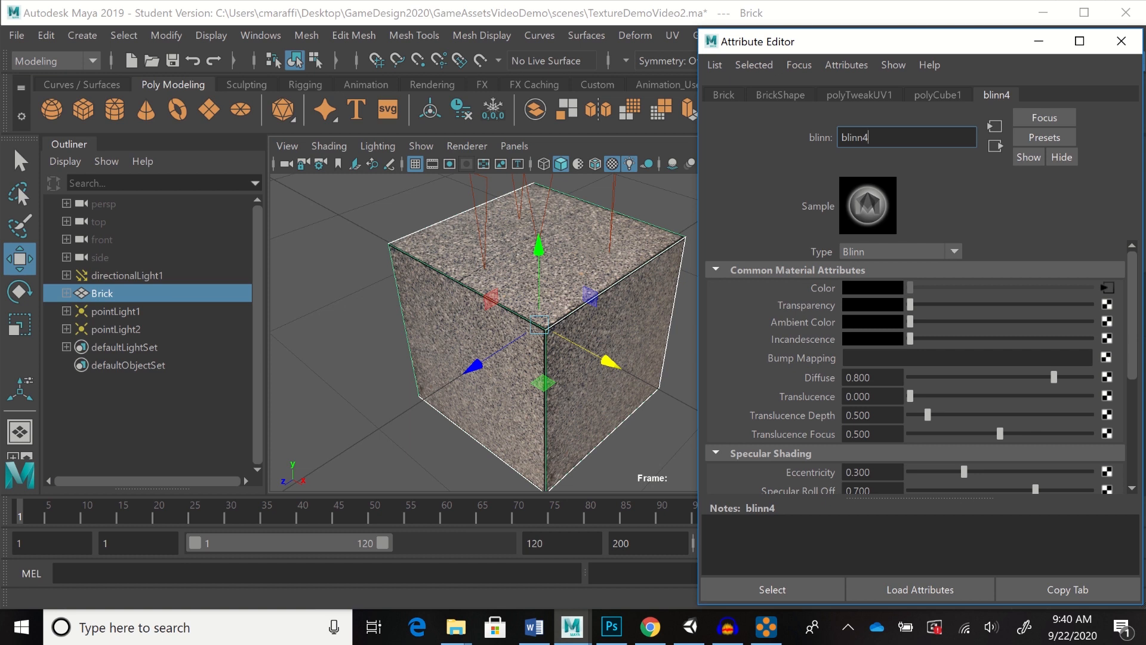
click(1107, 357)
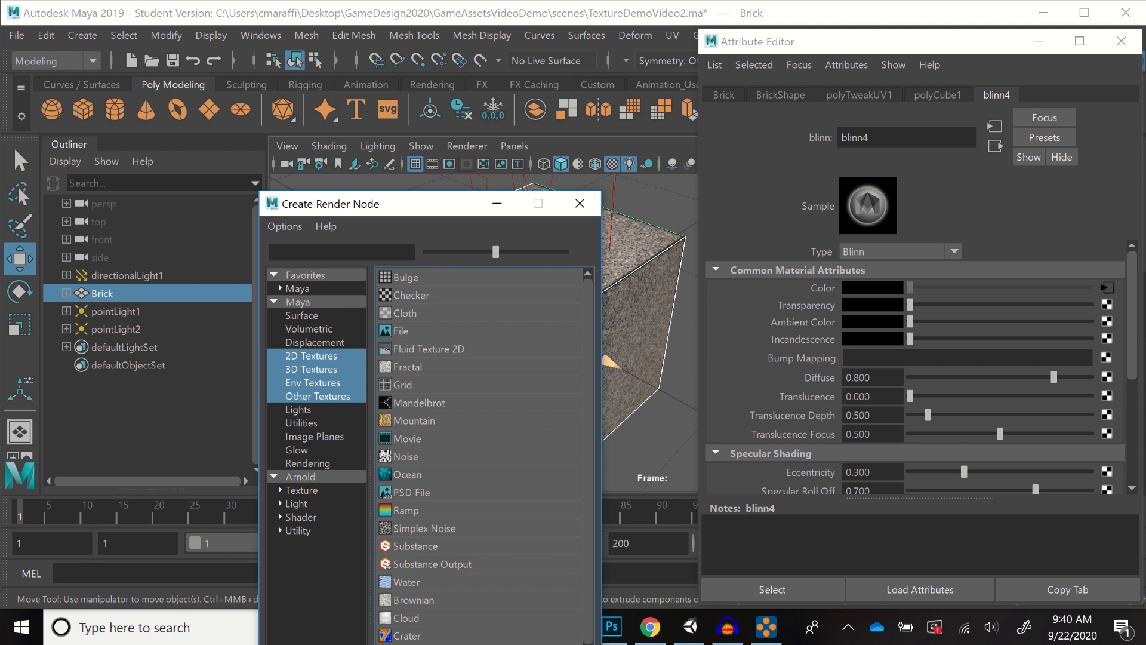
click(401, 330)
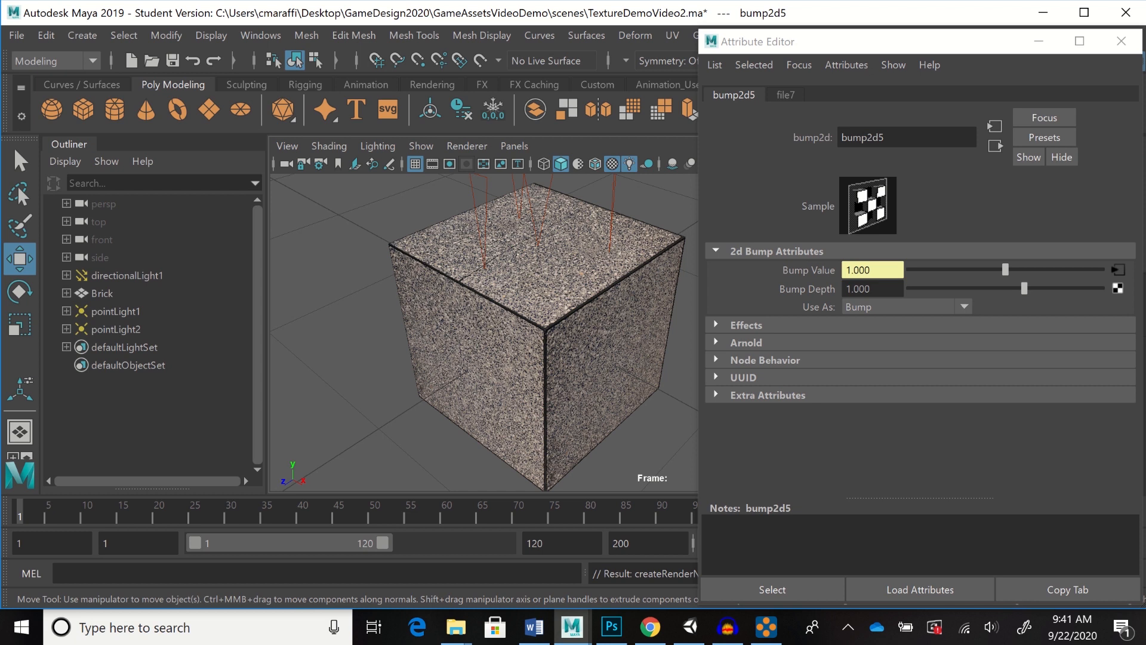
Load BrickTexture_bump.jpg from sourceimages as the image of the new bump file texture
click(785, 95)
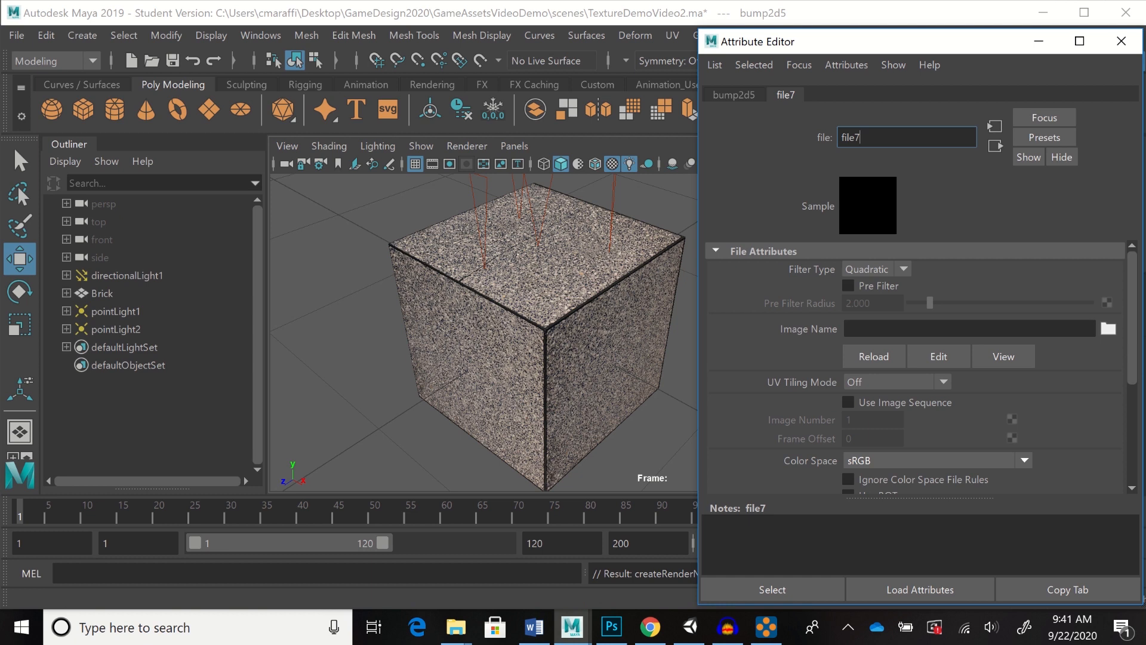
click(1108, 329)
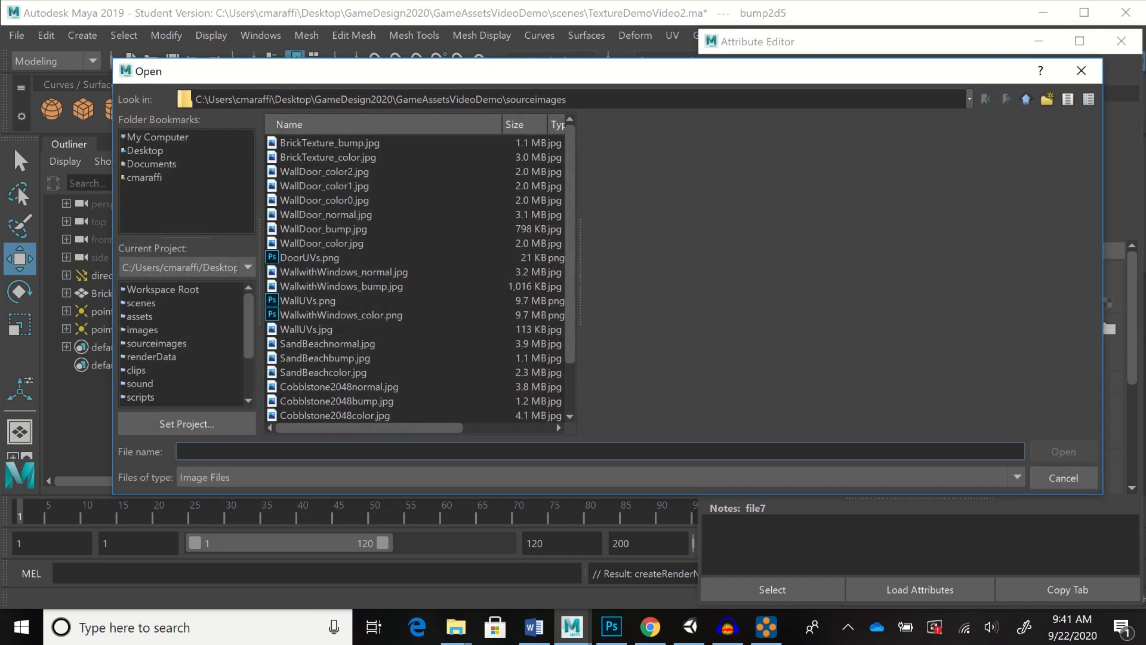
click(329, 143)
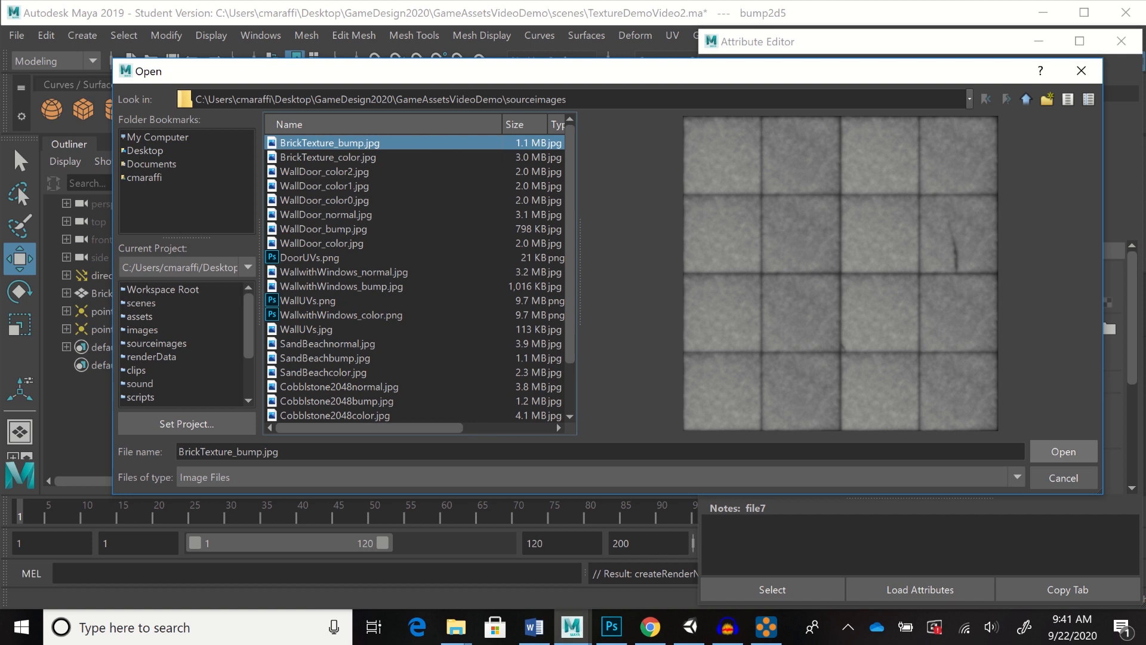
click(1063, 451)
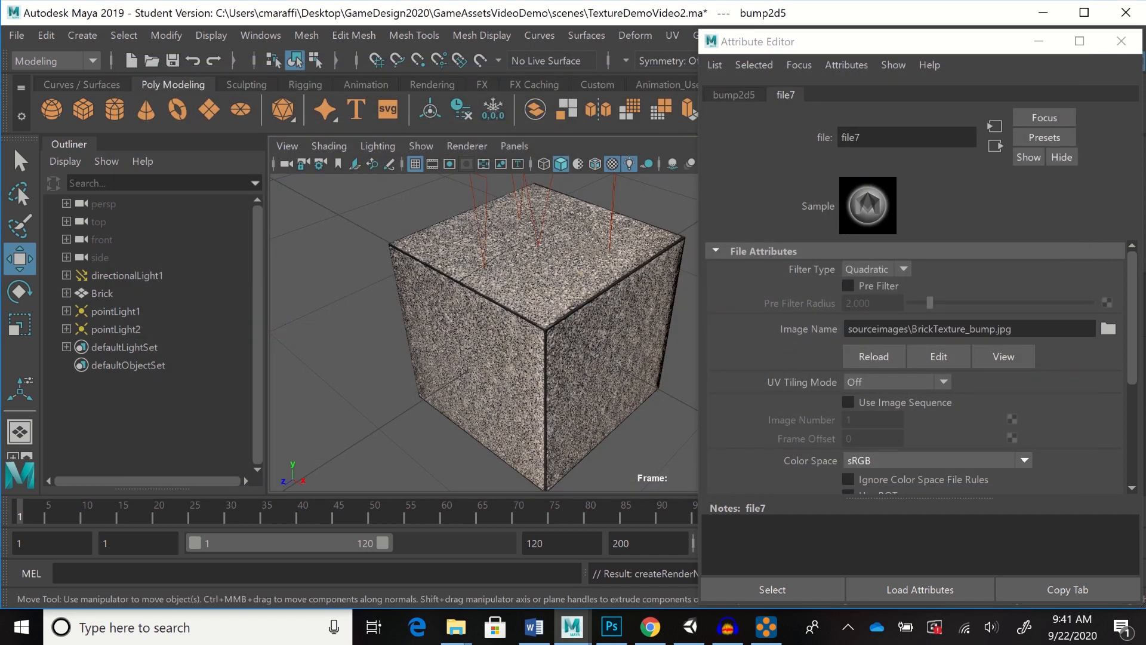
Adjust the bump depth of Brick's bump node, trying -0.825 and settling on 1.037
click(733, 95)
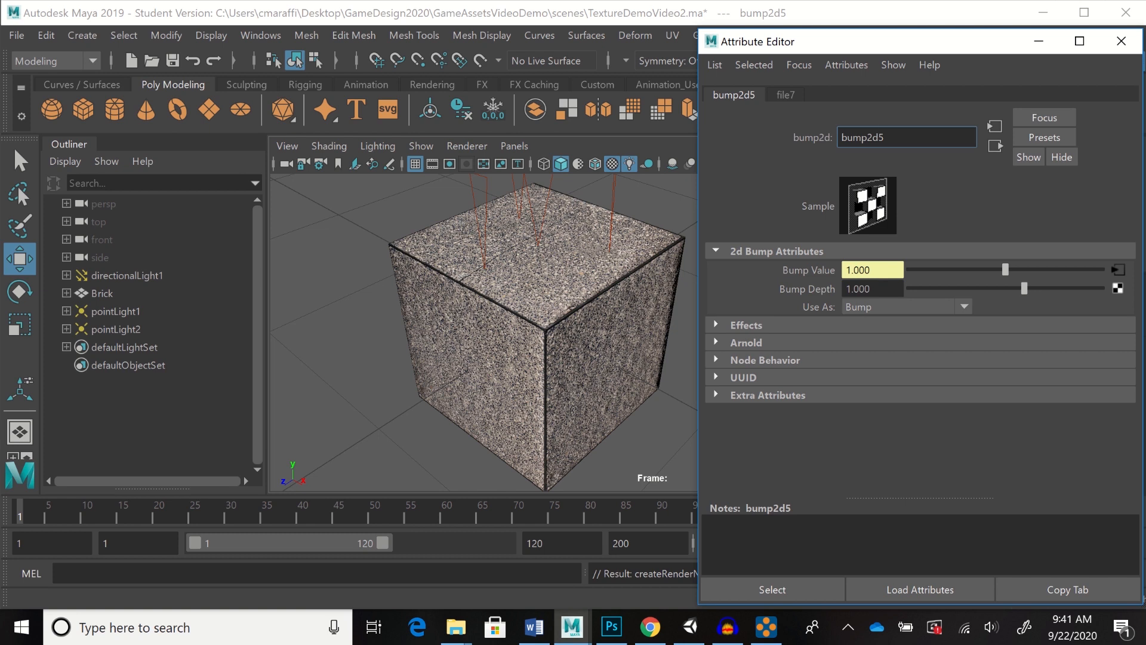
mouse_move(1024, 289)
mouse_down()
mouse_move(973, 289)
mouse_move(1026, 288)
mouse_move(976, 289)
mouse_move(1009, 288)
mouse_move(988, 288)
mouse_up()
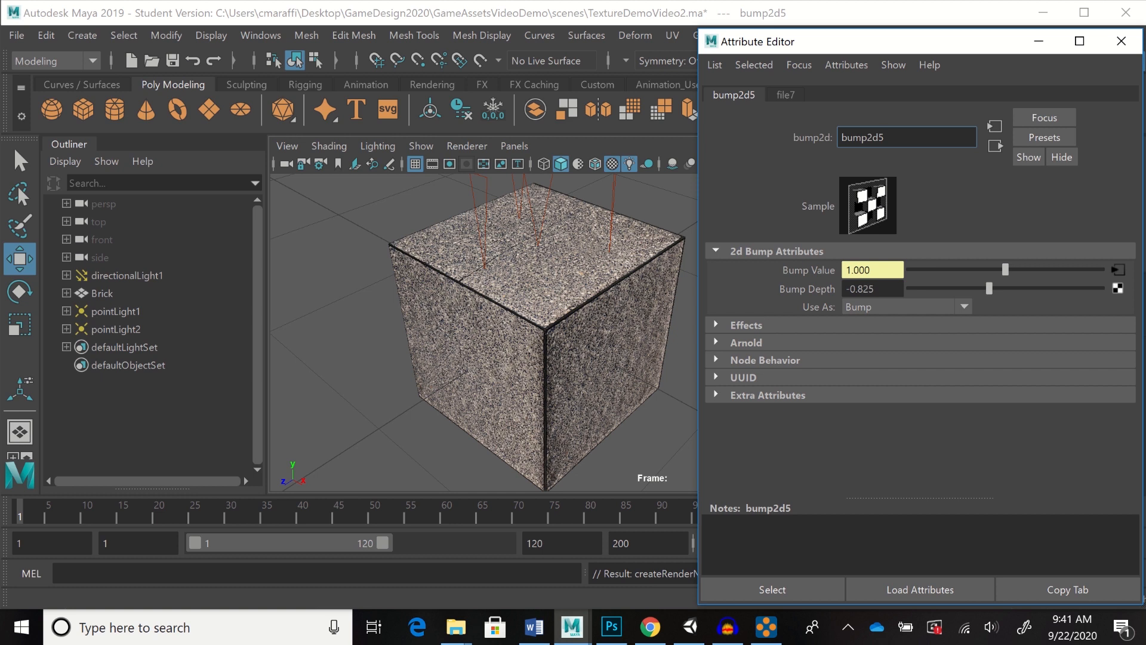
mouse_move(990, 289)
mouse_down()
mouse_move(1028, 289)
mouse_move(942, 288)
mouse_move(1006, 288)
mouse_up()
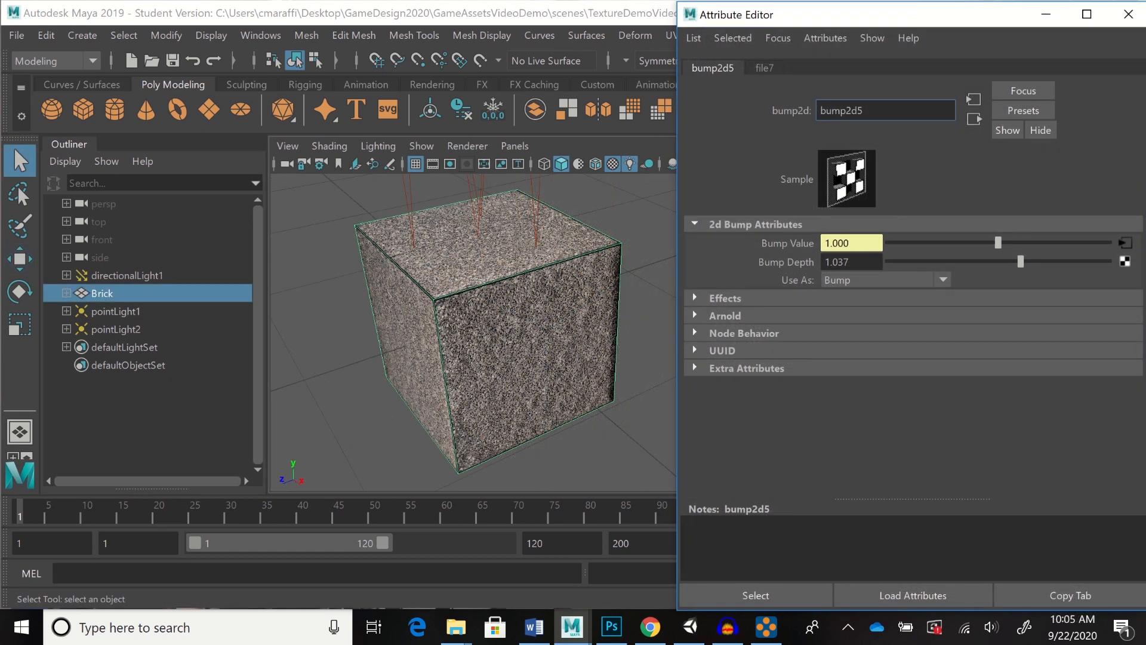
Duplicate the bump-mapped Brick cube
alt+drag(477, 334, 477, 305)
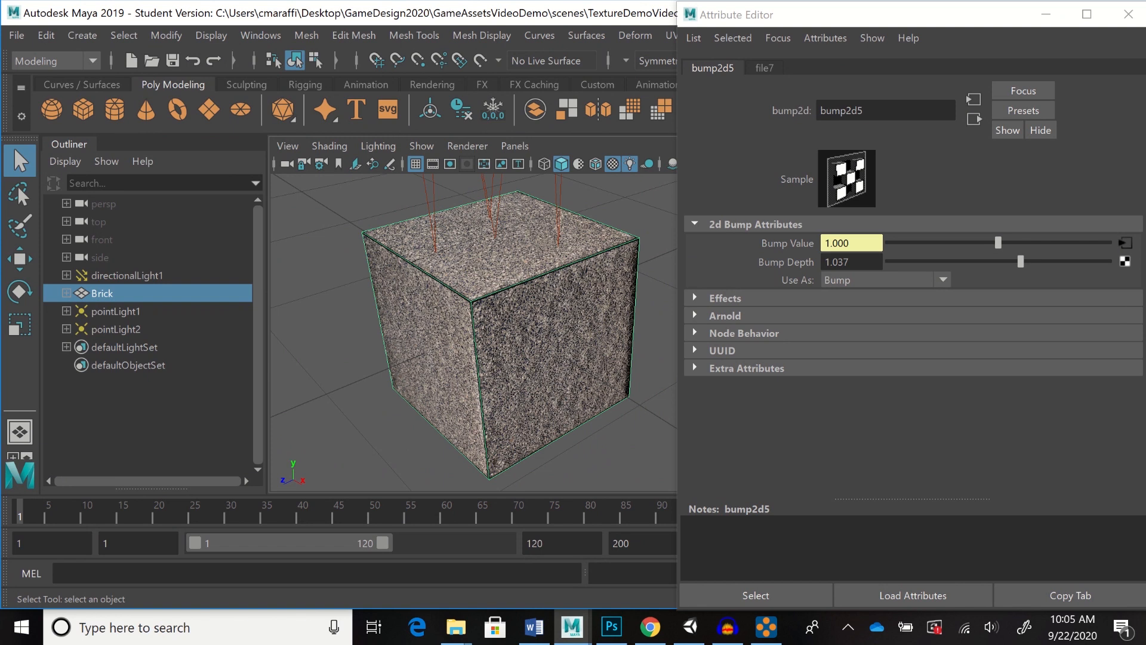
alt+drag(477, 306, 447, 325)
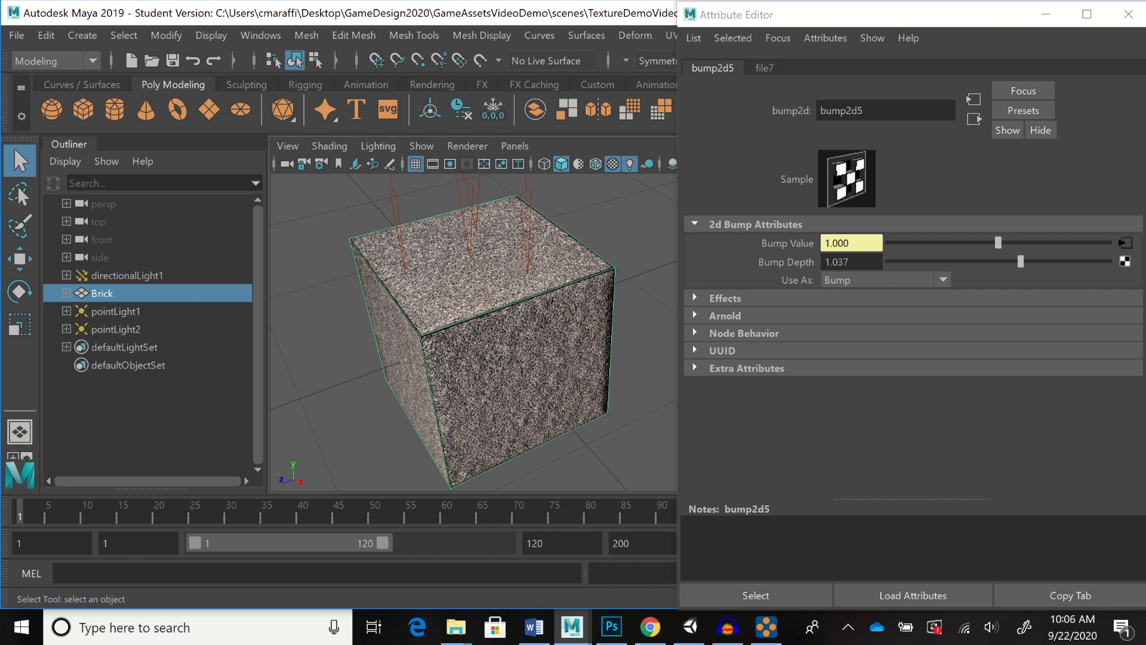
alt+drag(489, 358, 494, 330)
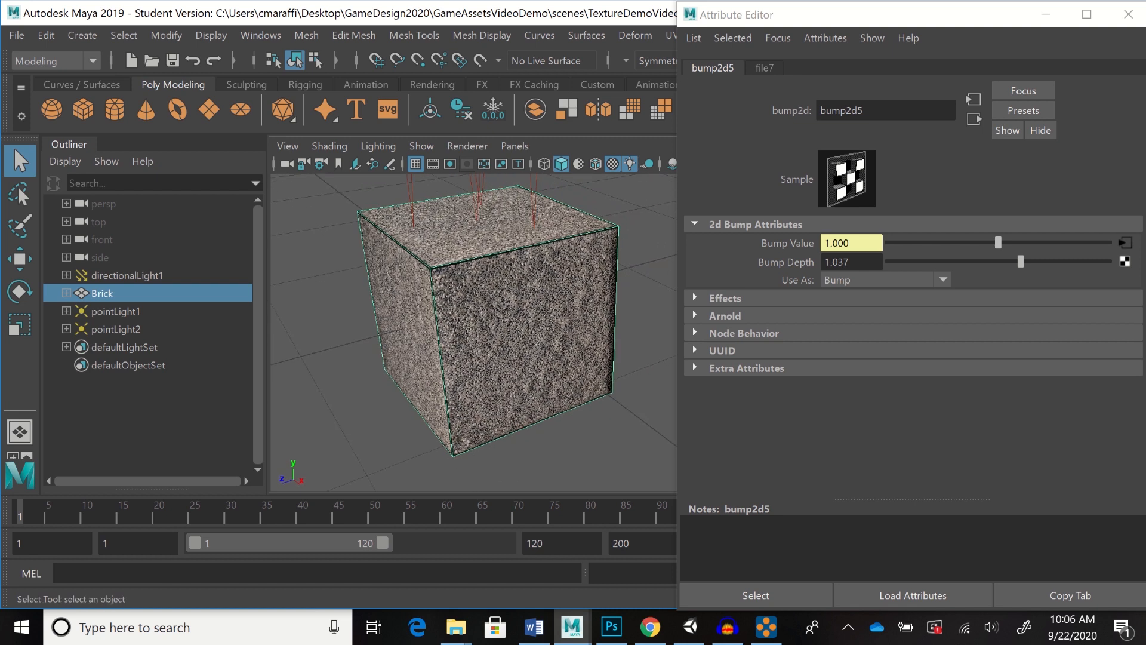
mouse_move(494, 334)
alt+mouse_down()
mouse_move(431, 349)
mouse_move(488, 357)
mouse_move(494, 345)
alt+mouse_up()
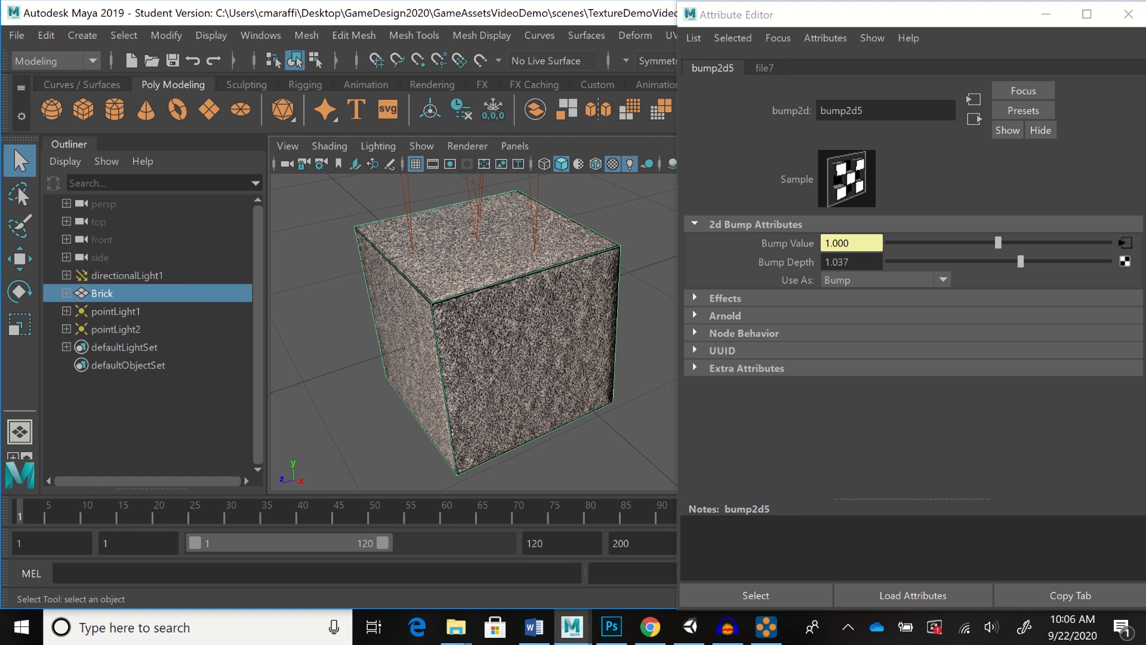
click(46, 35)
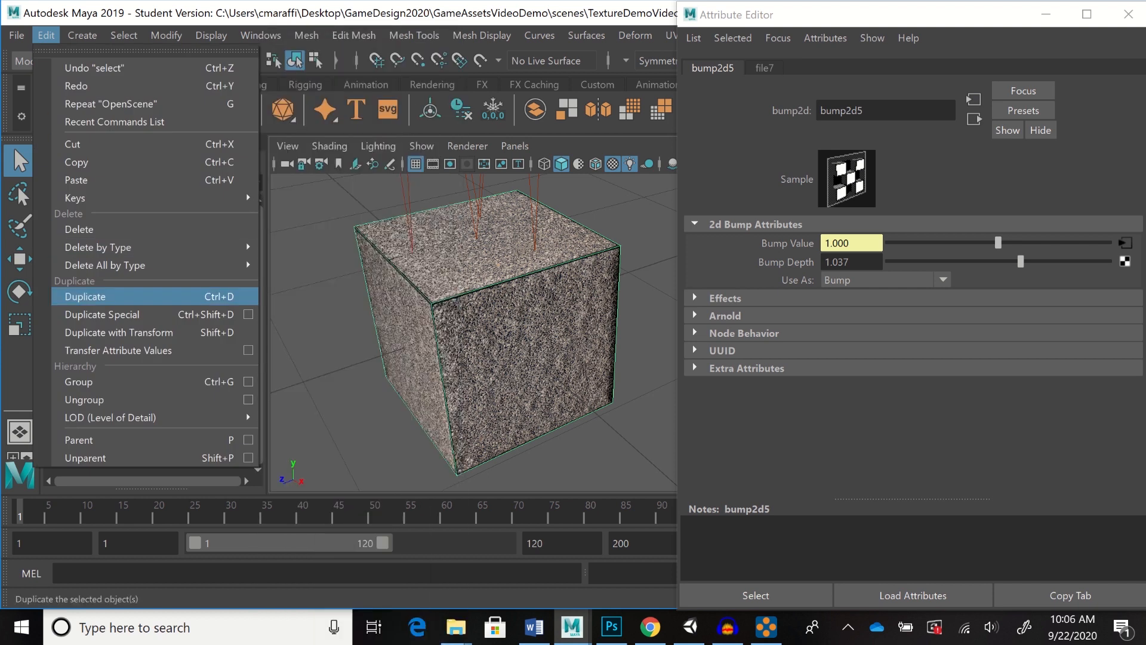
click(86, 296)
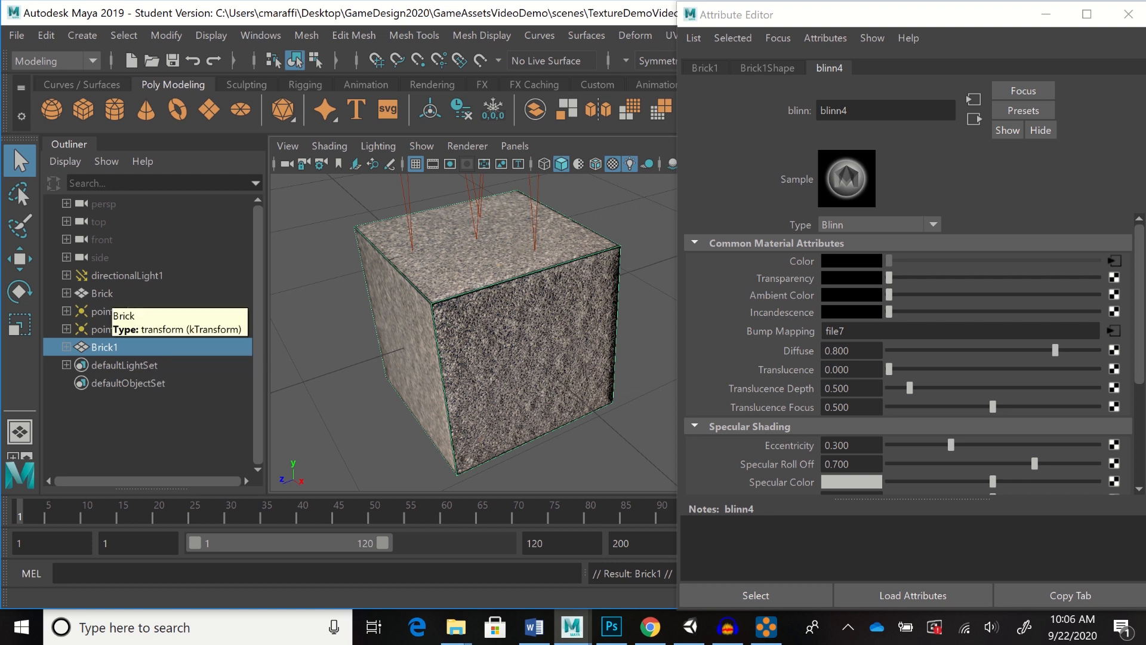
Rename the original Brick cube in the Outliner to BrickSource
double_click(103, 294)
click(117, 293)
text(Source)
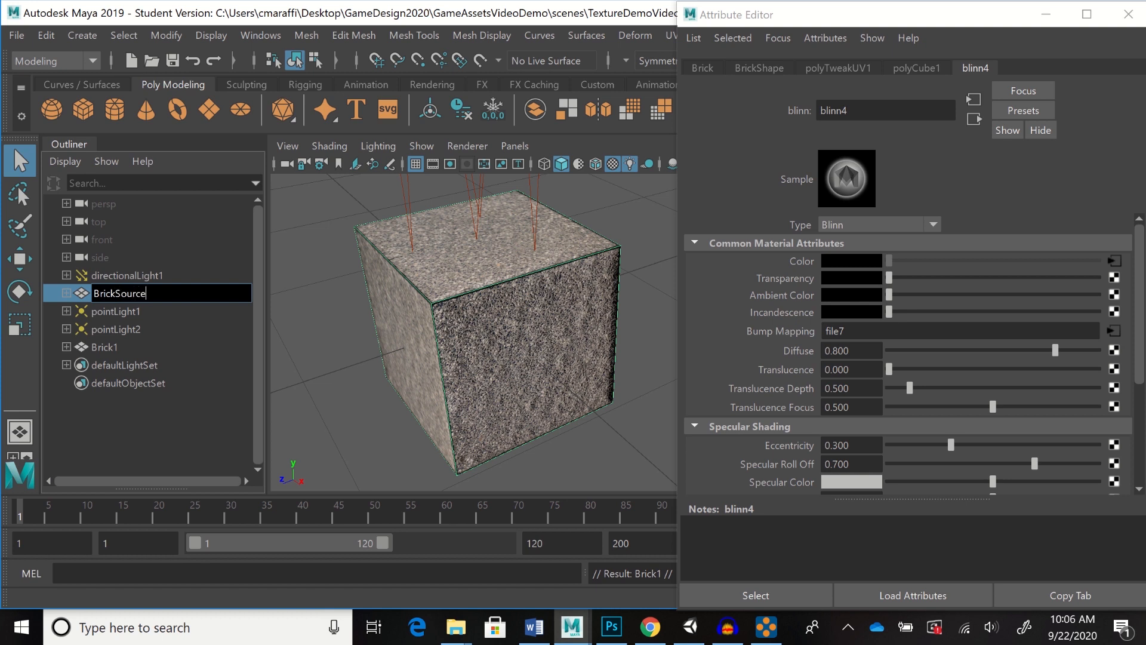
key(Return)
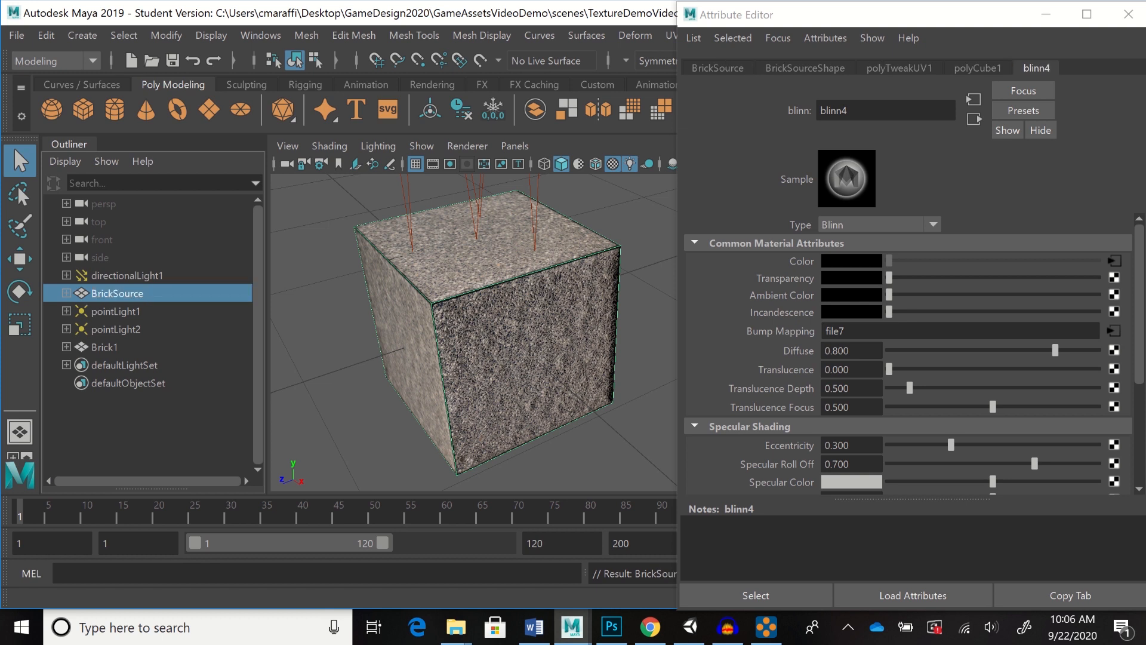
Rename the duplicated cube Brick1 to BrickTarget
double_click(106, 347)
click(122, 347)
key(BackSpace)
text(Target)
key(Return)
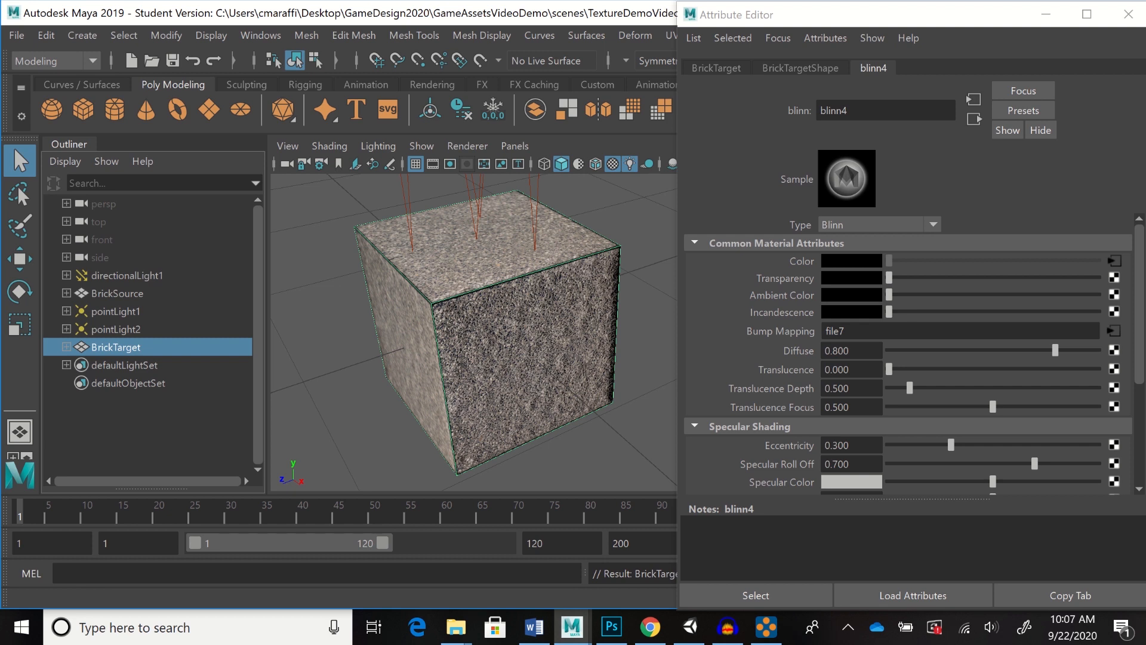
Dock the floating Attribute Editor in the main window and switch to the Channel Box and Layer Editor
click(117, 293)
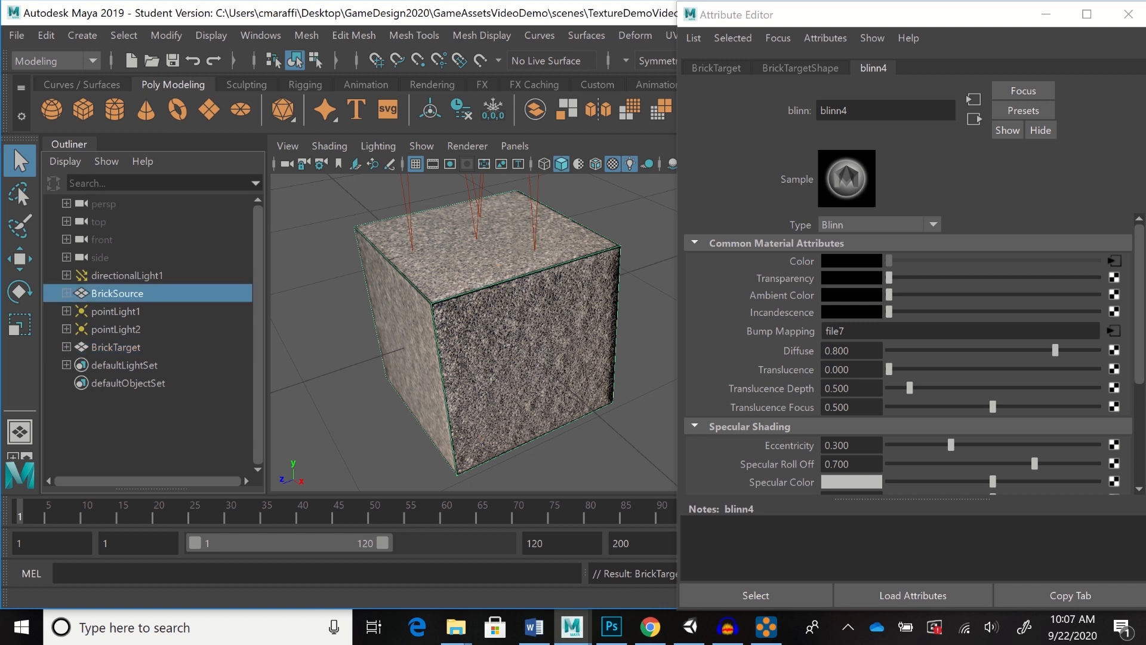
click(116, 347)
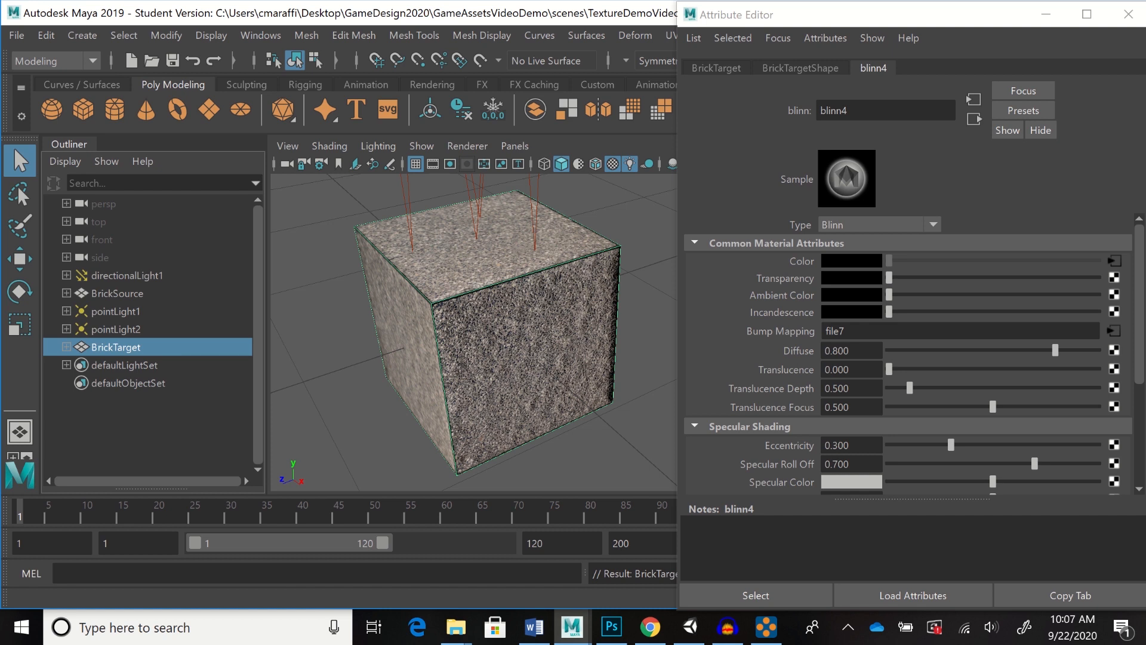
drag(776, 15, 1067, 386)
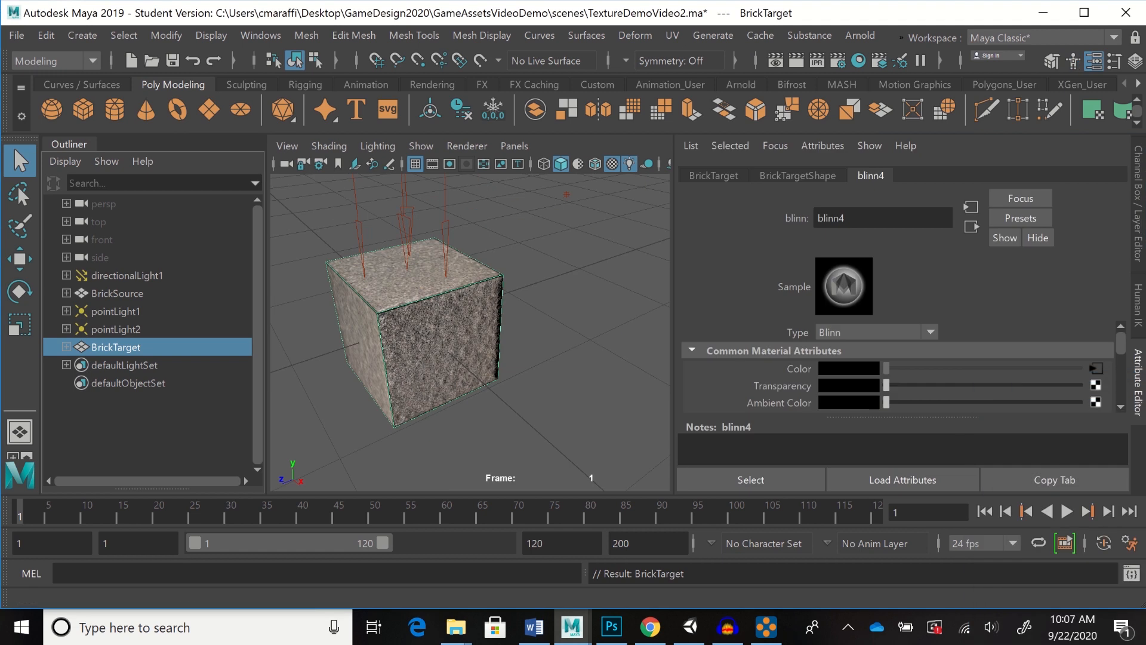
key(ctrl+a)
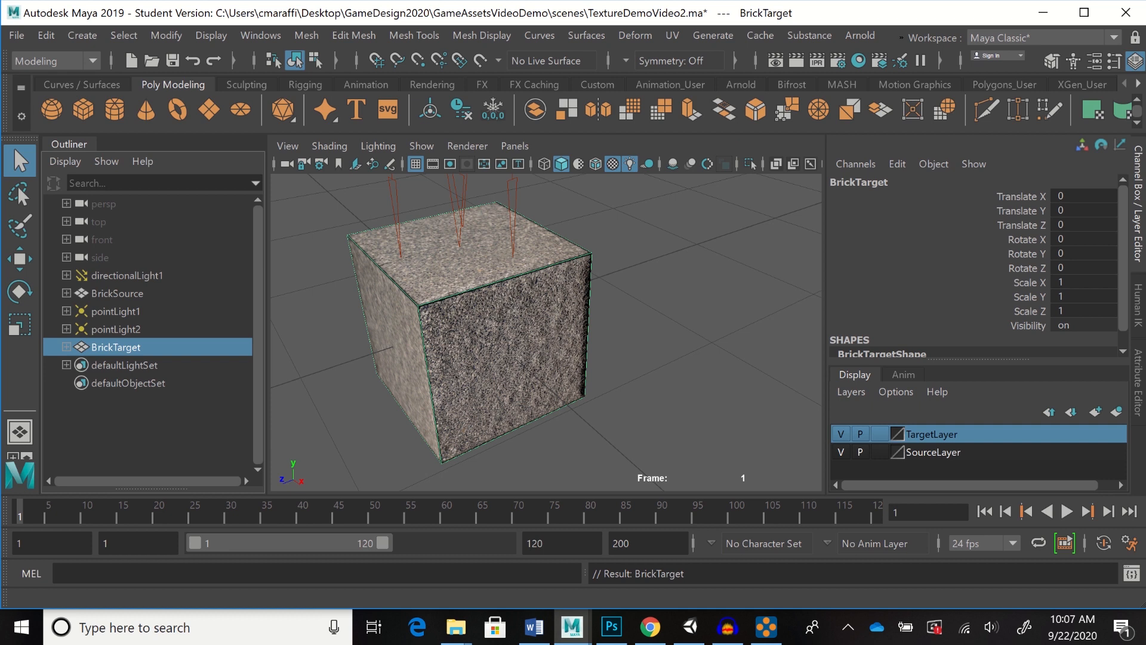
Add the BrickSource cube to the SourceLayer display layer
click(117, 293)
click(116, 348)
click(117, 294)
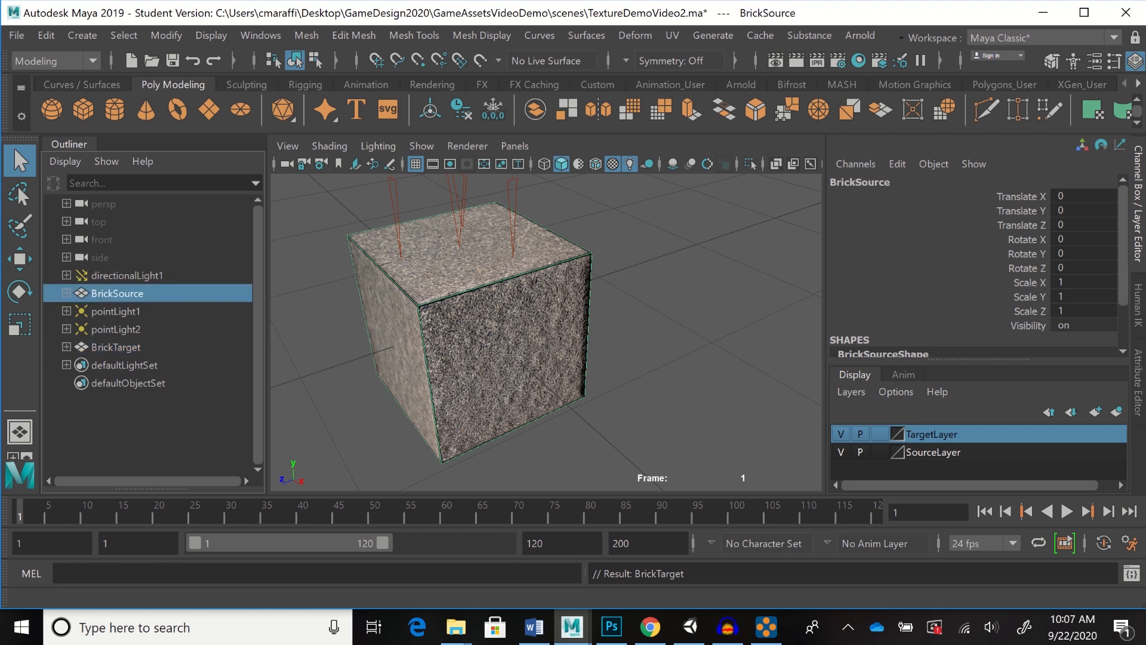
click(933, 452)
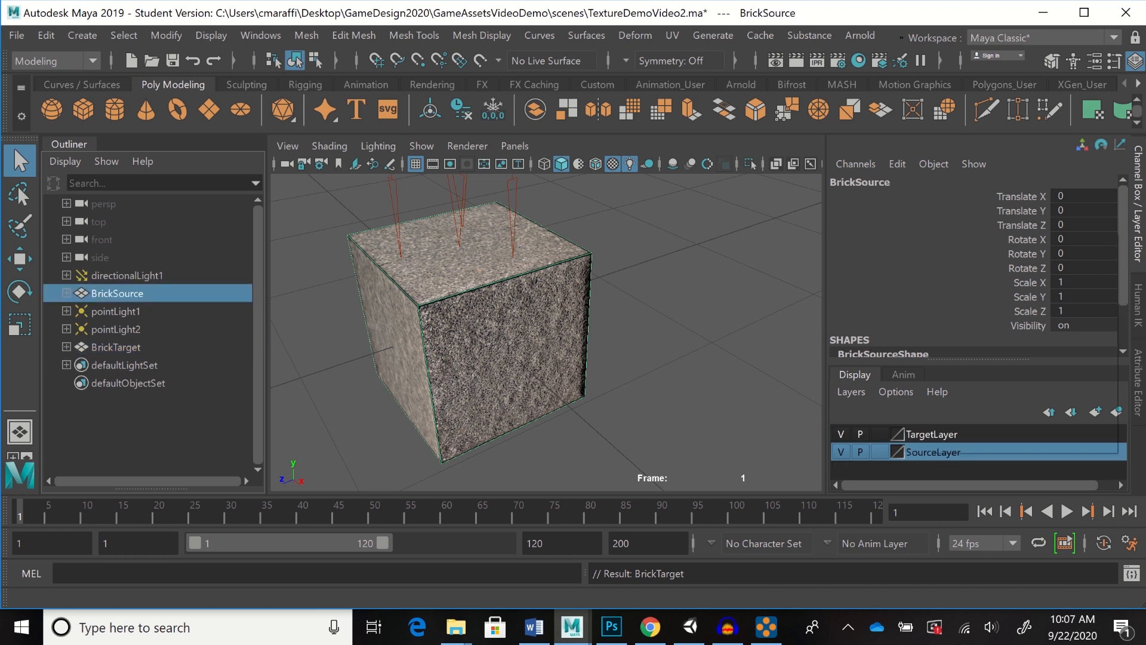
right_click(933, 452)
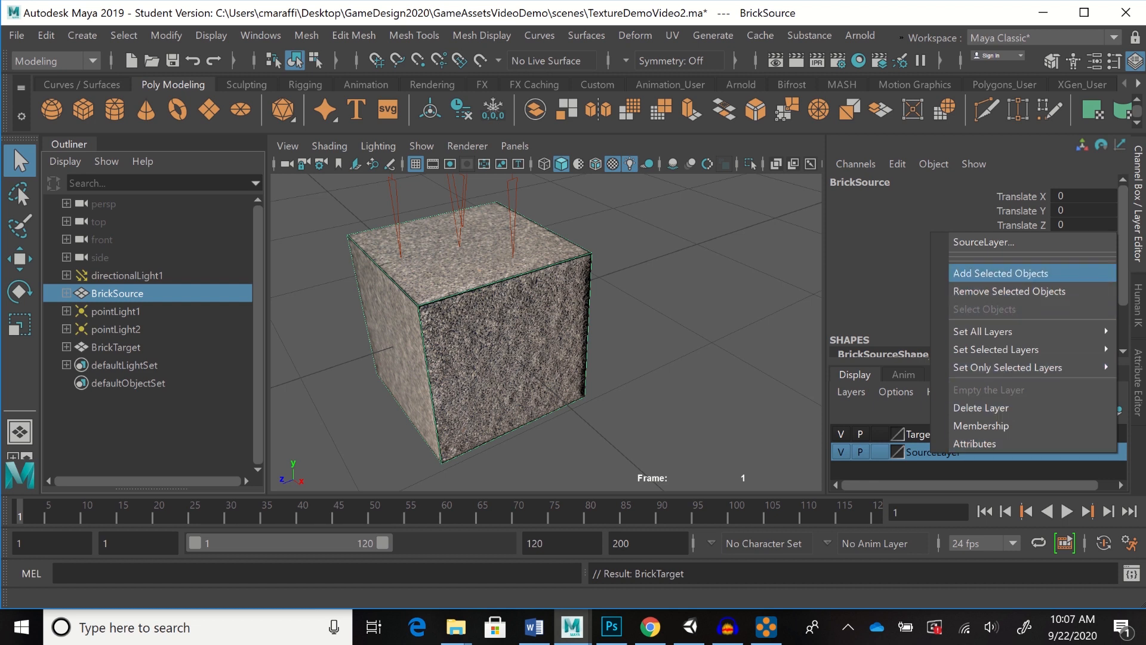
click(1001, 273)
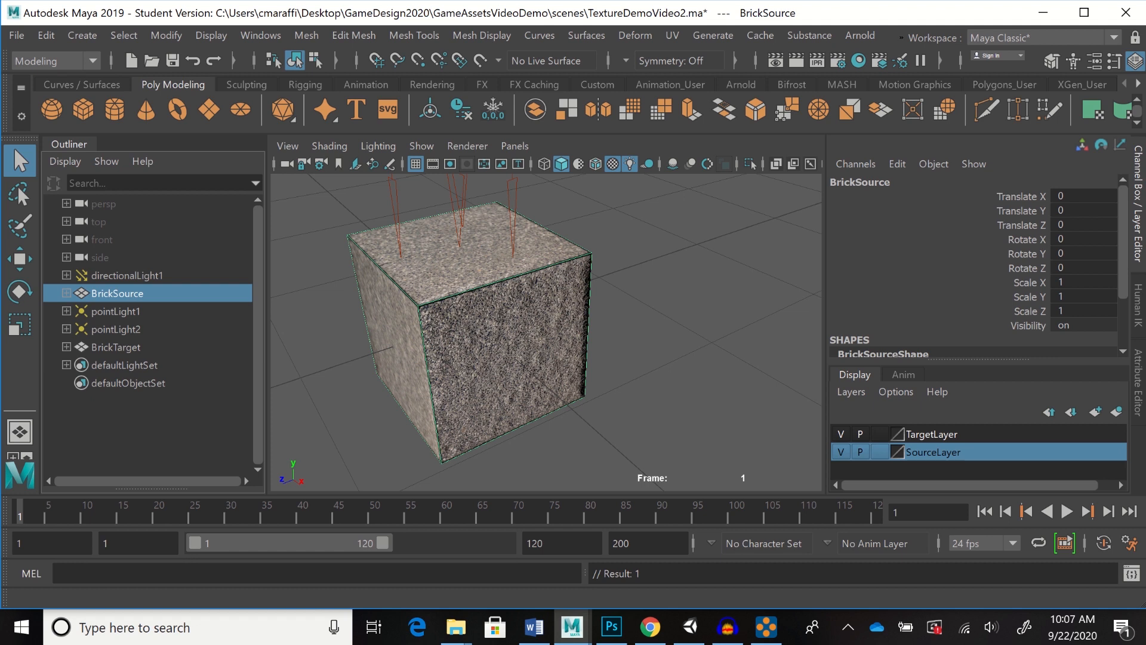
Add the BrickTarget cube to the TargetLayer display layer
click(115, 348)
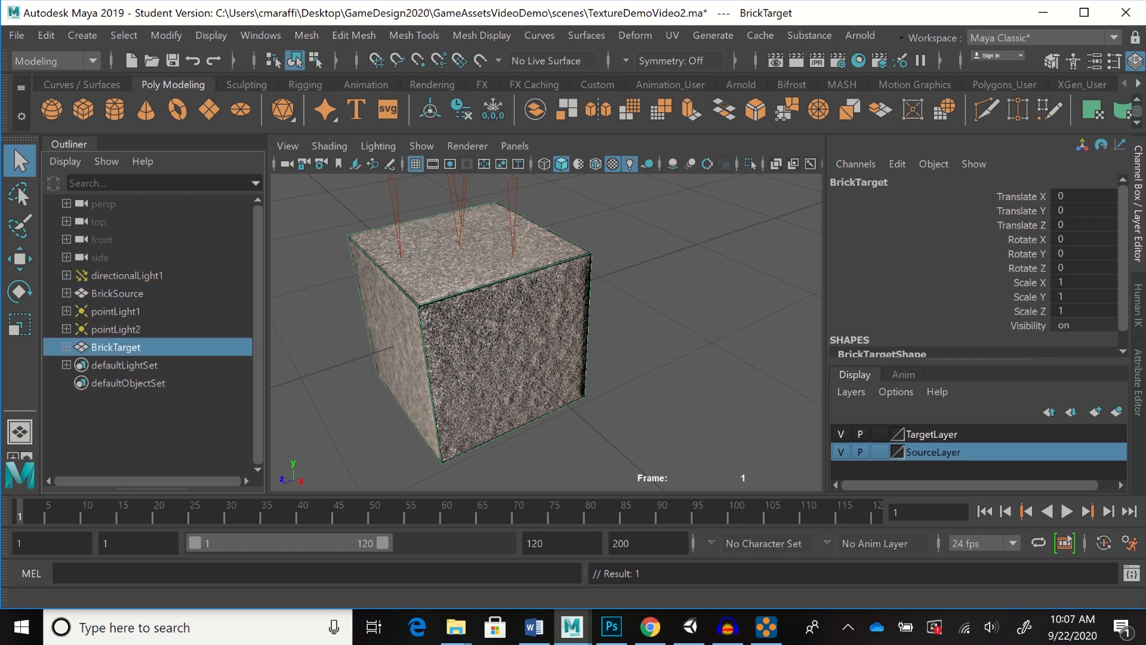
click(931, 434)
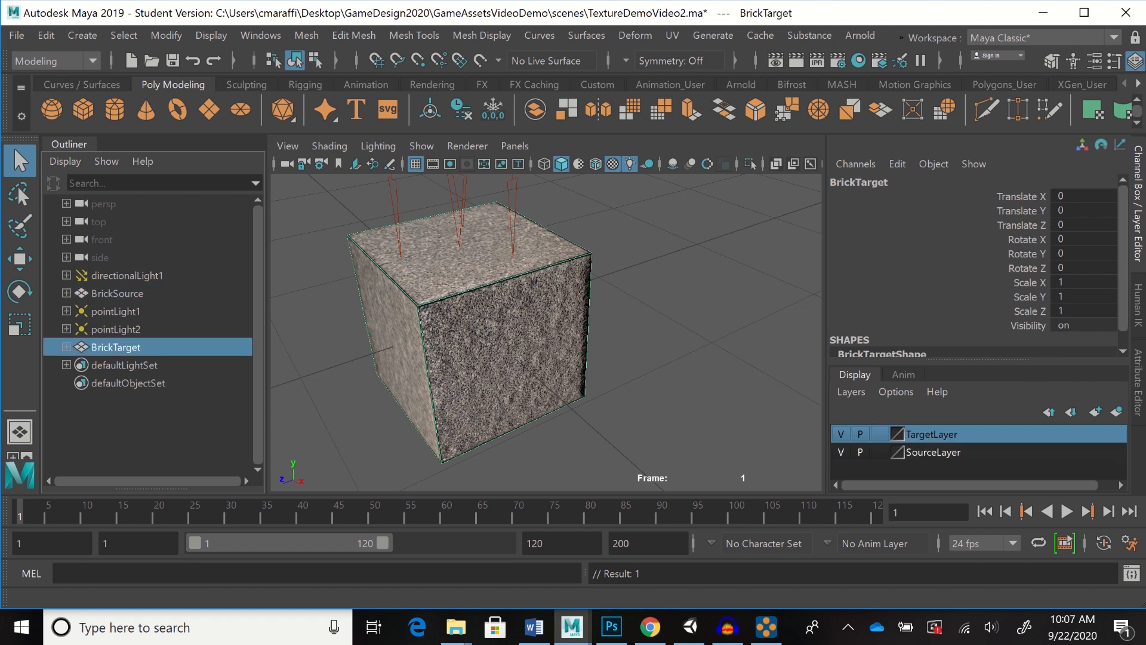
right_click(933, 434)
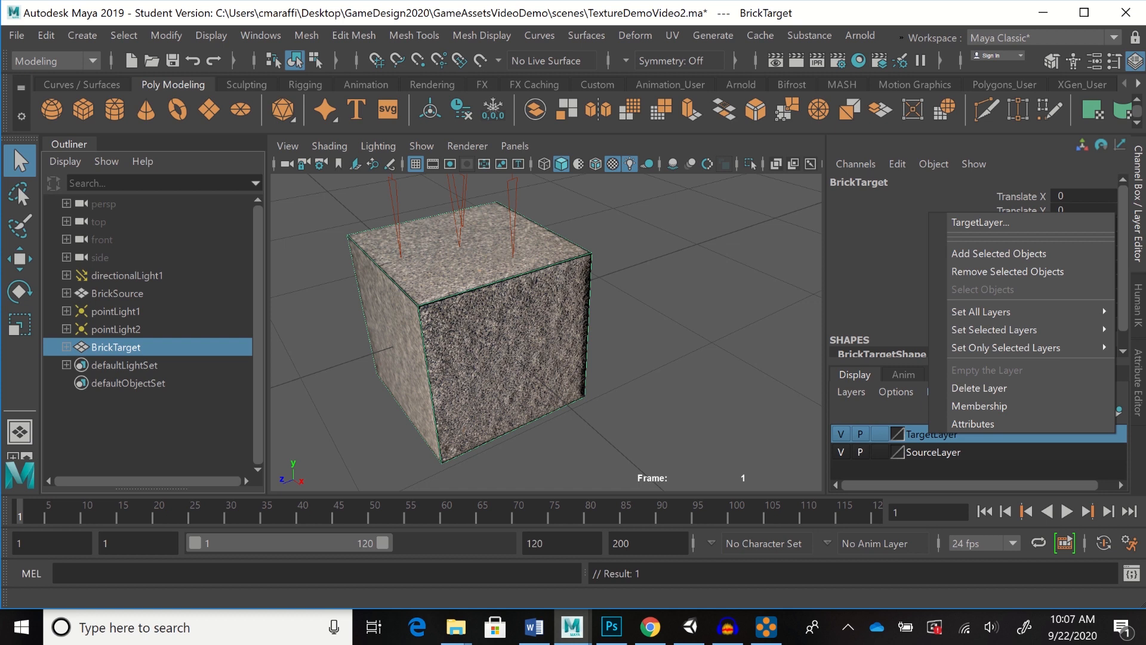
click(999, 254)
Check the layer assignments by hiding TargetLayer and SourceLayer and showing both again
click(841, 434)
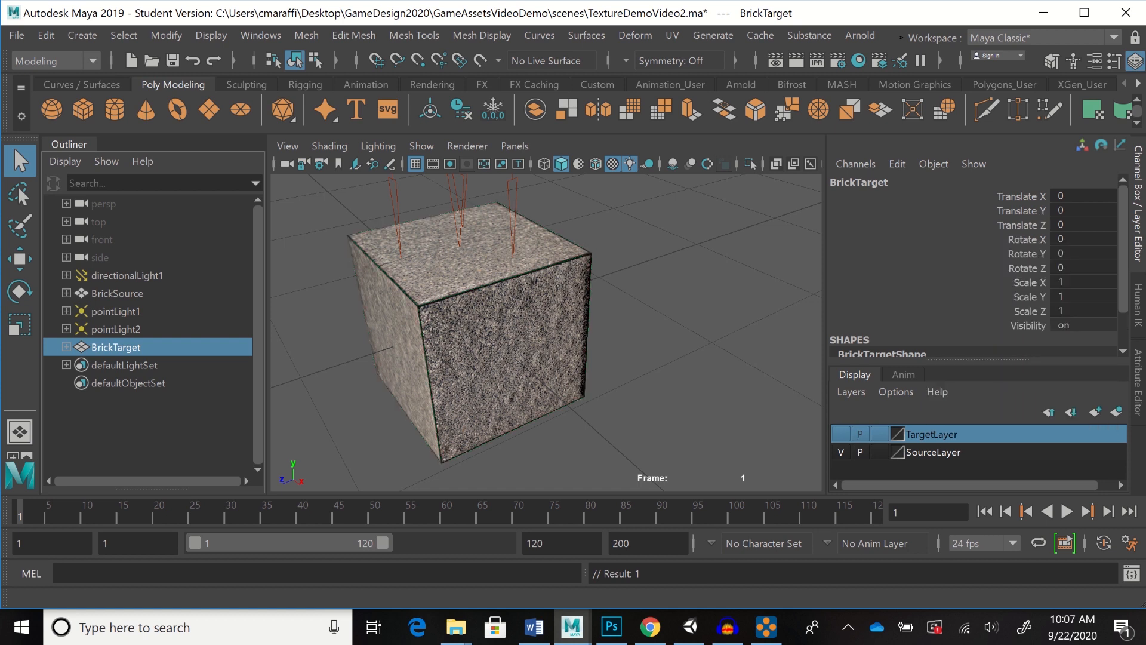
click(841, 452)
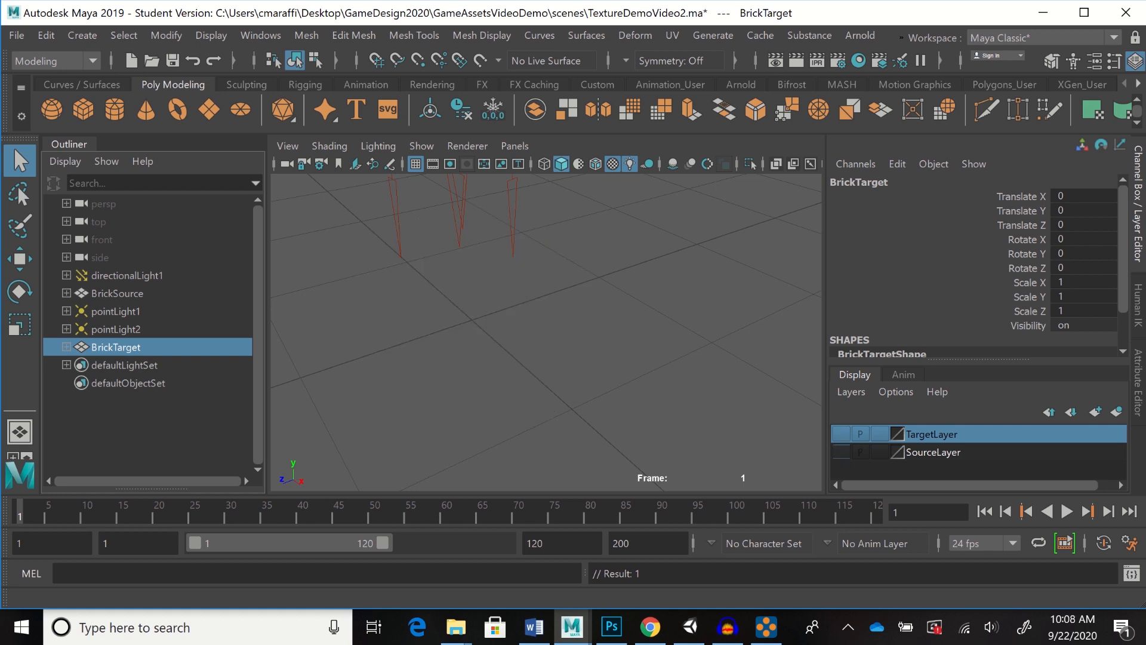
click(841, 452)
click(841, 434)
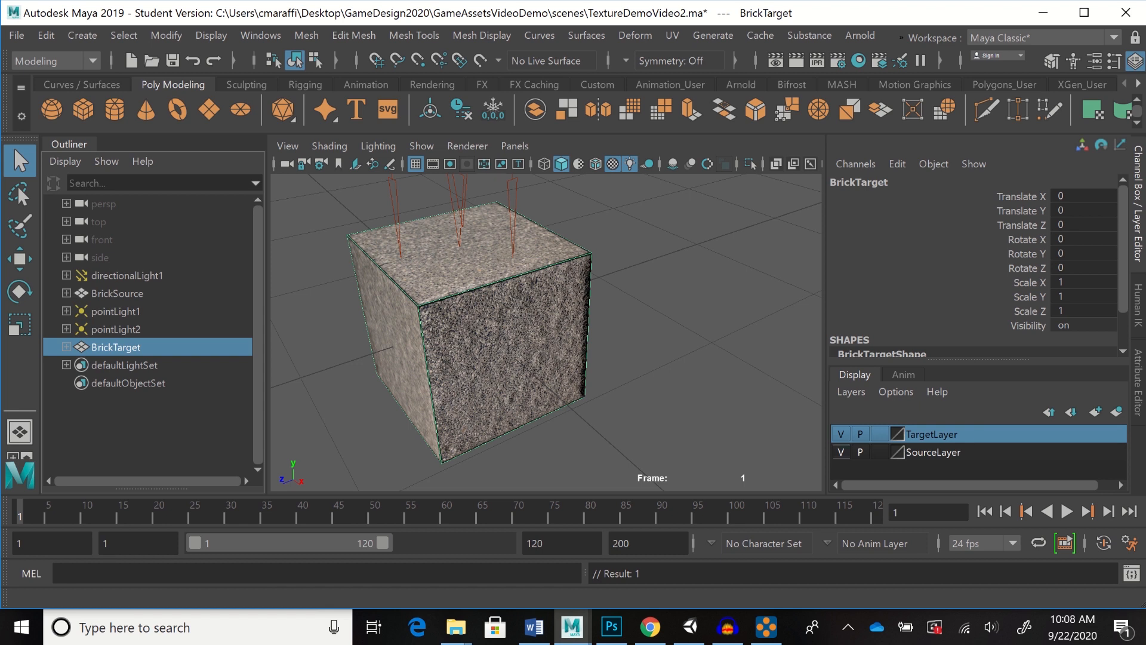
Hide SourceLayer and assign a new Blinn material to the BrickTarget cube
click(841, 452)
click(116, 329)
click(116, 347)
right_click(500, 146)
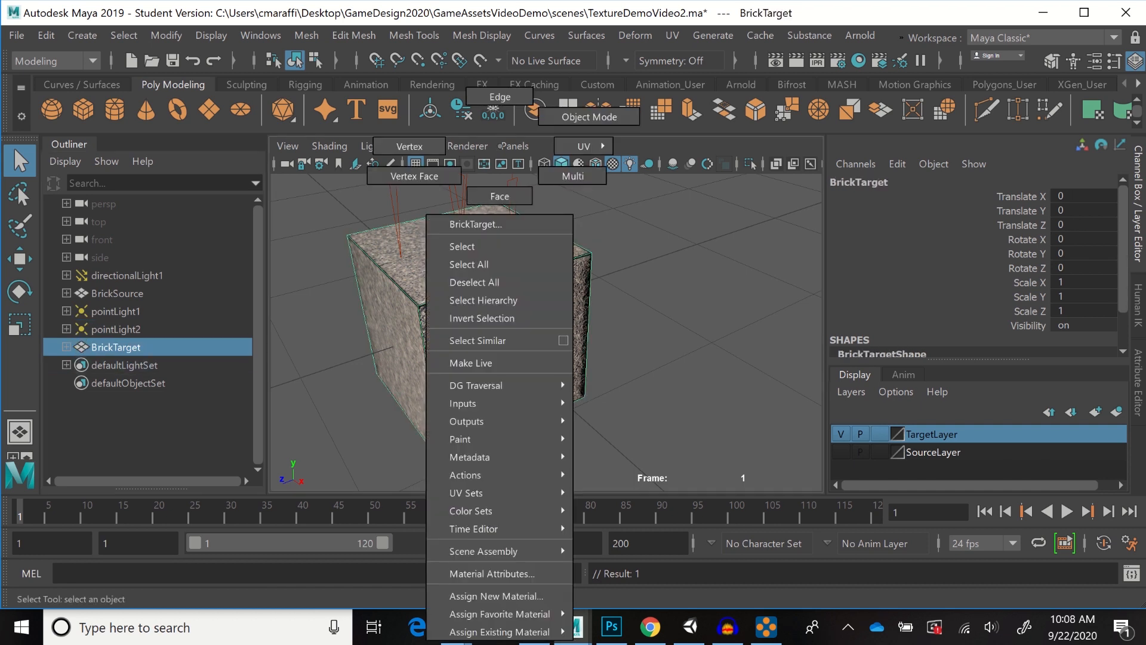
mouse_move(498, 614)
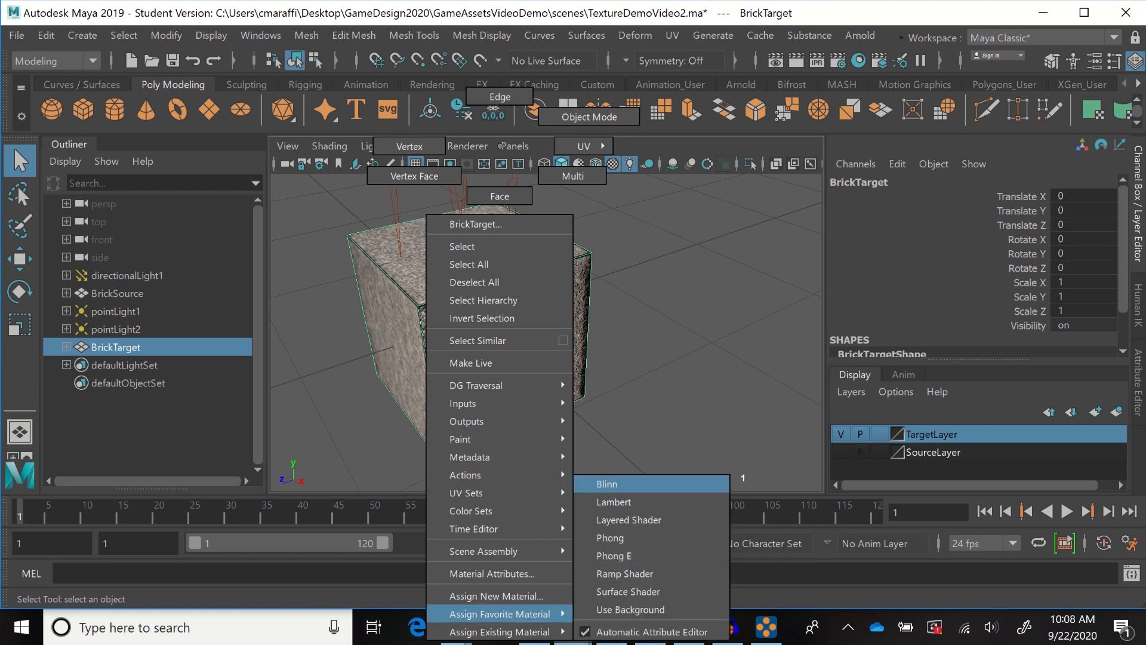
click(608, 483)
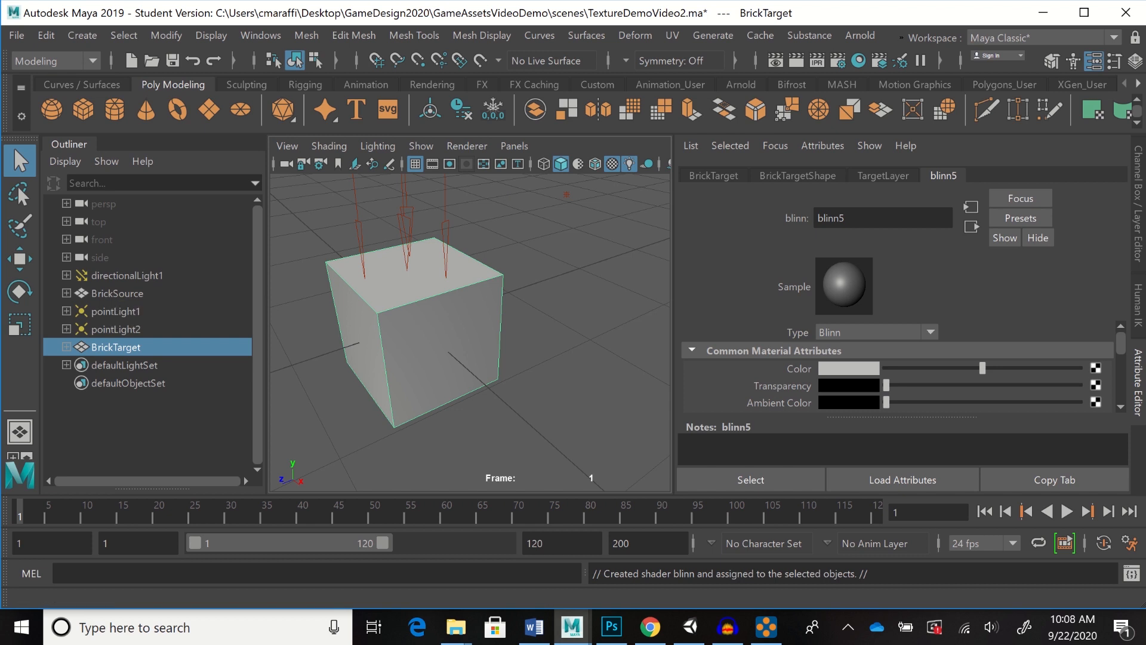
Show the SourceLayer, hide the TargetLayer, and select the BrickSource cube
key(ctrl+a)
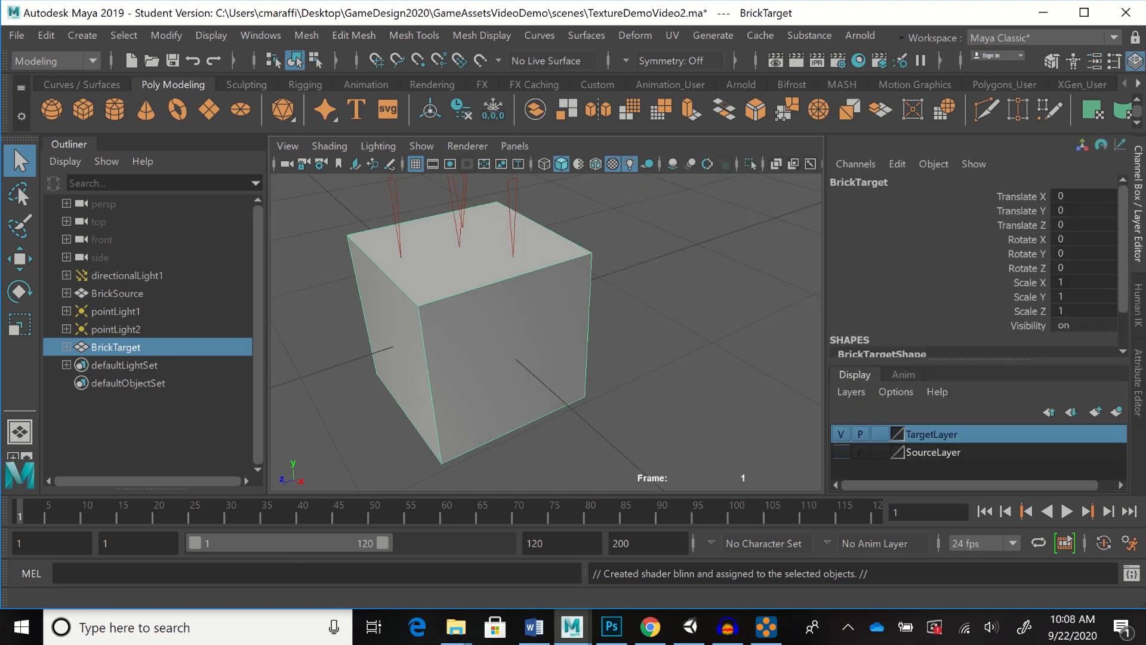
click(841, 453)
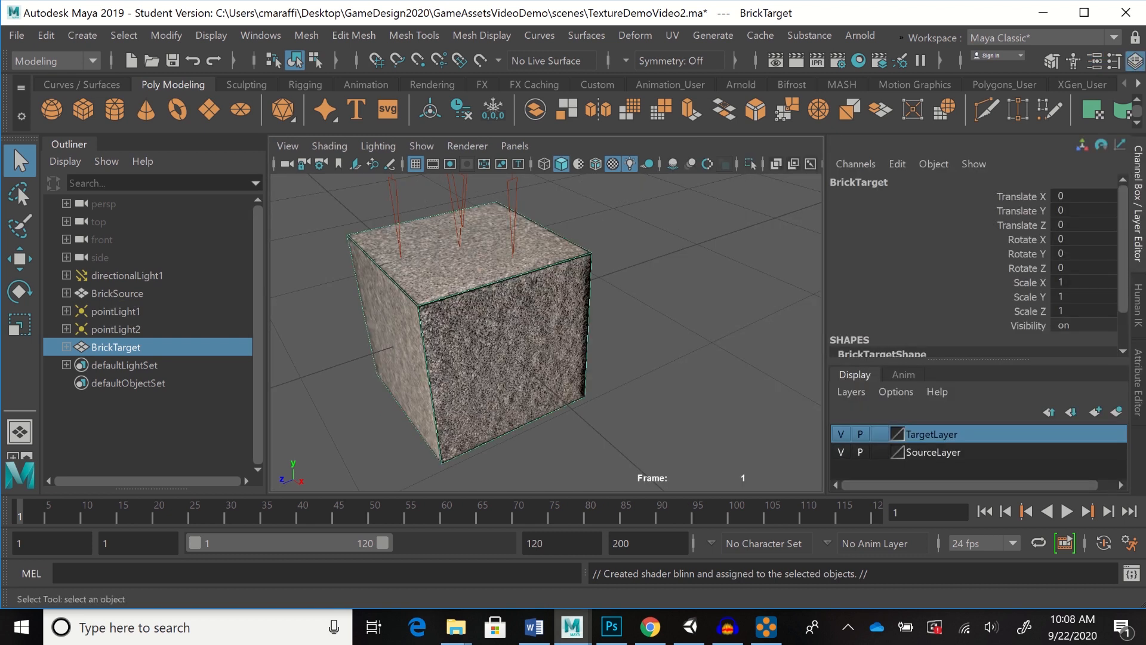
click(841, 434)
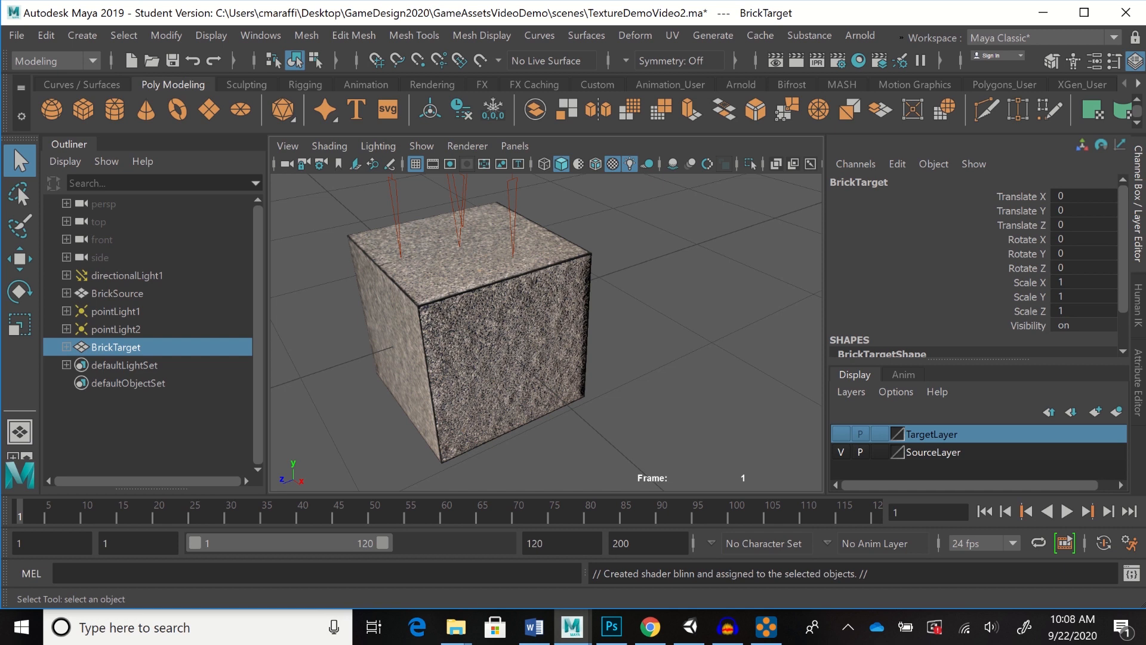
click(117, 293)
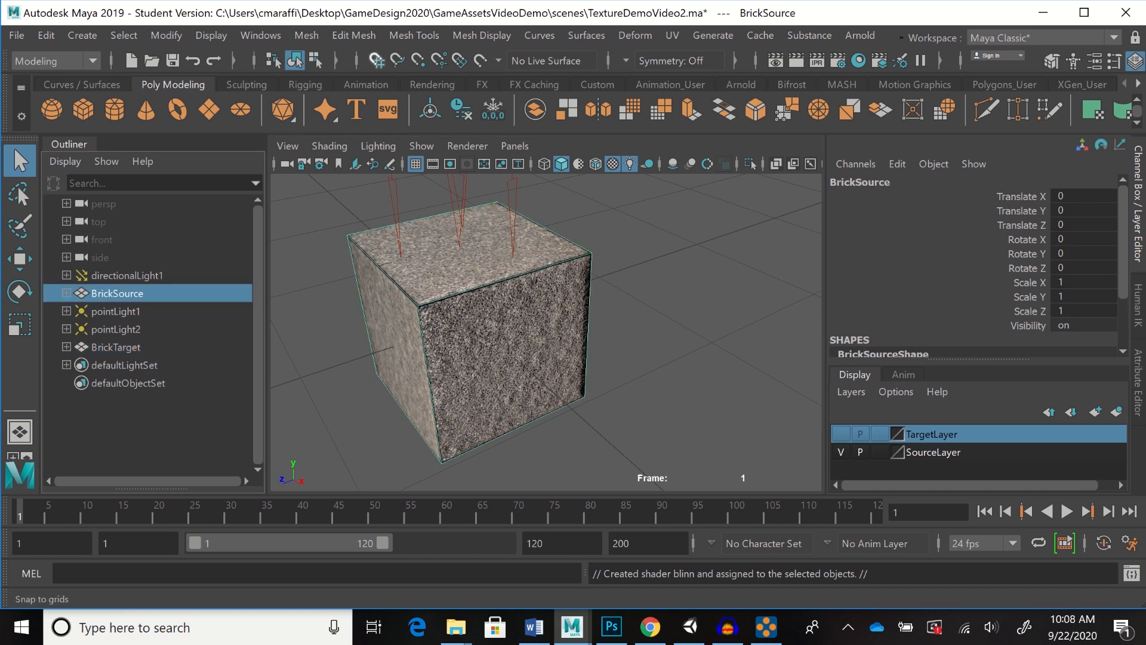
Bevel the BrickSource cube with a width of 0.0064 and 2 segments
click(354, 35)
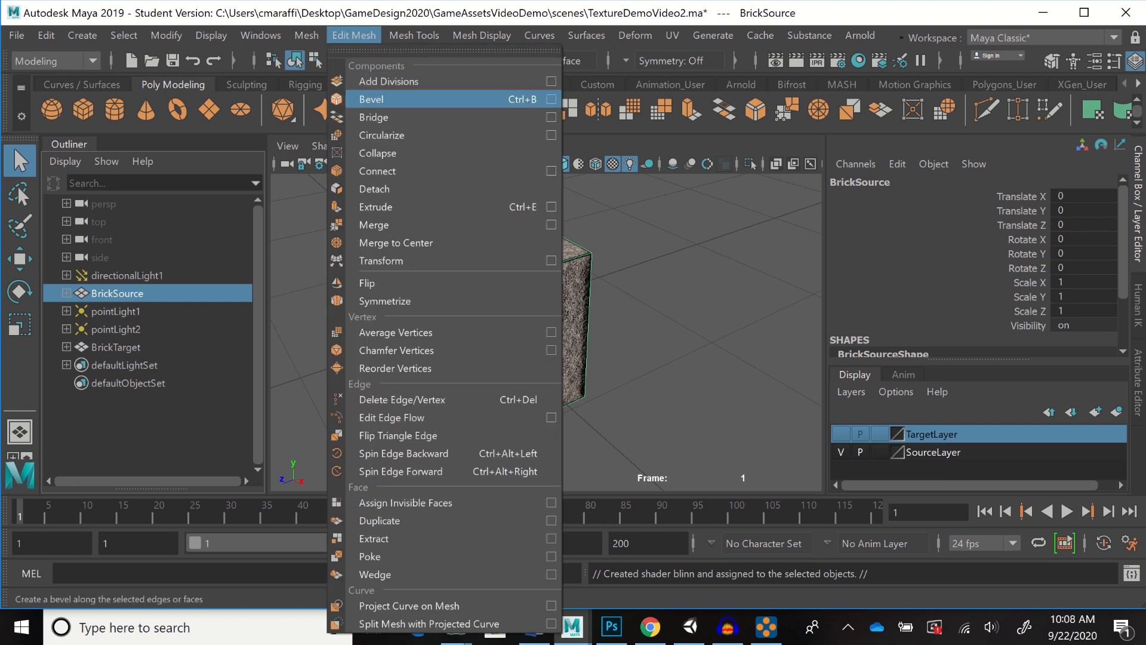
click(551, 99)
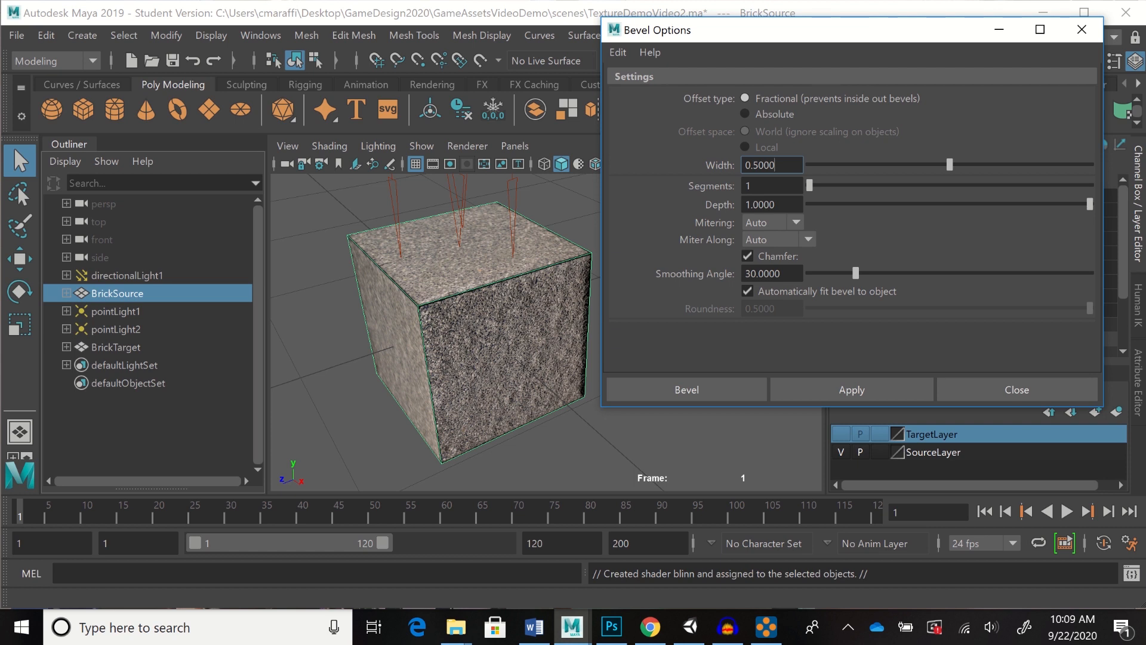
drag(949, 165, 810, 165)
drag(810, 165, 811, 165)
drag(809, 186, 835, 185)
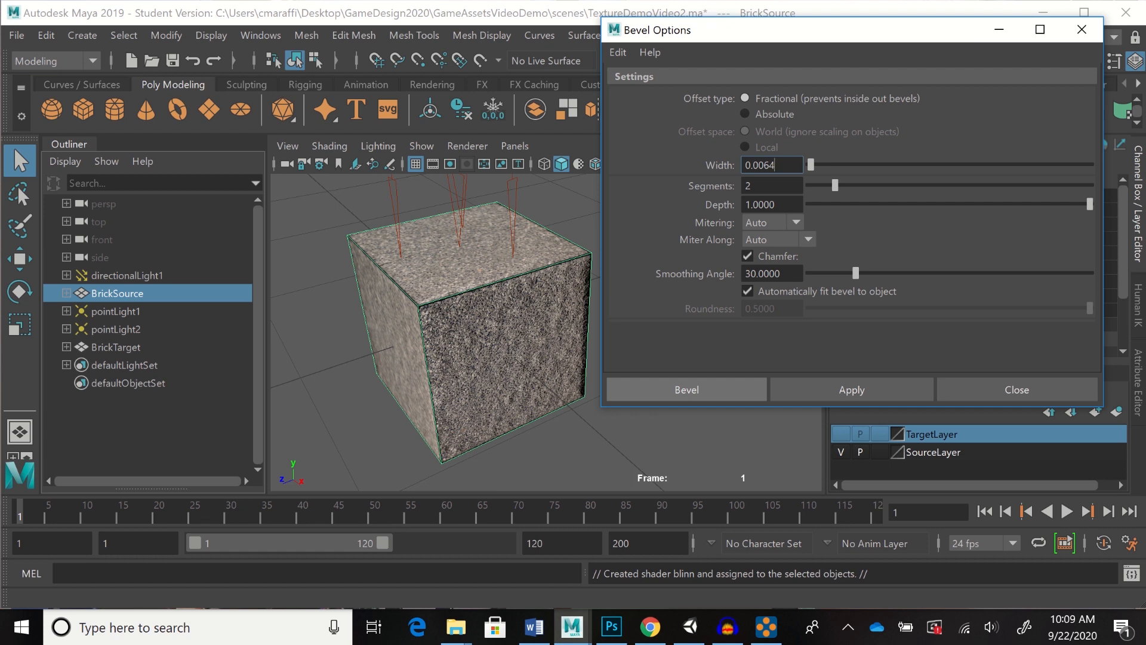
click(687, 390)
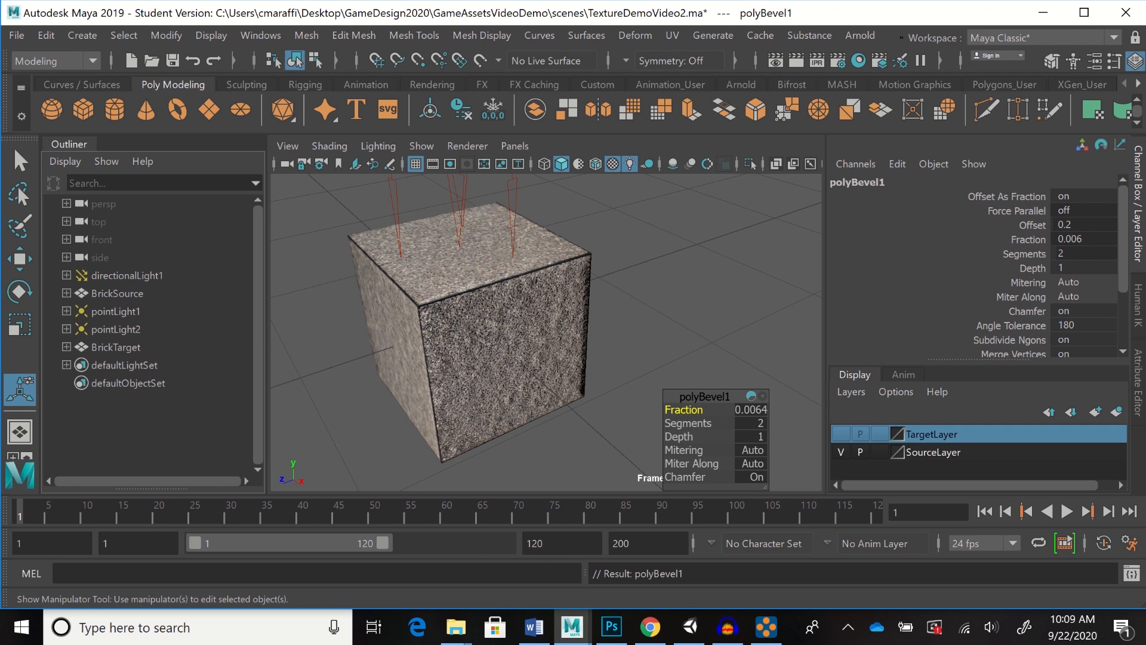
Widen the BrickSource bevel by setting its fraction to about 0.056, keeping 2 segments
key(ctrl+a)
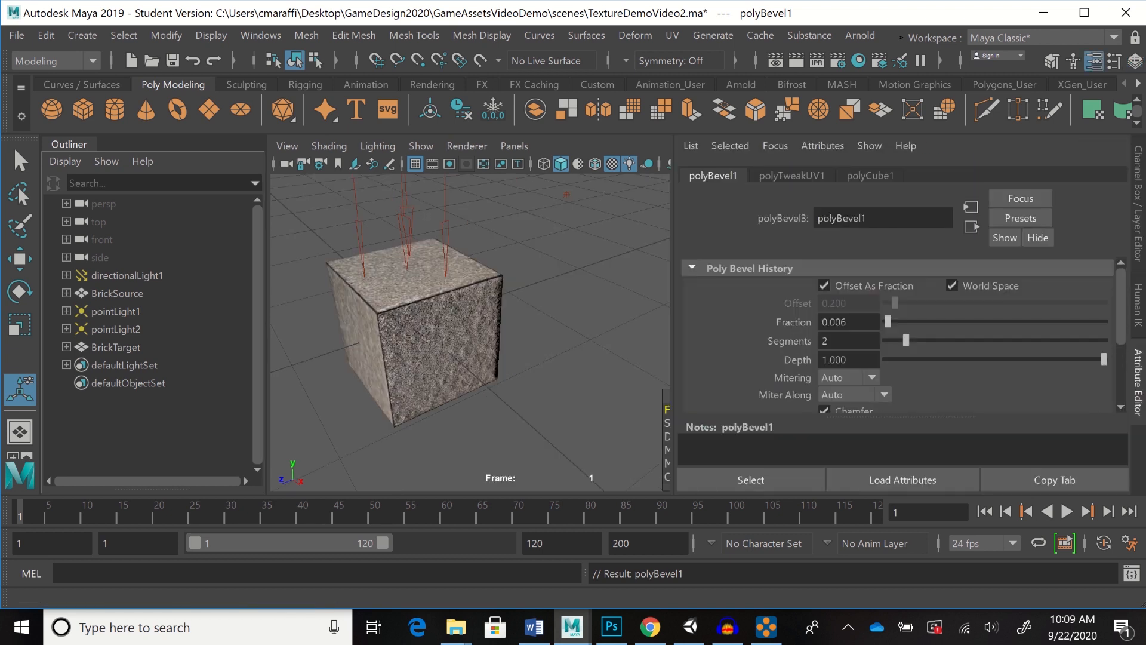
click(442, 334)
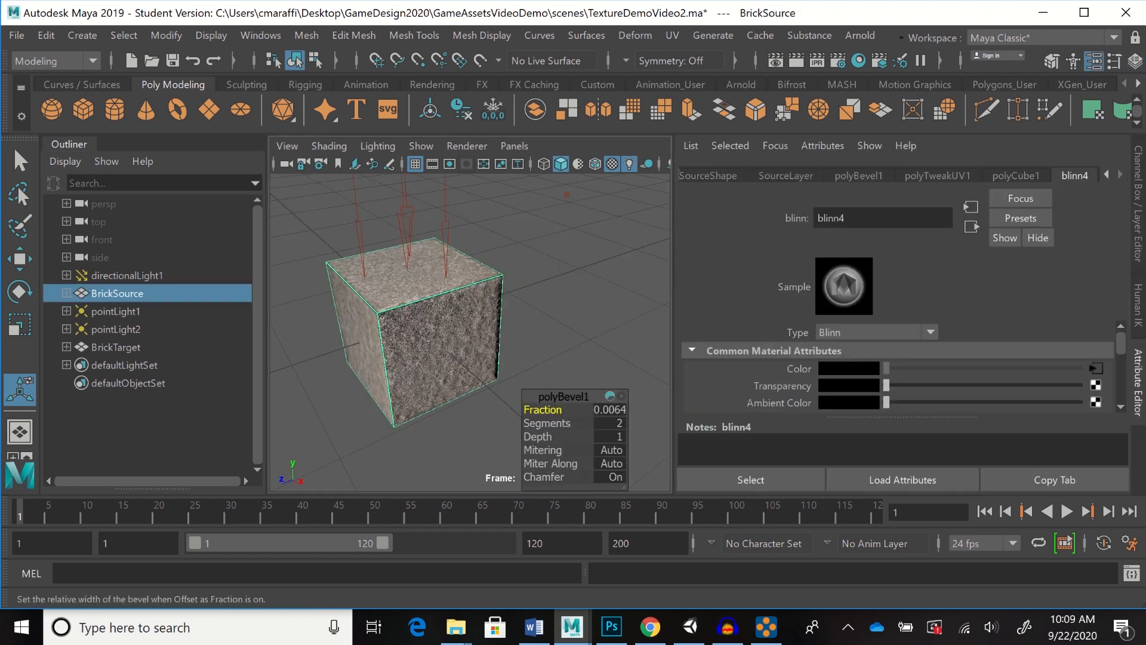
click(859, 175)
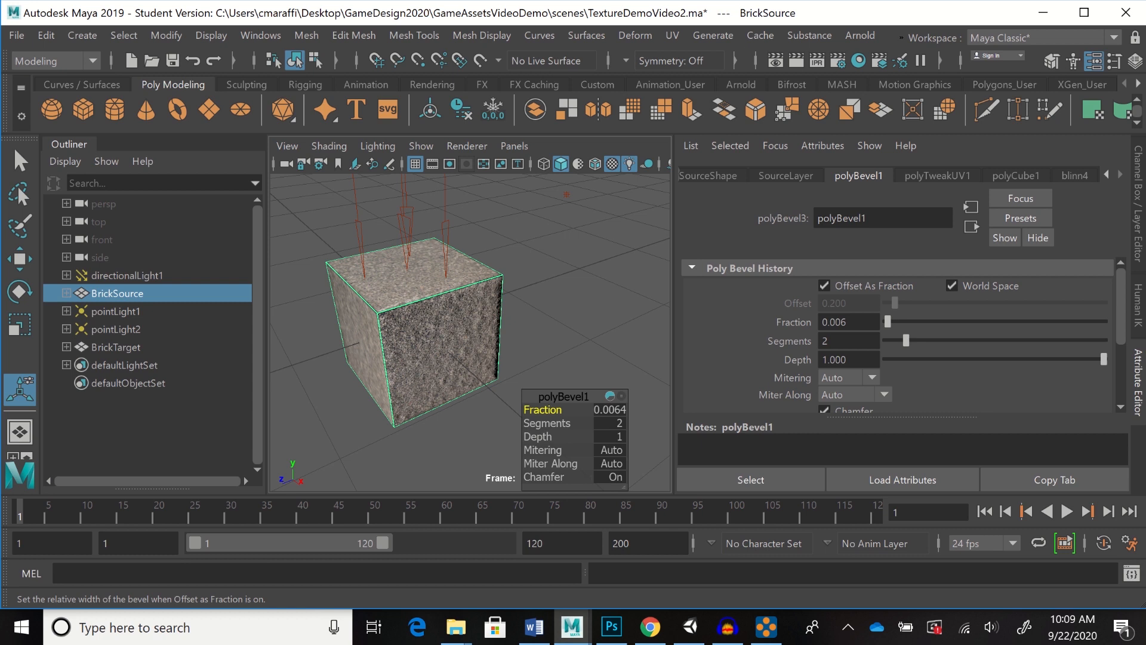
scroll(896, 335, down, 2)
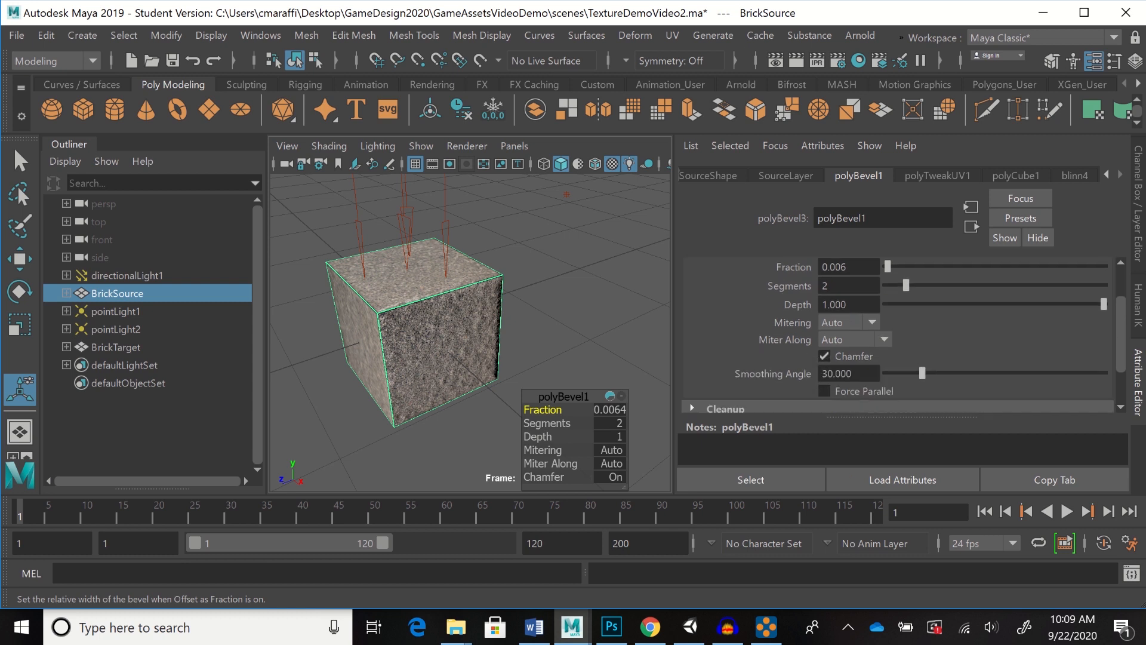
scroll(896, 335, up, 1)
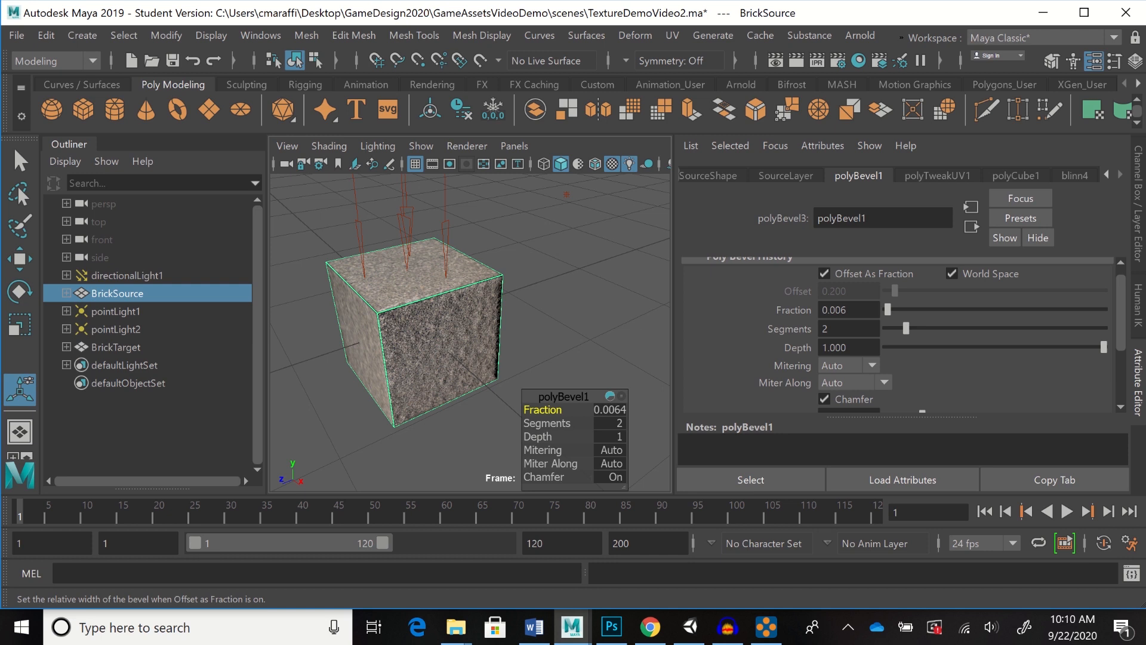
mouse_move(888, 309)
mouse_down()
mouse_move(913, 309)
mouse_move(899, 309)
mouse_up()
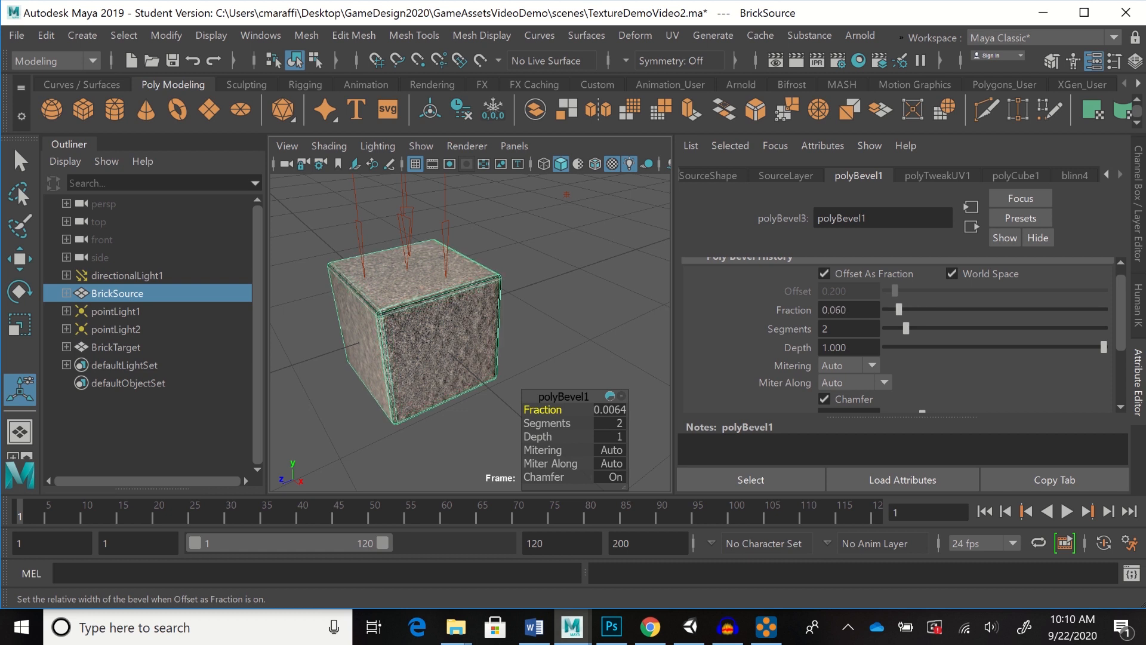
drag(899, 309, 898, 309)
mouse_move(906, 329)
mouse_down()
mouse_move(946, 328)
mouse_move(886, 328)
mouse_move(906, 328)
mouse_up()
Set the BrickSource bevel's depth to about -0.579 so the edges form recessed grooves
scroll(470, 333, up, 5)
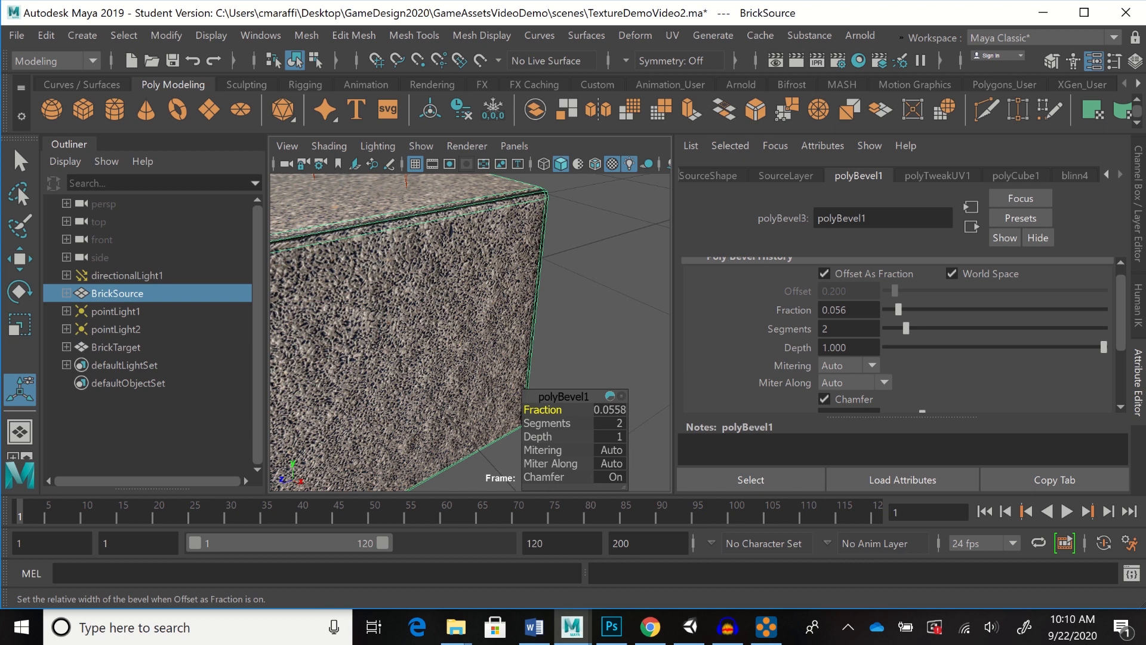
drag(1104, 347, 932, 347)
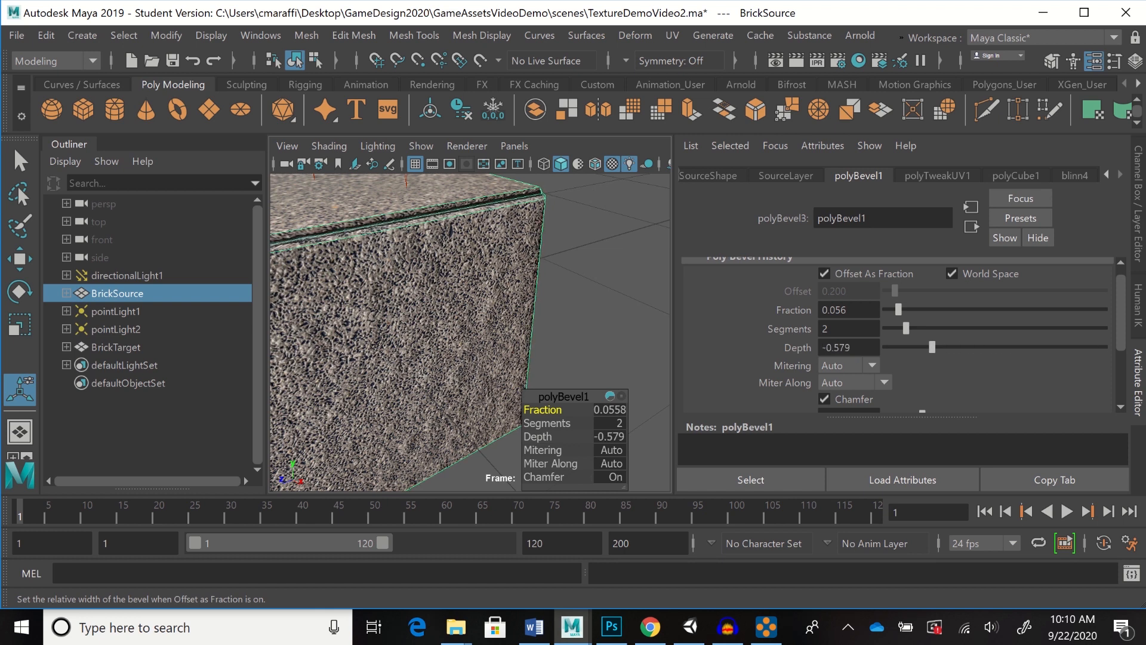
key(f)
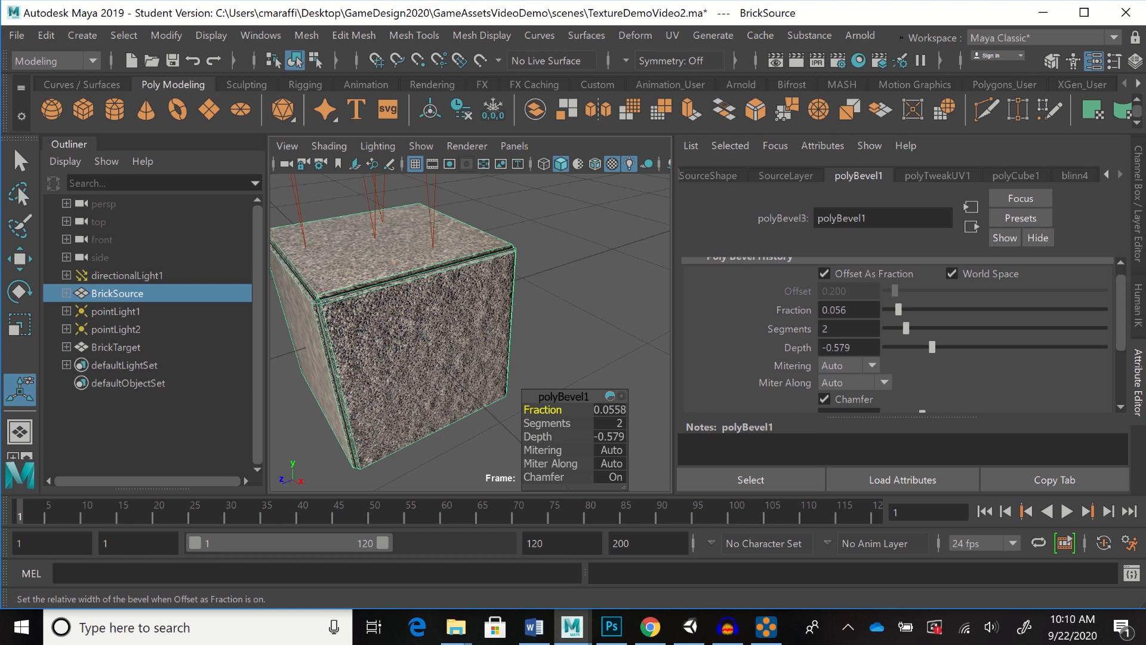
alt+drag(478, 323, 477, 272)
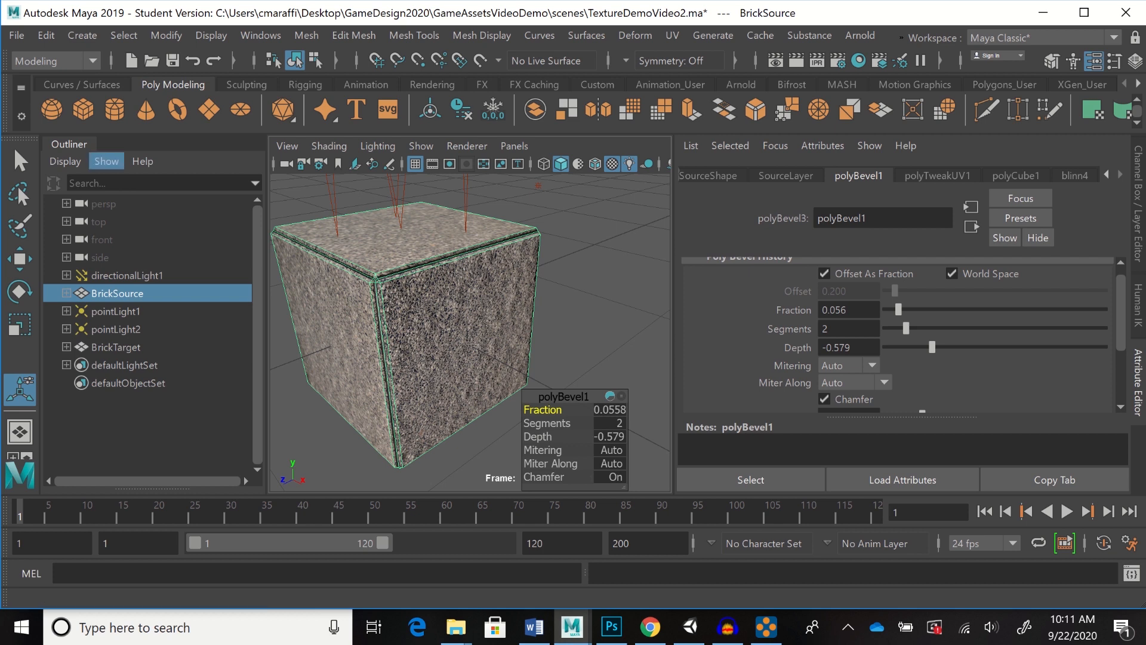
Delete the construction history of BrickSource
click(82, 35)
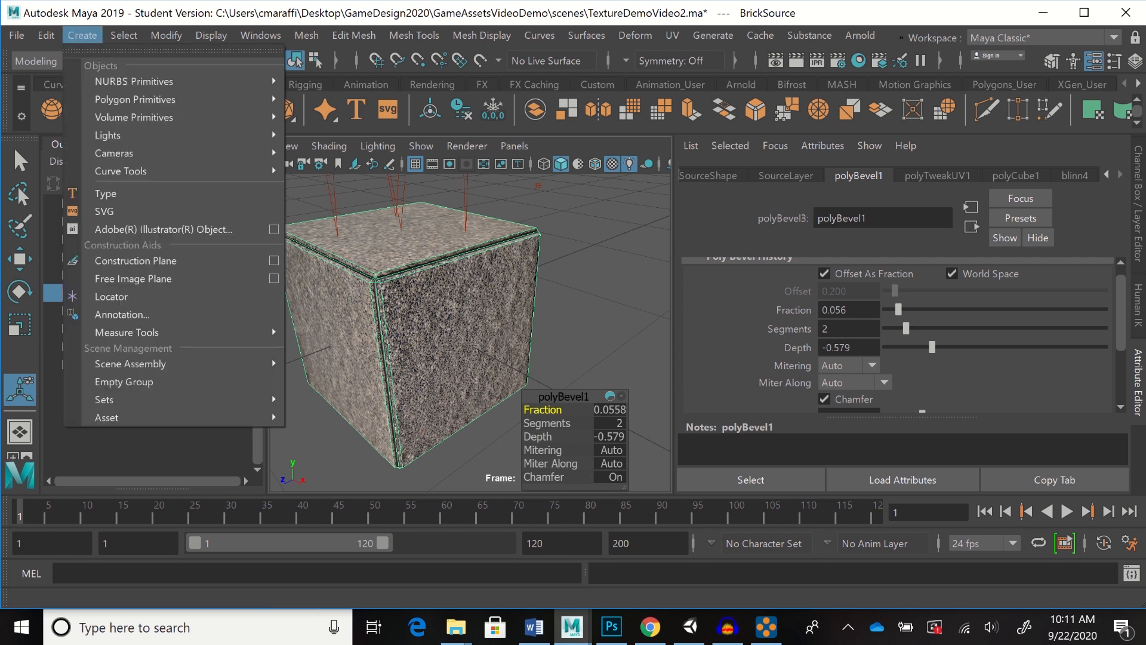
mouse_move(46, 35)
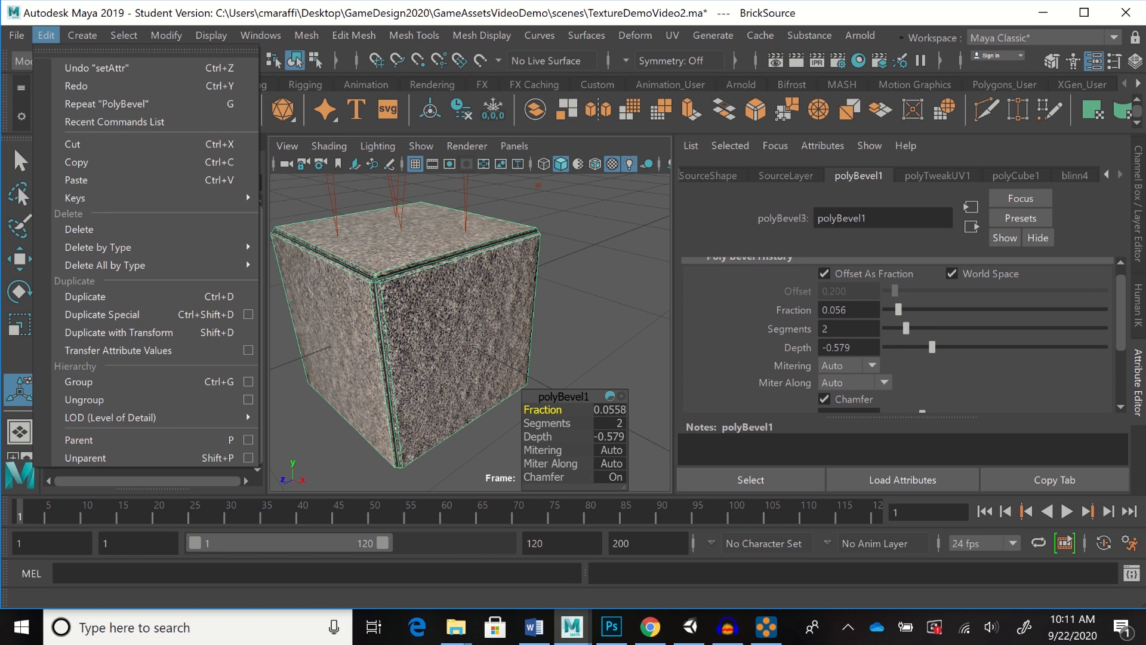
mouse_move(99, 247)
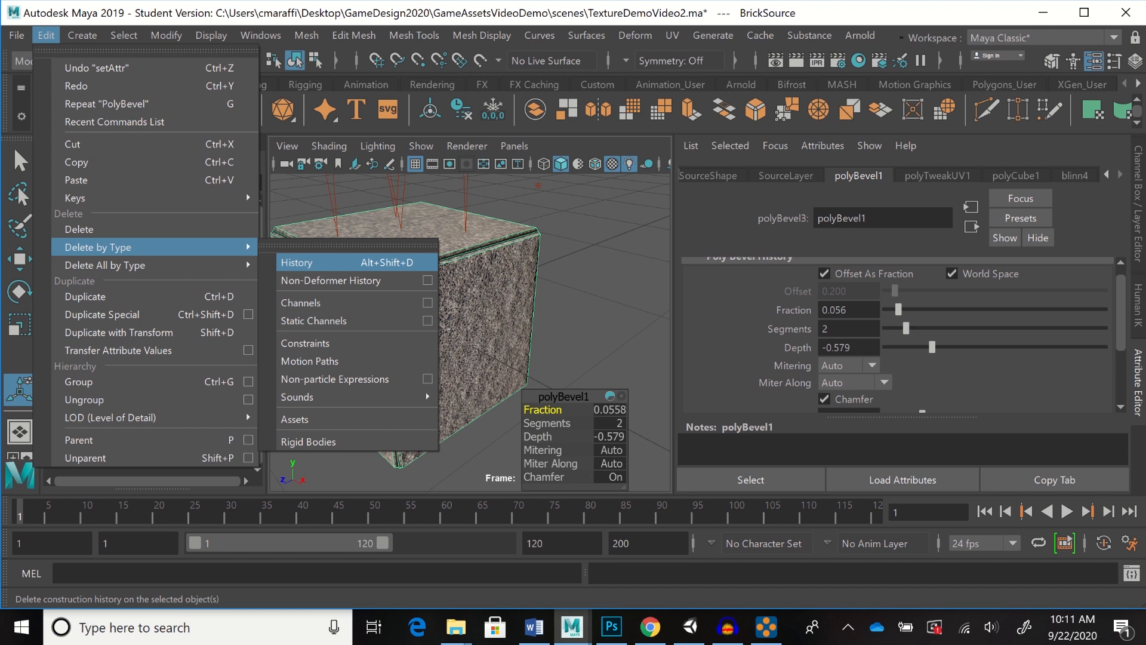
click(322, 262)
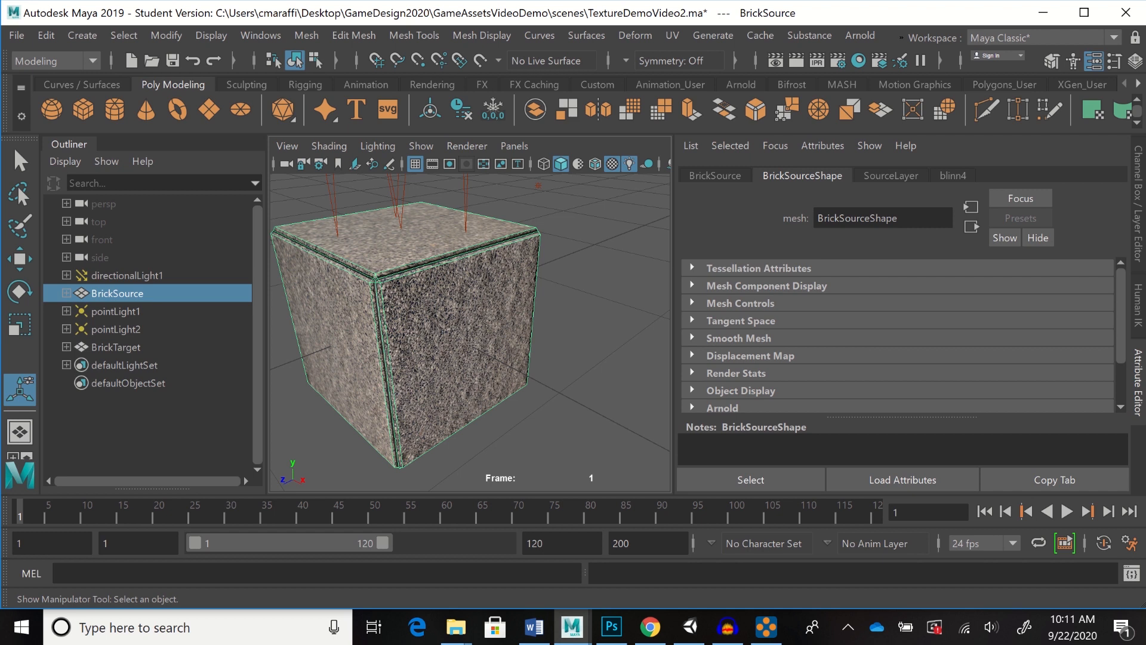
Show the TargetLayer together with the SourceLayer and select the BrickTarget cube
alt+drag(418, 335, 508, 319)
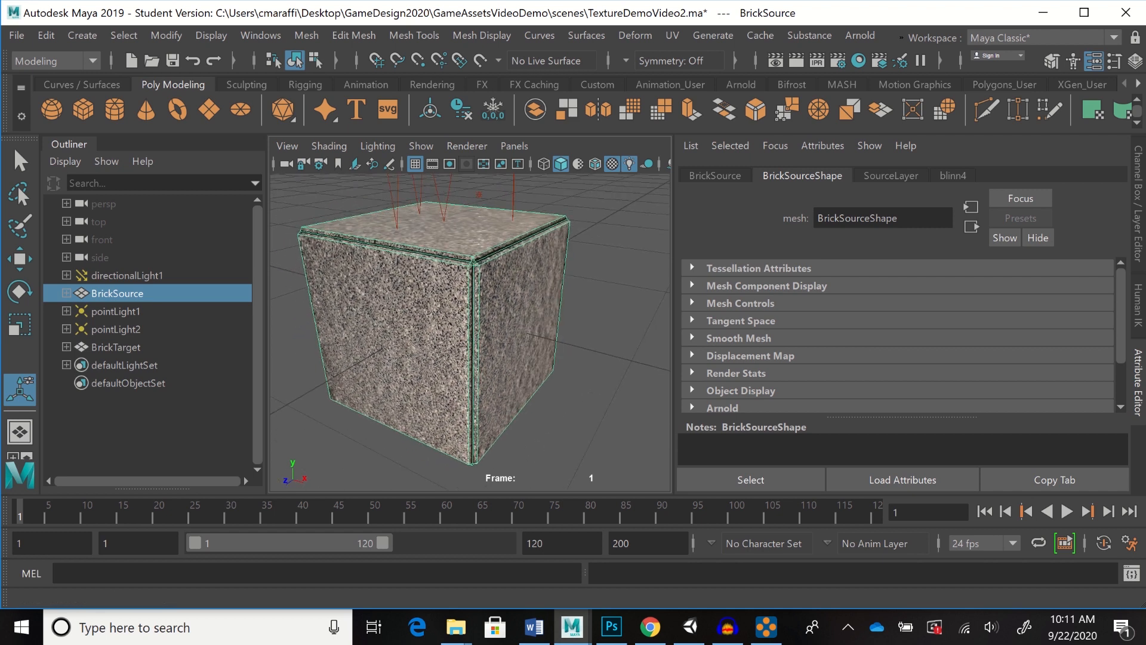
key(ctrl+a)
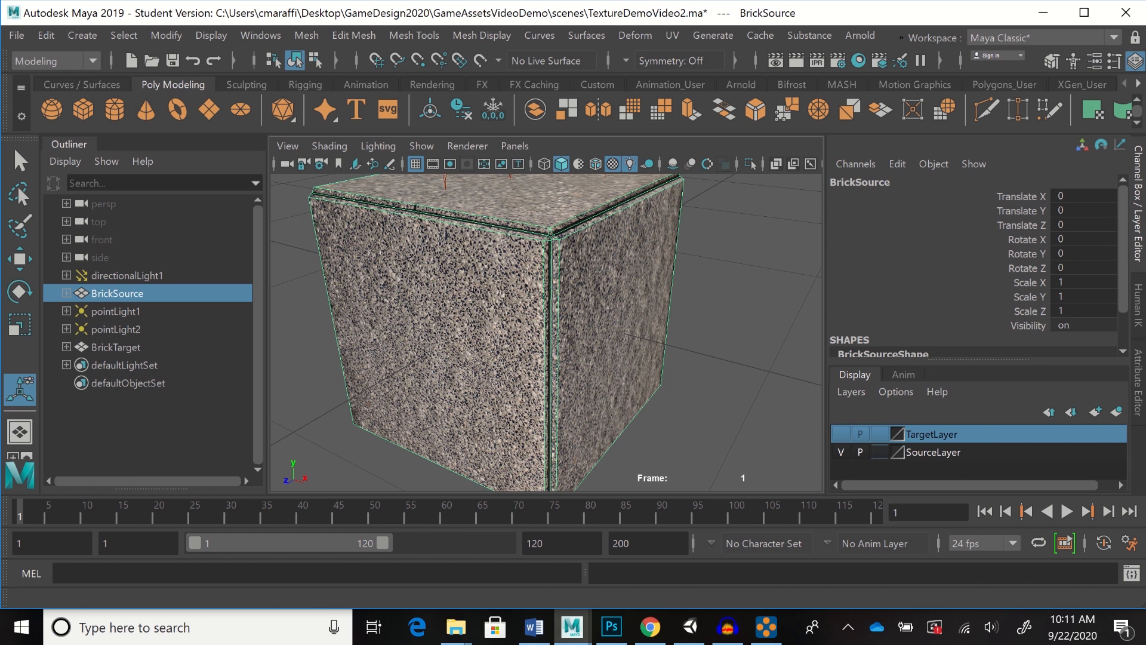
click(840, 434)
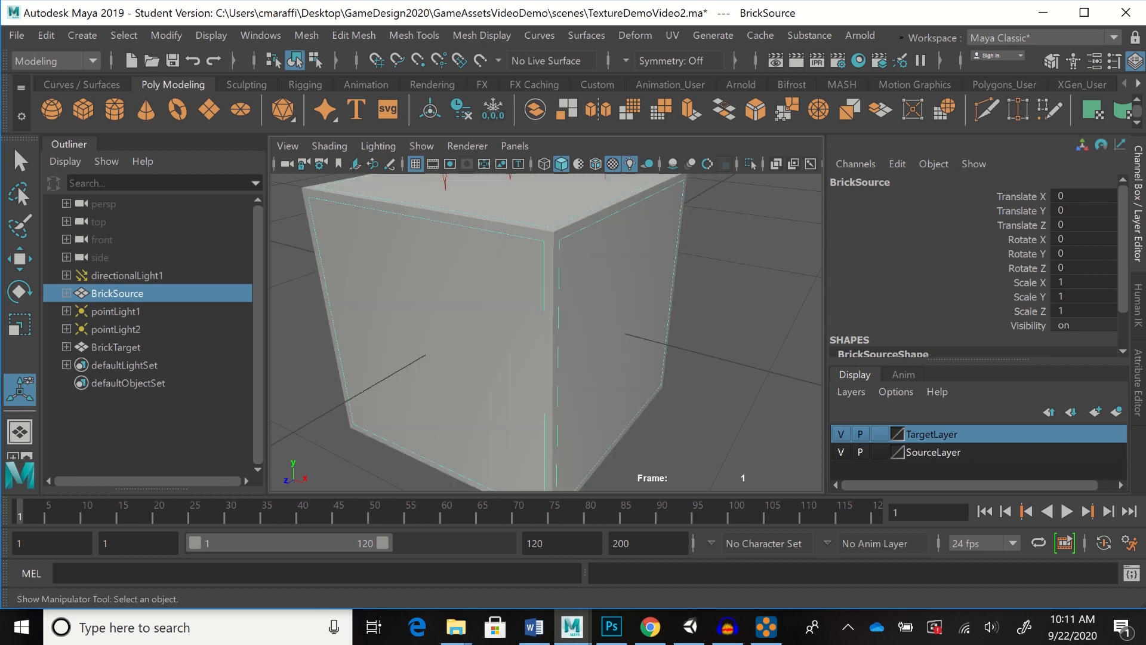
scroll(546, 331, down, 3)
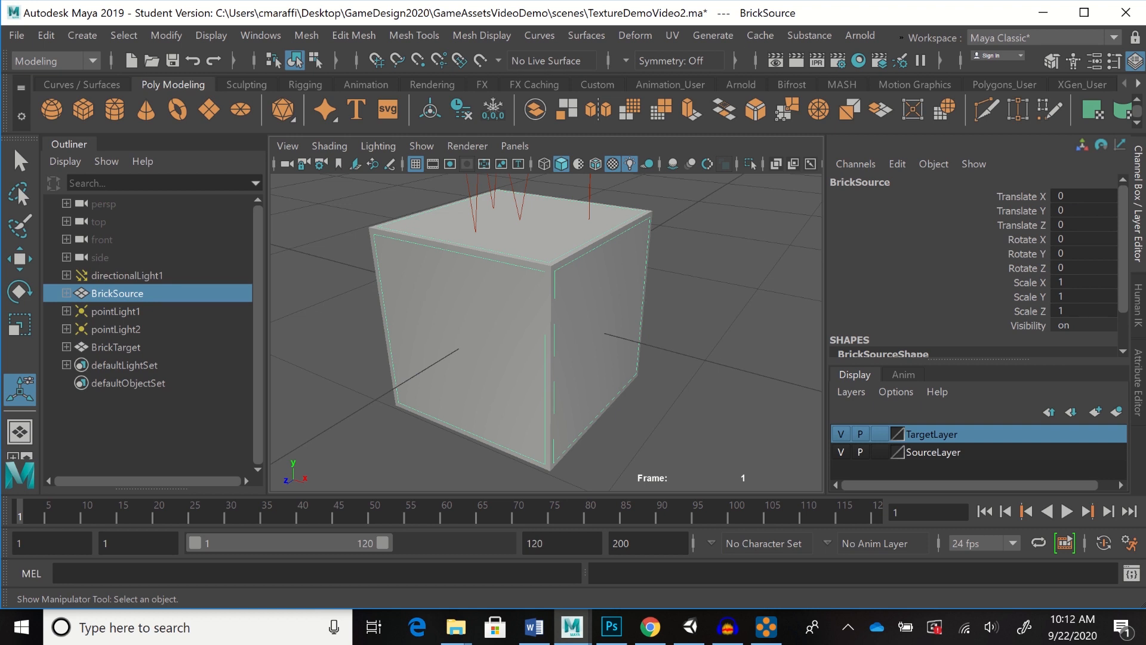
click(116, 346)
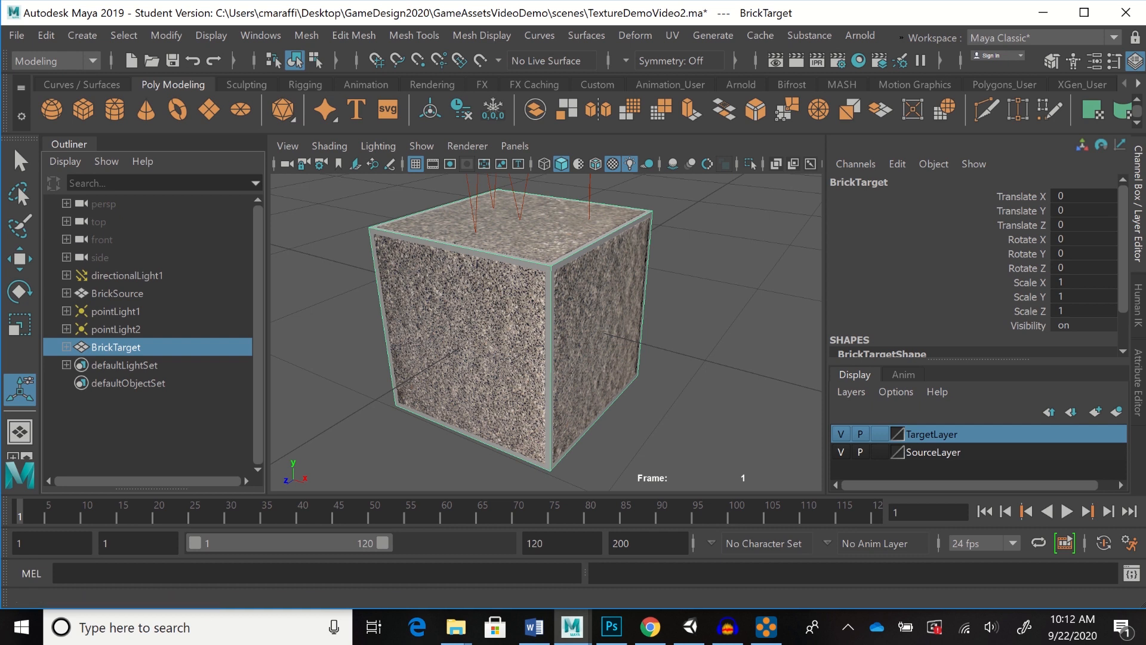
Save the scene under its current name, accepting the student version notice
click(17, 35)
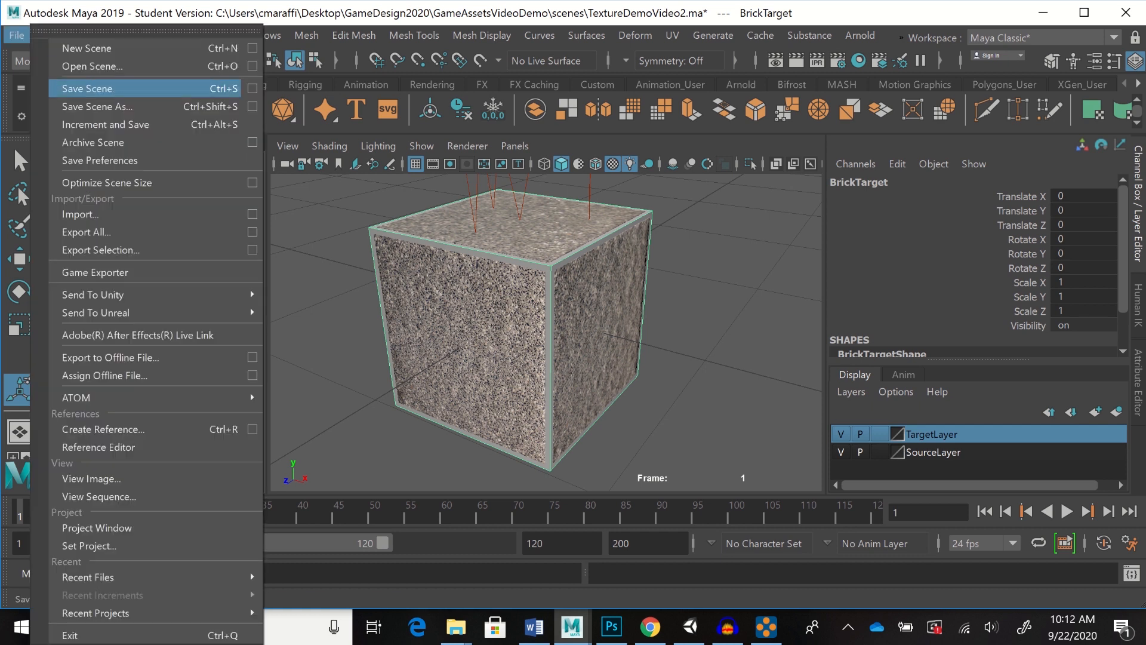
click(90, 89)
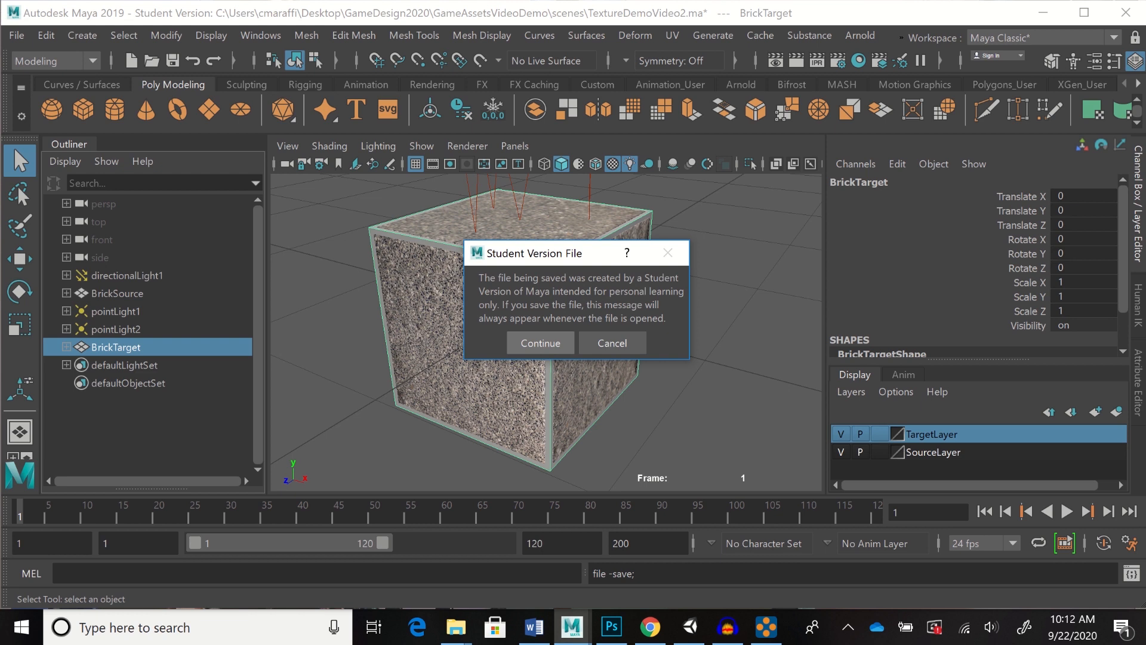
click(541, 343)
key(t)
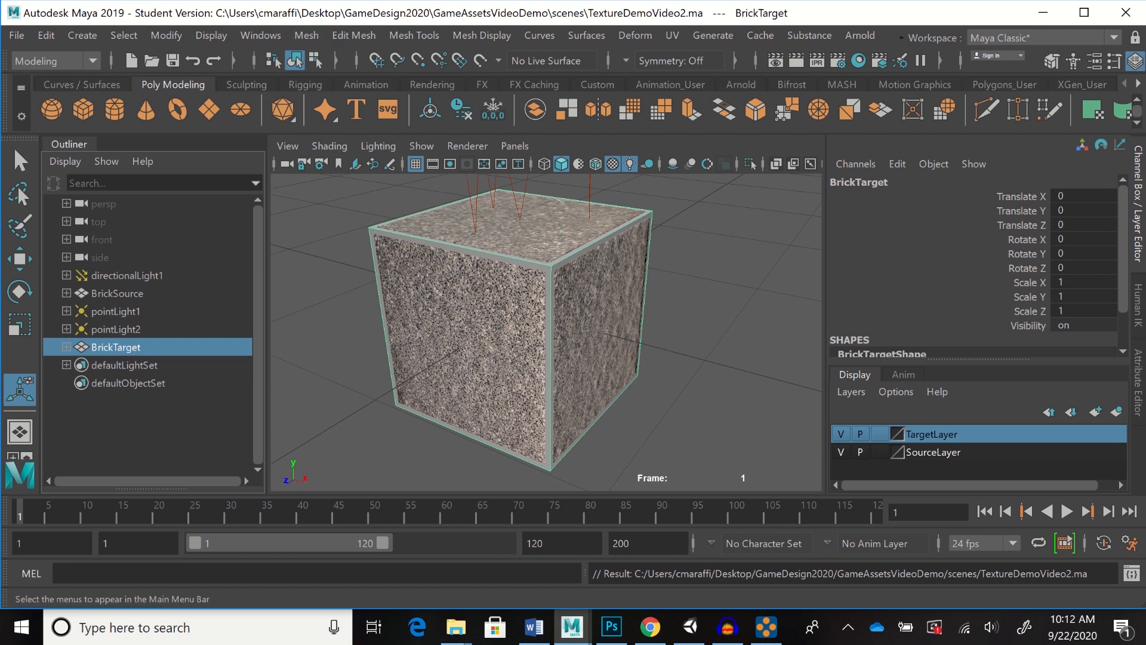
Switch to the Rendering menu set and open Transfer Maps with BrickTarget as the target mesh
click(90, 61)
key(Down)
key(Down)
key(Down)
key(Down)
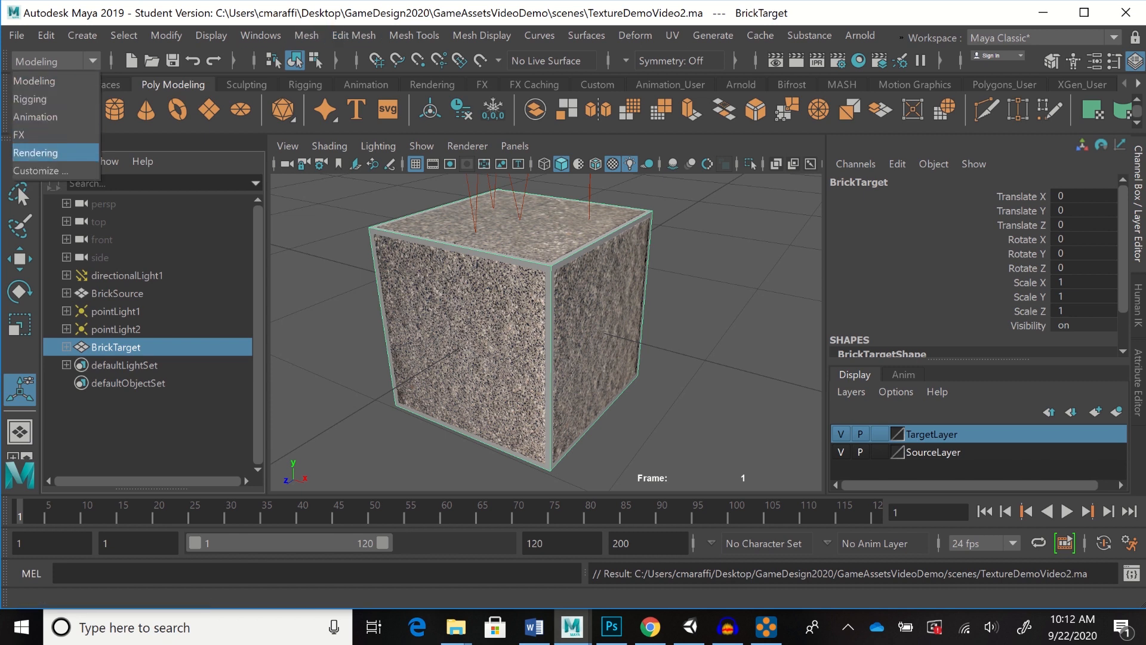
key(Return)
click(331, 35)
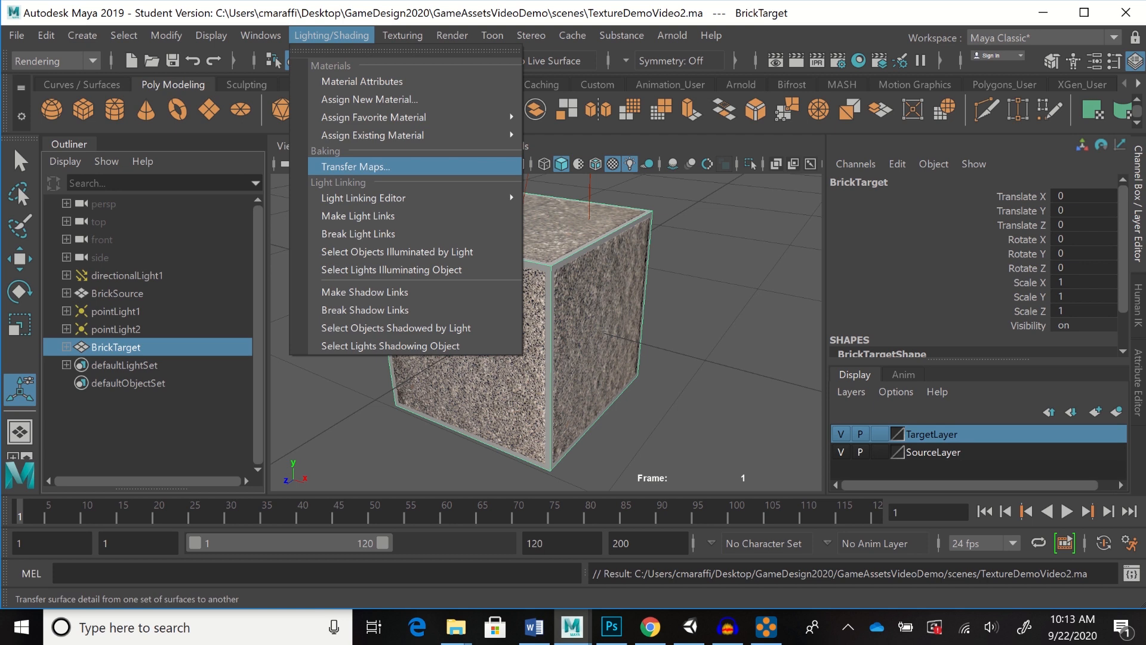
click(370, 167)
drag(859, 30, 886, 26)
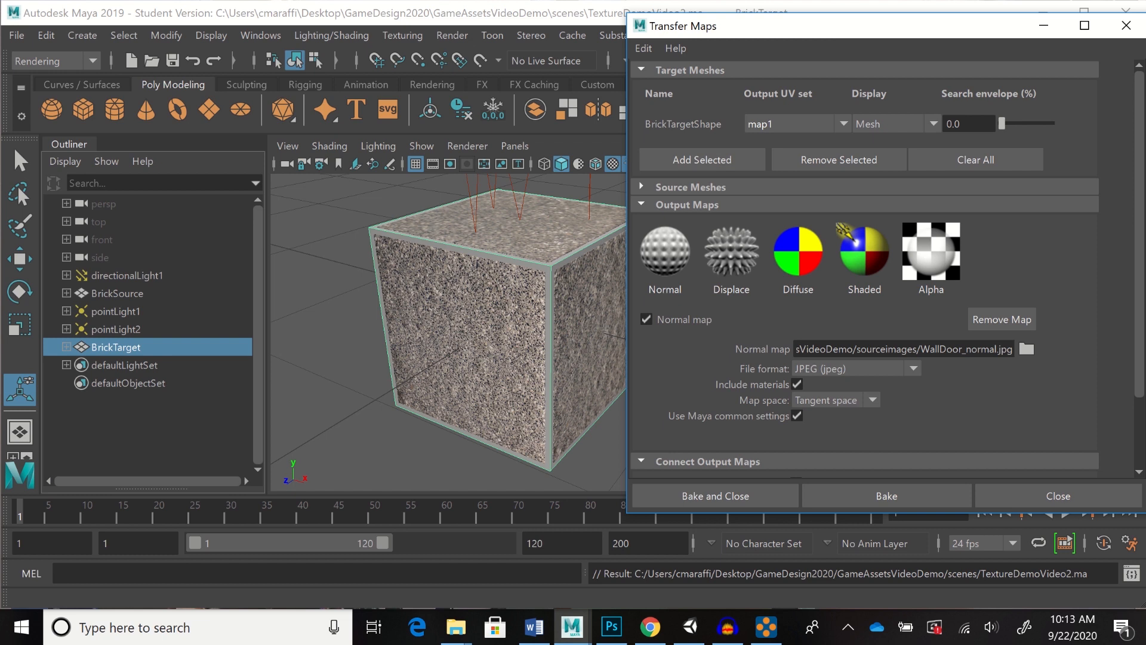
Add BrickSource as the source mesh of the map transfer
click(642, 186)
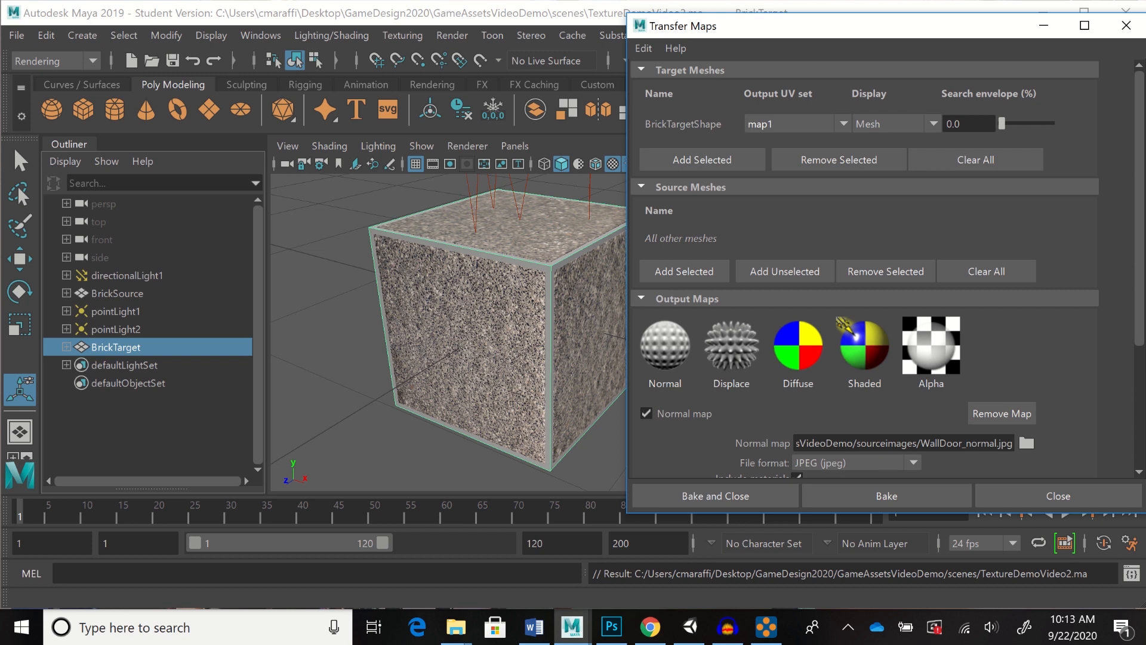
click(117, 293)
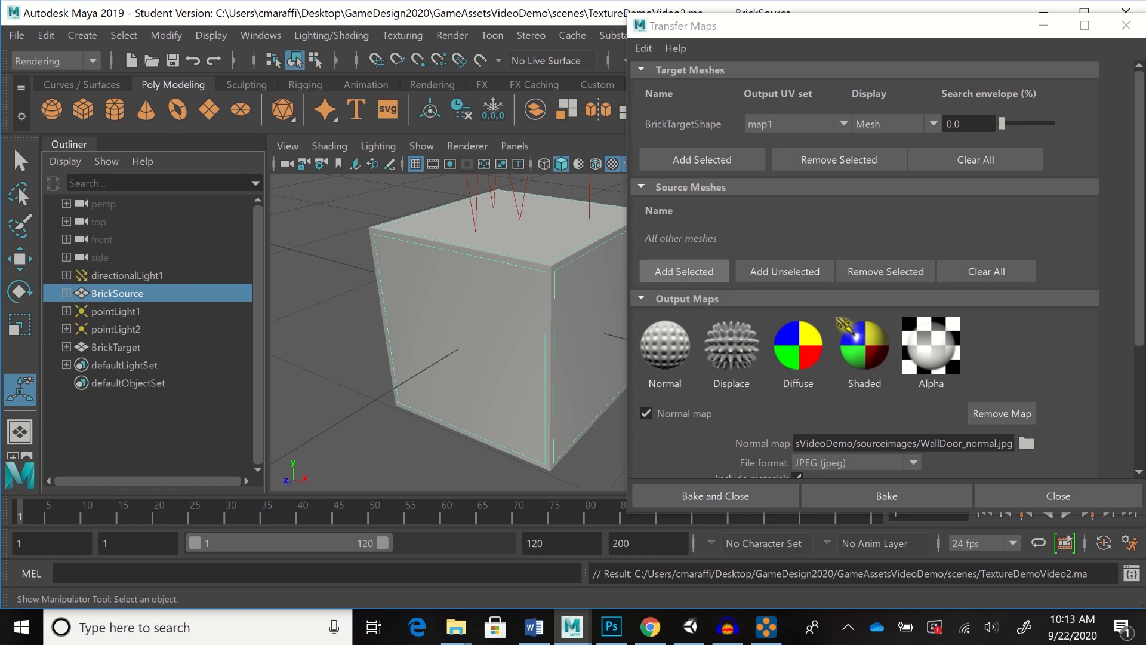
click(684, 271)
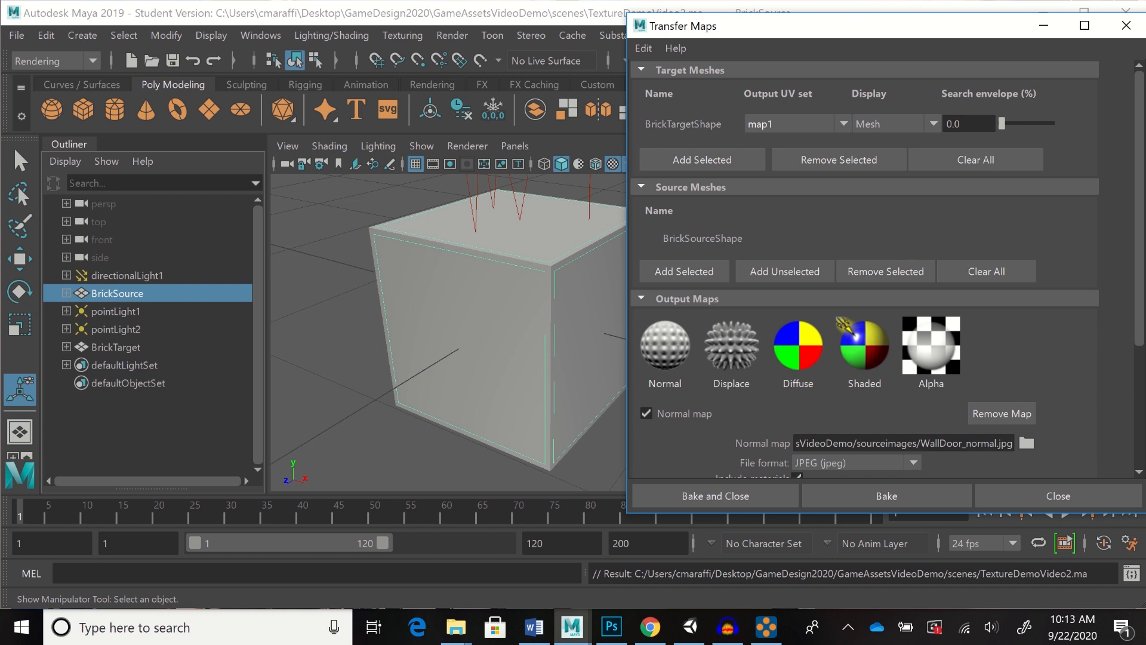
Set the normal map's output file to BrickTexture_normal in the project's sourceimages folder
scroll(888, 269, down, 3)
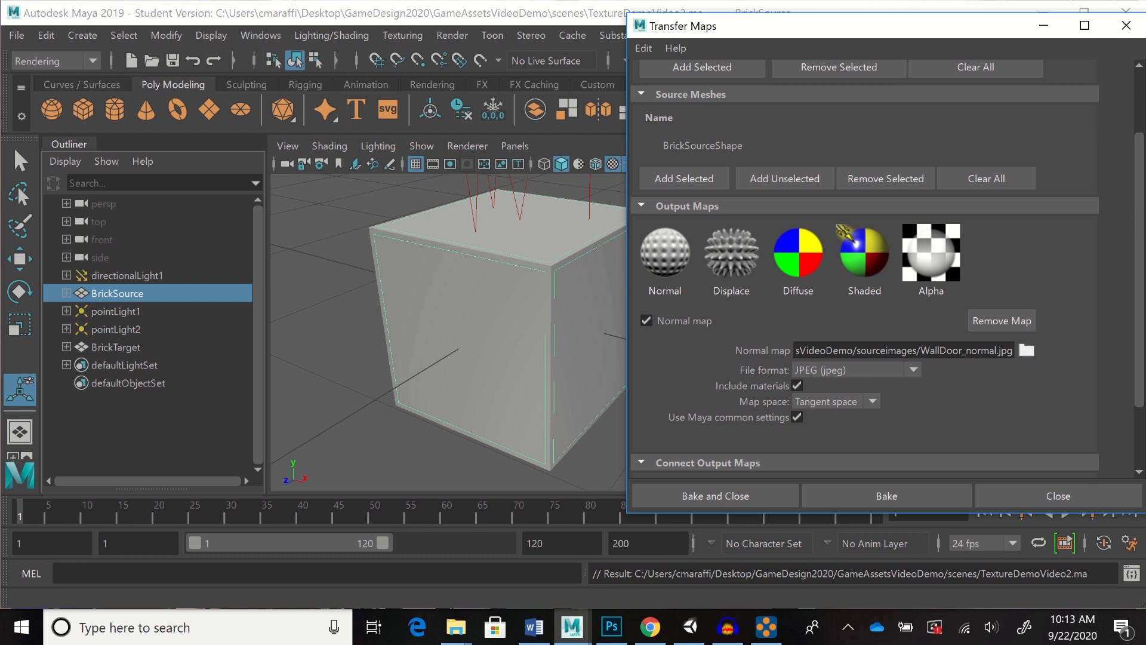
click(1027, 350)
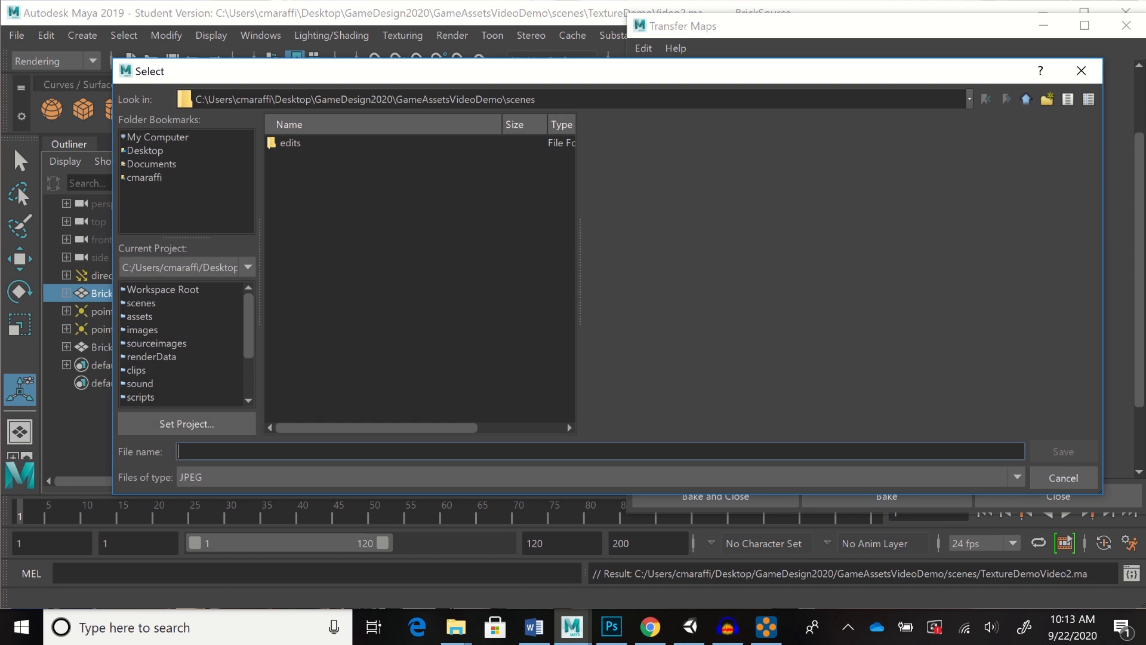
click(156, 343)
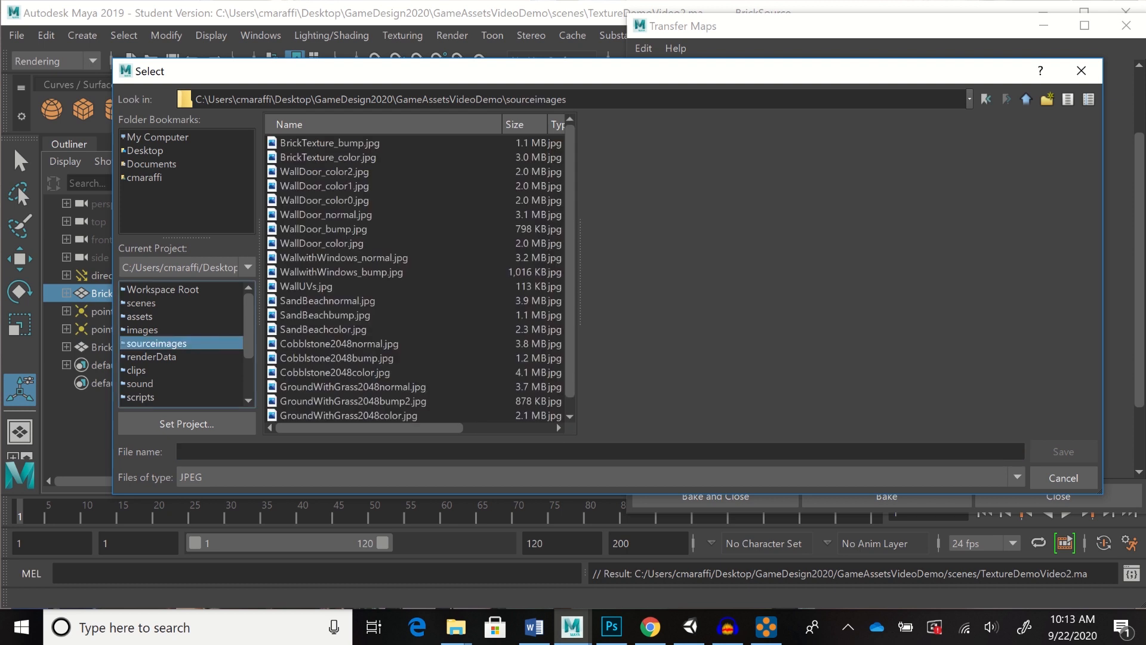
click(330, 143)
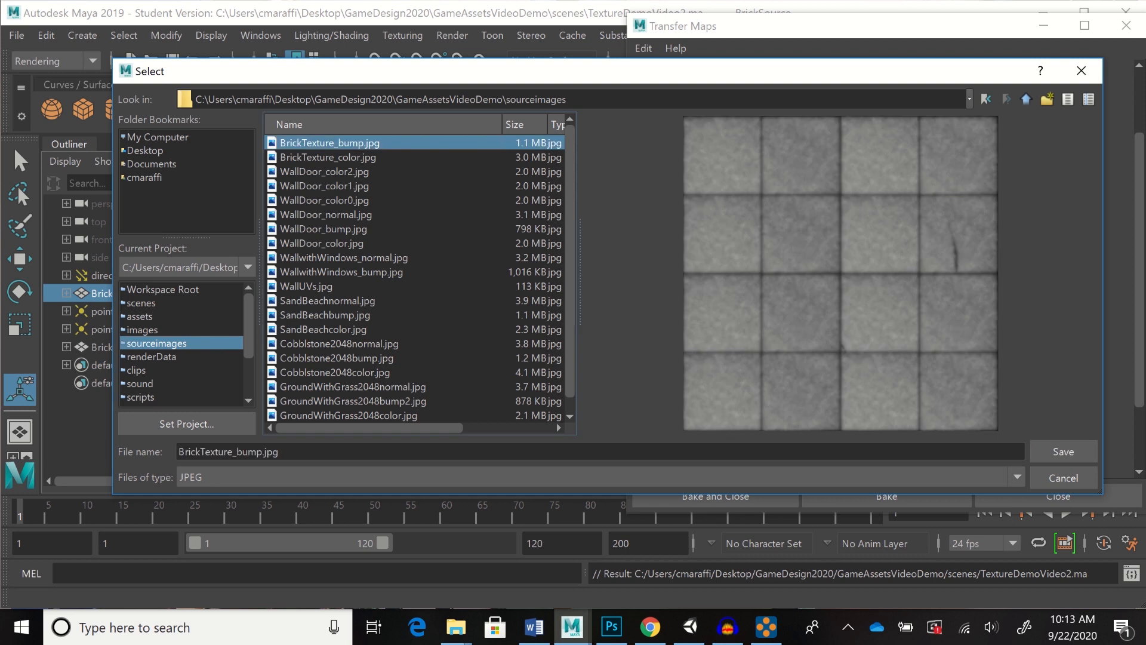
drag(281, 452, 236, 452)
text(normal)
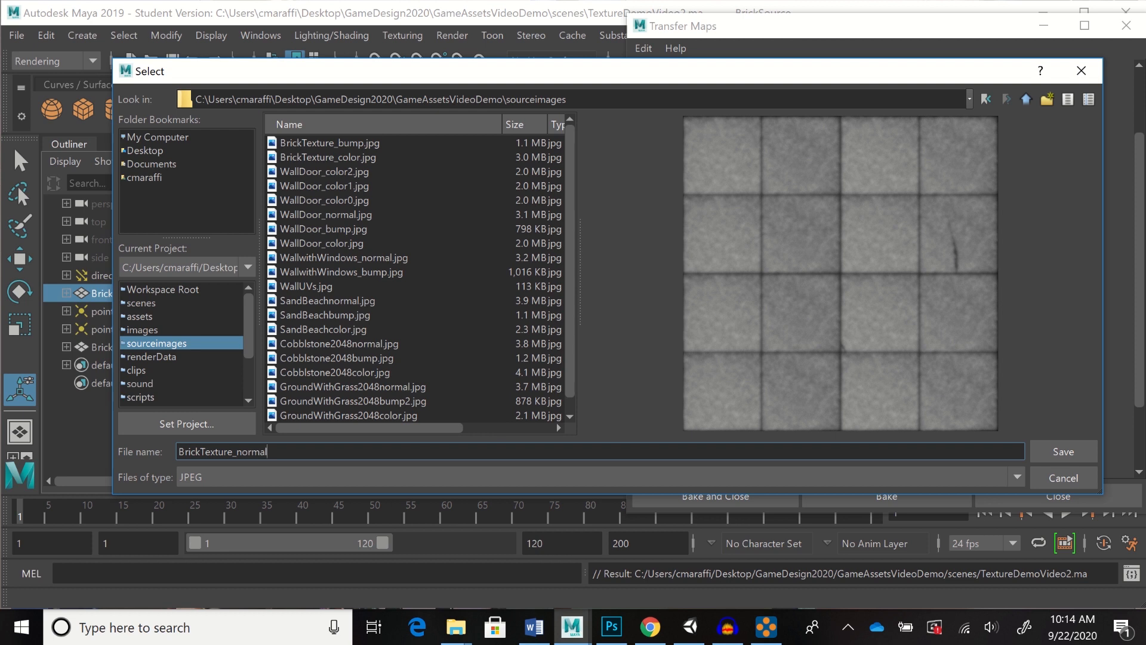
click(1064, 451)
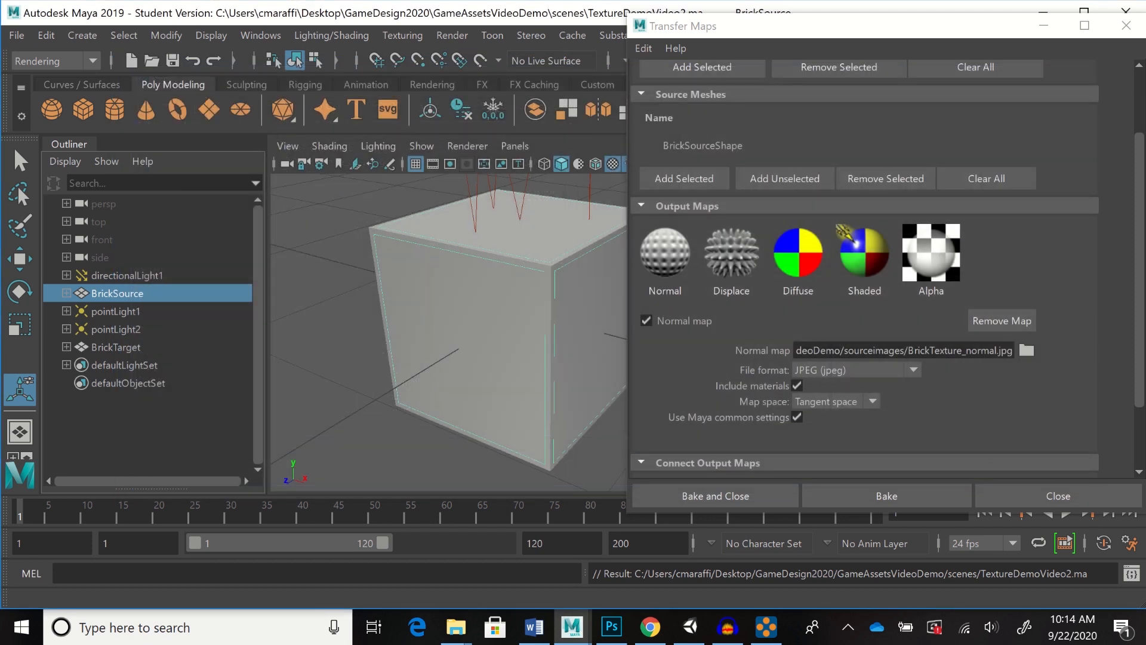
Expand the Maya Common Output settings and check the map size, transfer space and sampling quality
scroll(884, 268, down, 3)
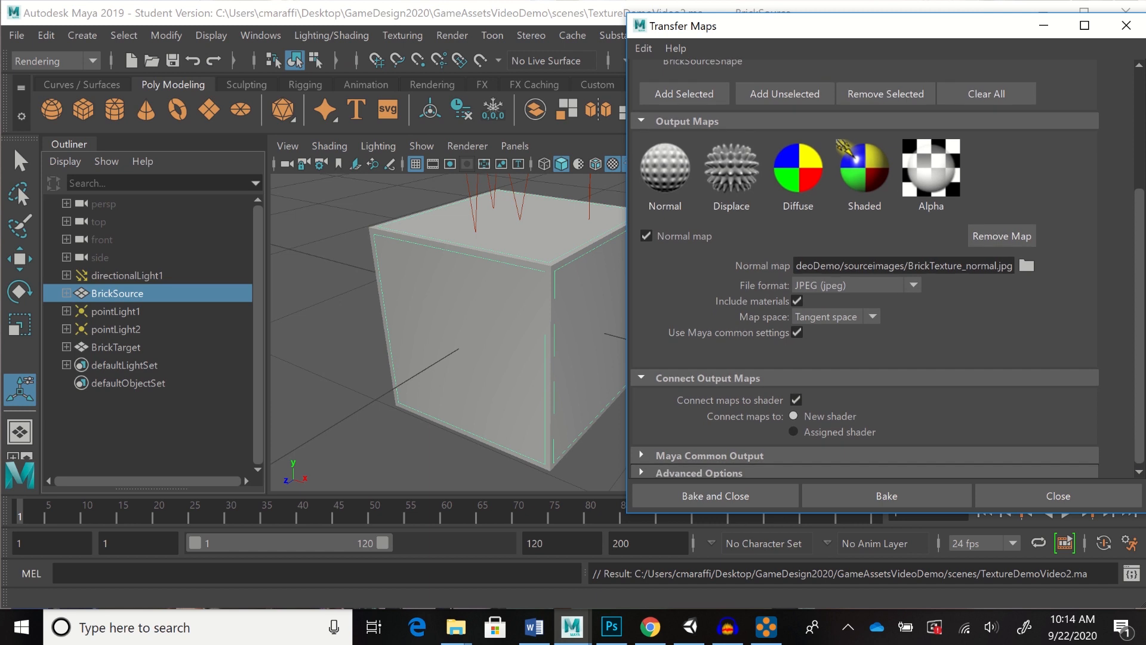
scroll(865, 268, down, 1)
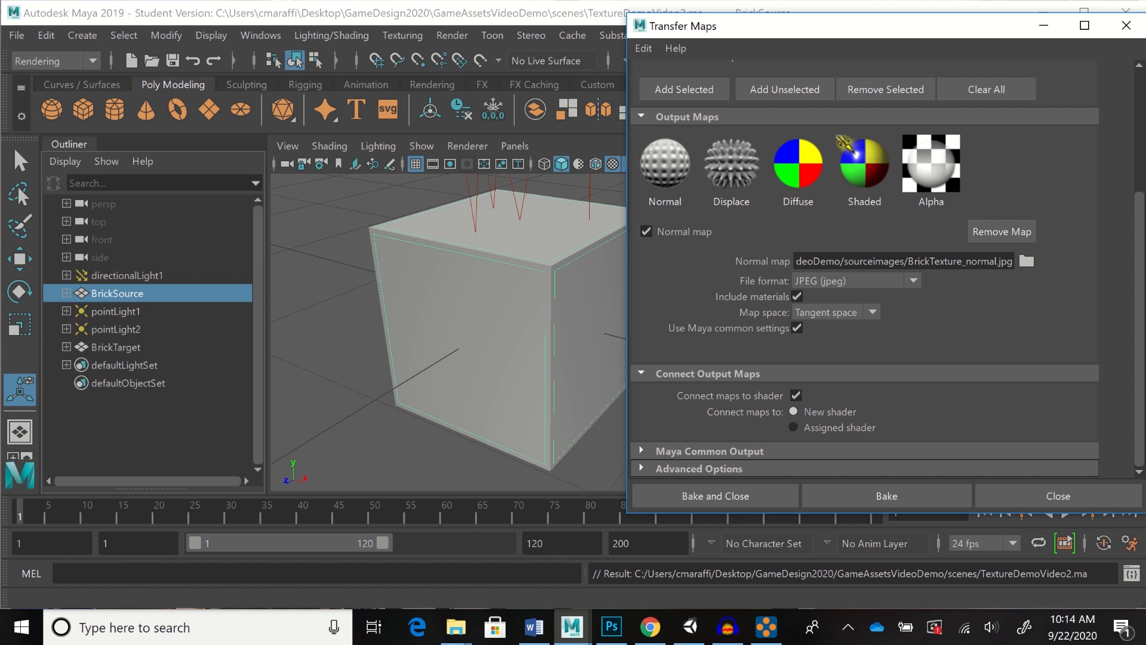
click(642, 451)
scroll(839, 138, down, 5)
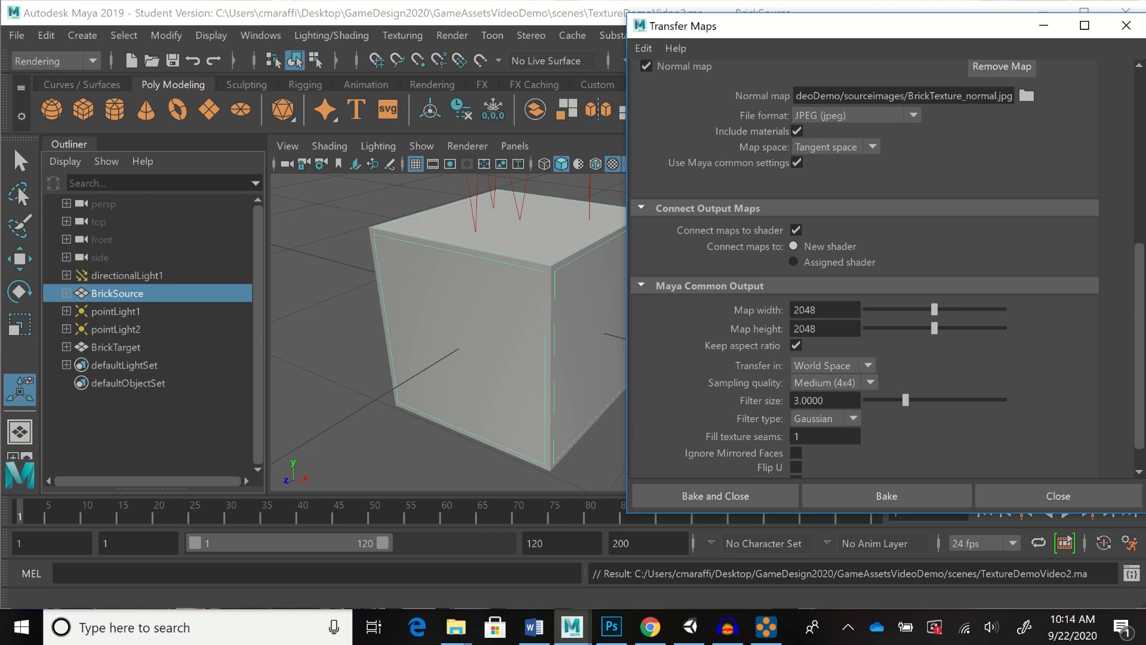
scroll(866, 269, up, 9)
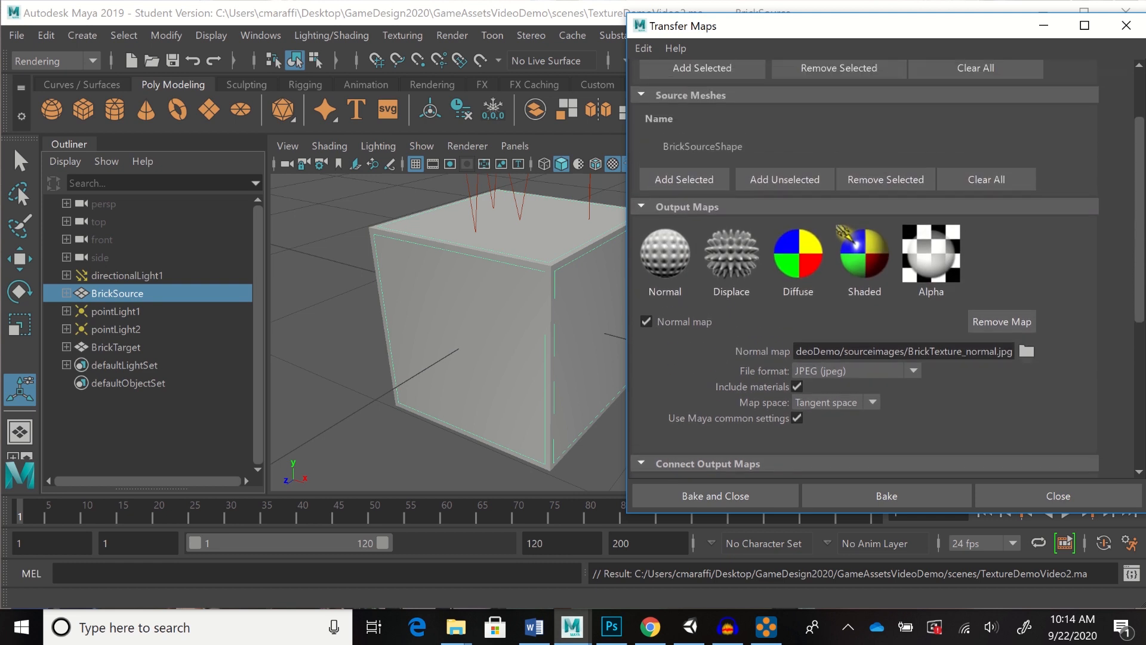
scroll(866, 268, up, 2)
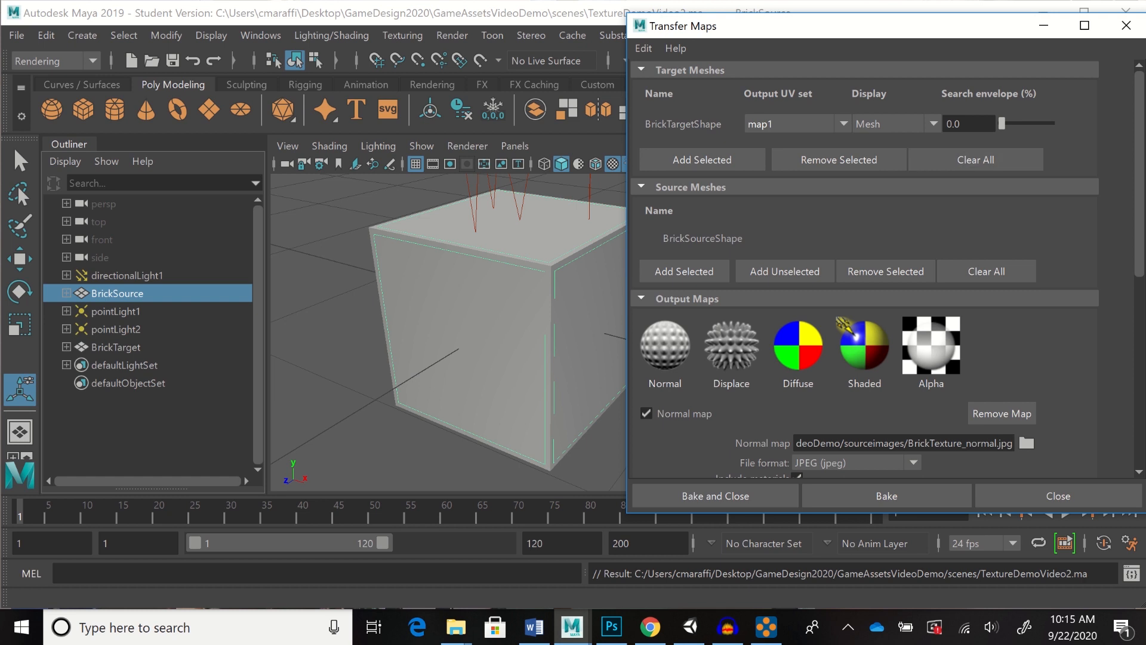
Set BrickTarget's search envelope to 1.8% and bake the normal map
drag(1002, 124, 1004, 123)
mouse_move(1004, 123)
mouse_down()
mouse_move(1018, 123)
mouse_move(1004, 123)
mouse_up()
scroll(884, 269, down, 10)
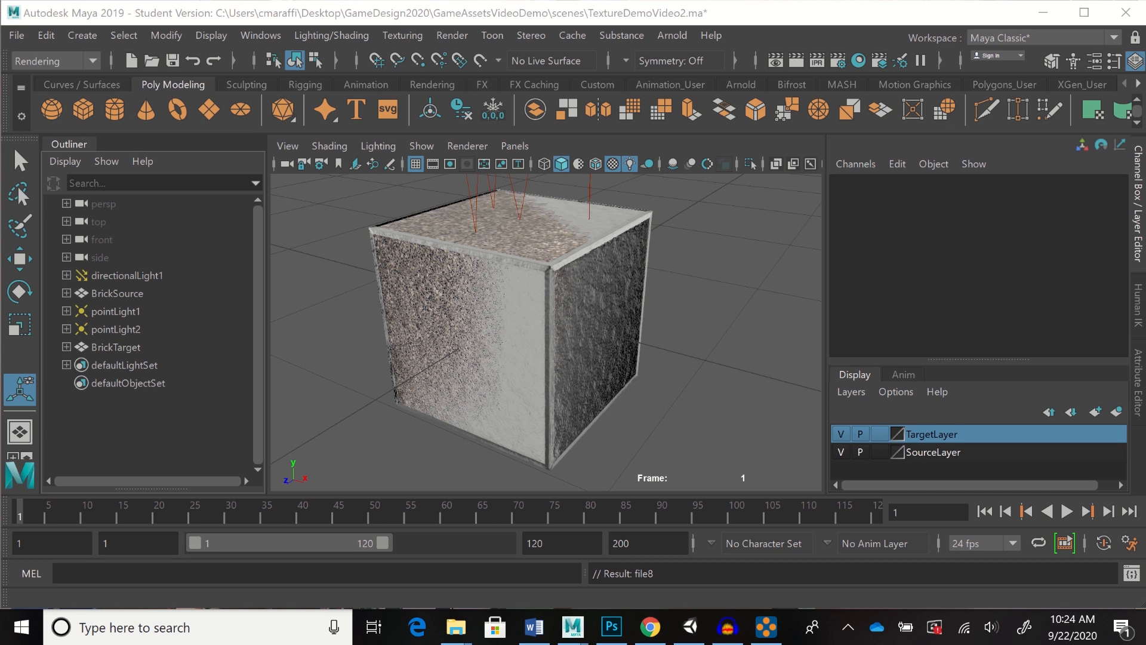
Hide the SourceLayer to inspect the baked cube and select BrickTarget
mouse_move(537, 334)
alt+mouse_down()
mouse_move(457, 352)
mouse_move(478, 329)
mouse_move(529, 325)
alt+mouse_up()
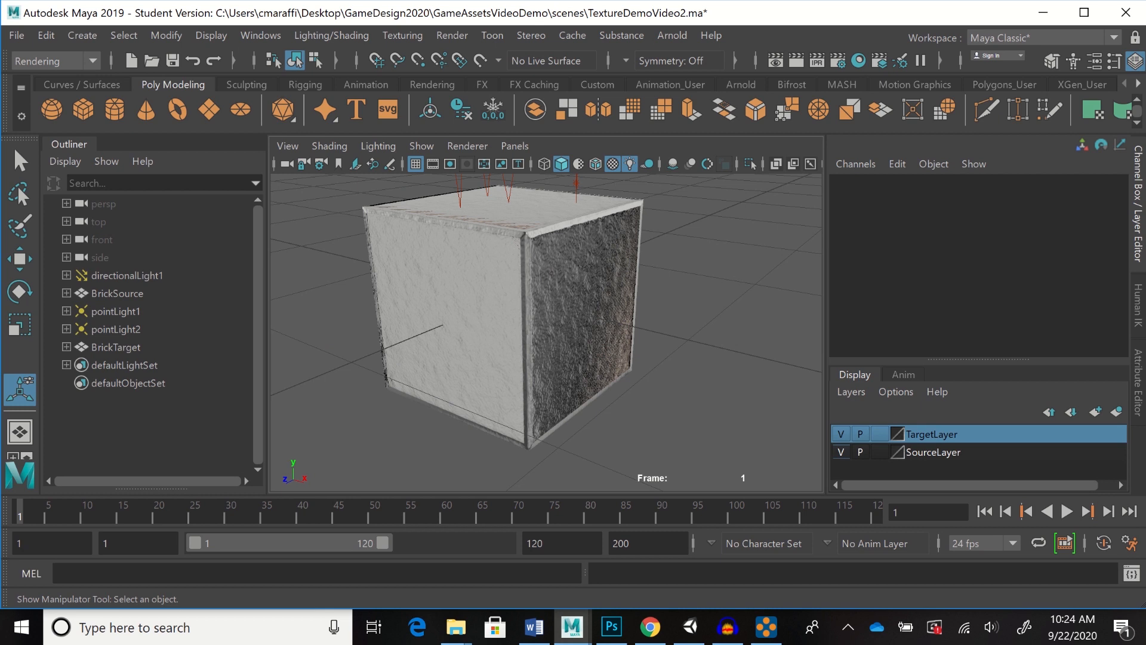
click(841, 452)
alt+drag(537, 299, 587, 347)
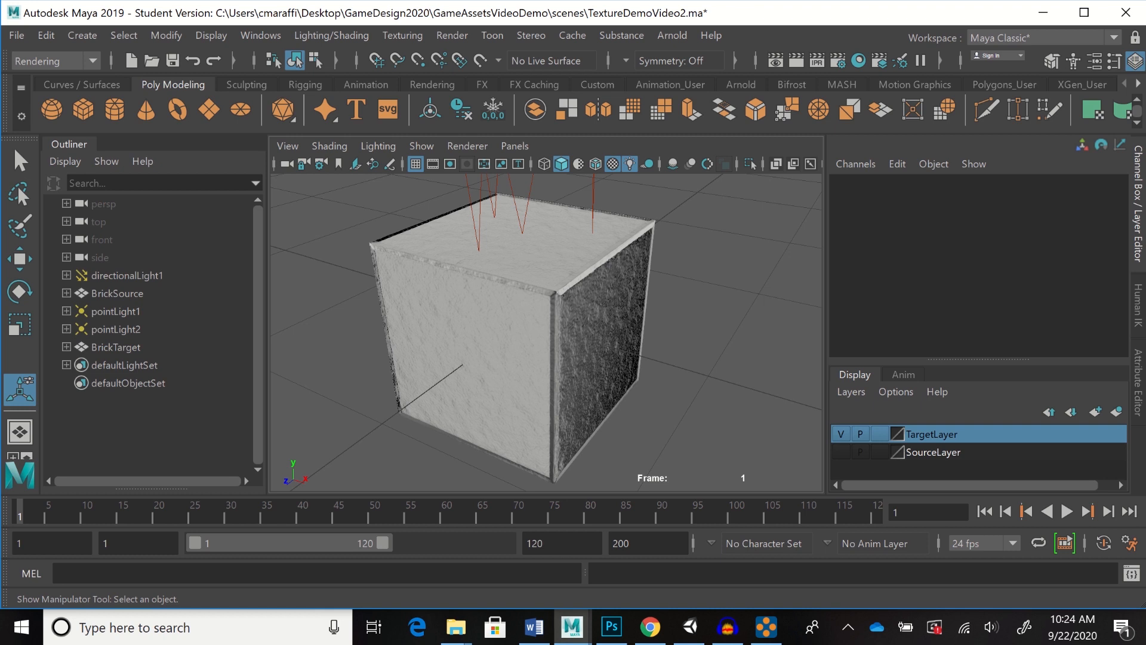
click(537, 340)
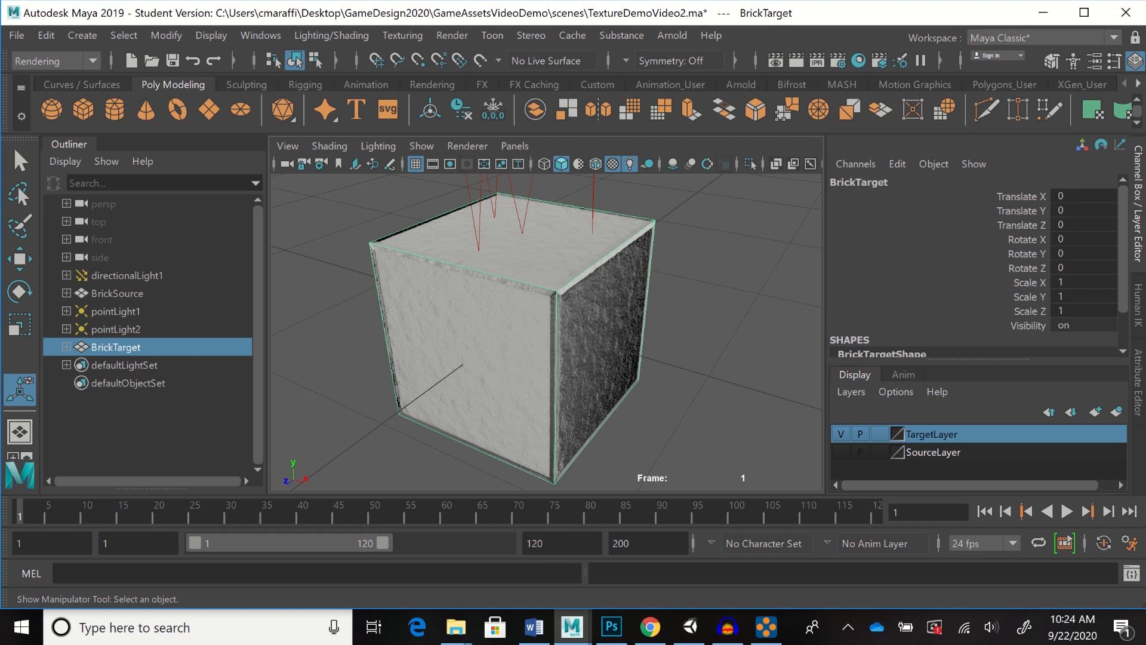
Open BrickTexture_normal from the sourceimages folder in Adobe Photoshop CC 2019 to examine it, and return to the folder
click(456, 627)
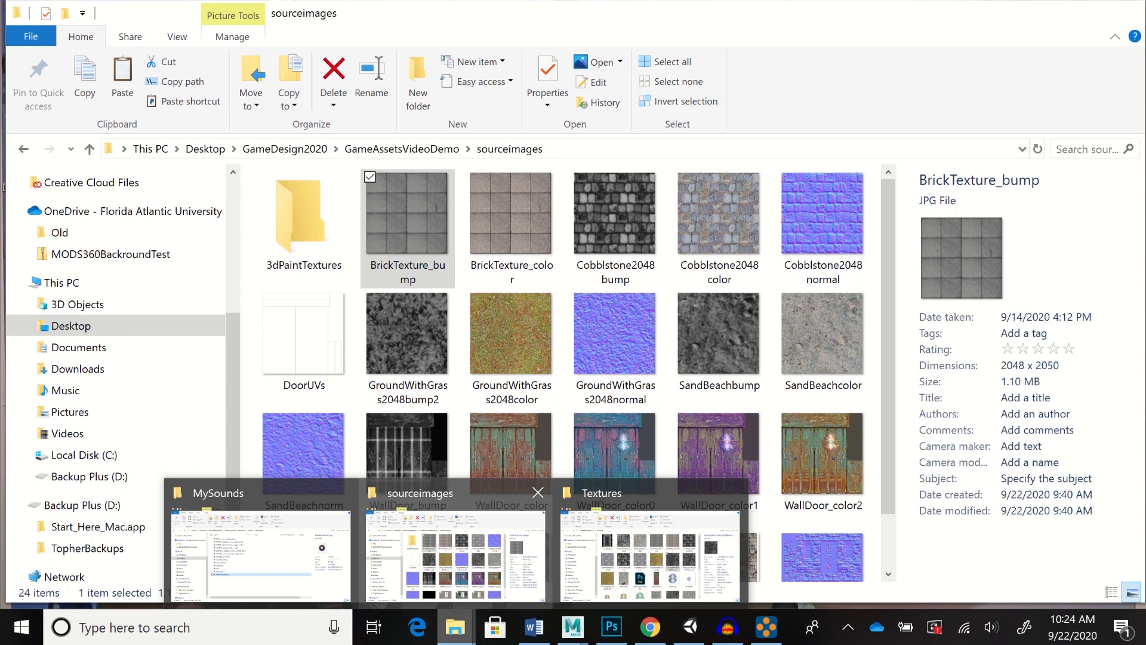
click(455, 547)
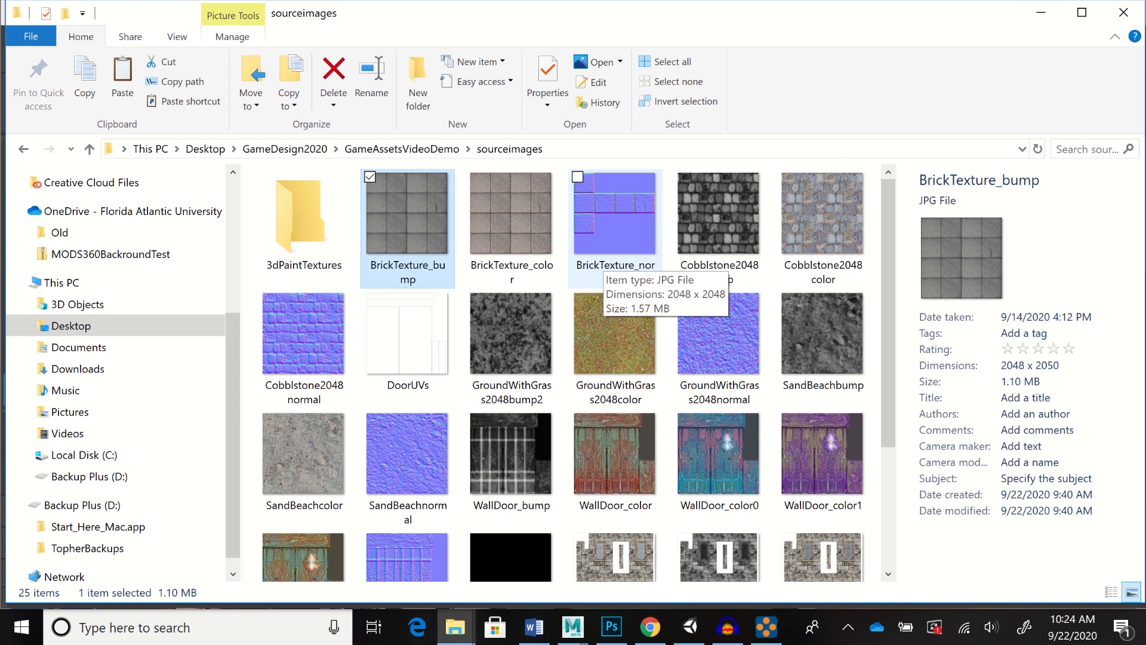
right_click(618, 262)
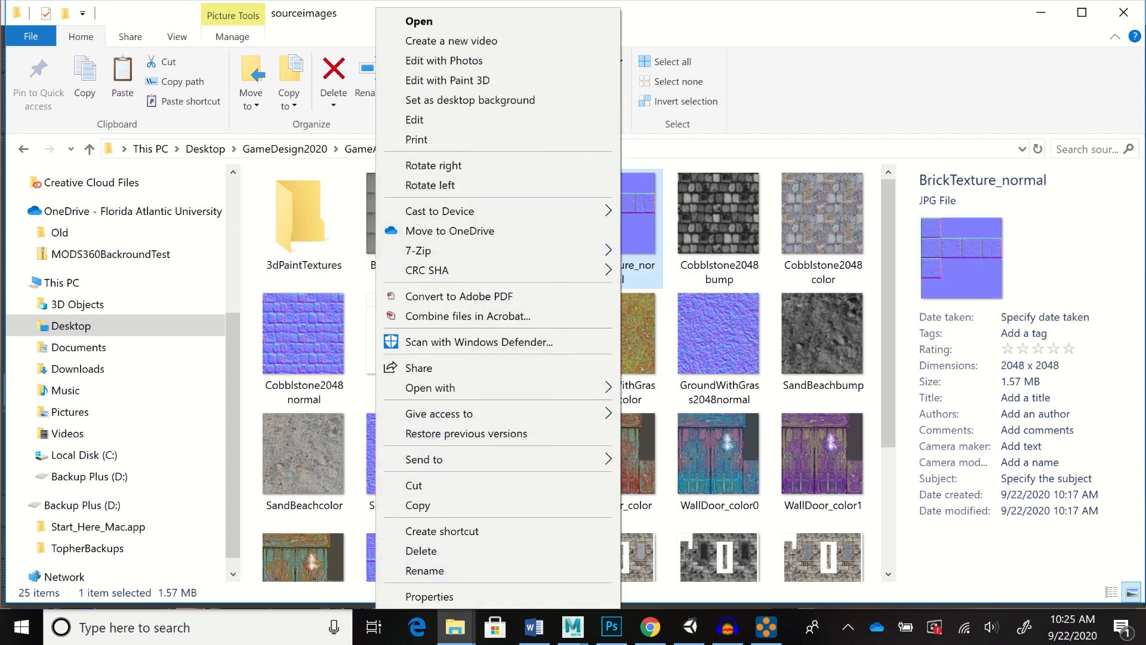
mouse_move(507, 387)
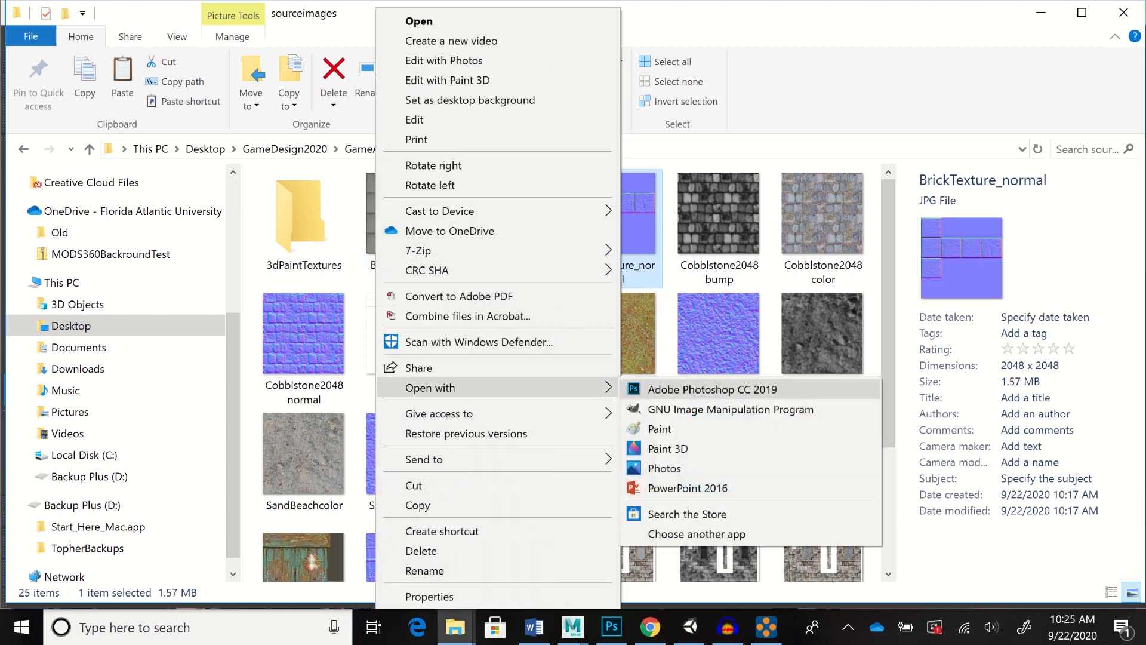
click(698, 385)
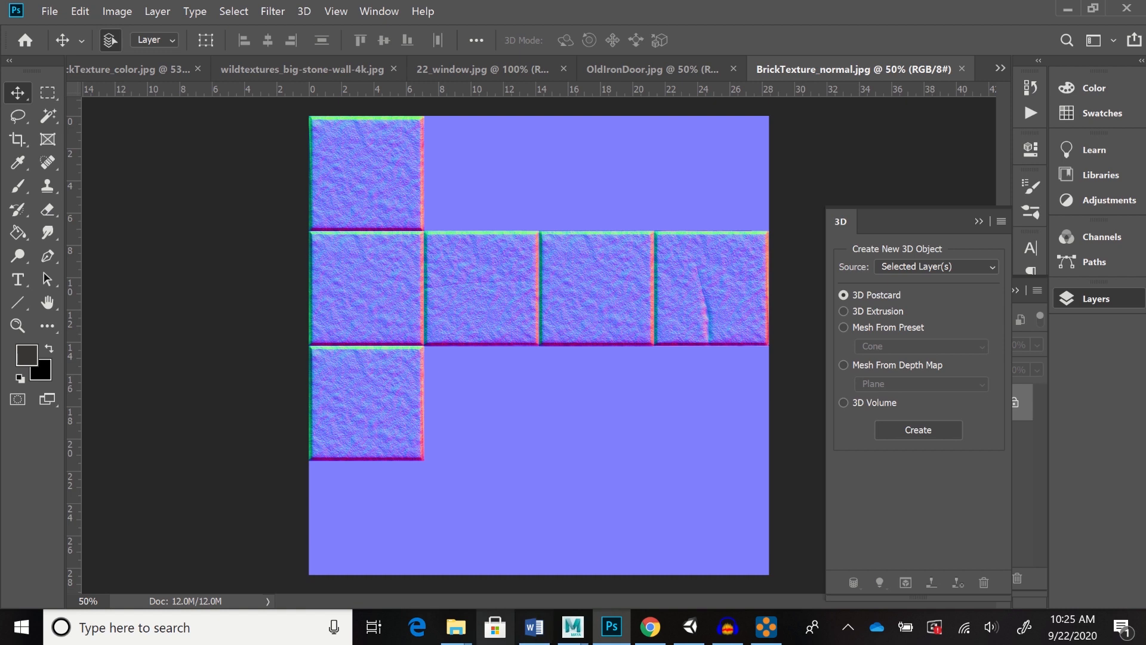
mouse_move(455, 627)
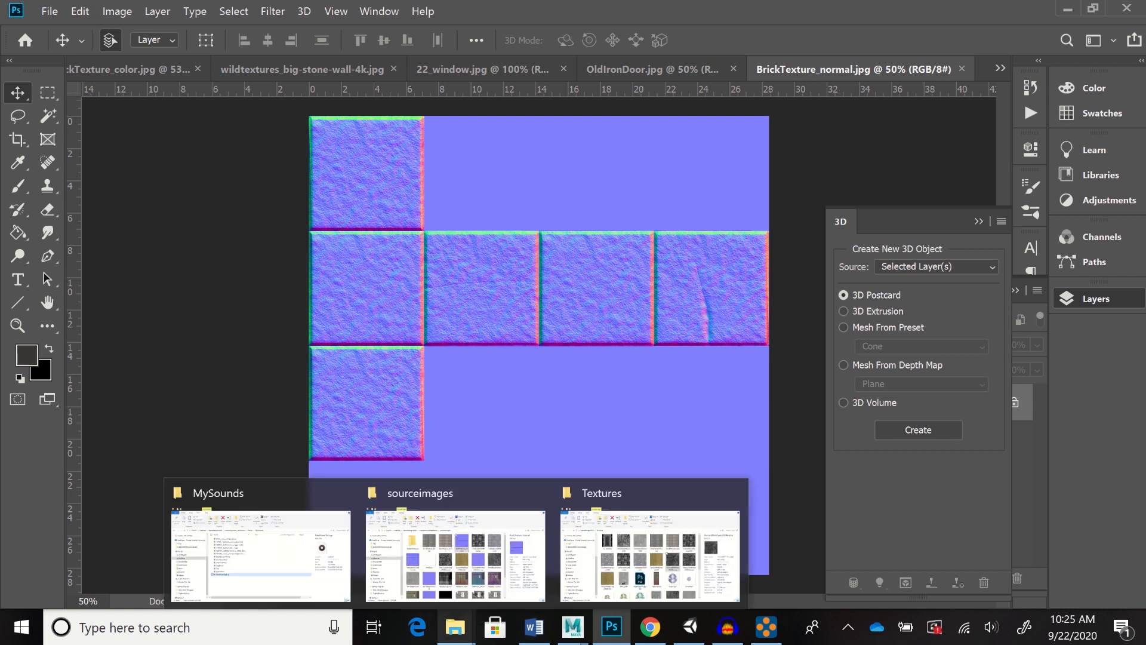
mouse_move(455, 555)
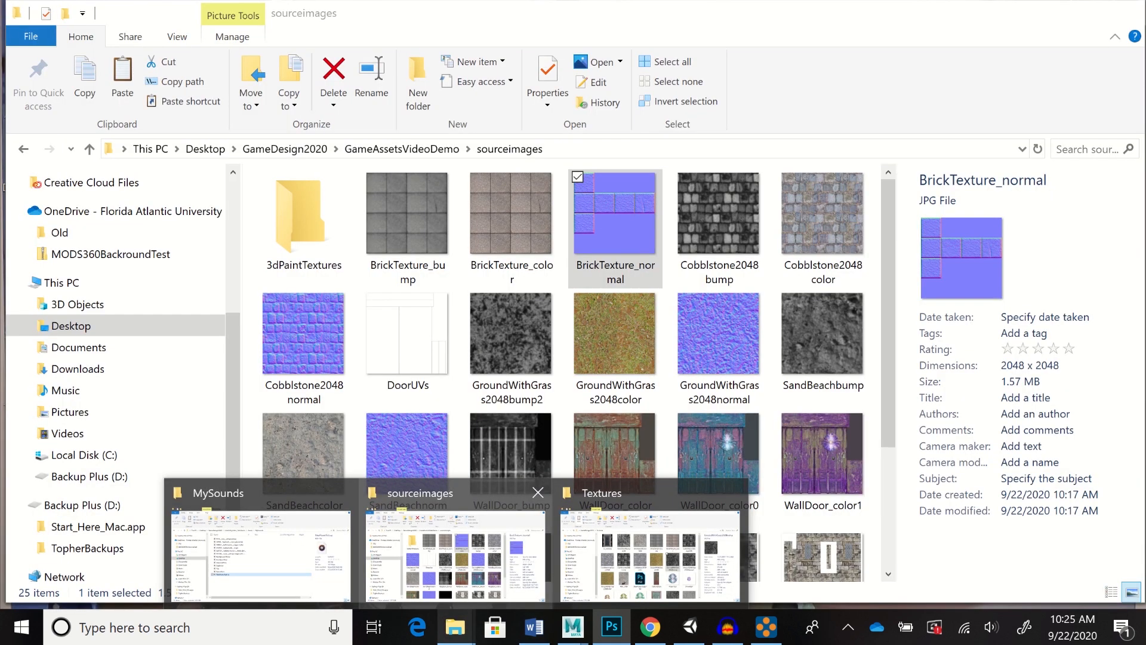
click(455, 555)
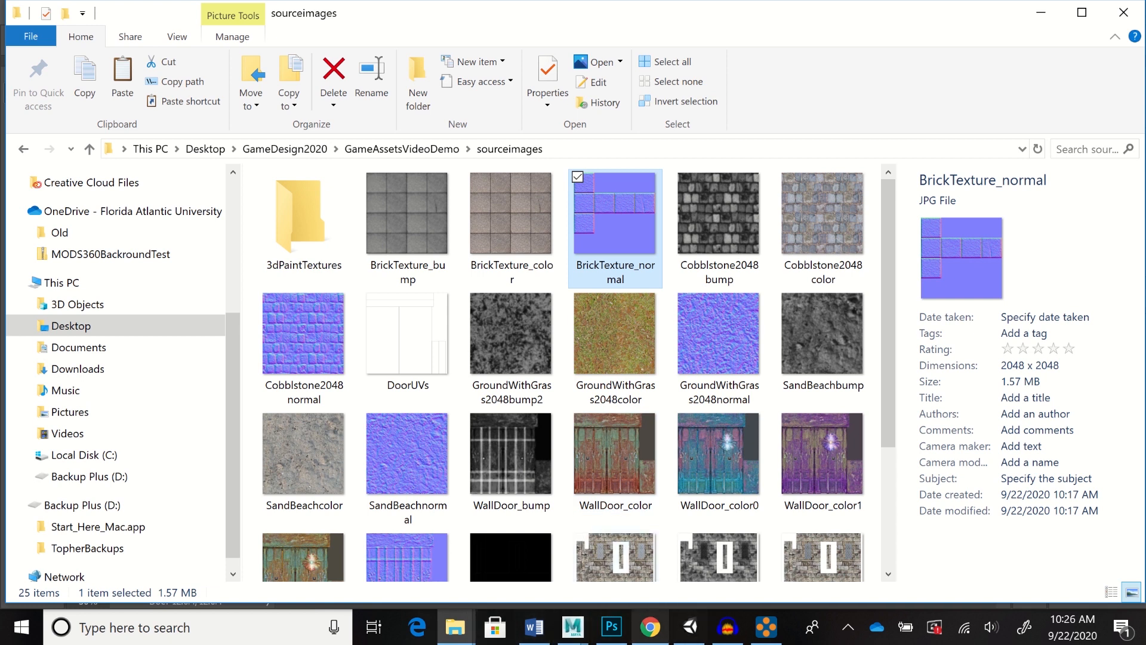
Switch back to Maya, show the SourceLayer and reopen Transfer Maps with BrickTarget as the target mesh
mouse_move(651, 627)
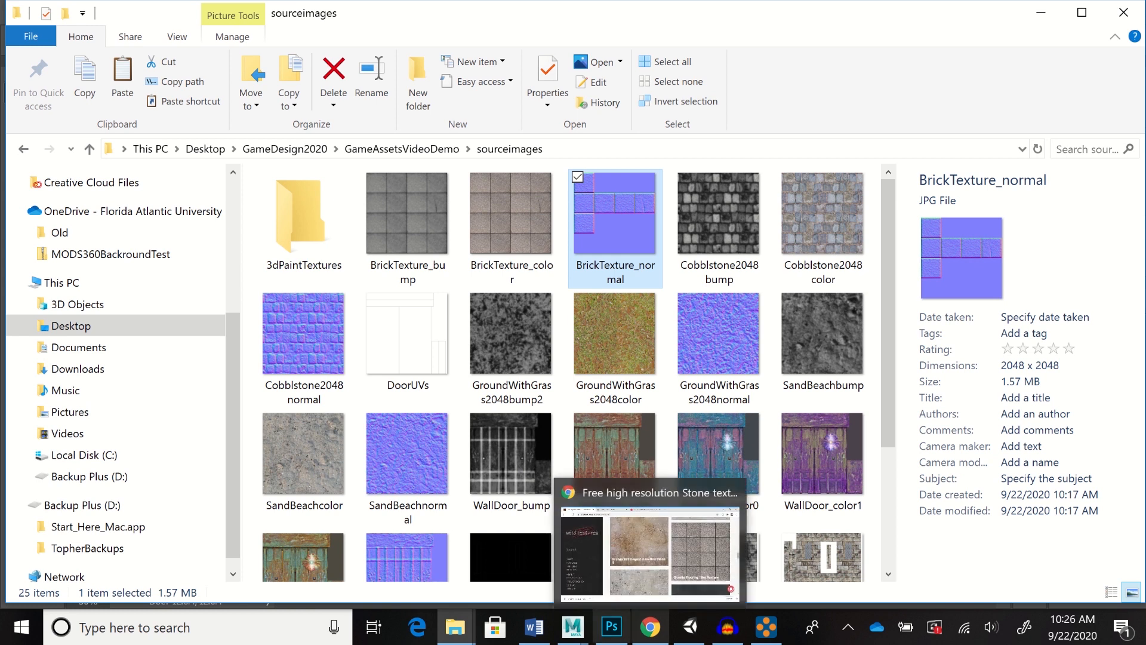
mouse_move(572, 627)
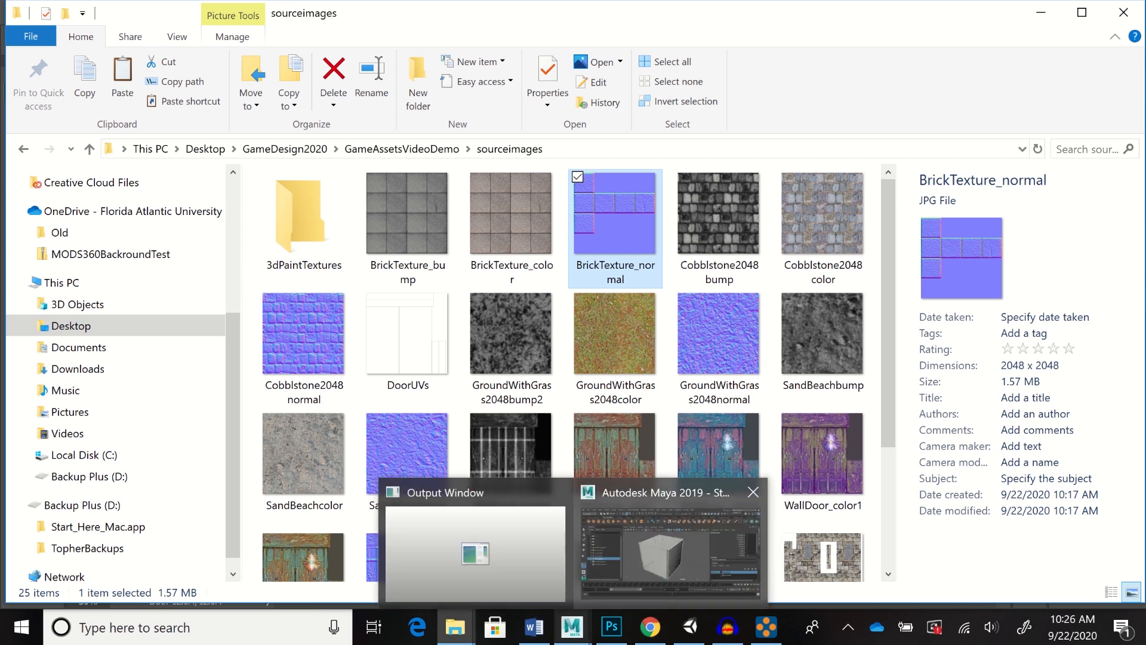
click(668, 549)
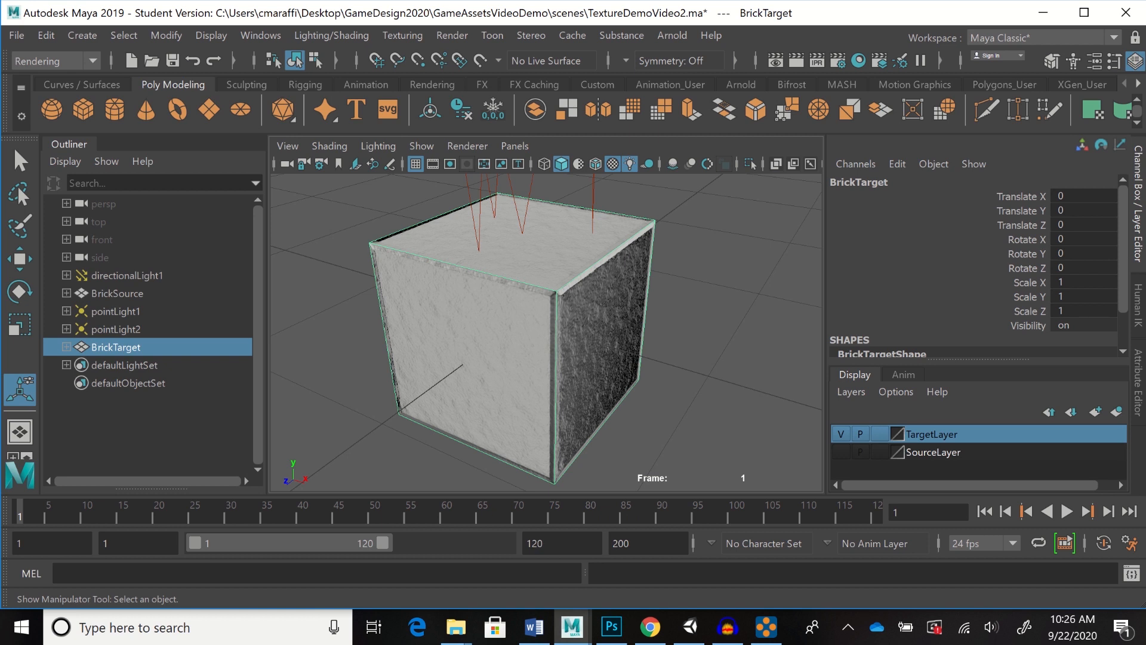
click(840, 452)
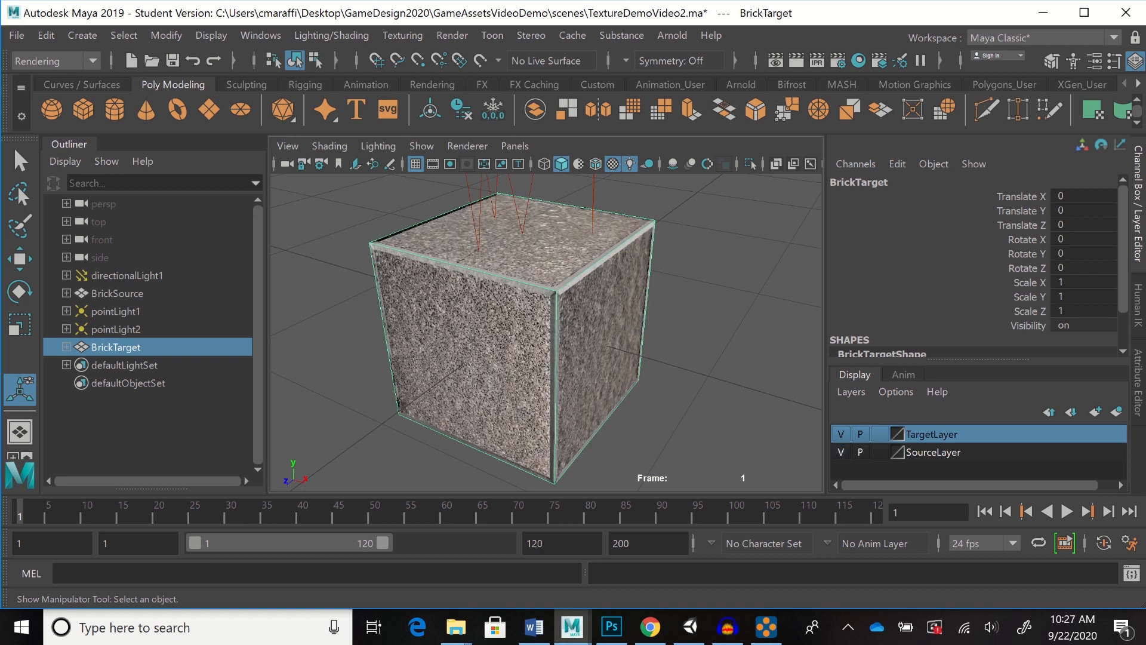
click(331, 35)
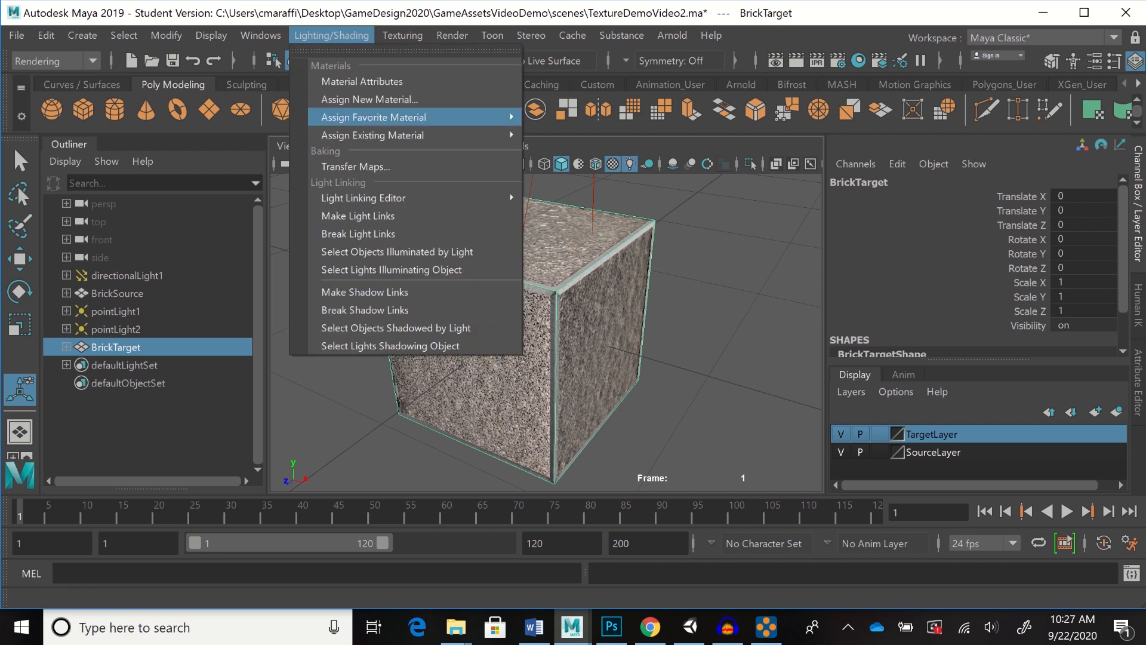
click(356, 167)
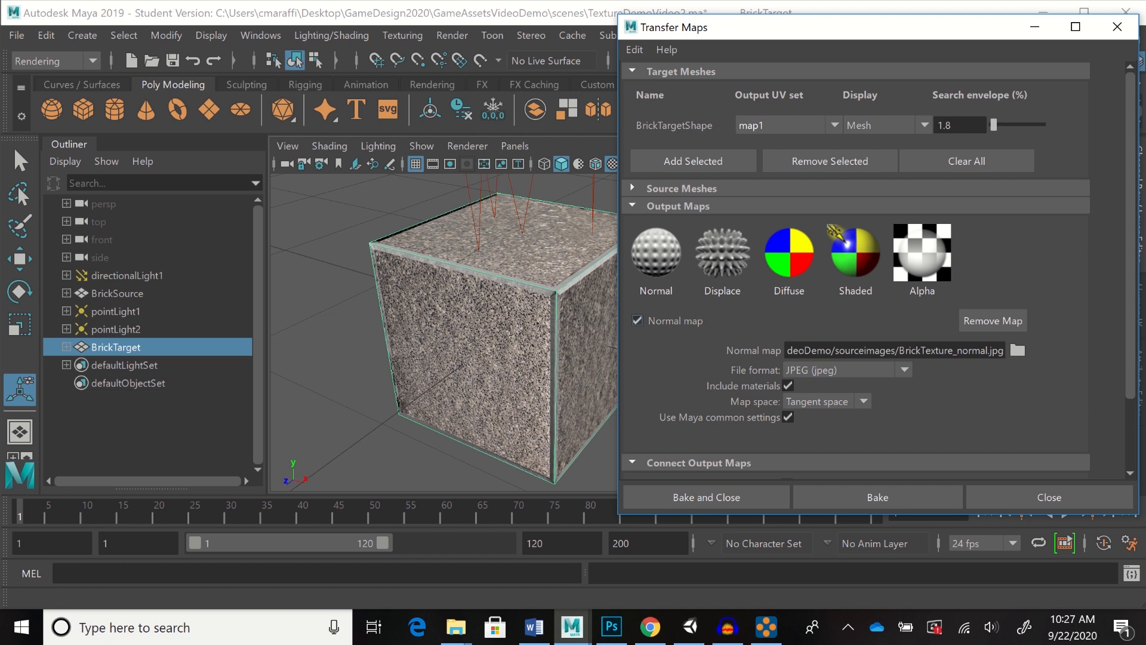
Turn off the normal map and add a diffuse color map output saved as JPEG BrickTexture_diffuse in the sourceimages folder
click(638, 321)
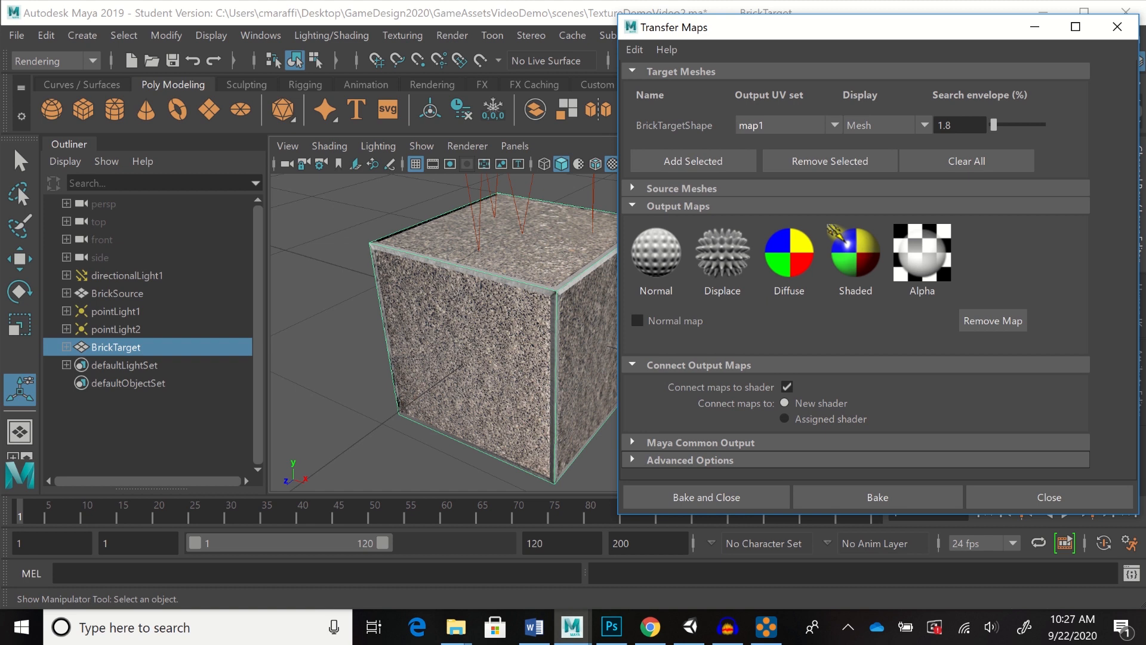
click(789, 251)
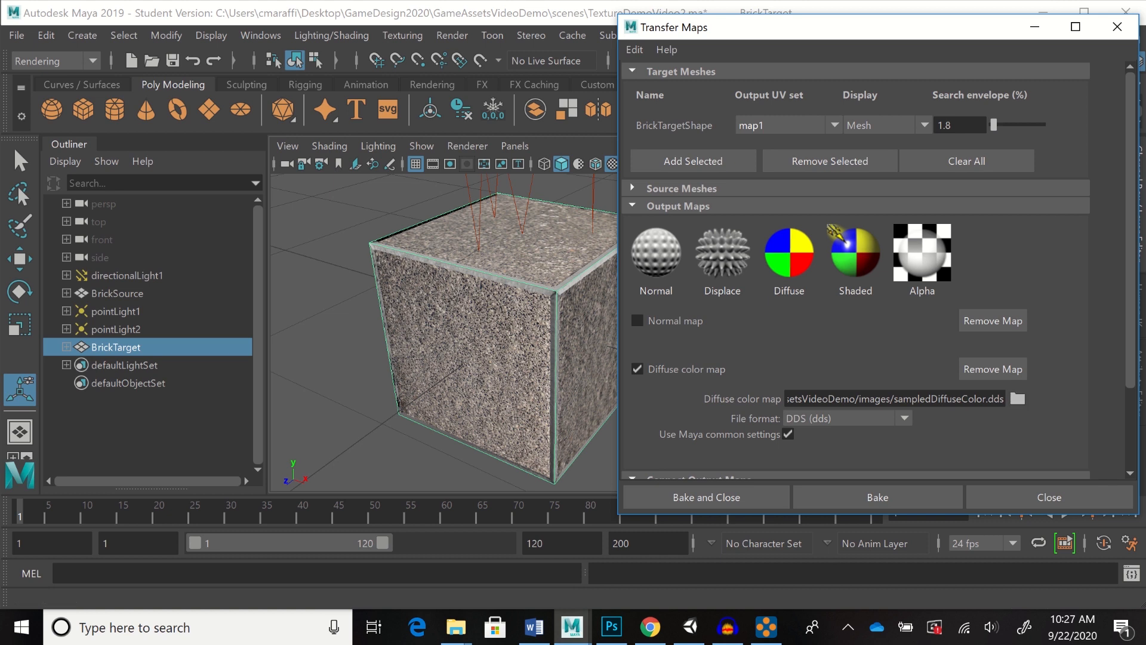
click(1018, 398)
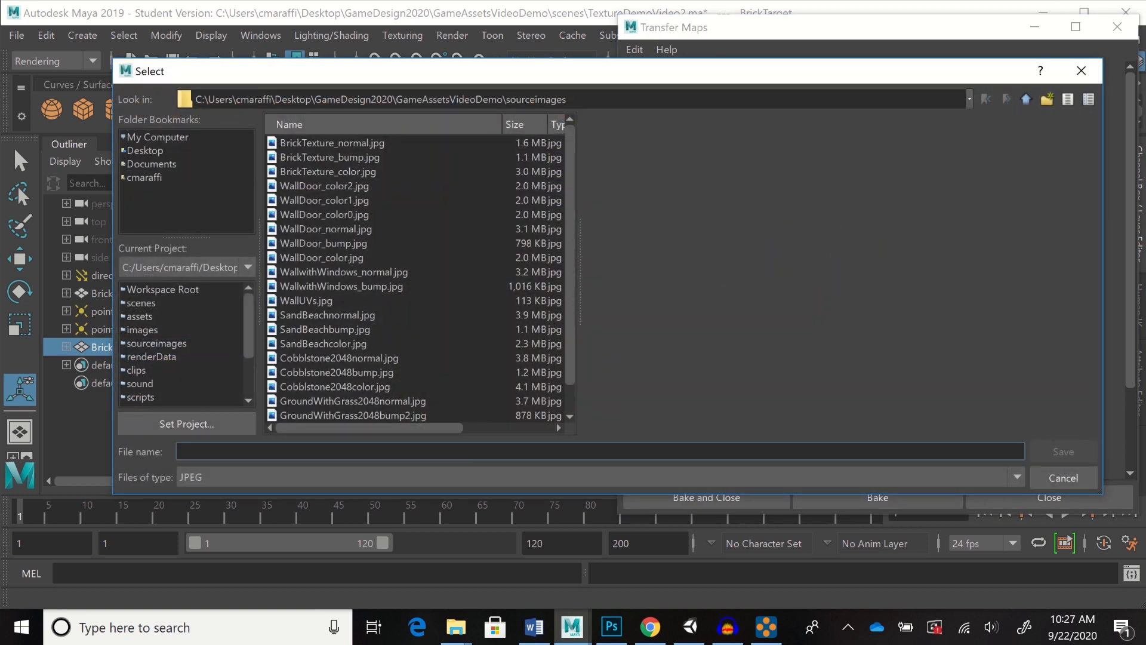
click(328, 172)
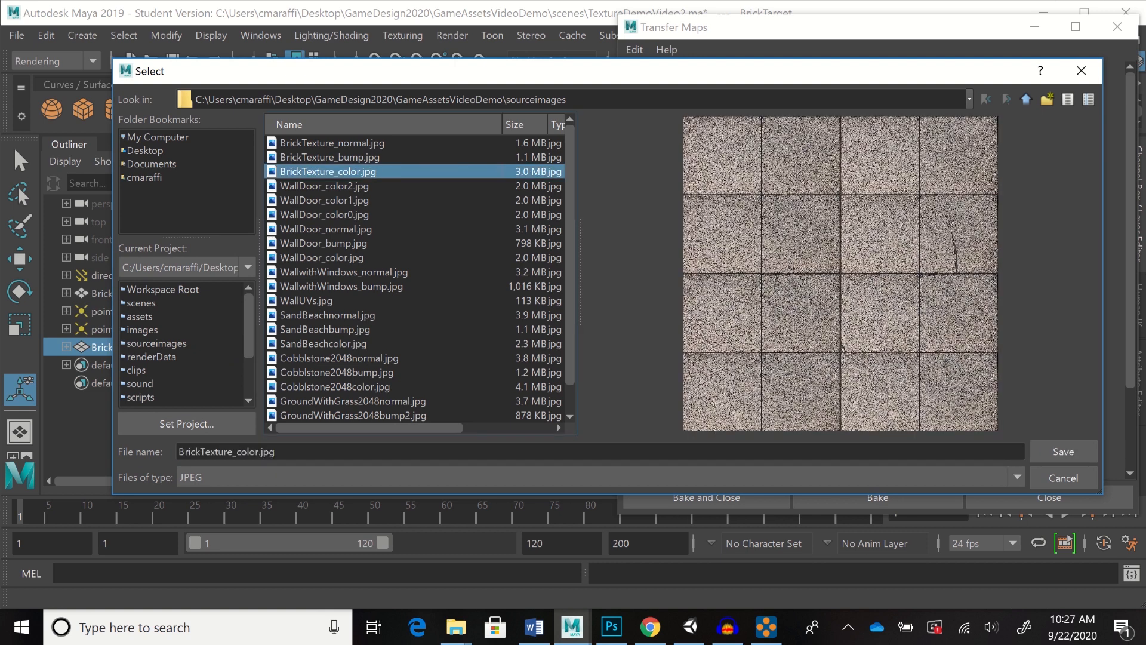
click(276, 452)
drag(275, 452, 237, 452)
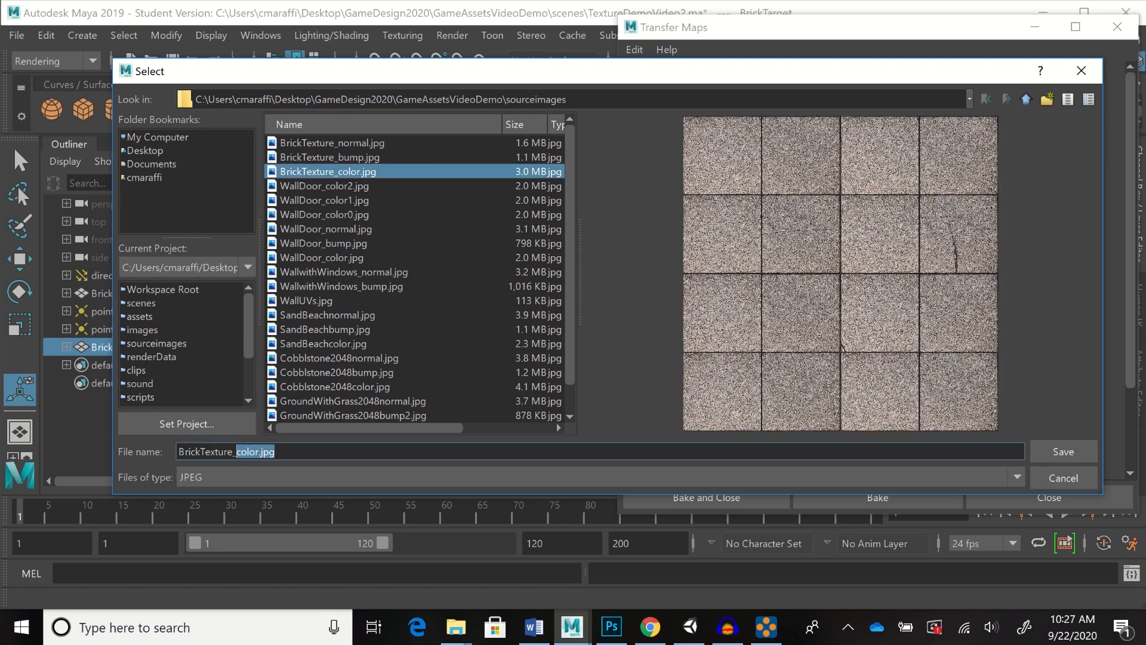
text(diffuse)
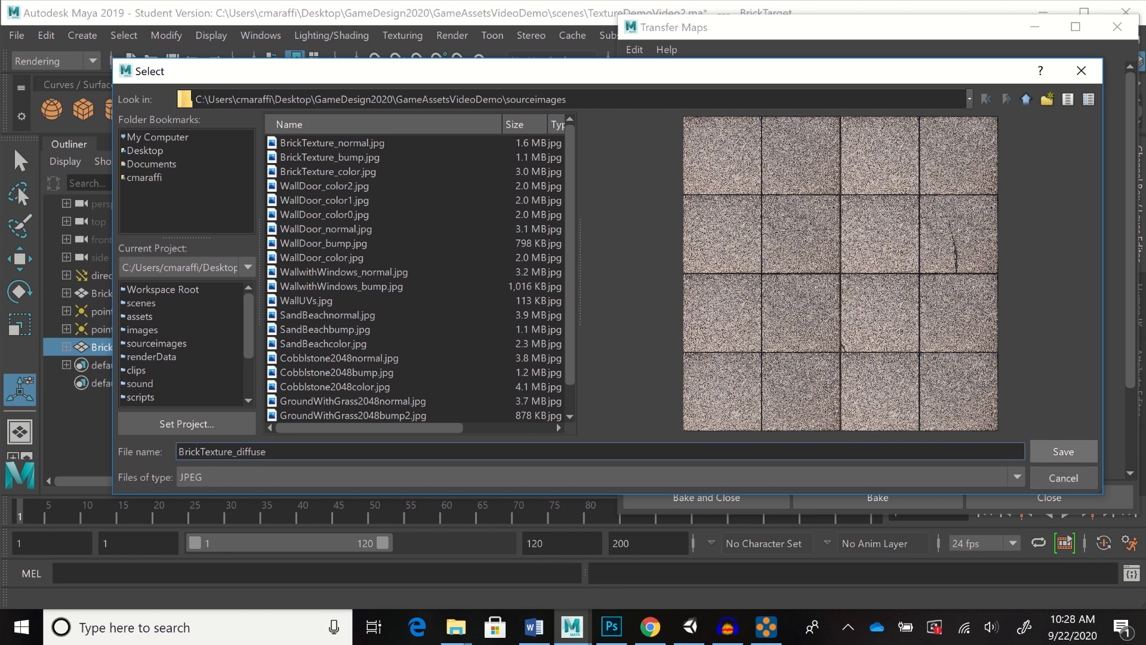
key(Return)
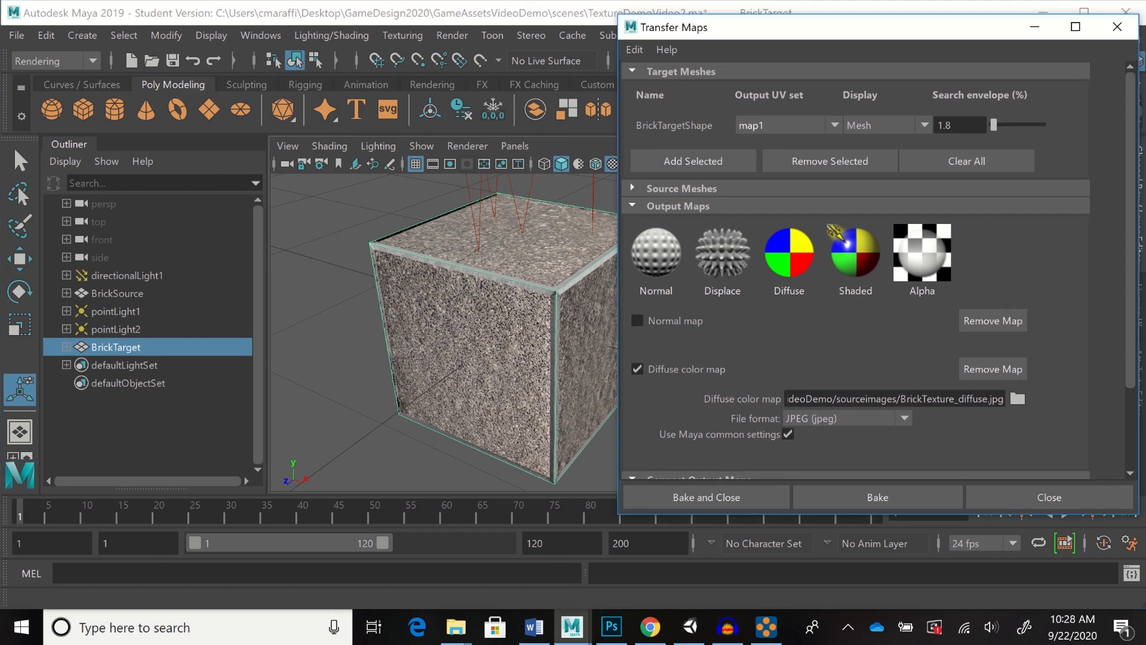
Assign BrickSource as the source mesh and keep BrickTarget as the target mesh in Transfer Maps
scroll(856, 271, down, 1)
scroll(856, 271, up, 1)
click(633, 188)
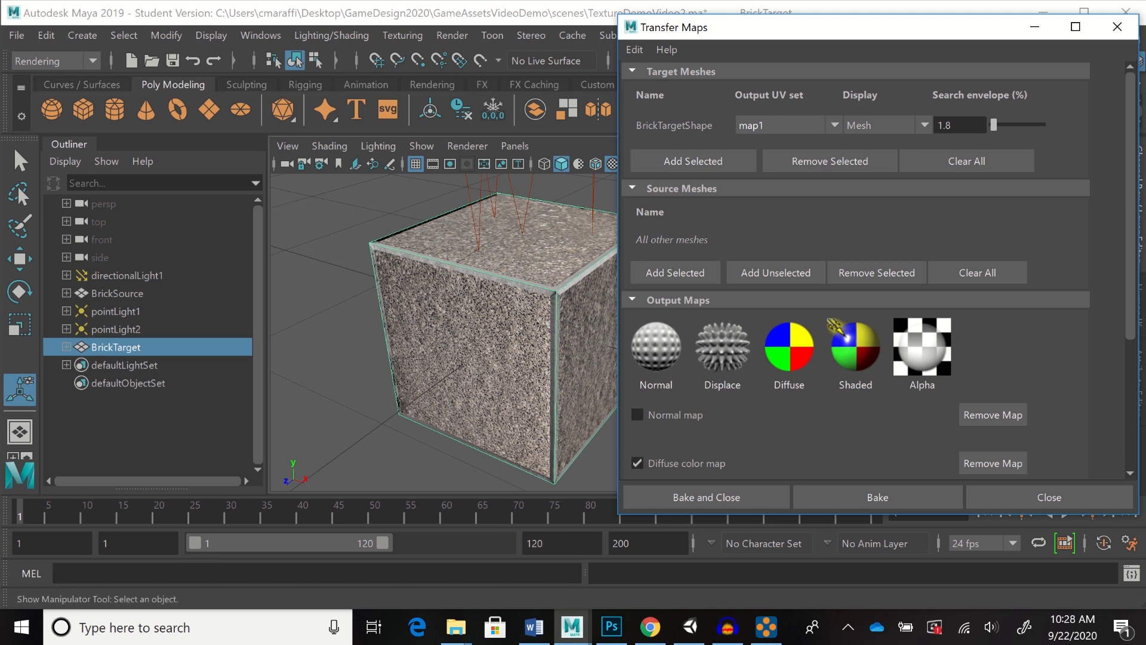
click(117, 293)
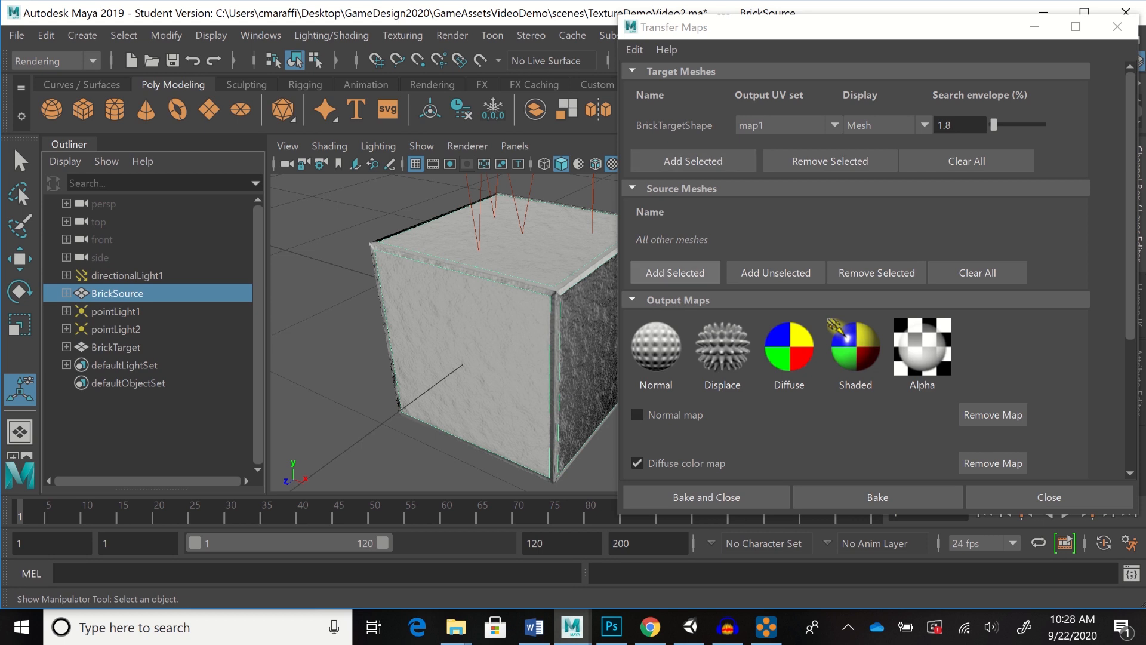
click(675, 272)
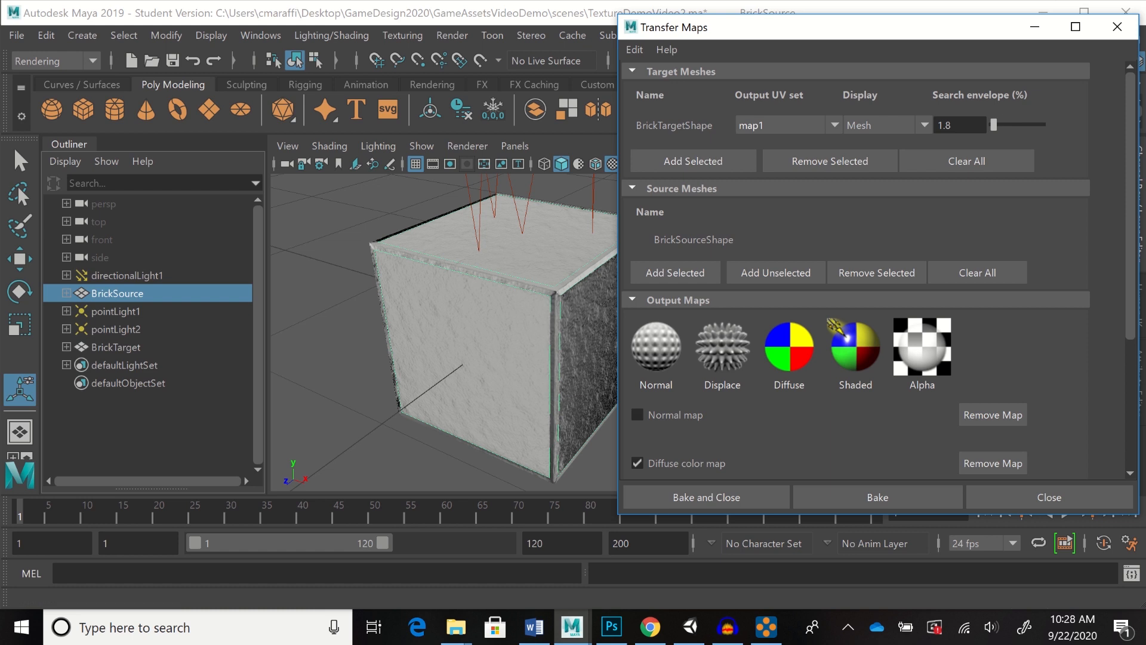
click(116, 347)
click(693, 161)
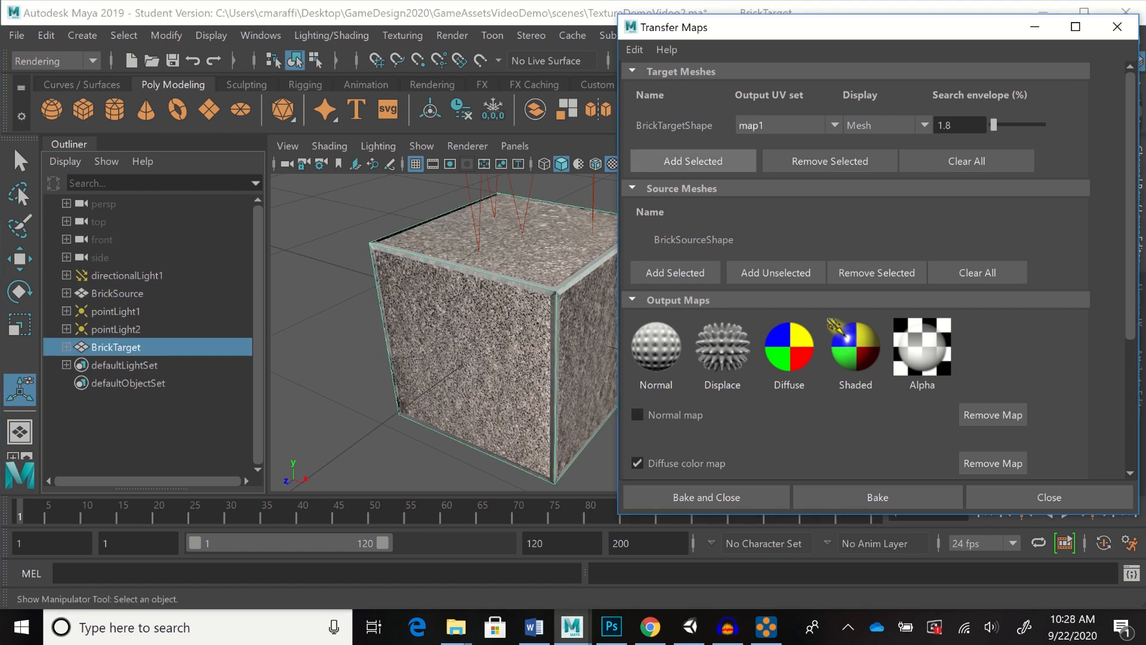
Expand the Maya Common Output settings and bake the diffuse color map
scroll(878, 270, down, 5)
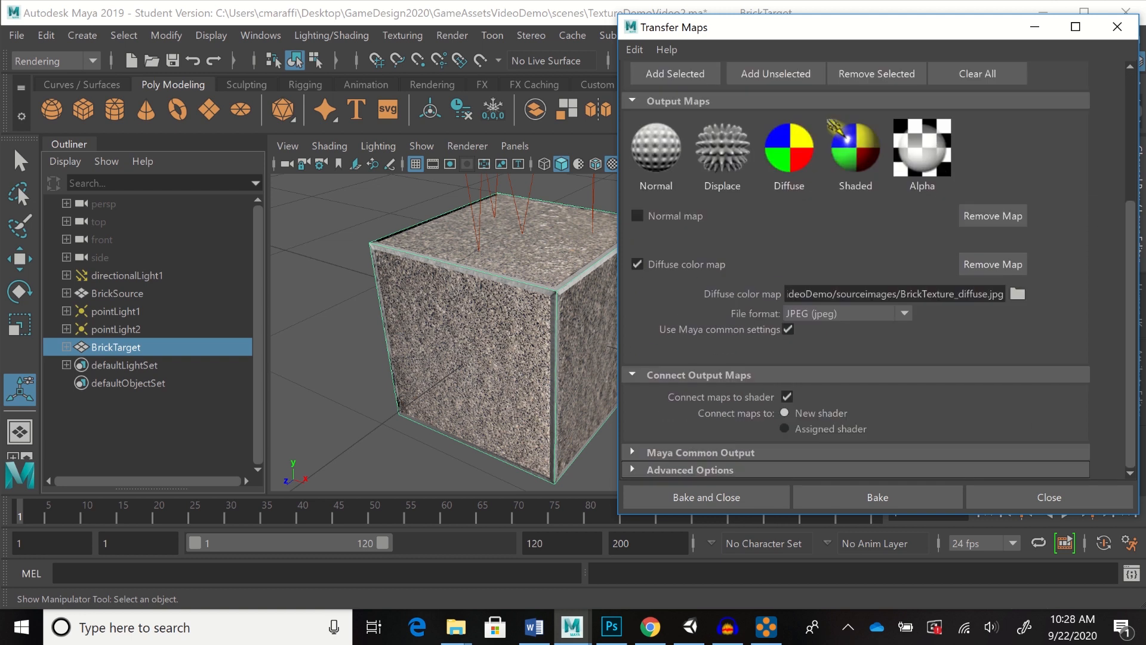
click(700, 452)
scroll(836, 128, down, 5)
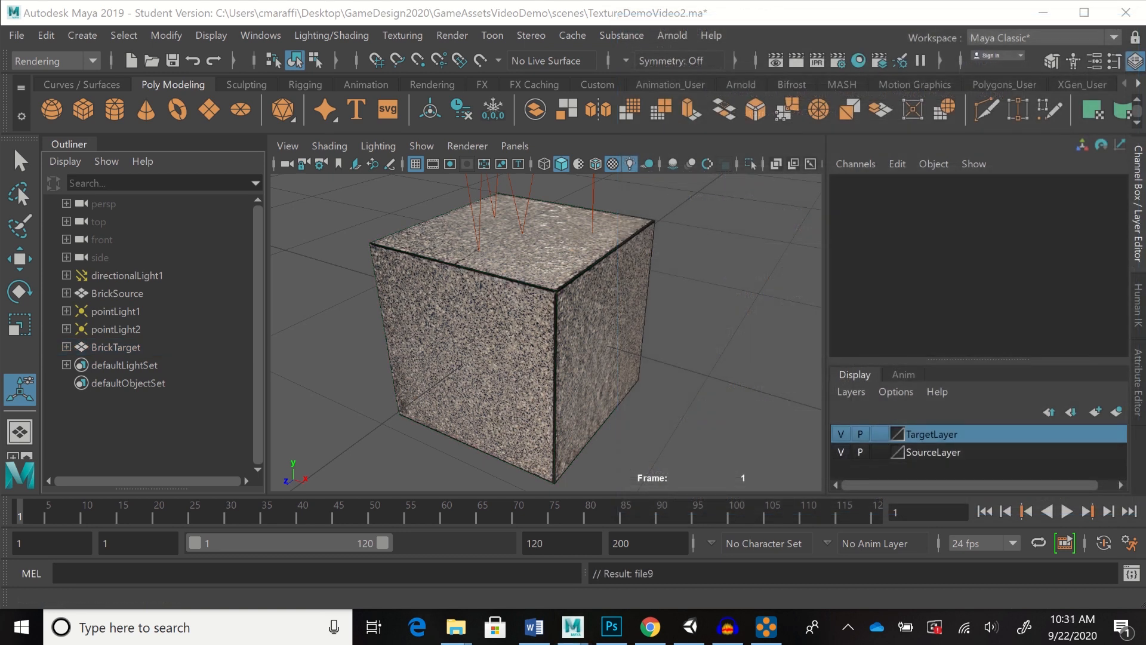
Compare the cubes by toggling TargetLayer, then hide SourceLayer and inspect the baked surface of BrickTarget up close
click(841, 434)
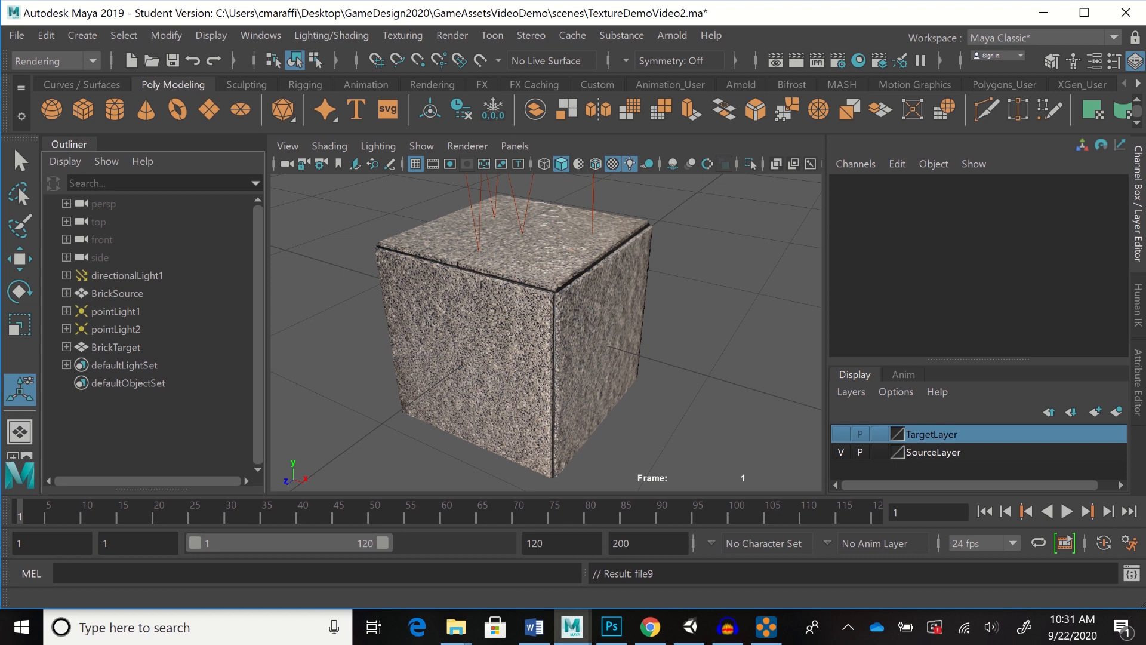
click(841, 434)
click(842, 452)
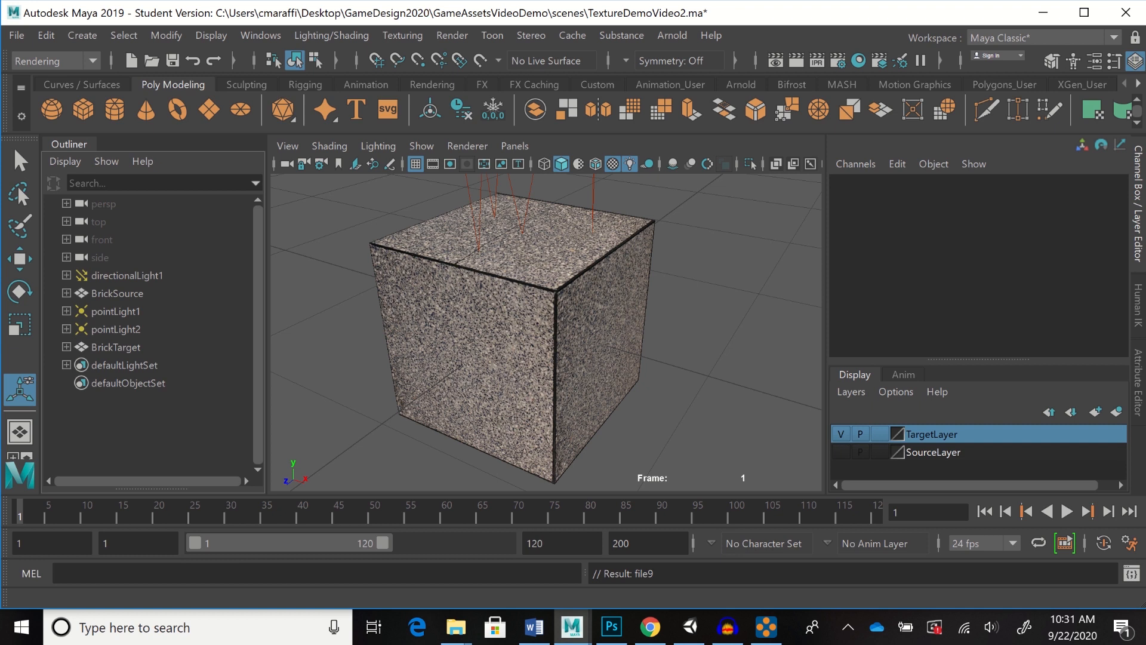
alt+drag(547, 329, 489, 364)
click(520, 367)
scroll(546, 333, up, 5)
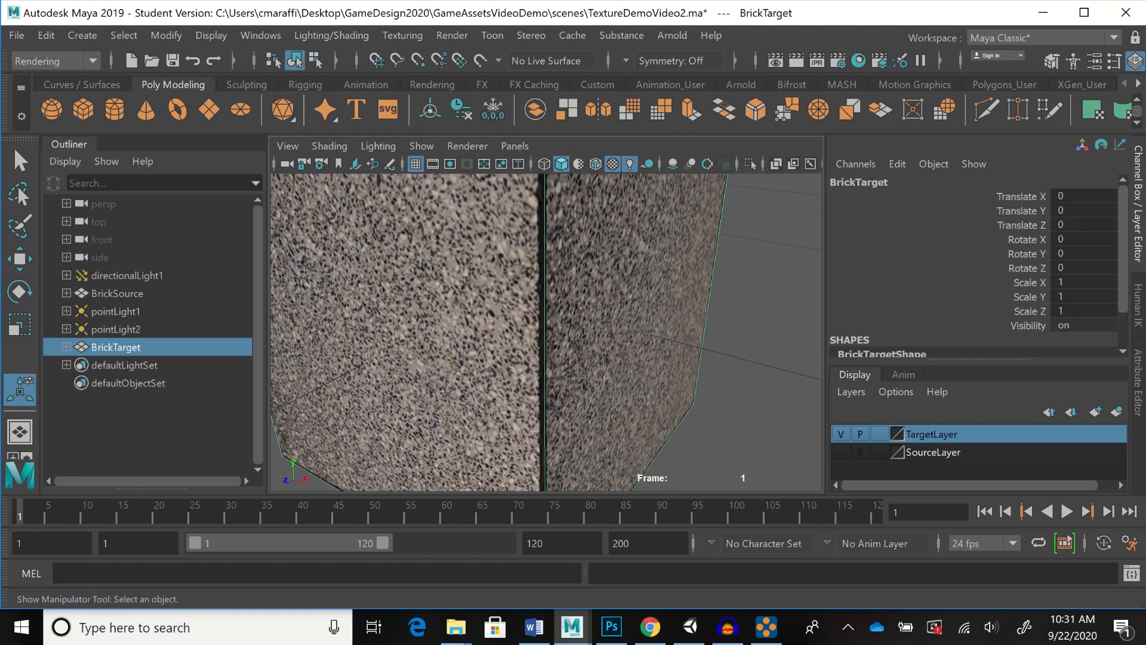
scroll(546, 334, down, 5)
alt+drag(519, 335, 588, 340)
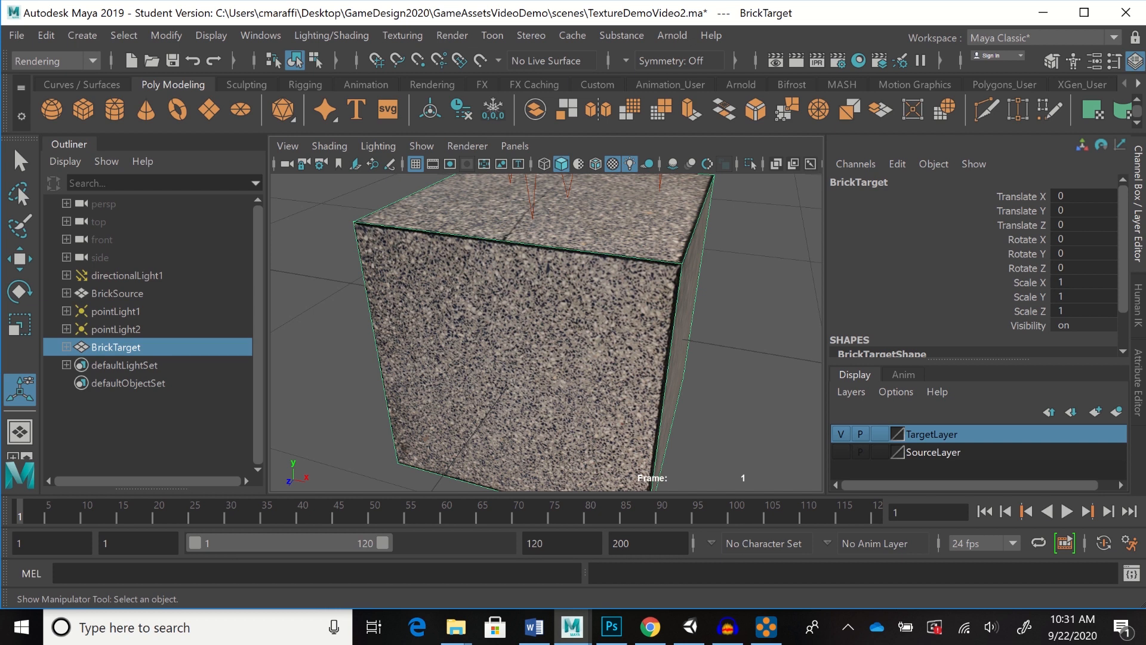
Show SourceLayer and hide TargetLayer to examine the detailed source cube
click(841, 452)
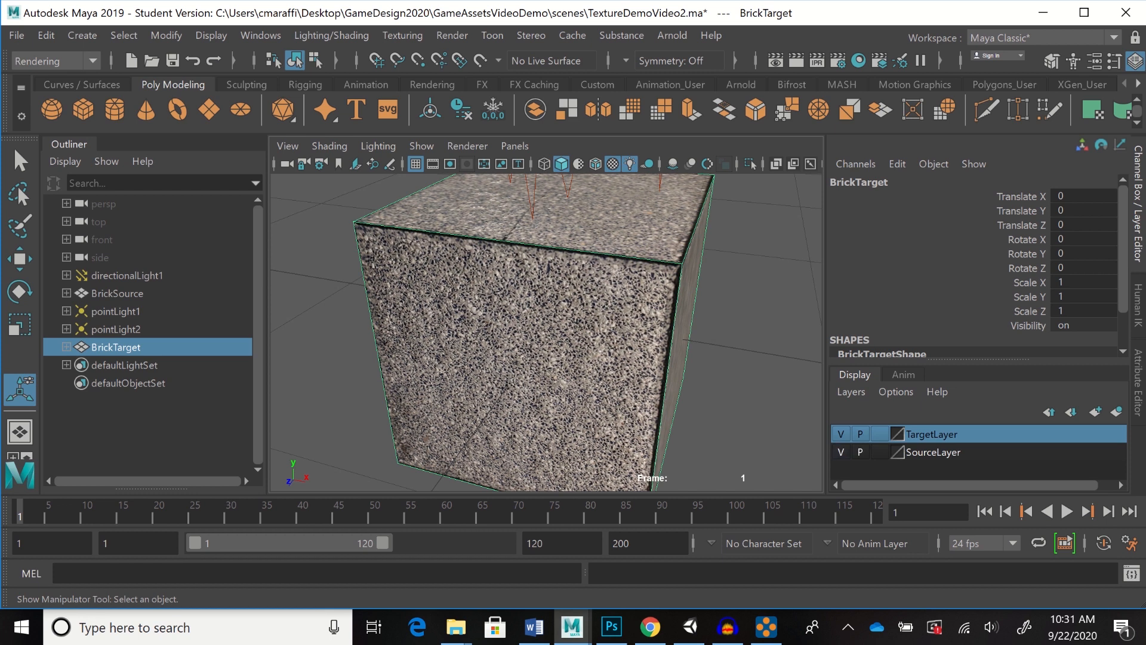
click(841, 434)
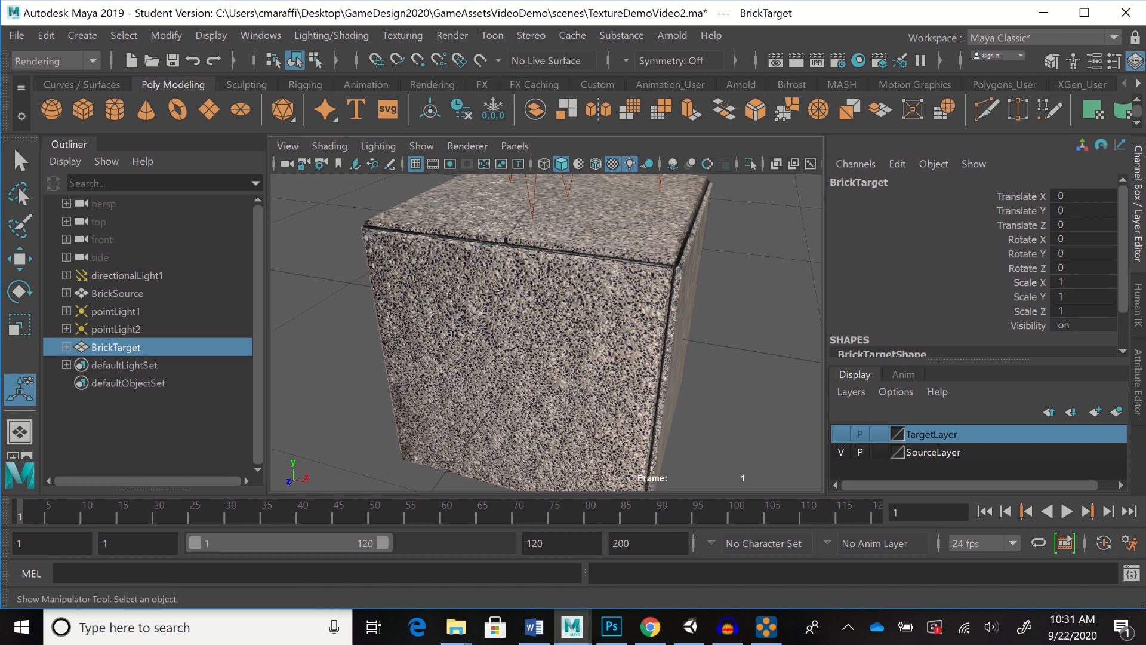
alt+drag(546, 334, 530, 359)
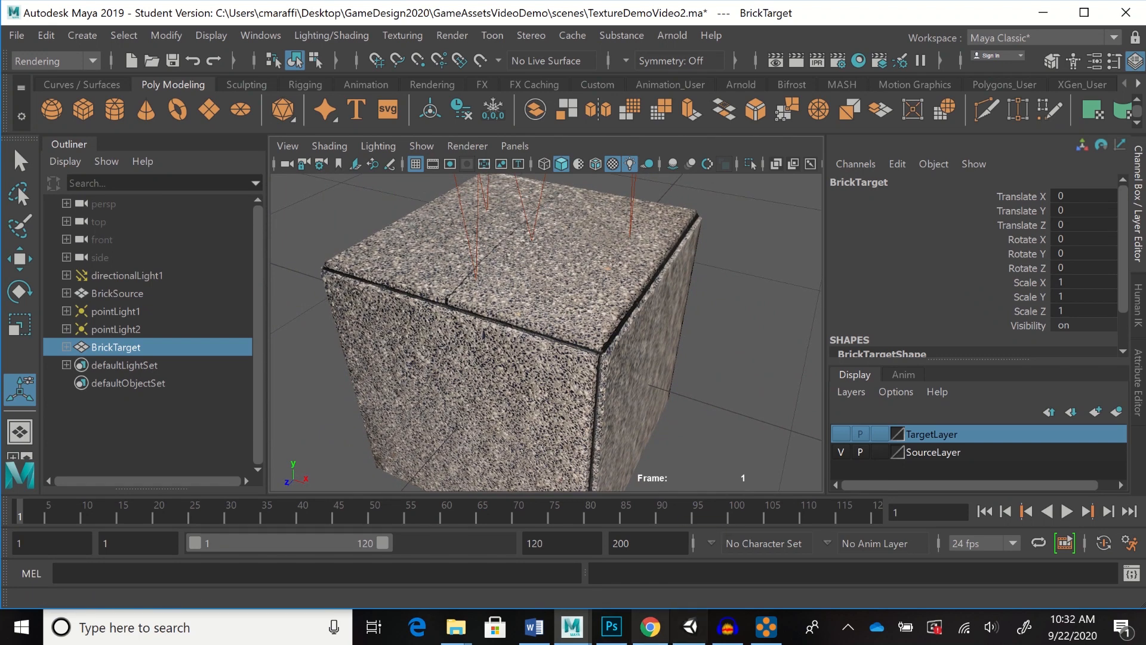
Open BrickTexture_diffuse from the sourceimages folder in Adobe Photoshop and compare it with BrickTexture_normal
mouse_move(690, 626)
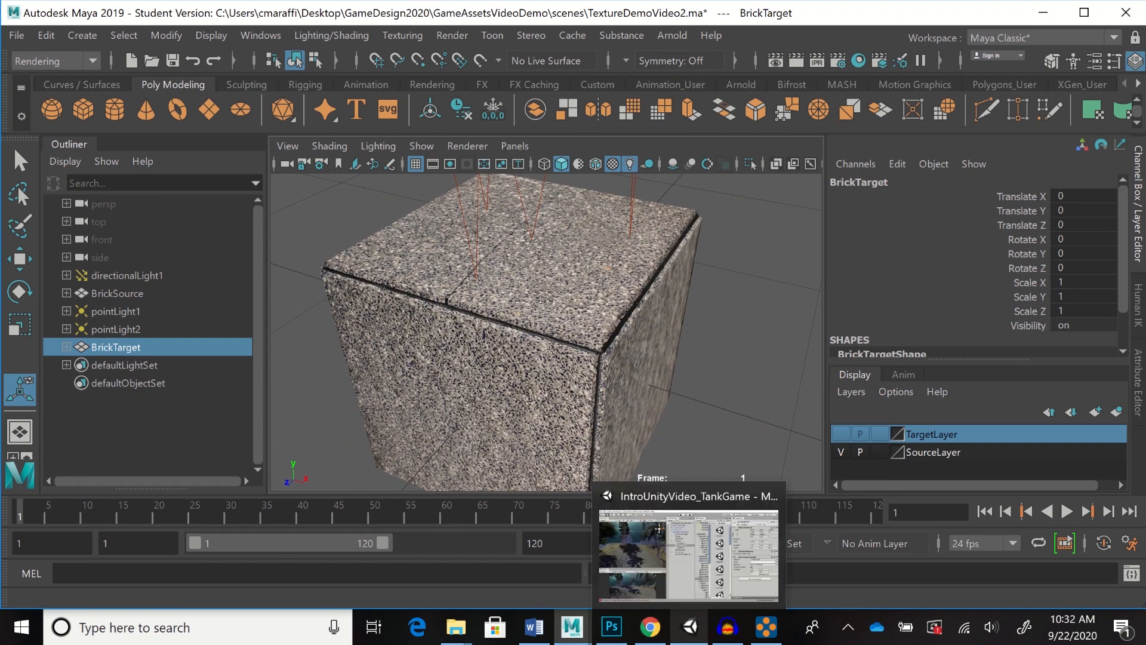
mouse_move(650, 626)
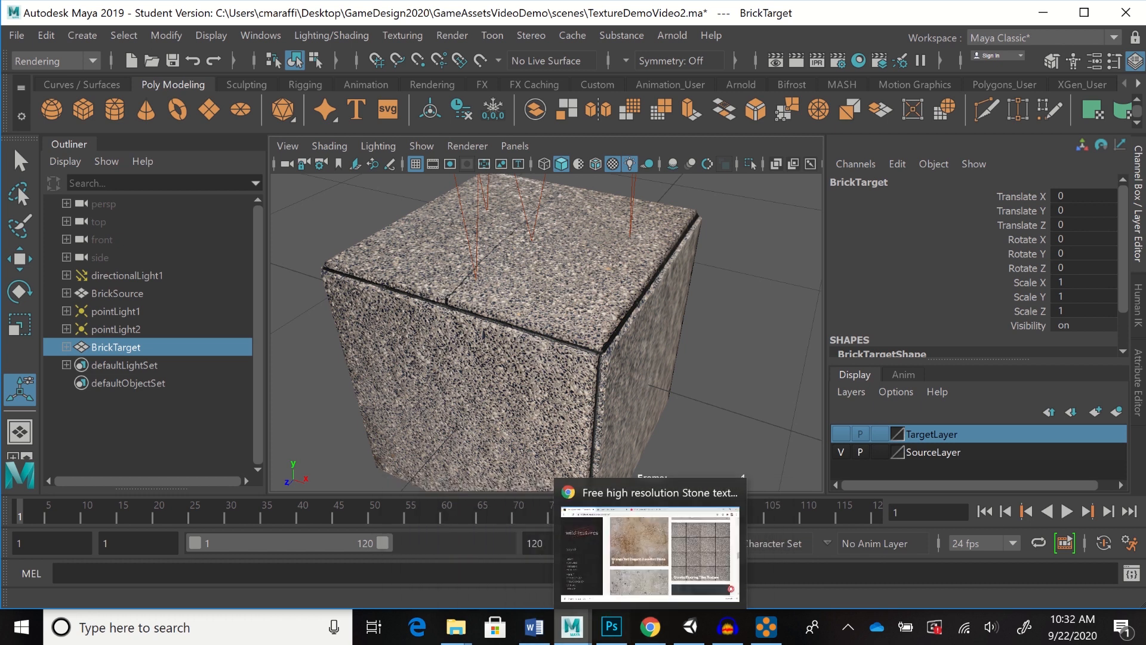
mouse_move(456, 627)
mouse_move(456, 552)
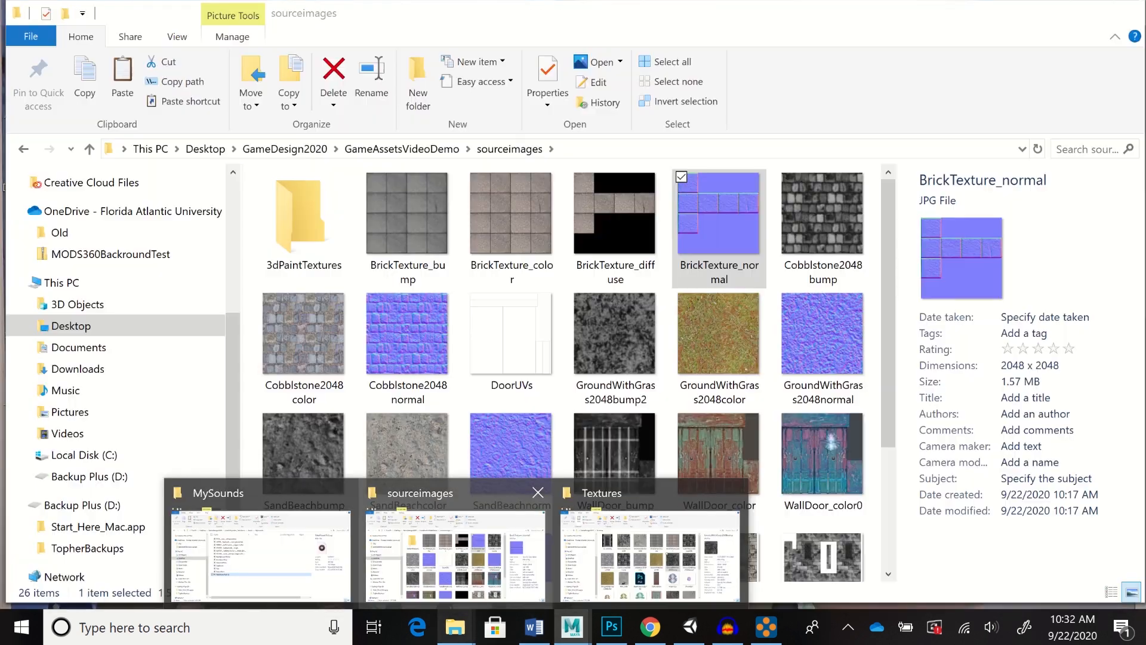
click(455, 552)
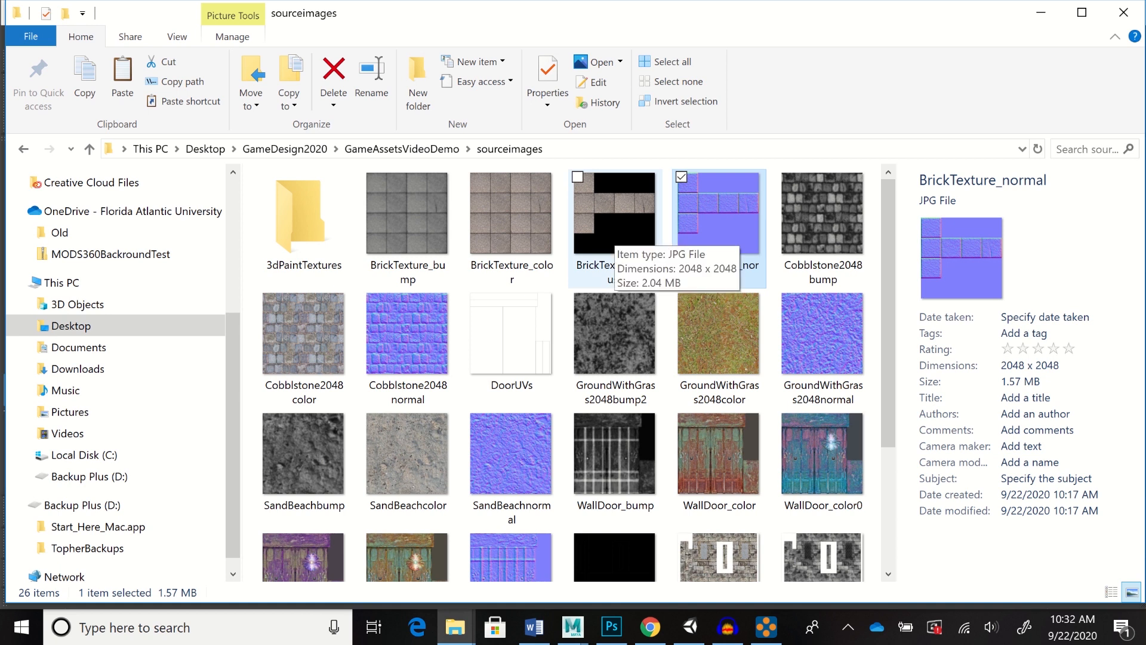
right_click(615, 236)
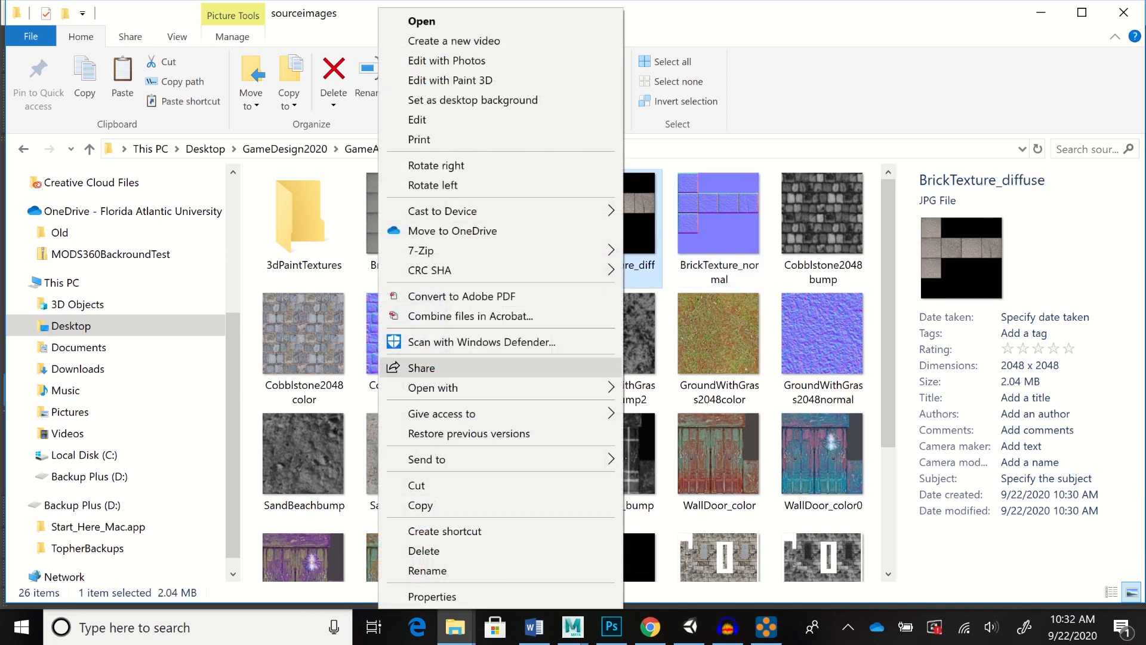
mouse_move(597, 388)
click(686, 388)
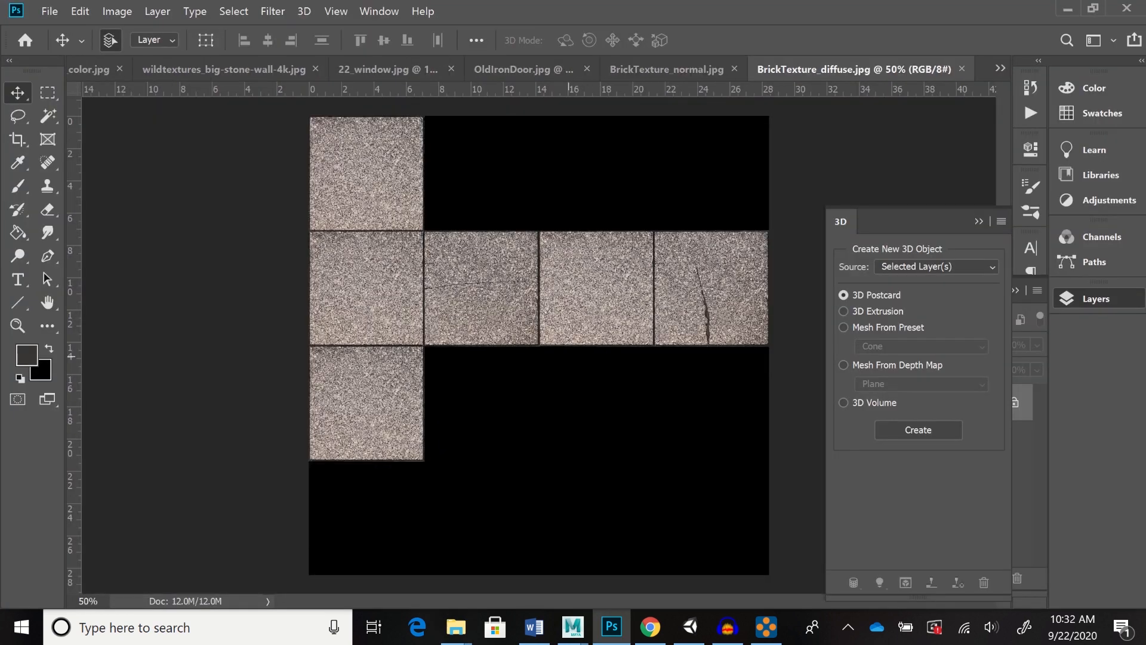
click(667, 69)
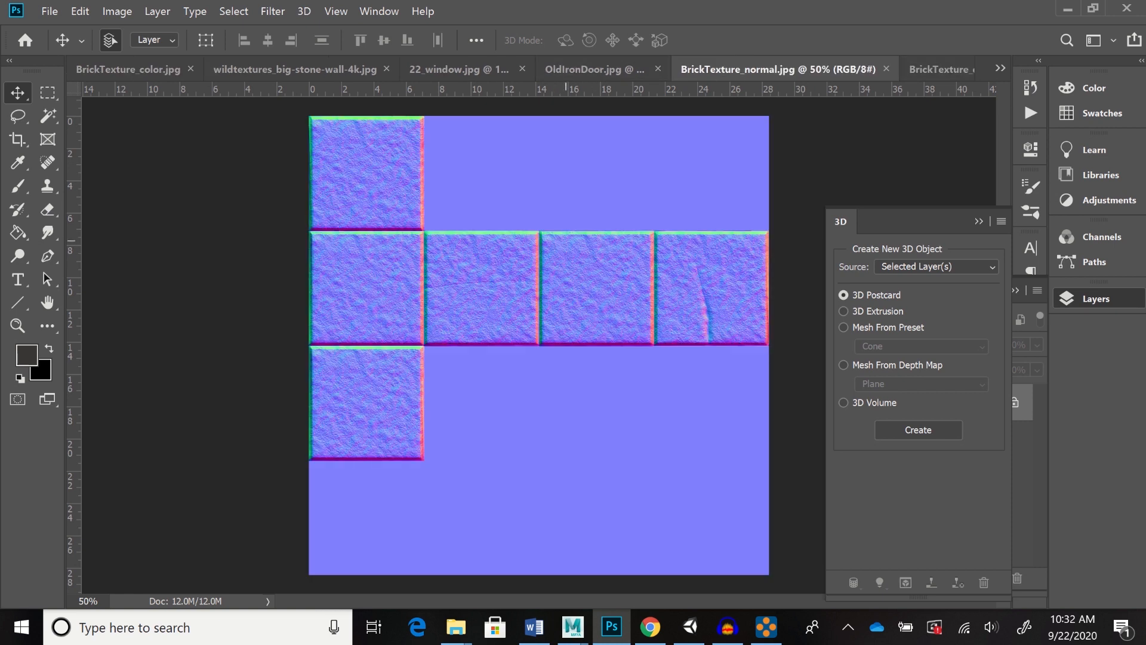
click(937, 69)
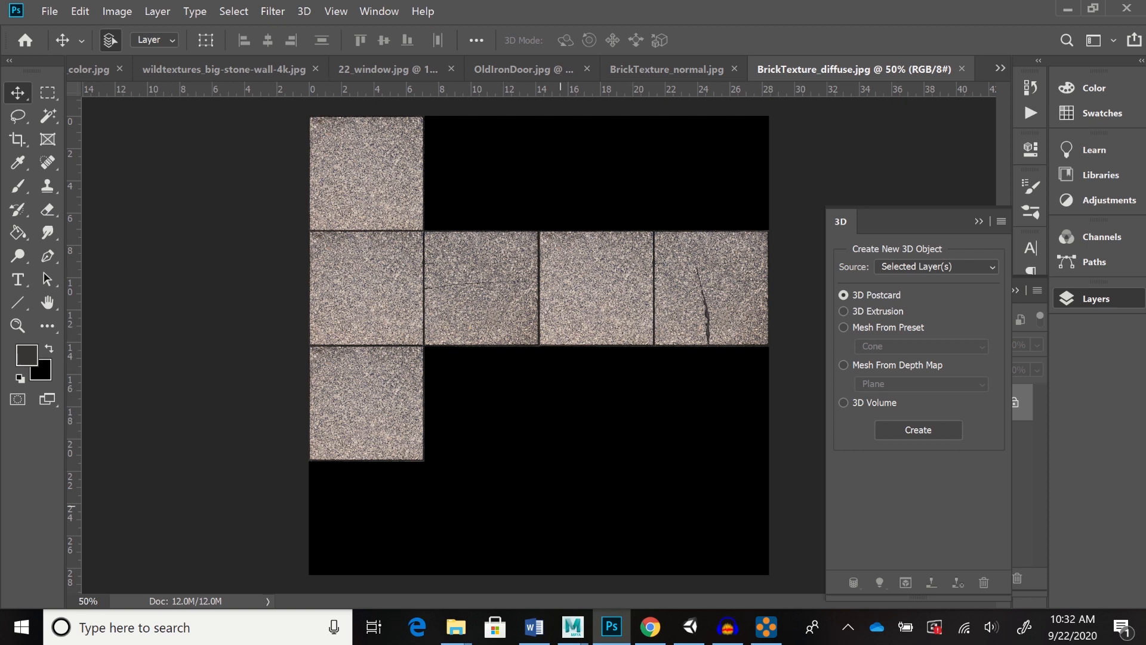
Switch to the sourceimages folder in File Explorer and copy the BrickTexture_diffuse and BrickTexture_normal image files
mouse_move(455, 627)
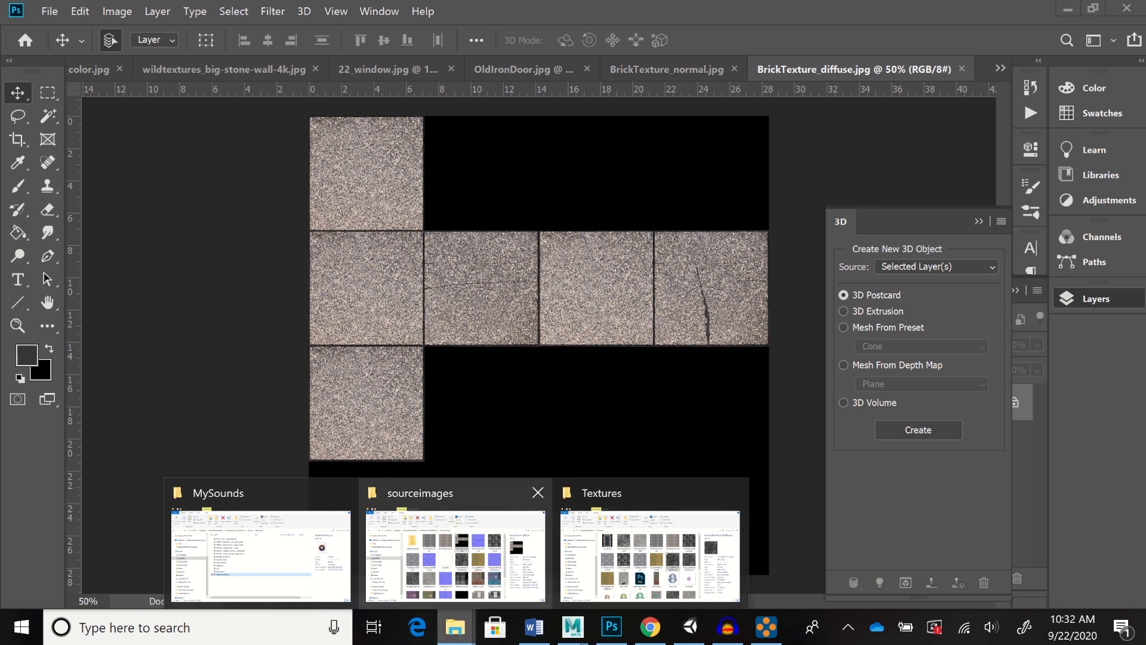
click(456, 555)
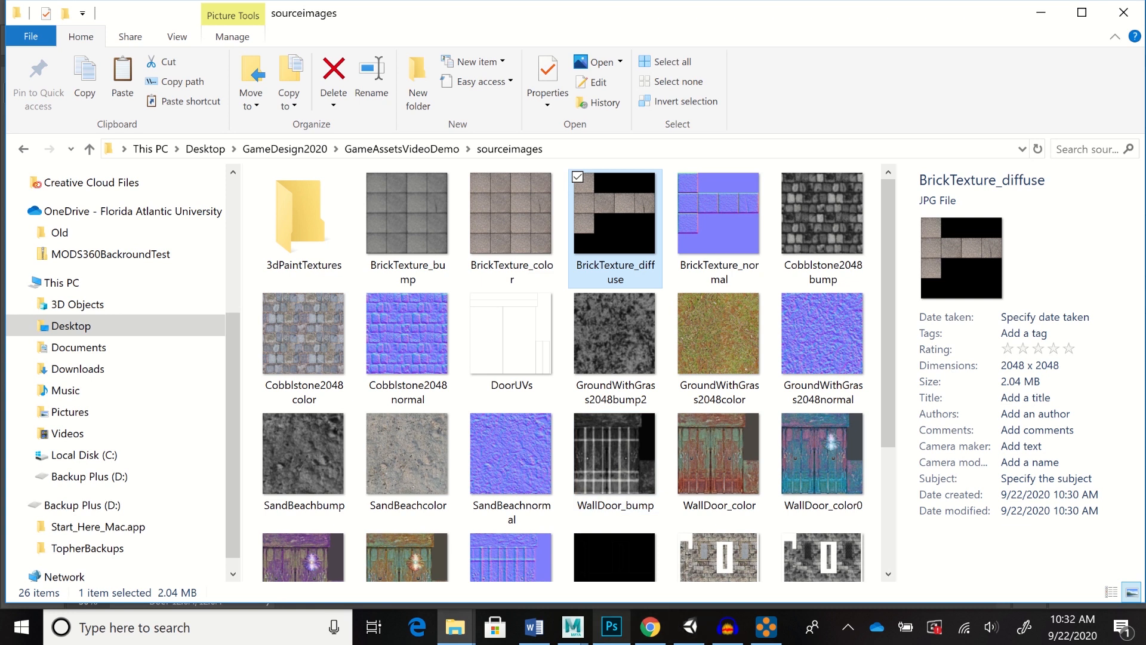
mouse_move(572, 627)
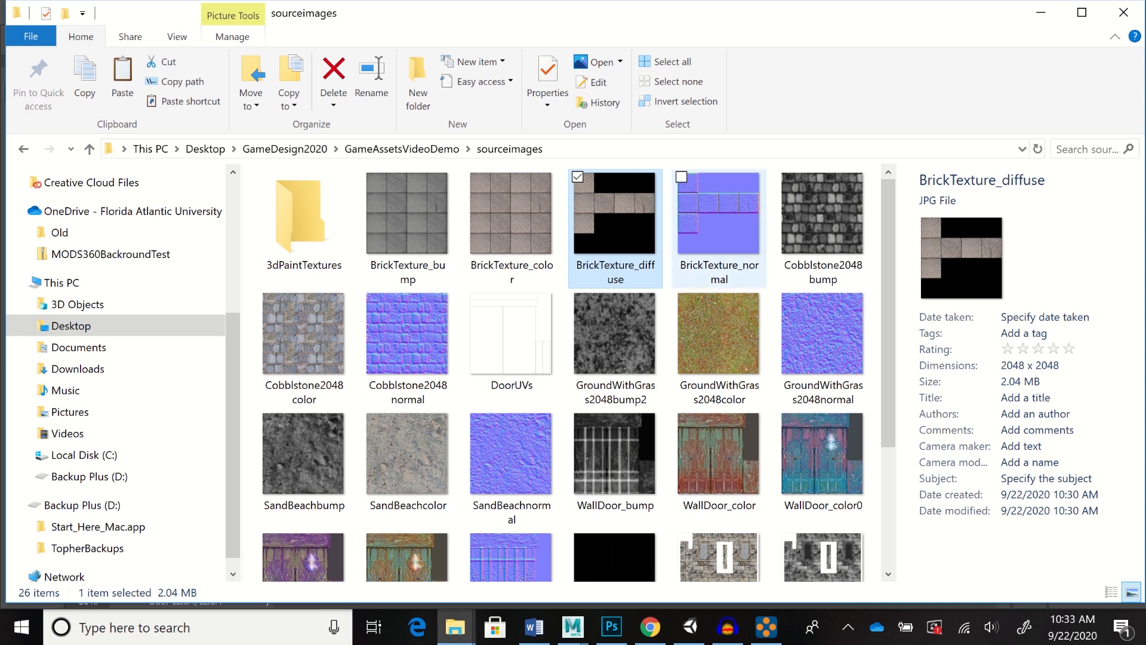
ctrl+click(717, 233)
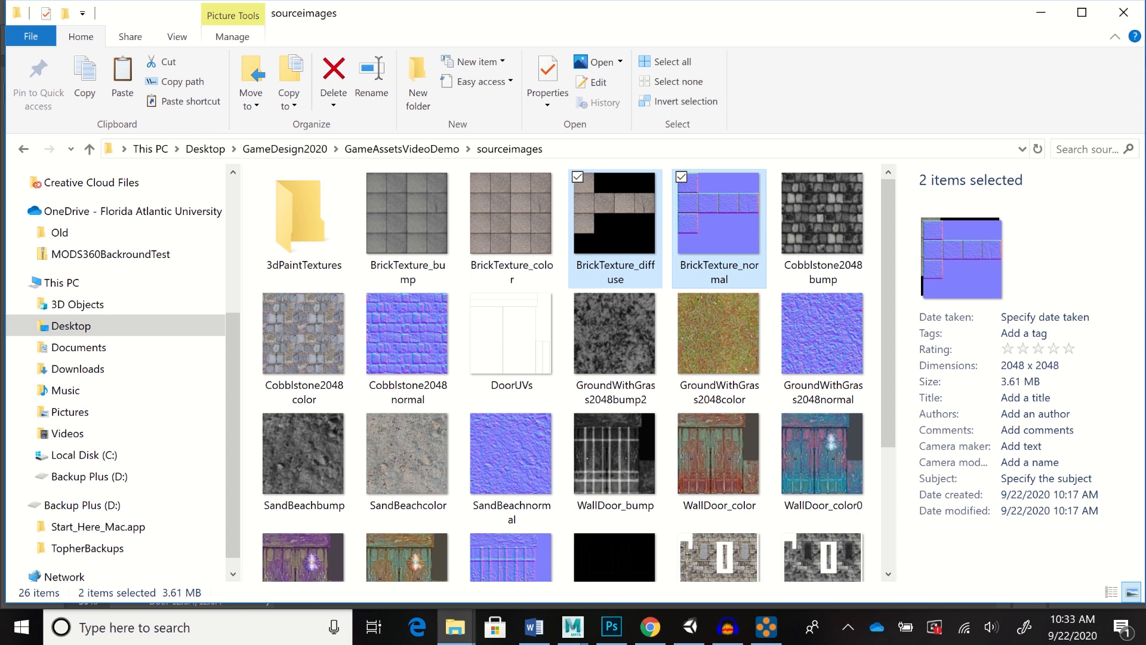
right_click(726, 233)
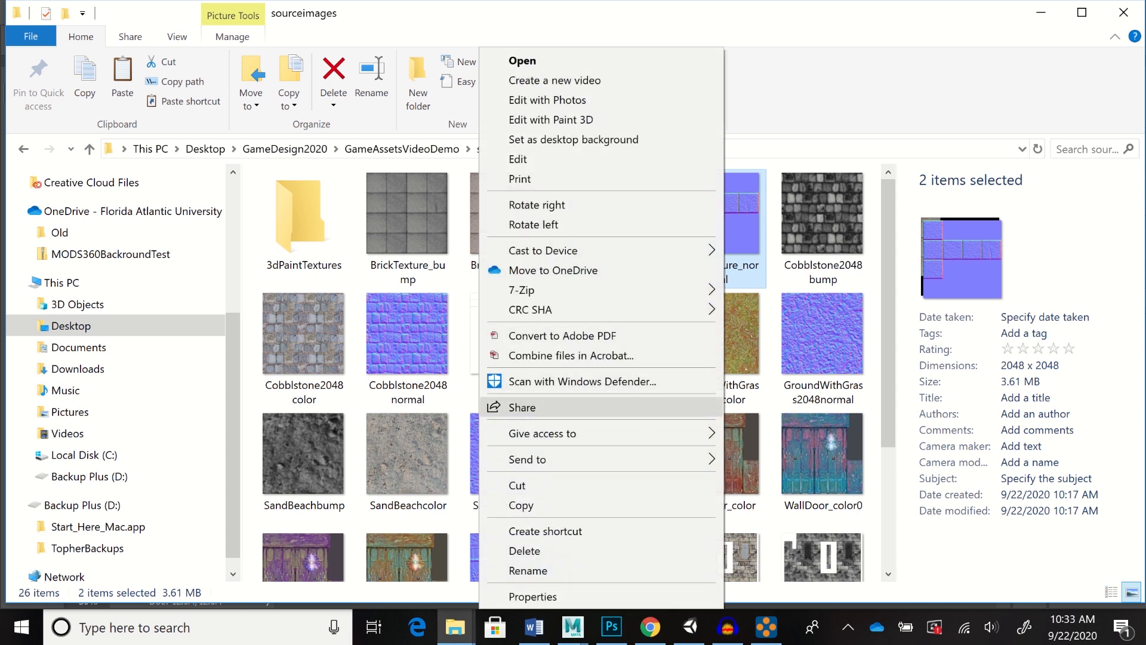
click(521, 505)
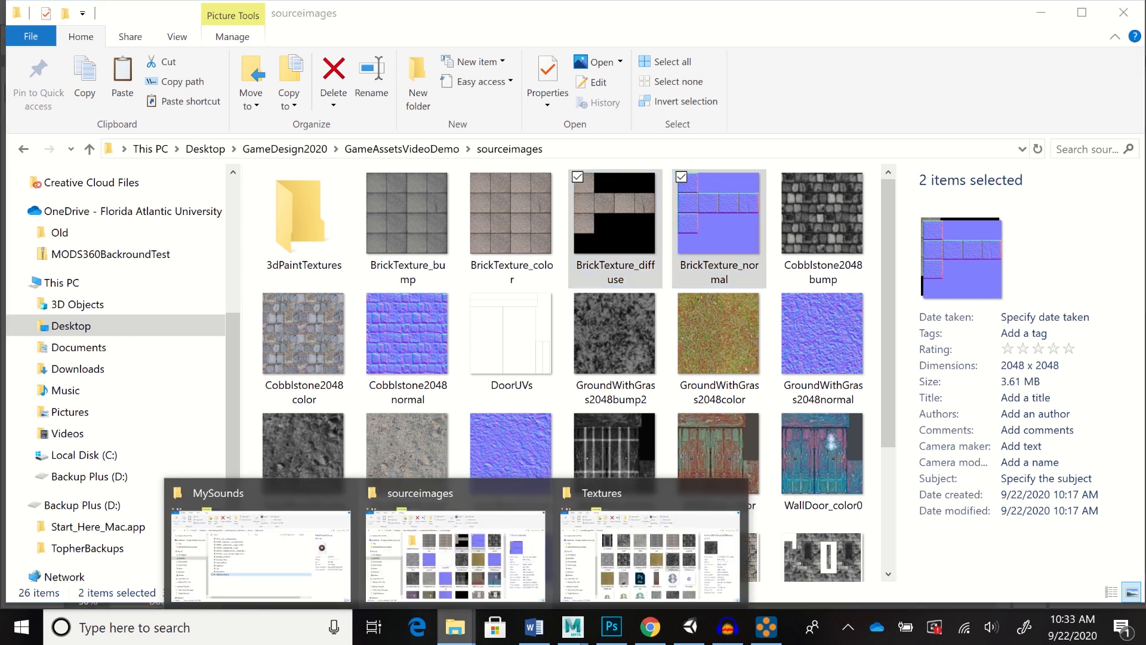
Paste the two copied brick textures into the MyTextures folder inside the IntroUnityVideo_TankGame Assets folder
click(261, 556)
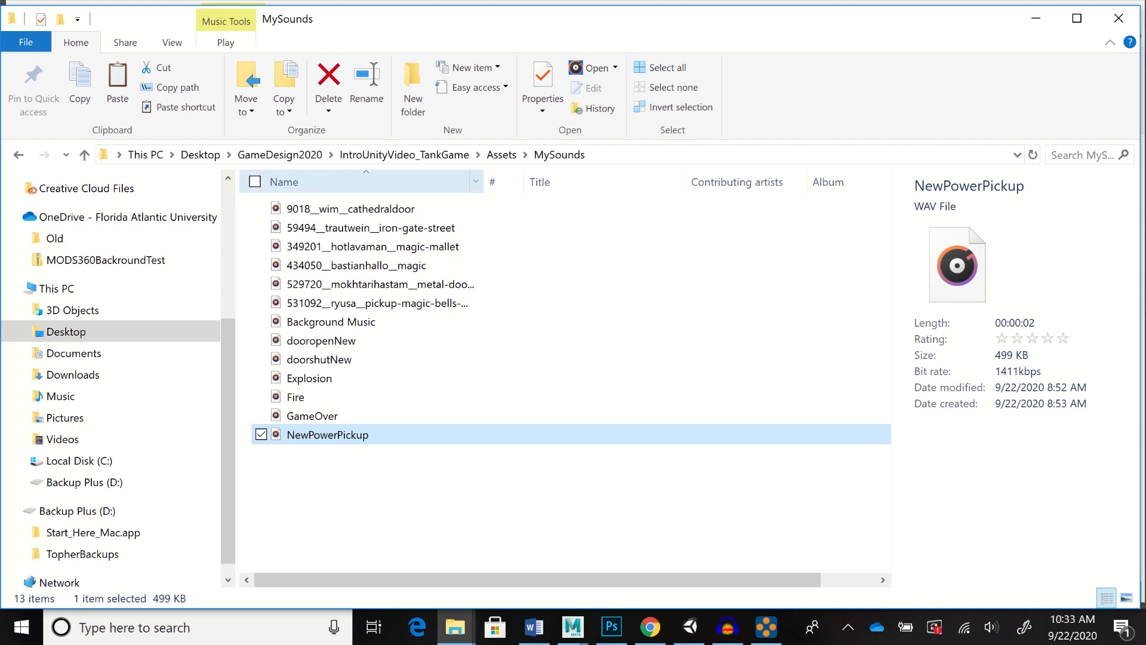
click(502, 154)
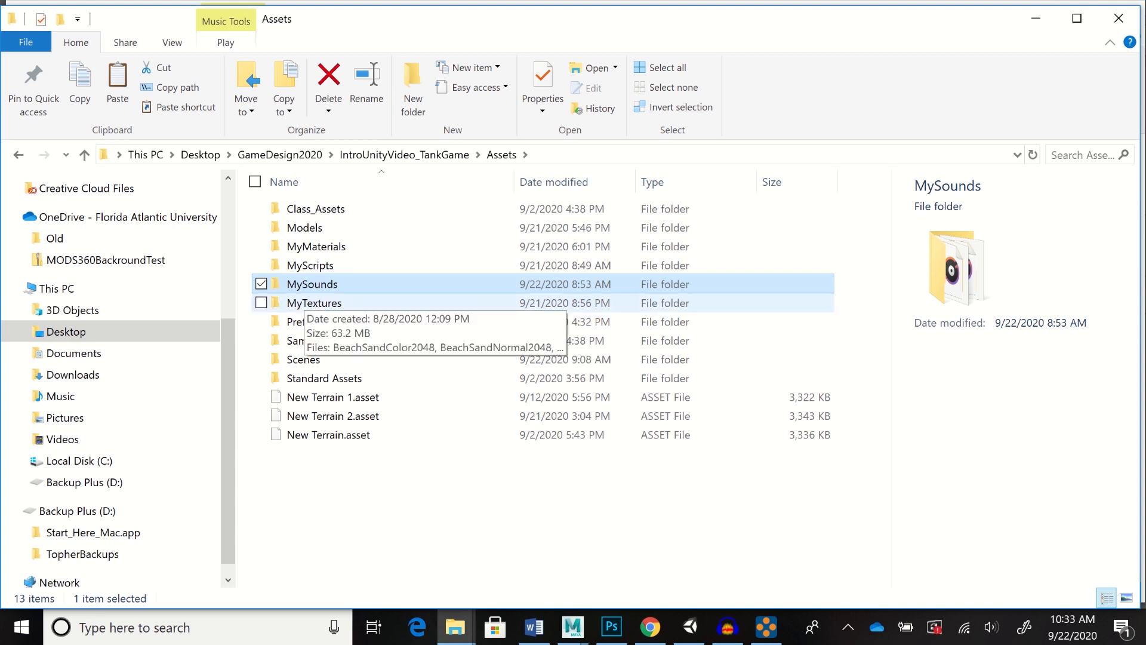
double_click(314, 303)
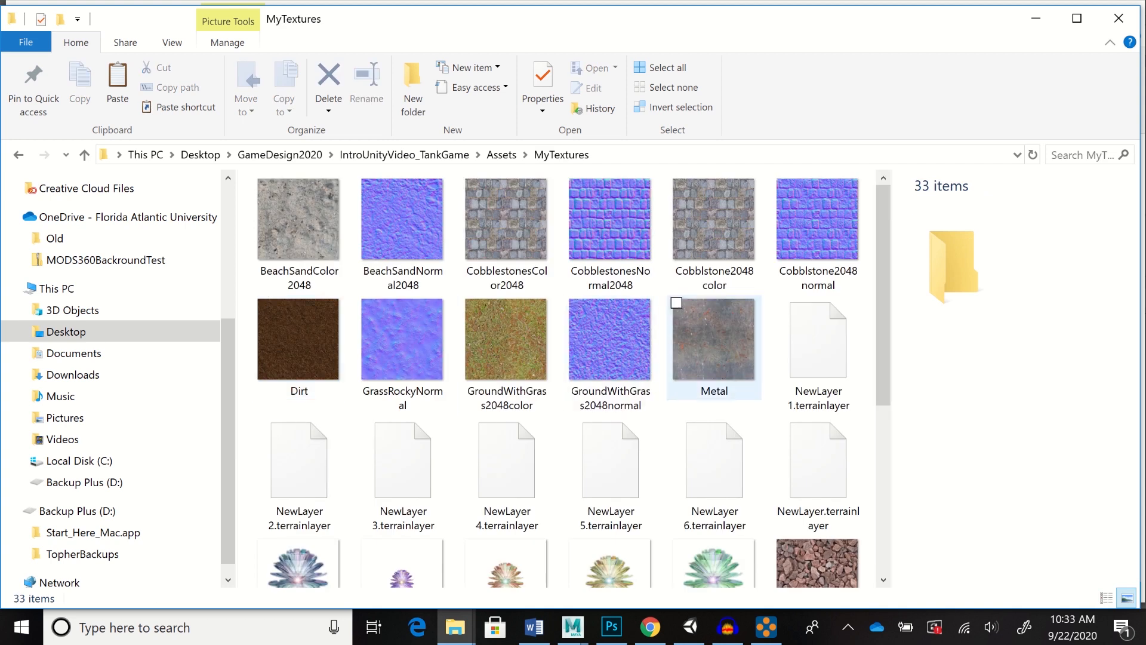
right_click(456, 399)
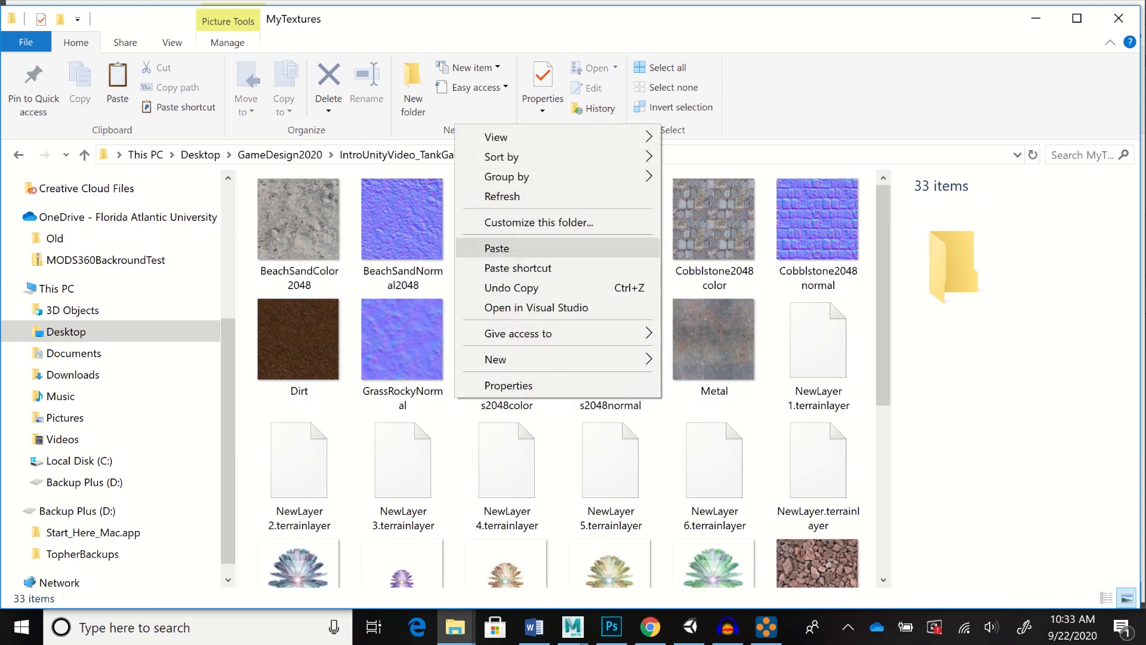
click(497, 248)
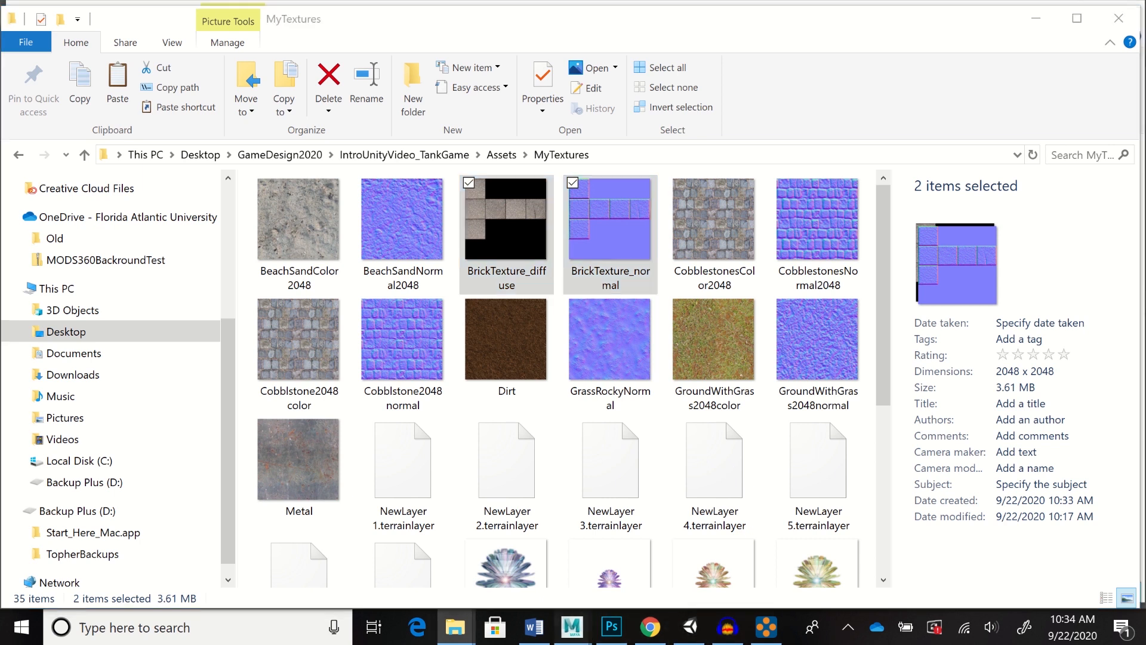
Switch to Maya, show TargetLayer and hide SourceLayer so only the BrickTarget cube is displayed
mouse_move(571, 627)
click(633, 537)
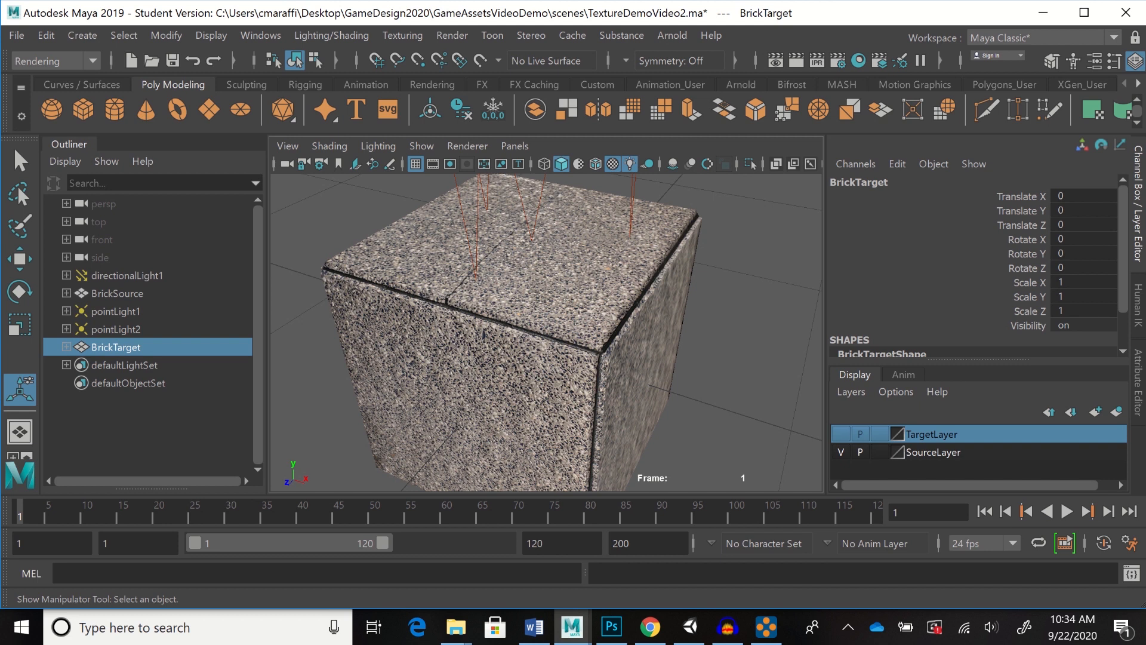
click(841, 434)
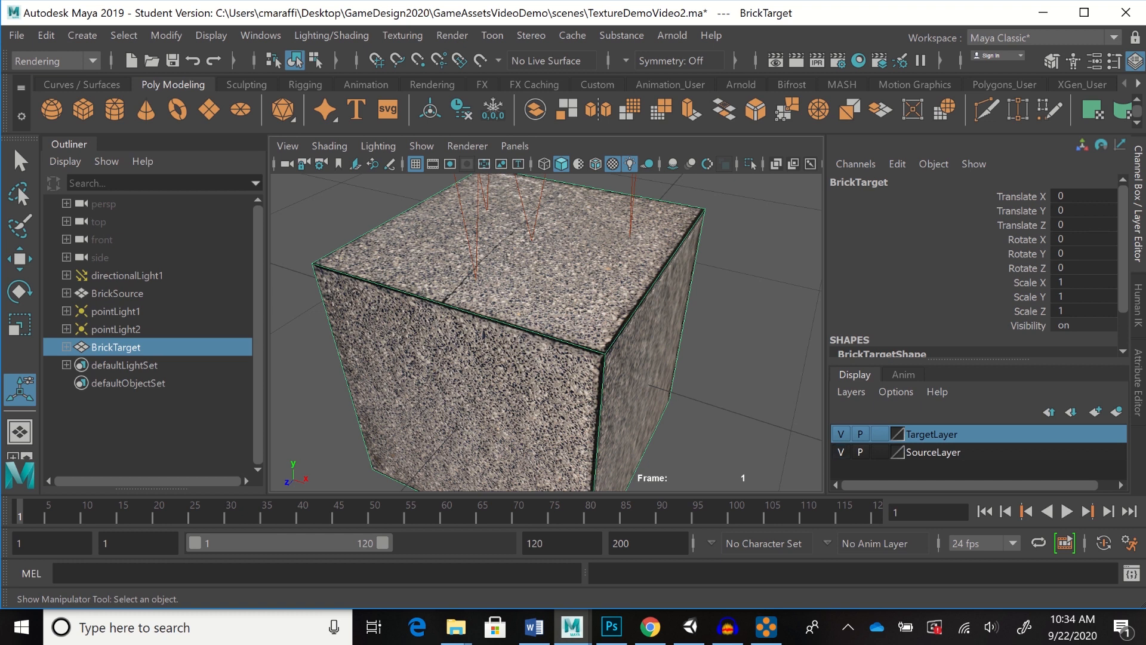
click(841, 452)
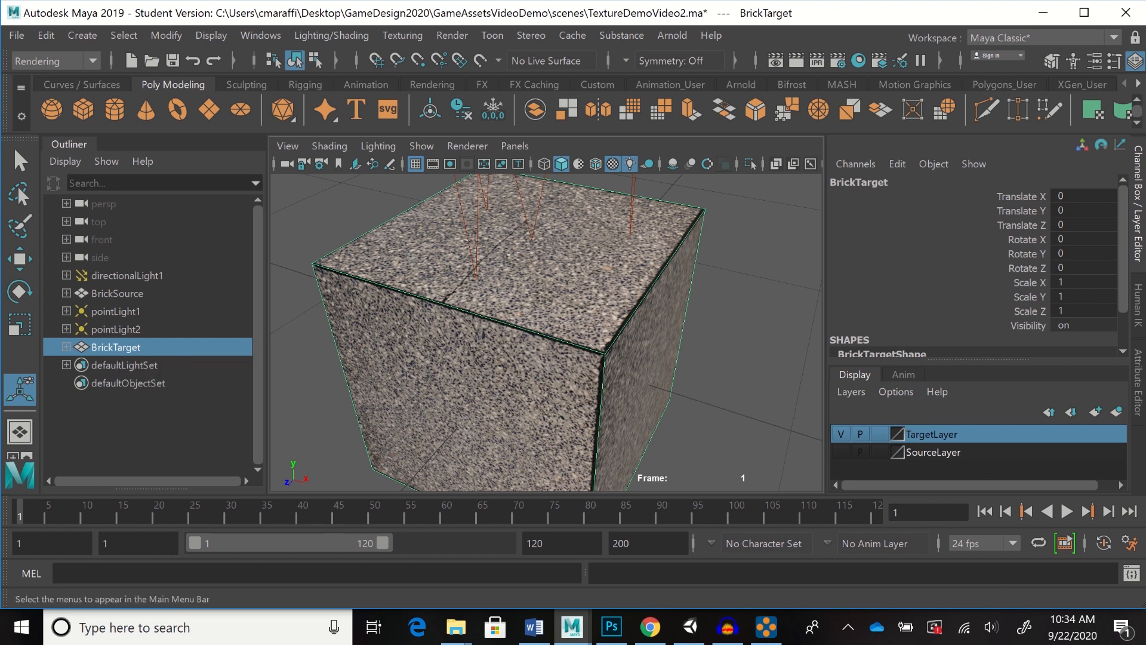
click(16, 35)
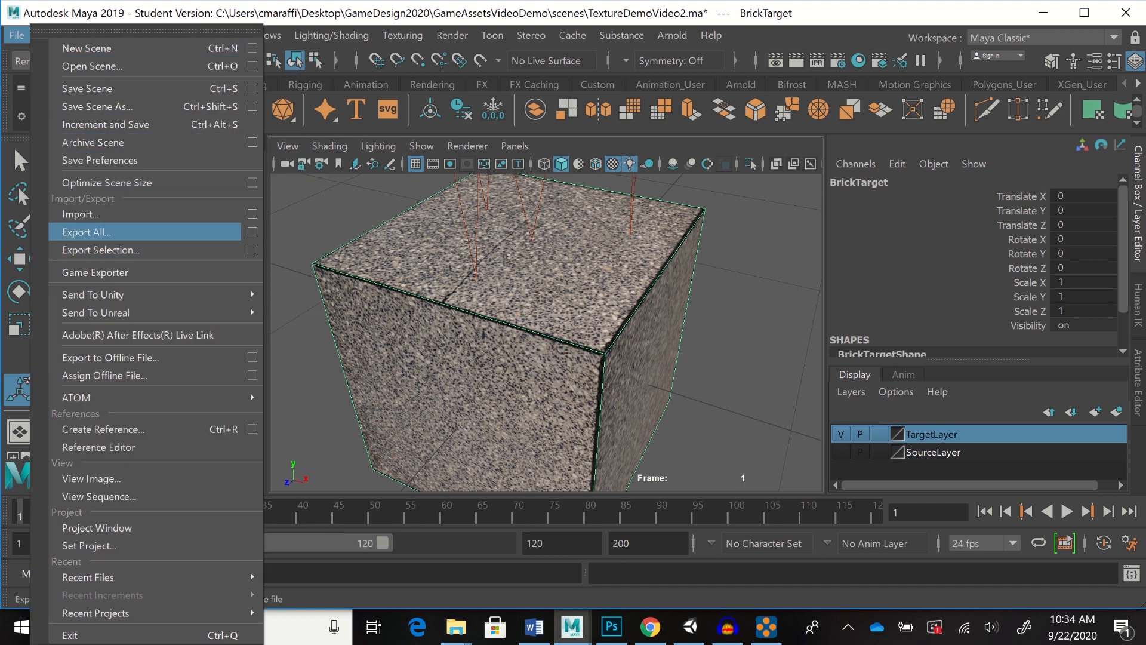
mouse_move(149, 294)
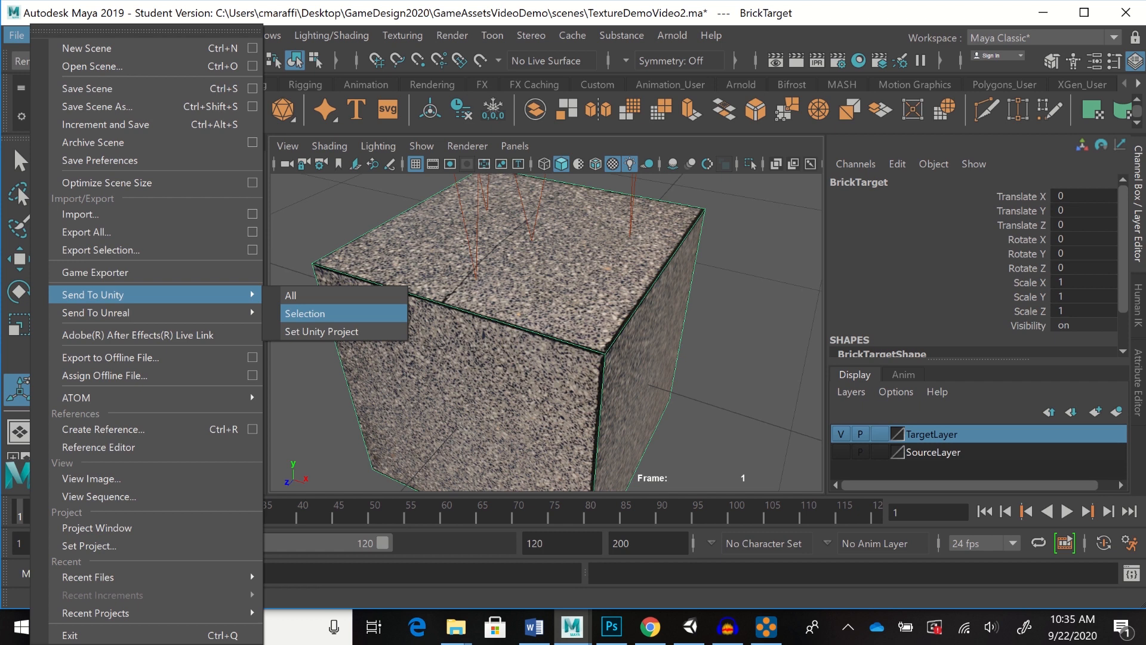
click(305, 313)
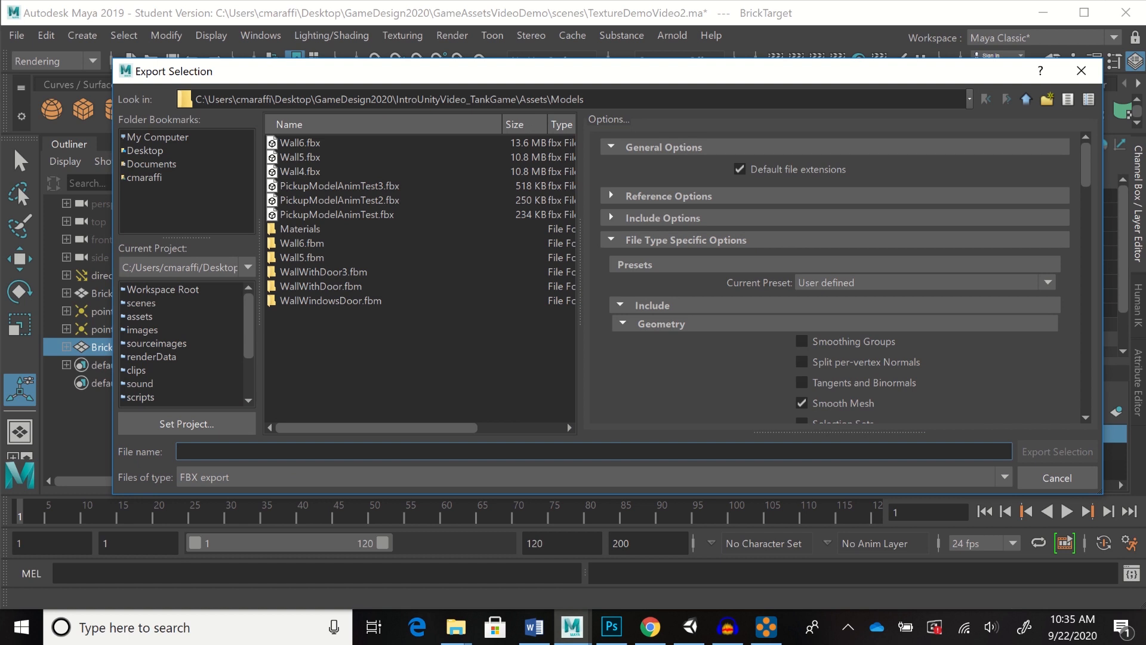
click(1057, 477)
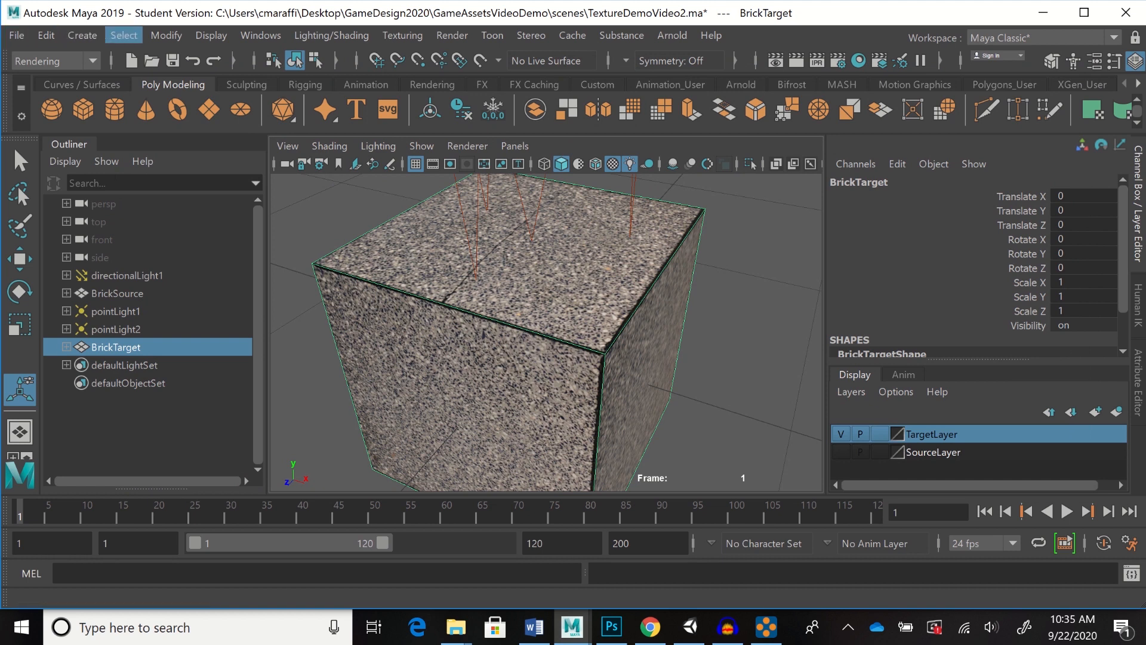
Try to set the GameAssetsVideoDemo folder in GameDesign2020 as the Unity project for sending FBX assets
click(16, 35)
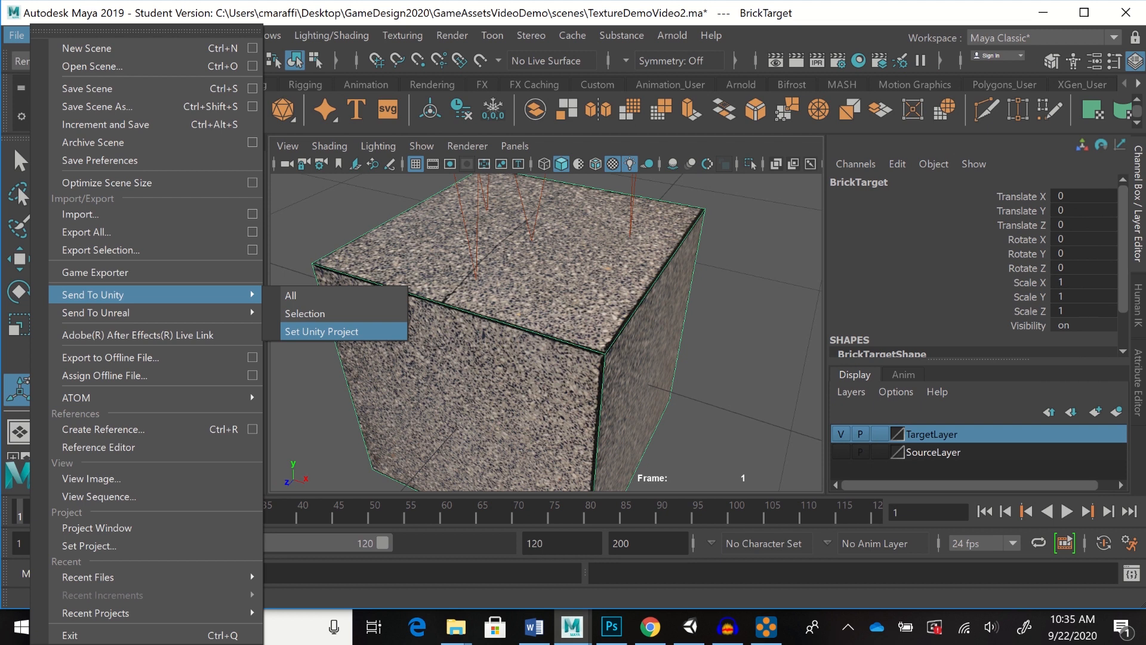
click(322, 331)
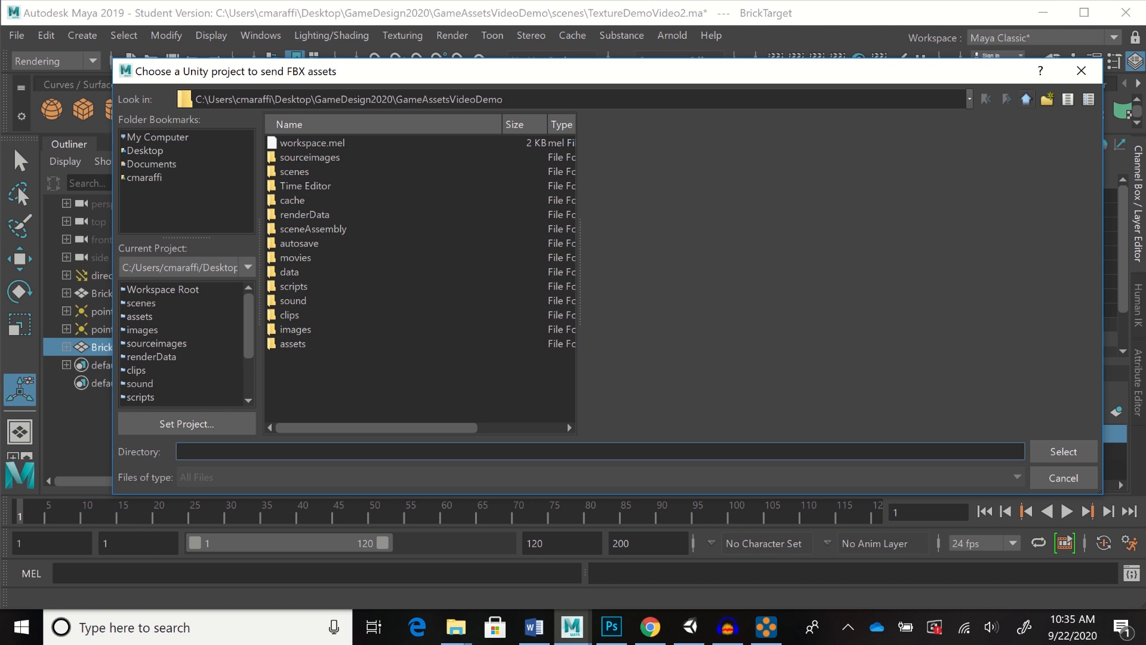
click(1026, 99)
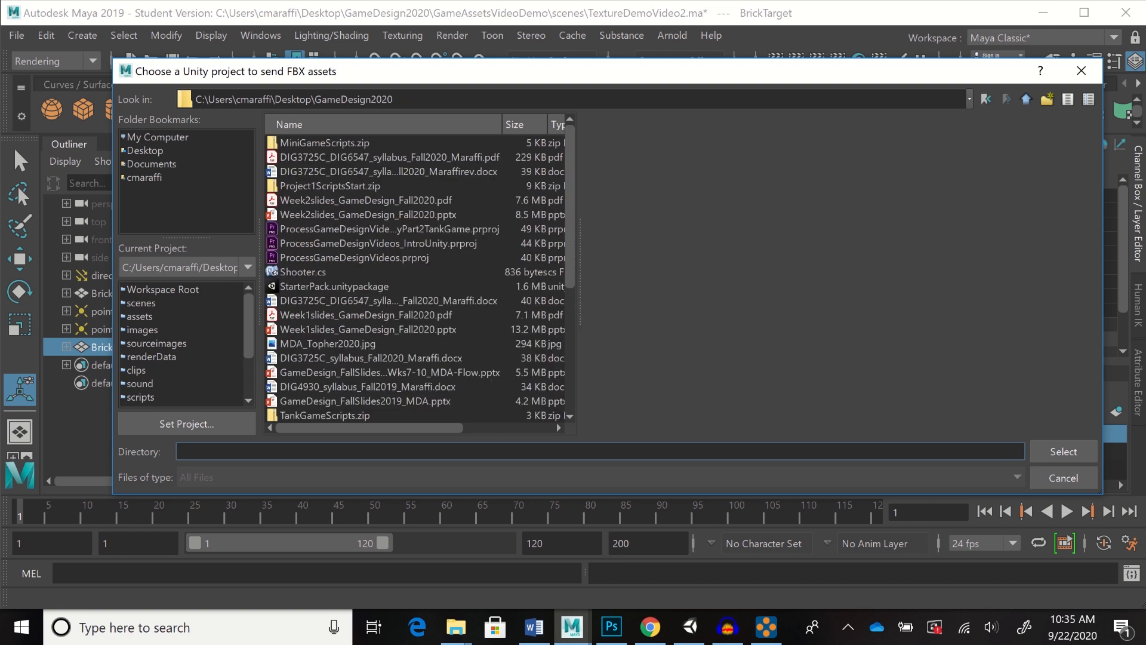
click(145, 151)
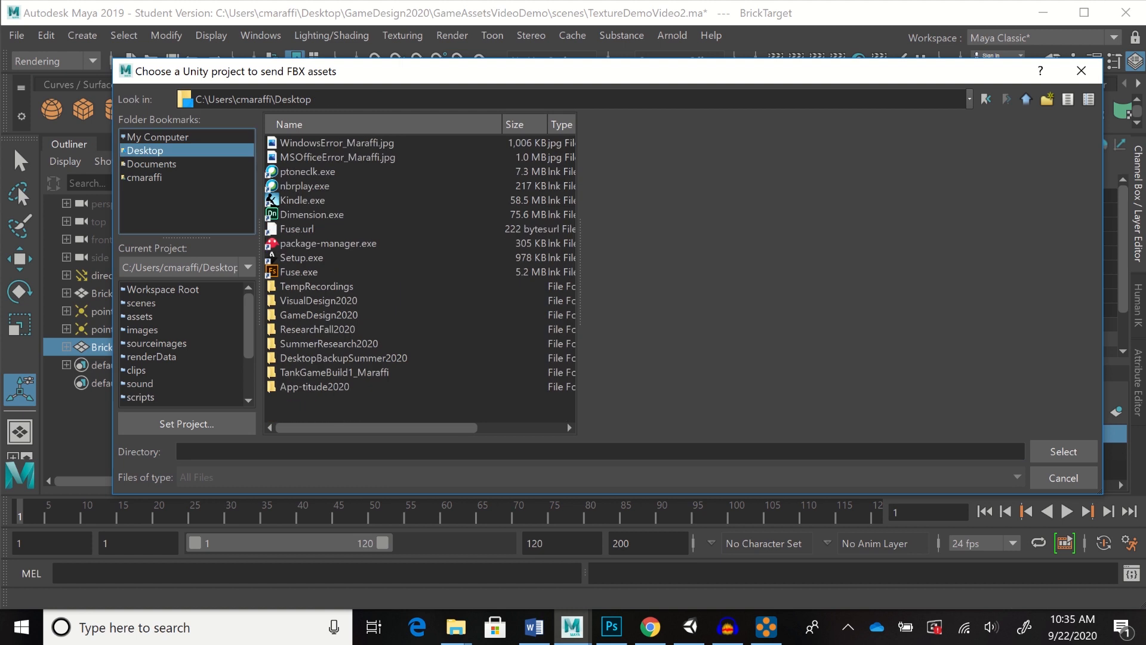
click(318, 314)
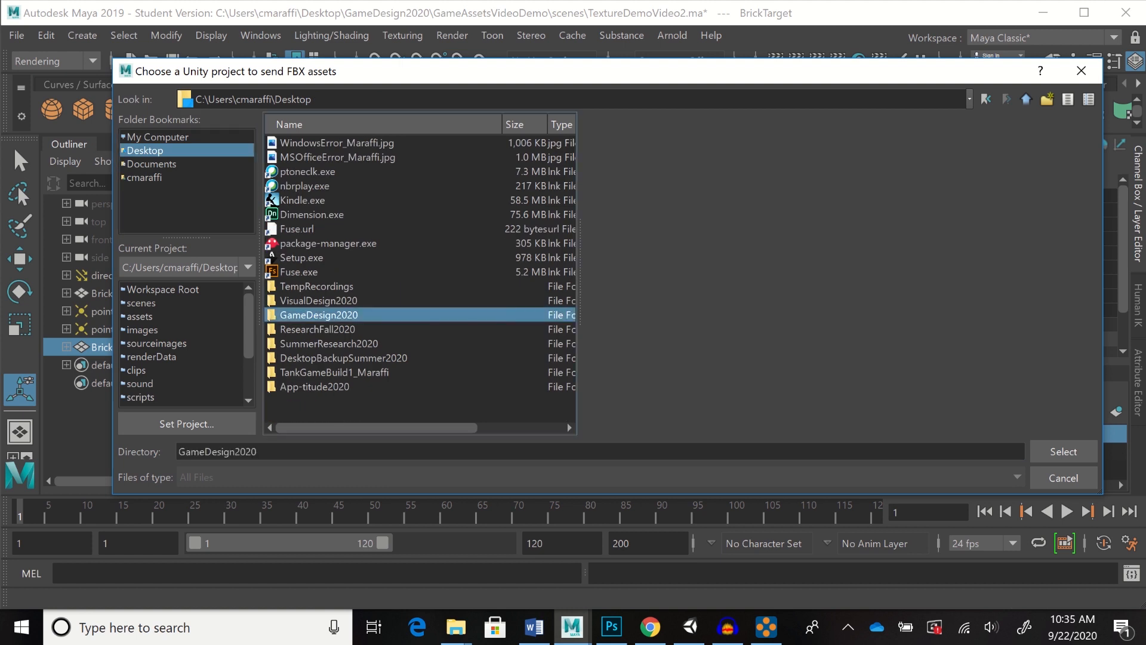
double_click(318, 315)
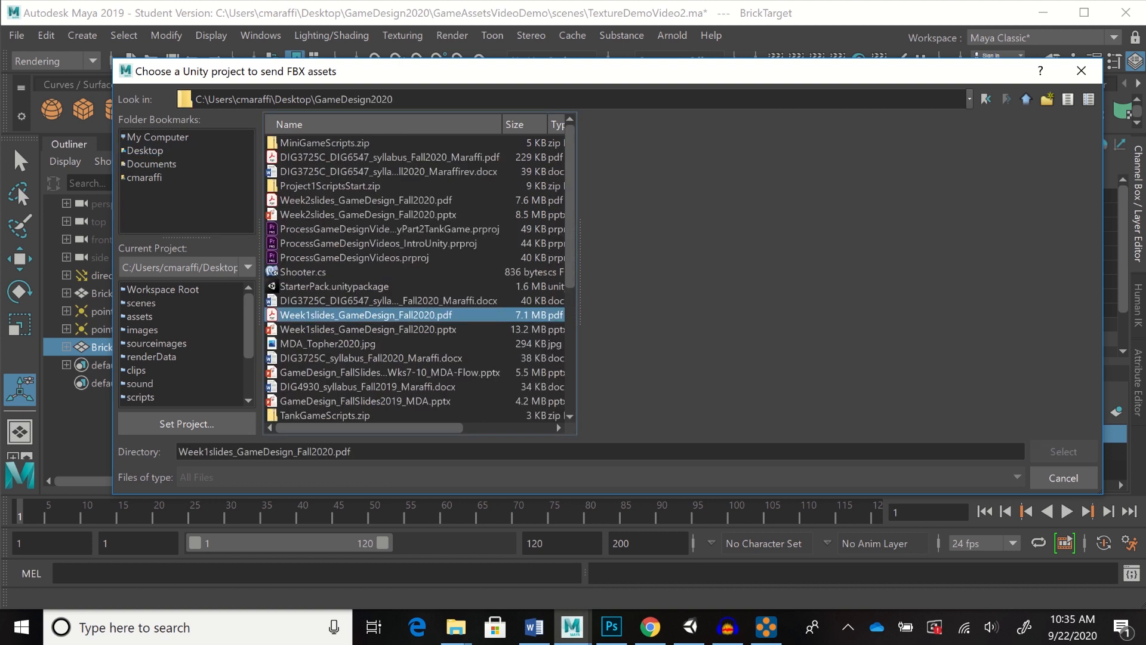
scroll(415, 277, down, 5)
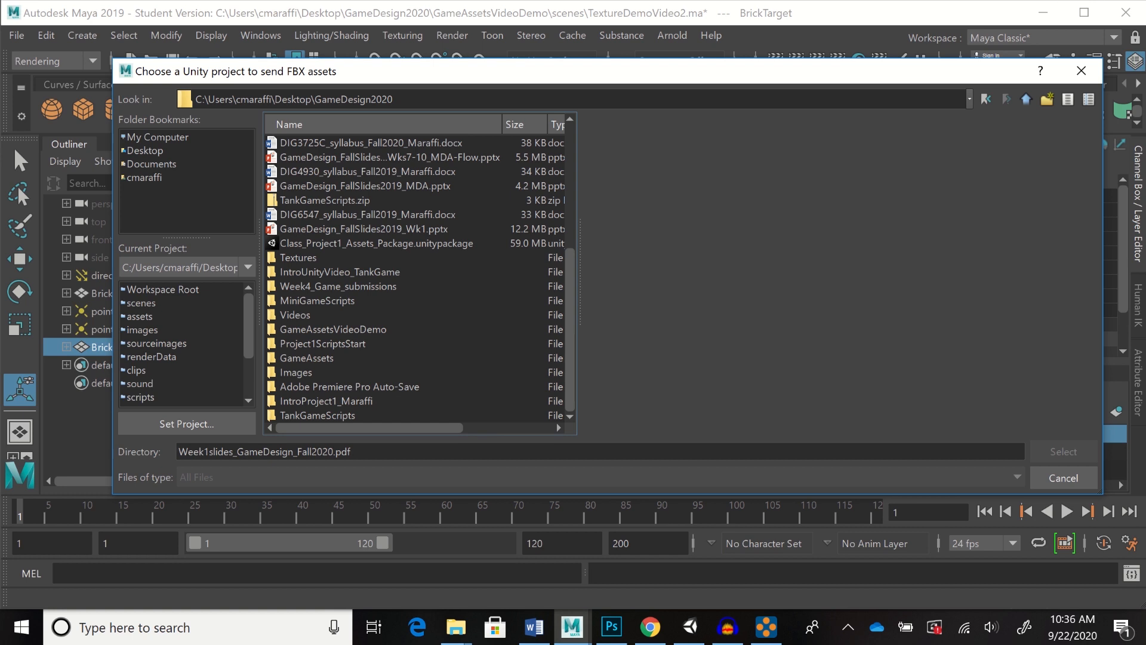
click(334, 330)
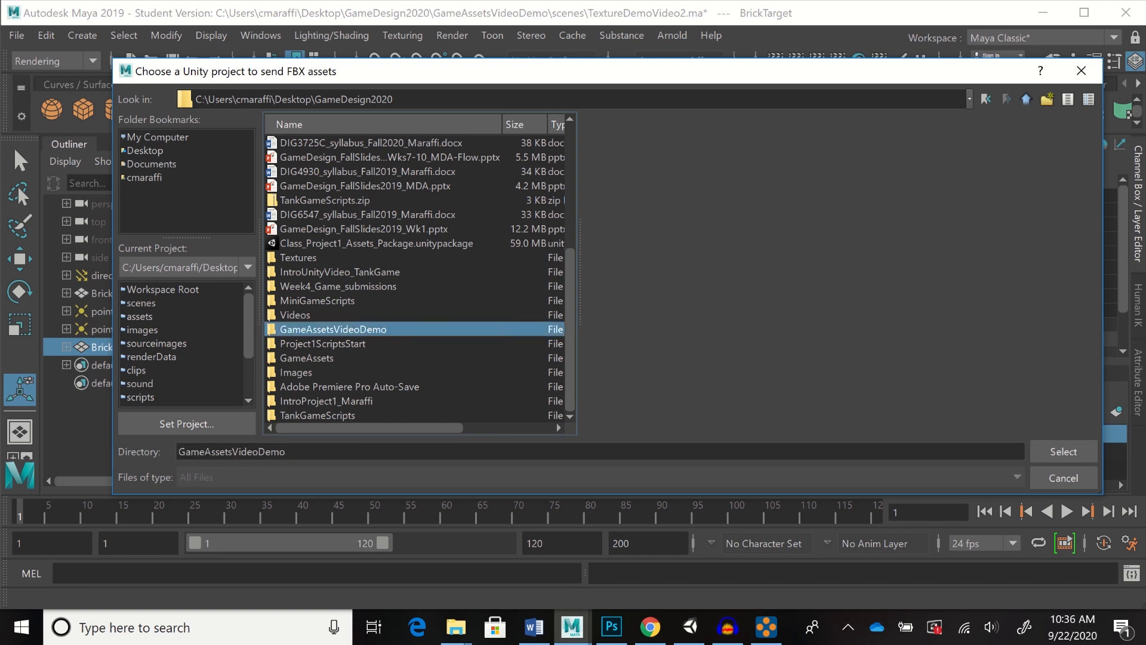
key(Return)
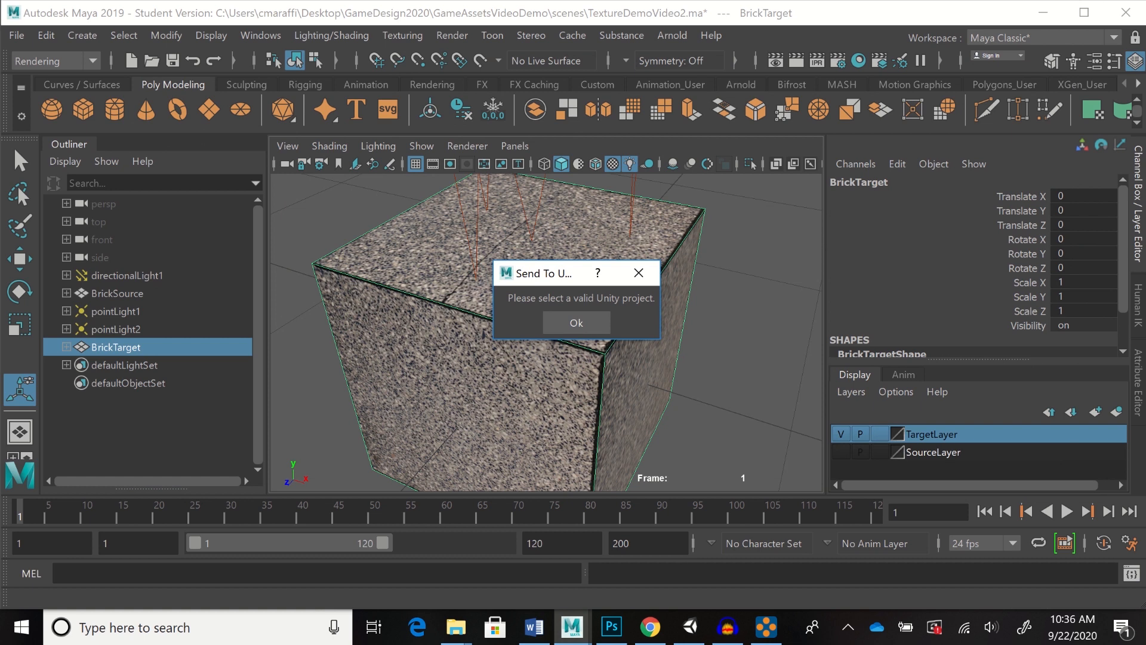
click(576, 323)
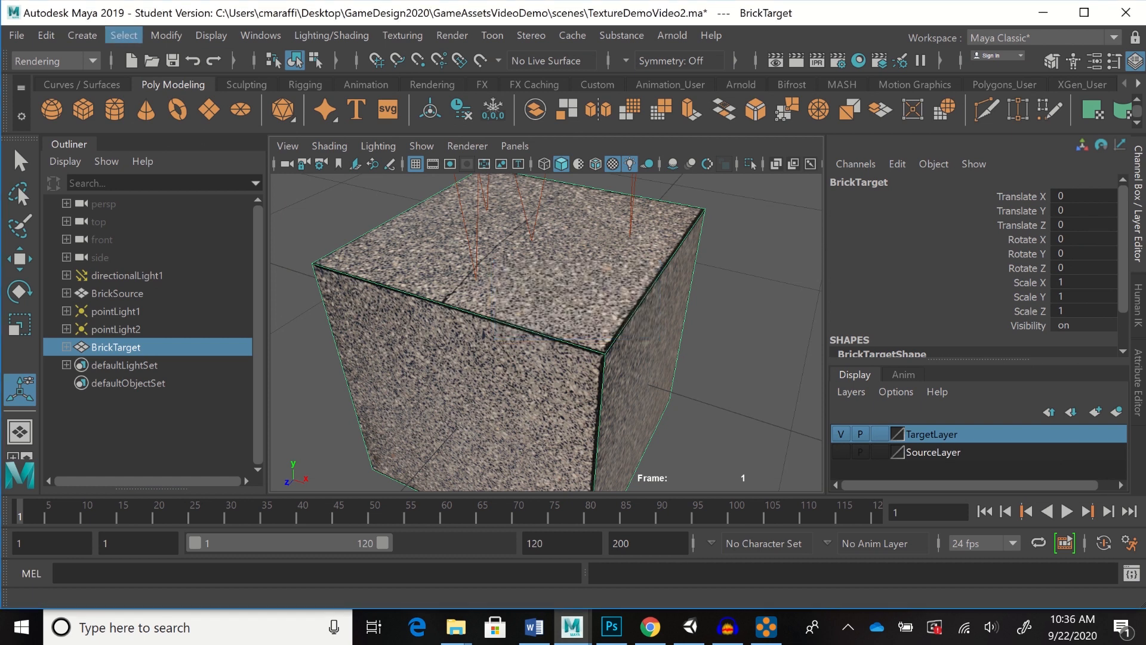
Set the IntroUnityVideo_TankGame folder in GameDesign2020 as the Unity project that receives FBX assets
click(17, 35)
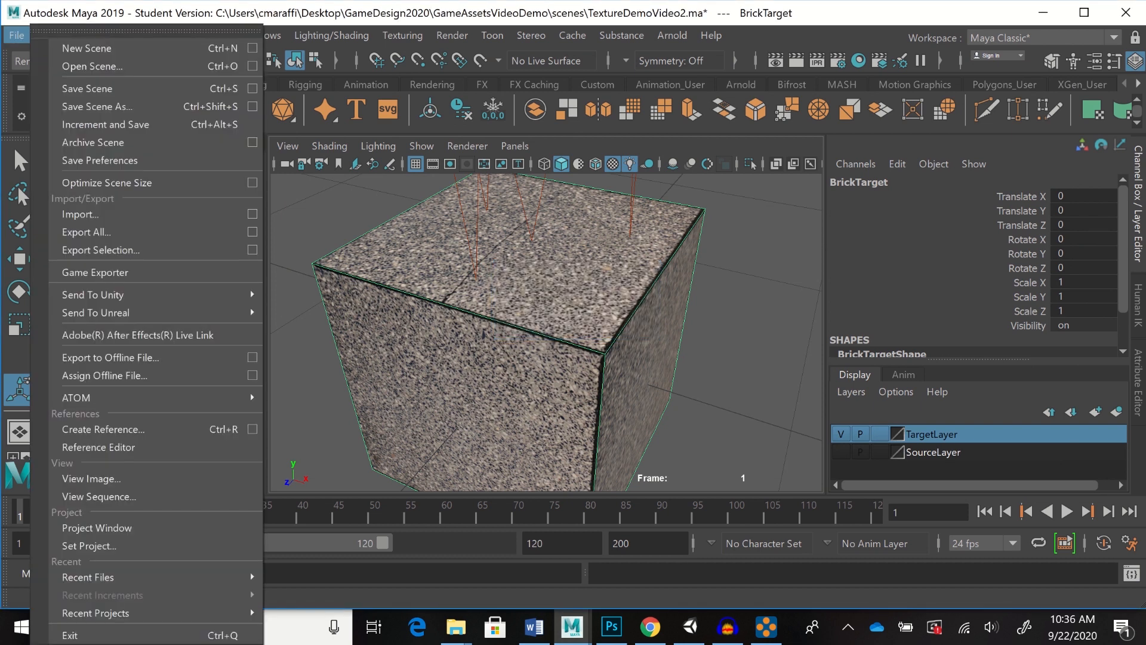
mouse_move(119, 312)
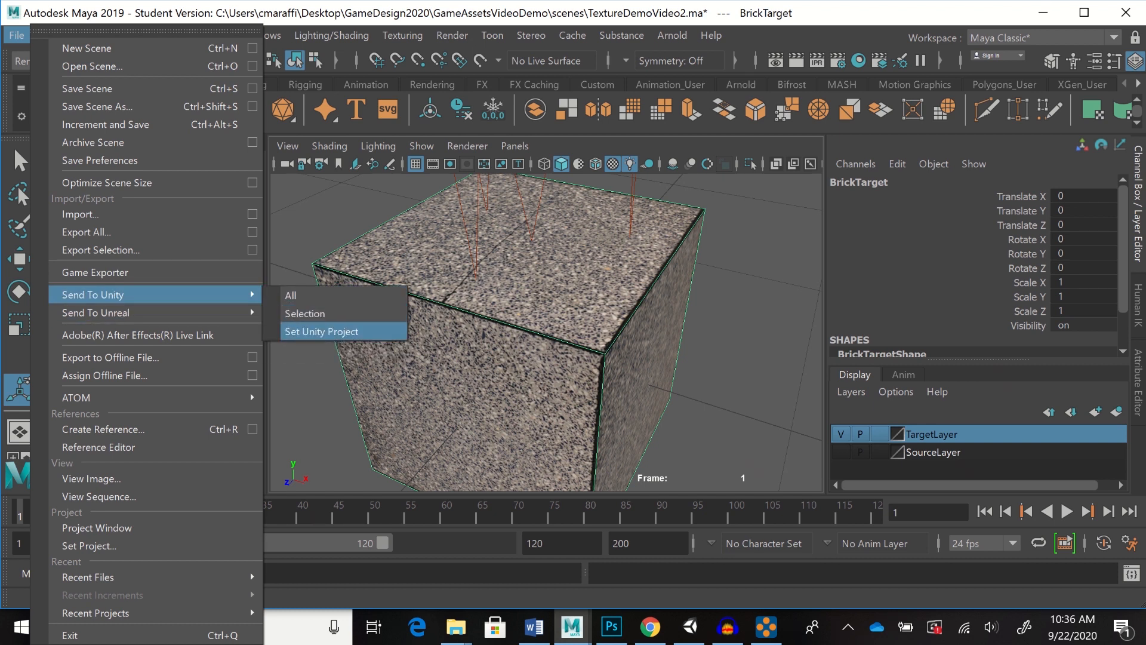
click(321, 332)
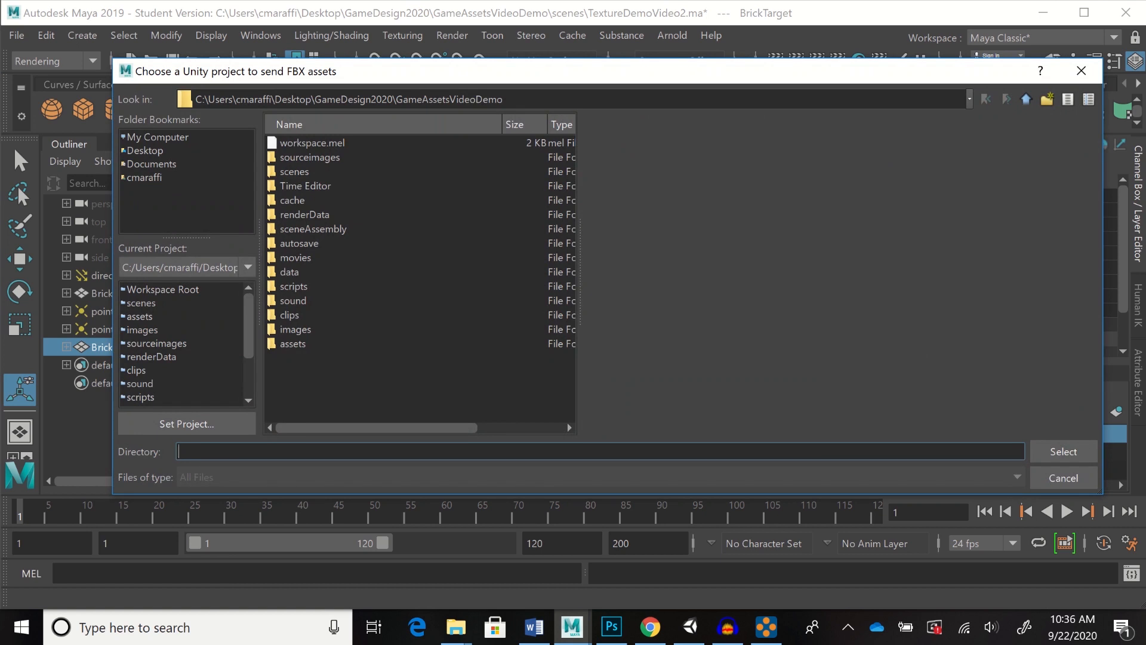
click(1026, 99)
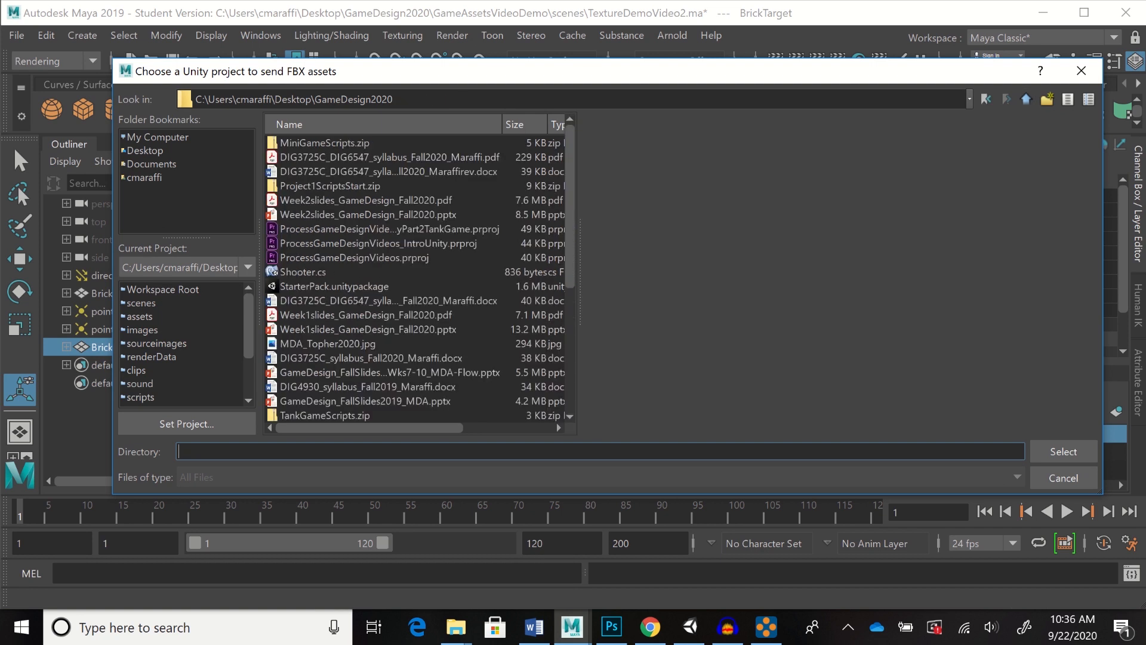
scroll(415, 279, down, 5)
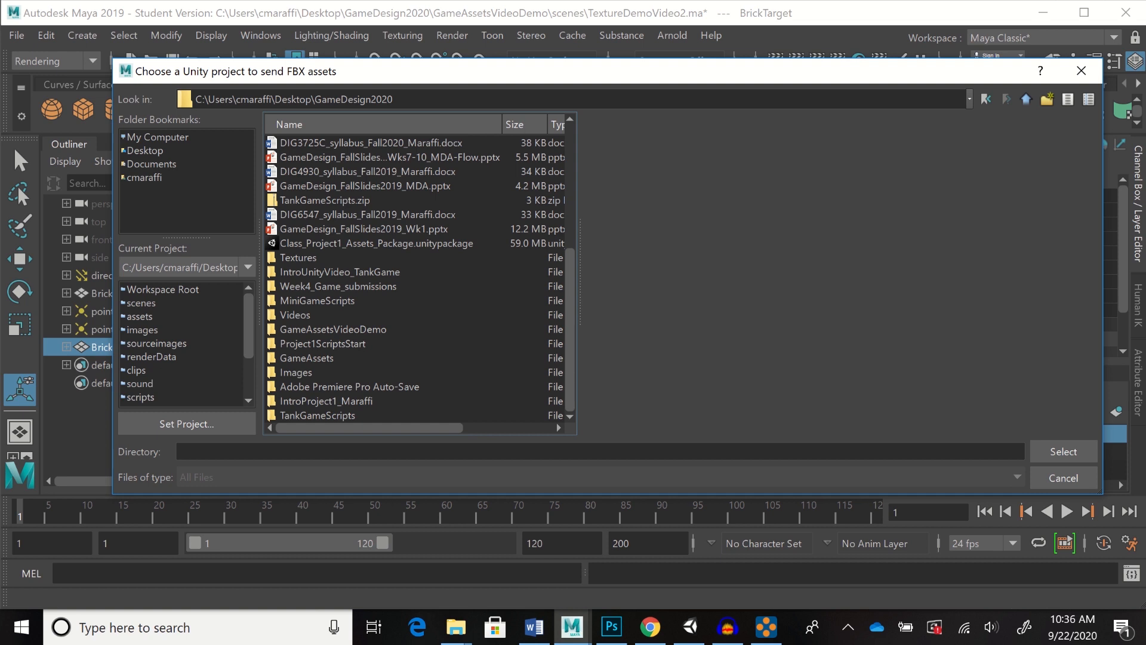
click(340, 272)
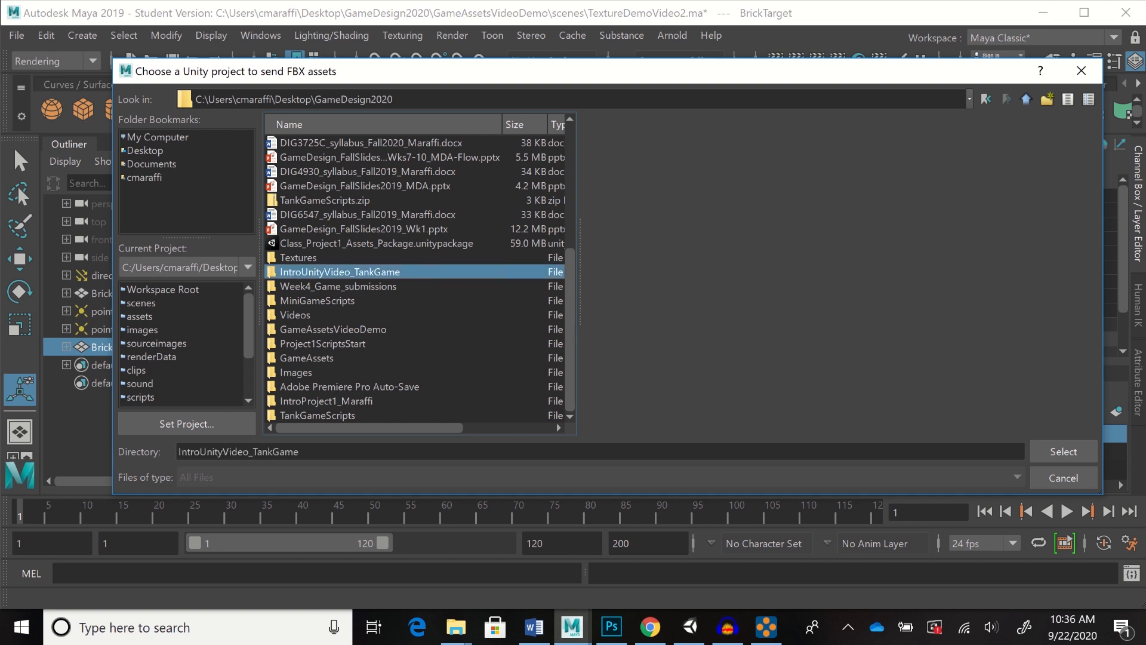
click(1064, 451)
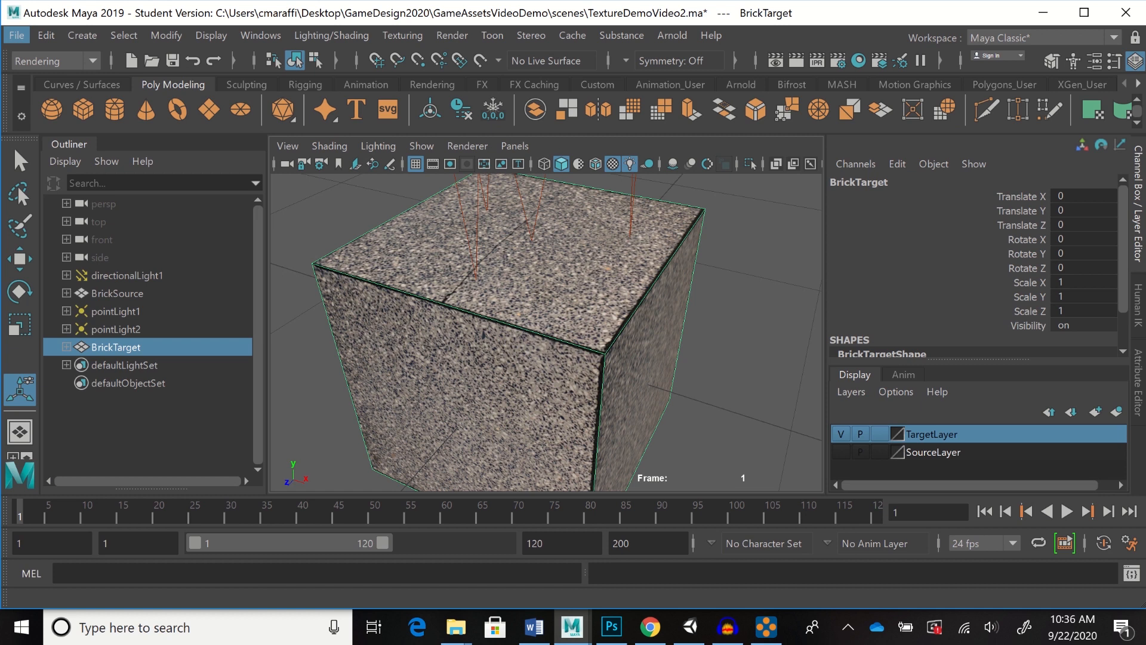
Set up sending the selected BrickTarget to Unity as an FBX named Brick1 in the TankGame project's Assets/Models folder
click(16, 35)
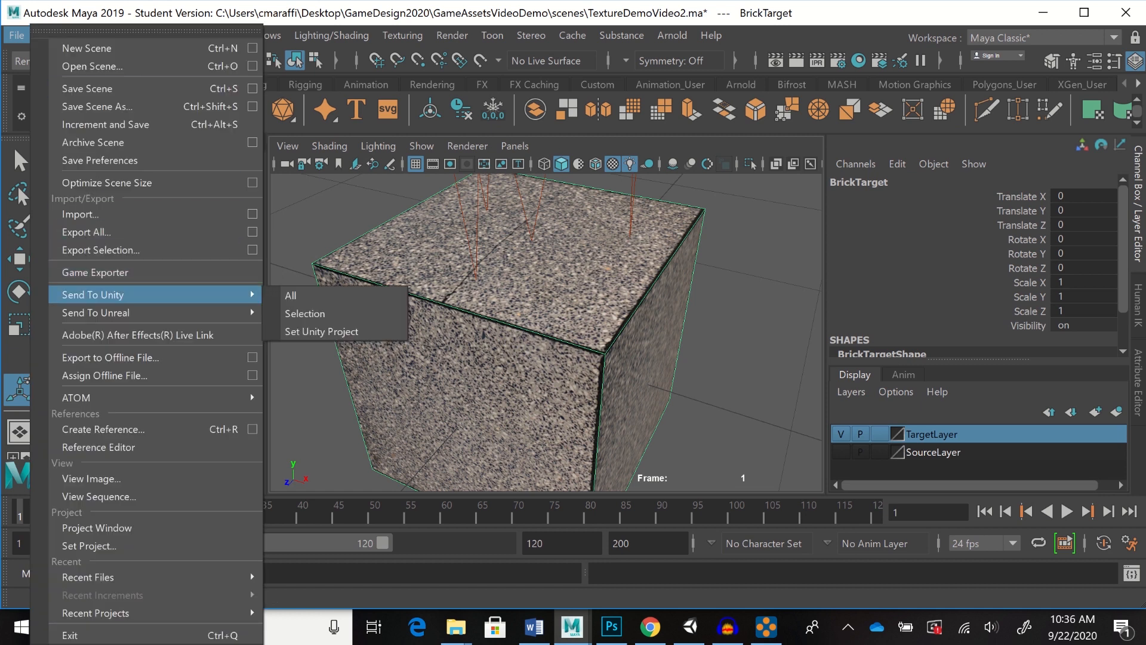
click(305, 313)
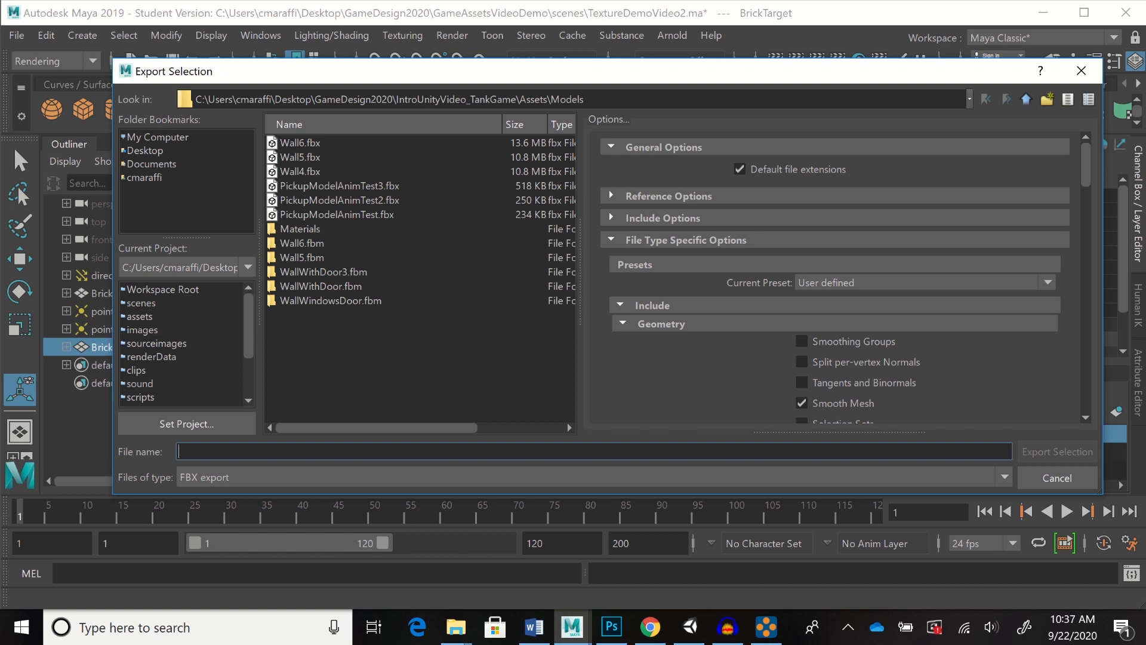
click(1026, 100)
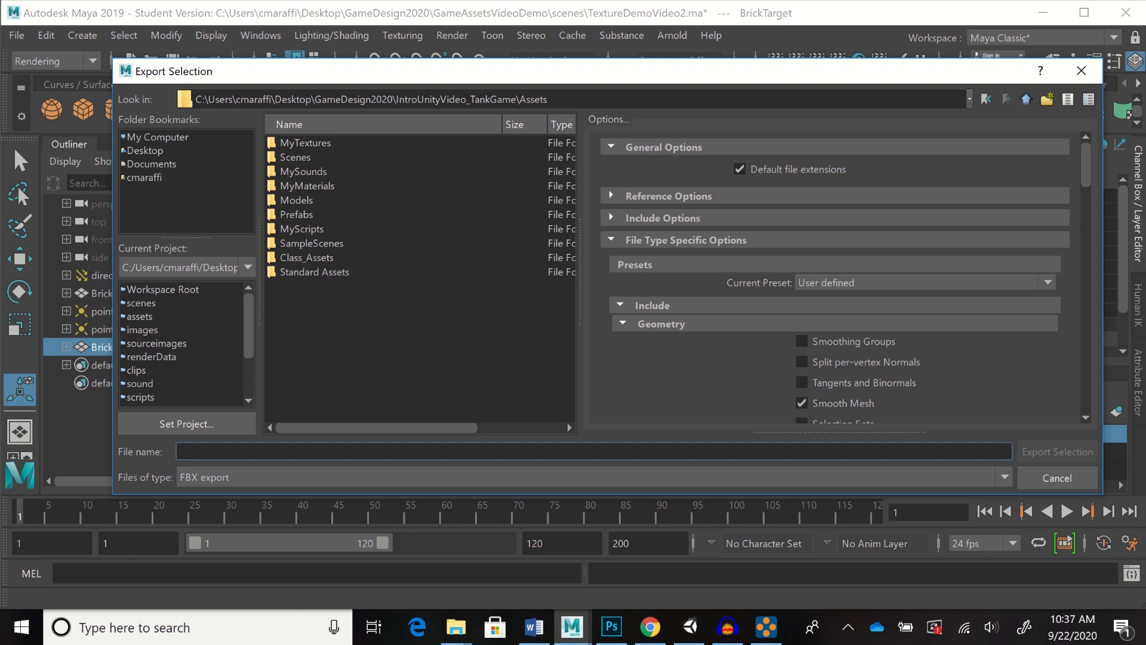
click(297, 200)
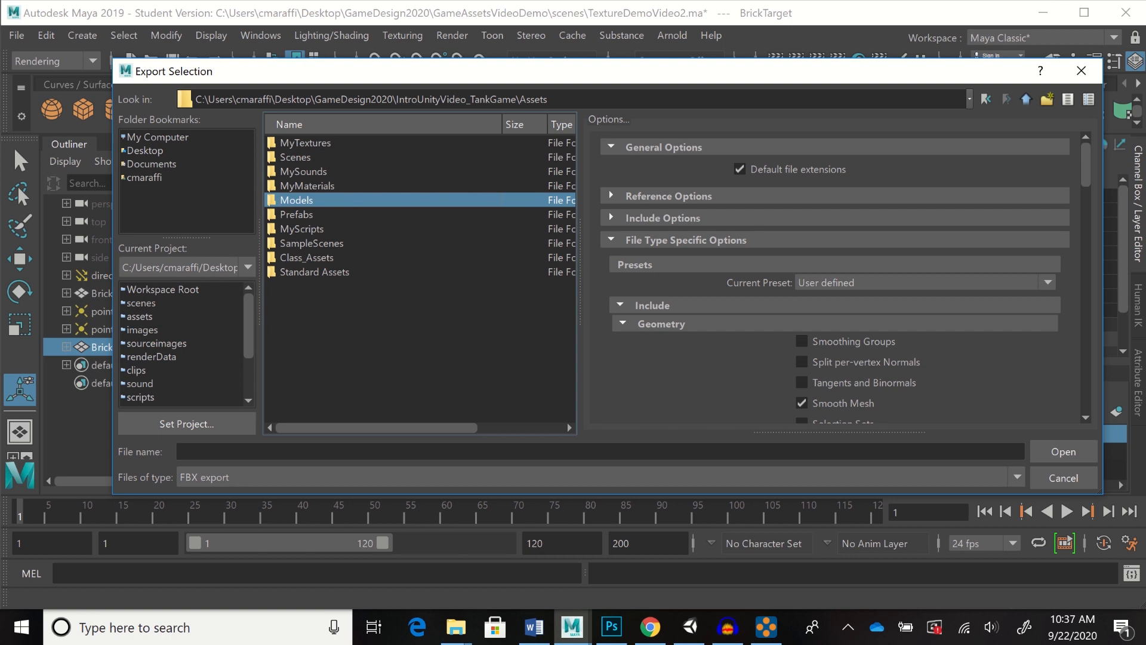
key(Return)
key(Tab)
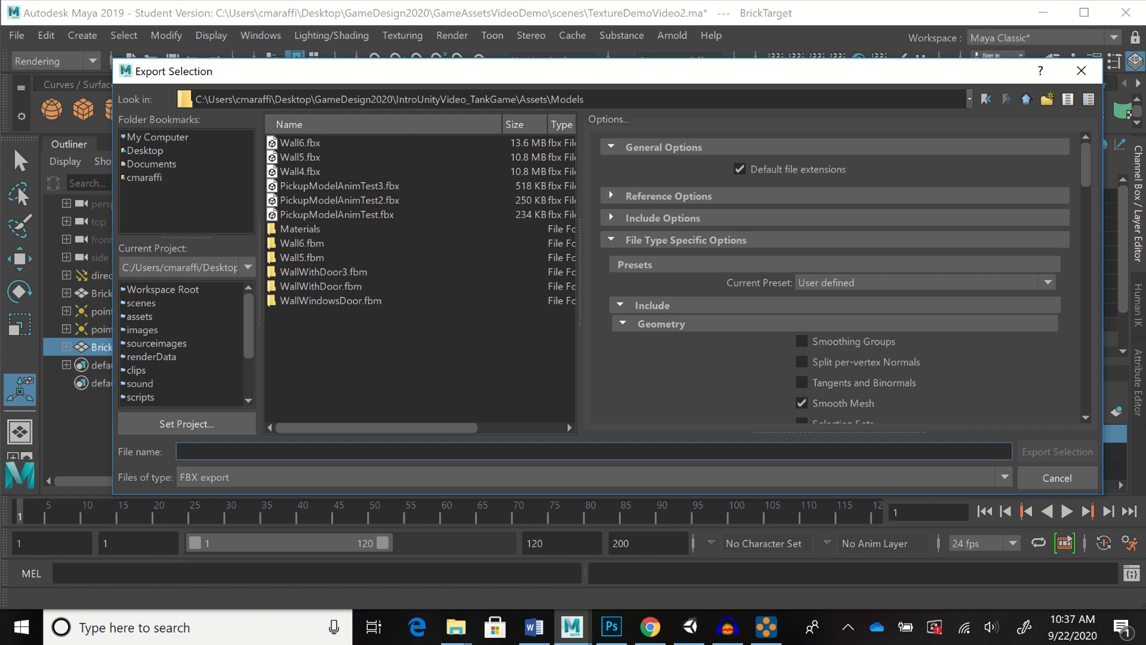
text(Bri)
text(k)
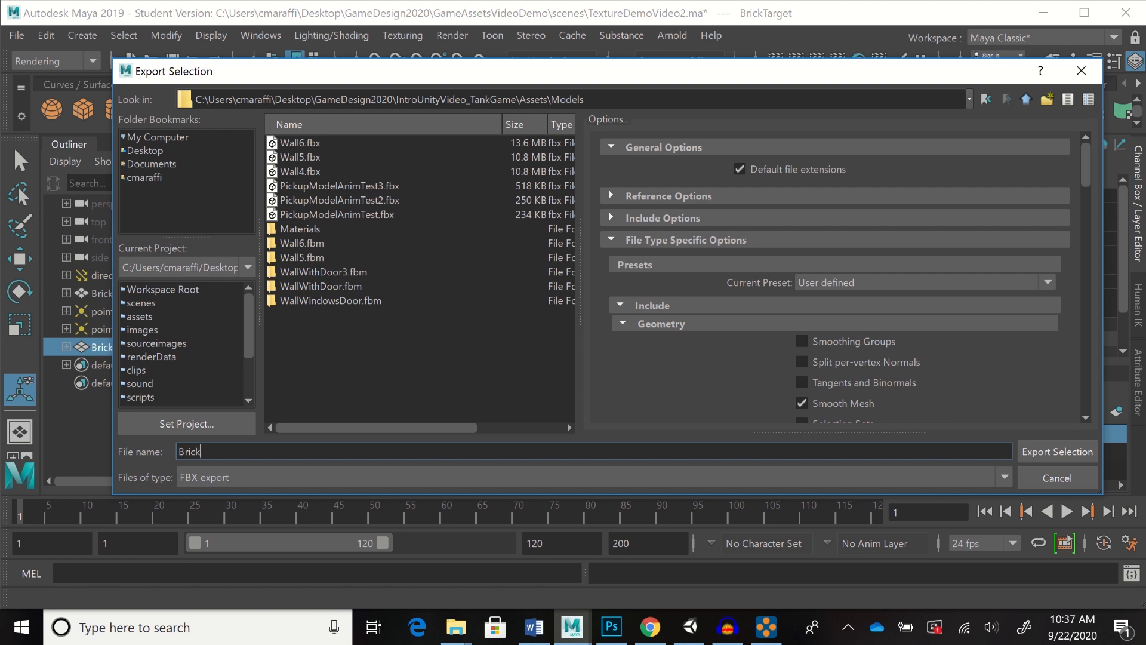
text(1)
Review the FBX export options, from geometry and animation to embedded media, units, up axis and file format
scroll(836, 278, down, 2)
scroll(836, 278, up, 2)
scroll(836, 278, down, 3)
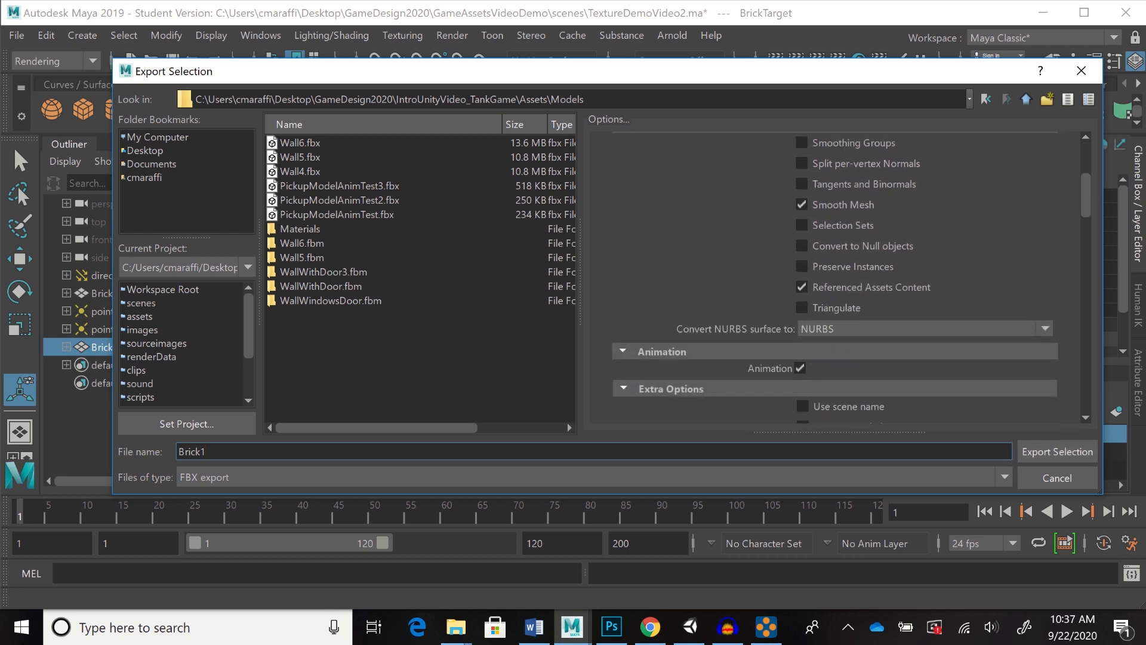
scroll(835, 278, up, 3)
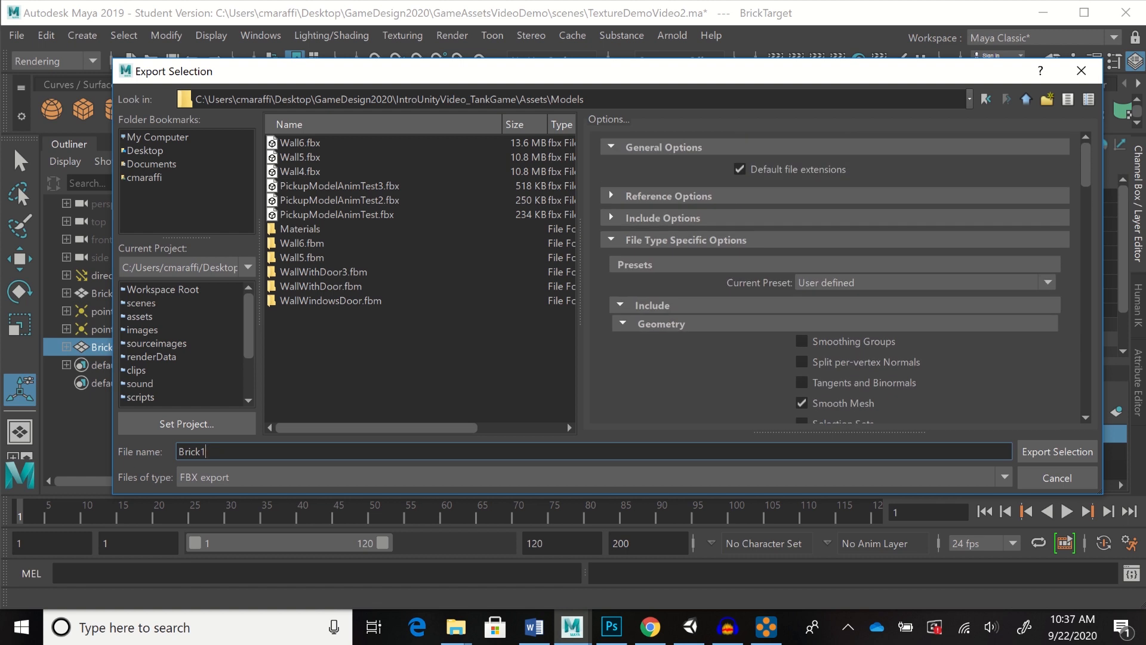
scroll(836, 277, down, 5)
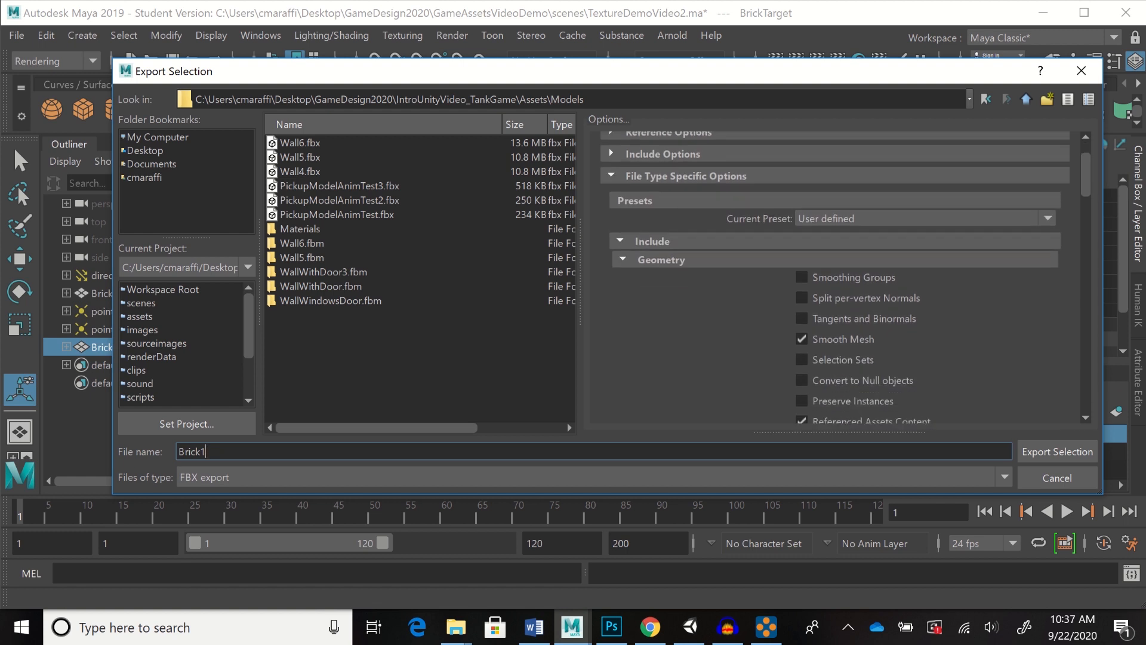
scroll(836, 277, up, 2)
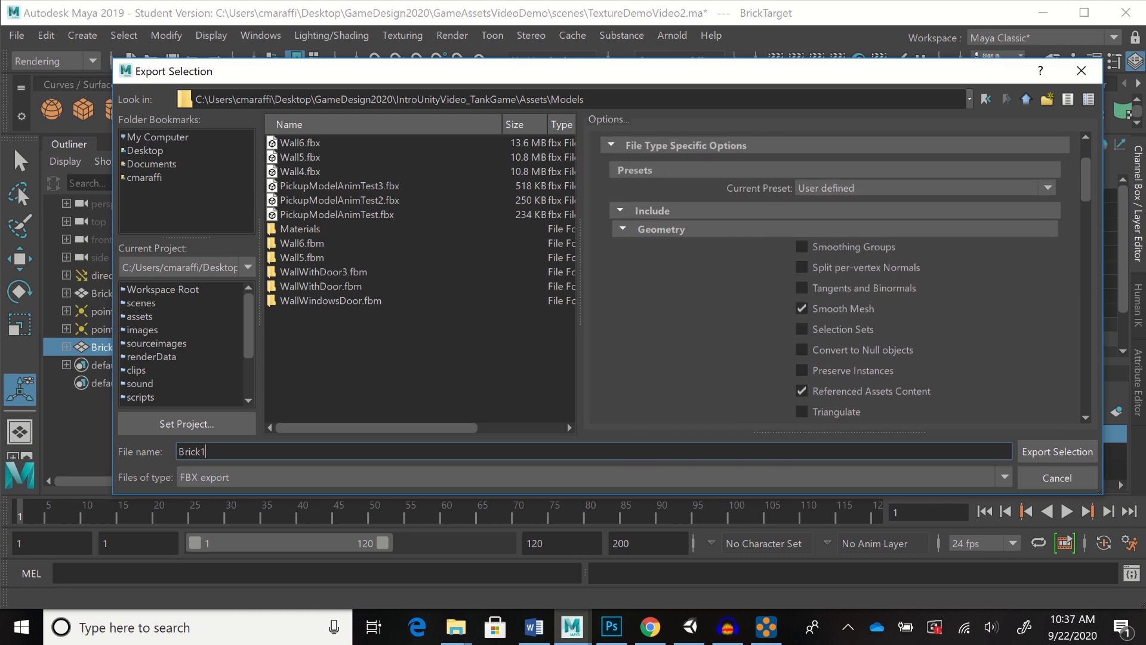
scroll(836, 278, down, 1)
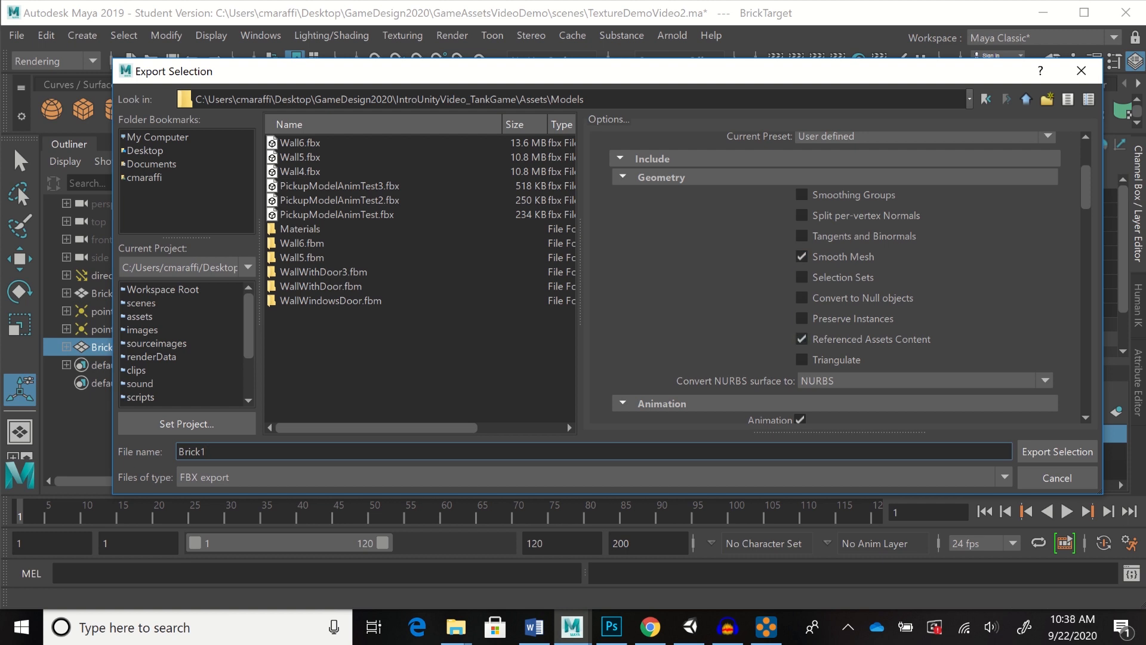
scroll(836, 277, down, 5)
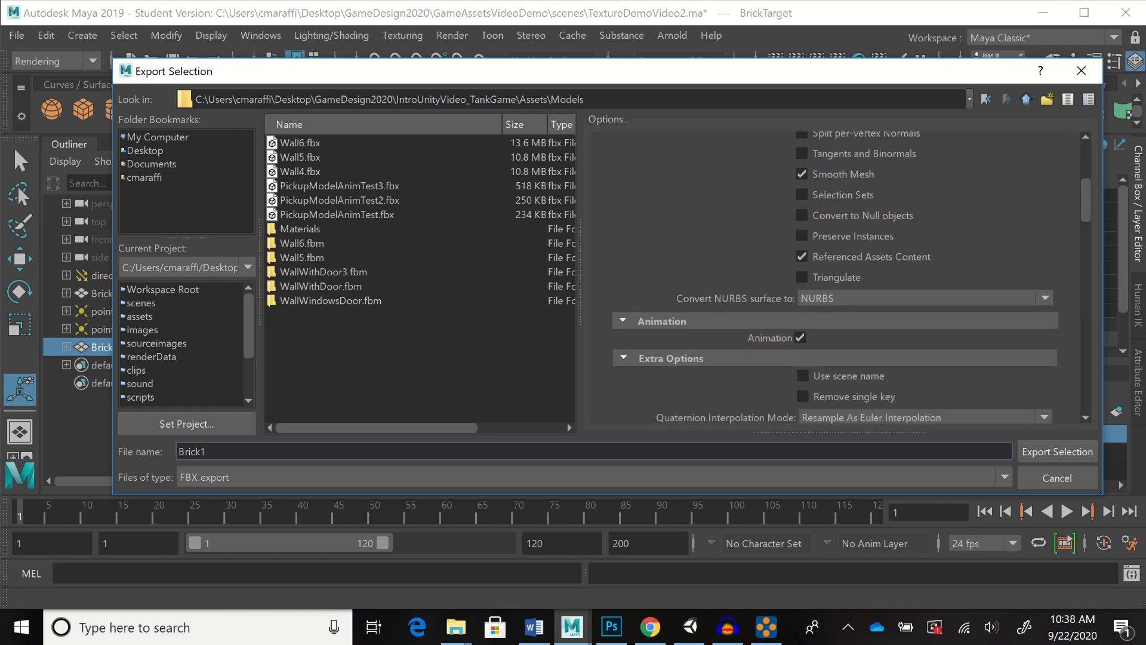
scroll(836, 271, down, 2)
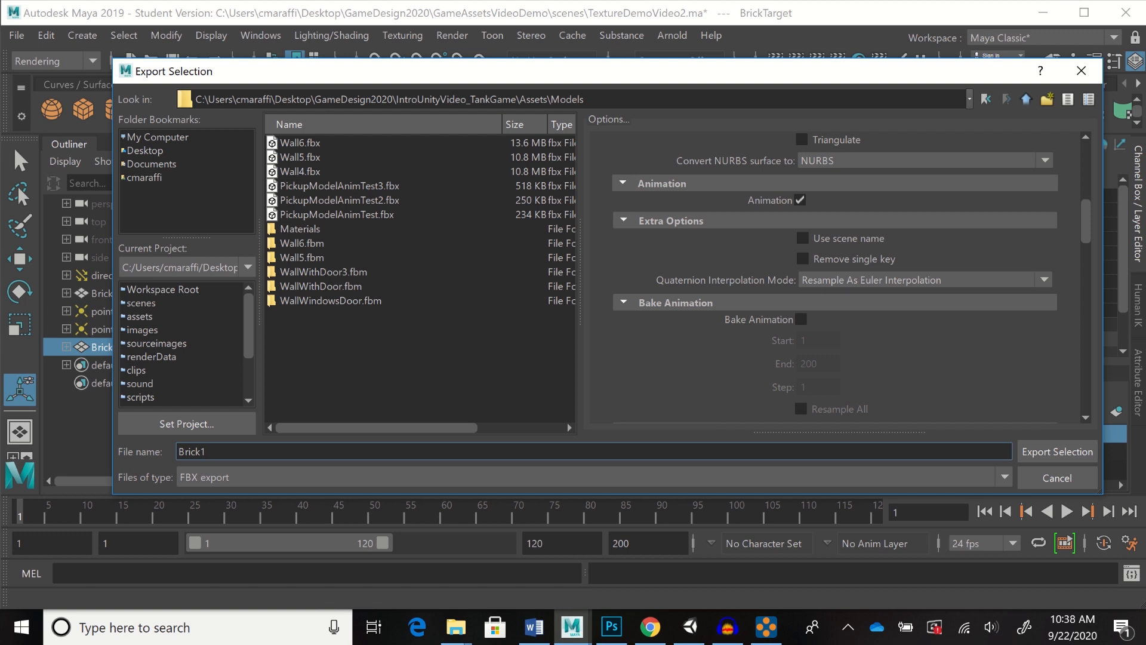
scroll(836, 278, down, 3)
scroll(836, 278, up, 1)
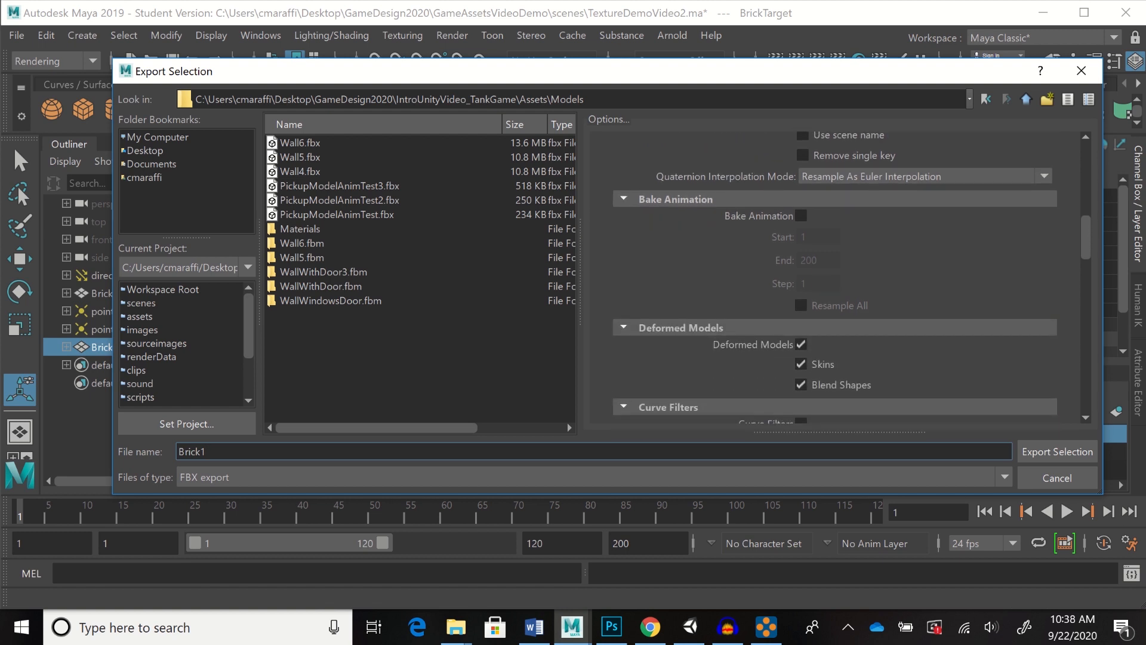
scroll(851, 276, down, 4)
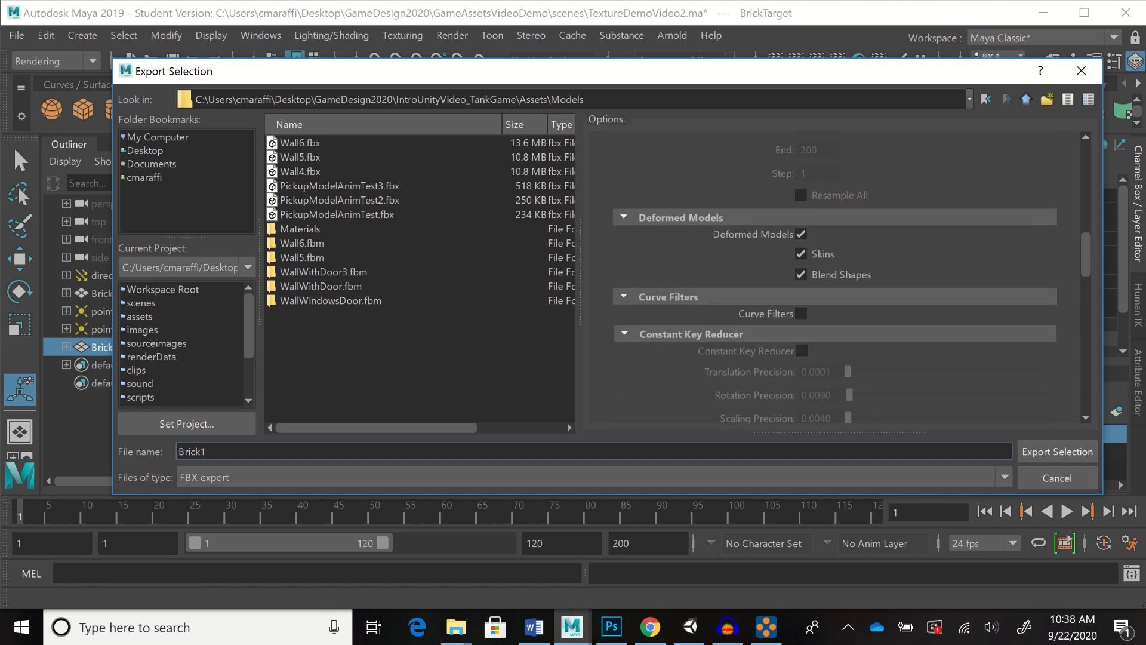
scroll(835, 278, down, 1)
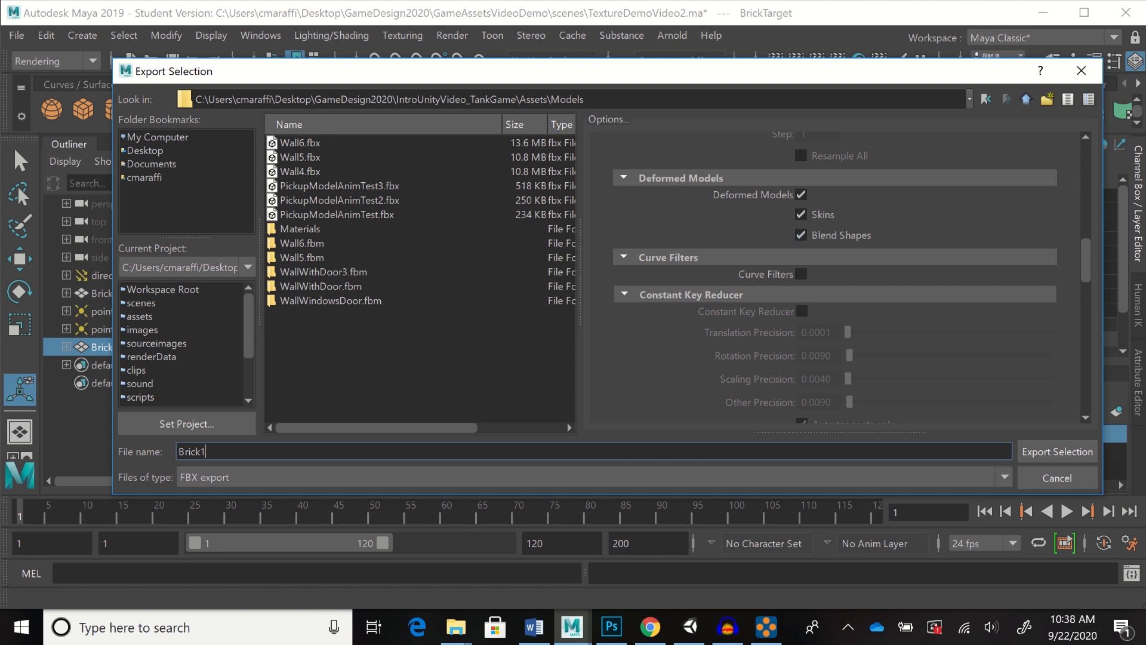
scroll(836, 279, down, 7)
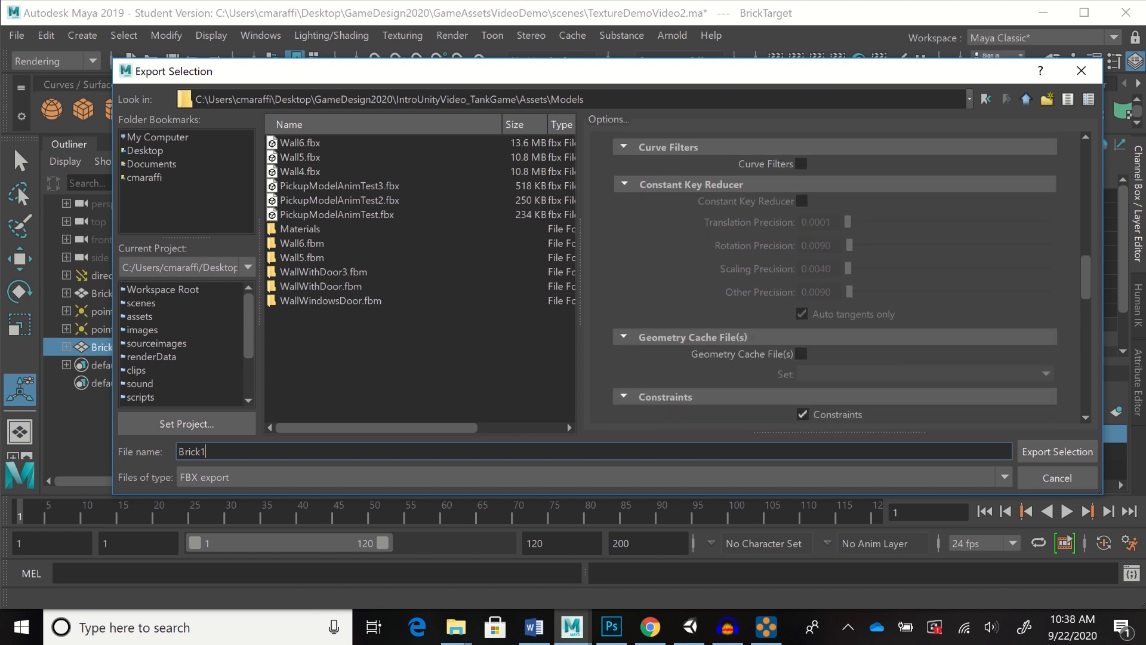
scroll(836, 278, down, 9)
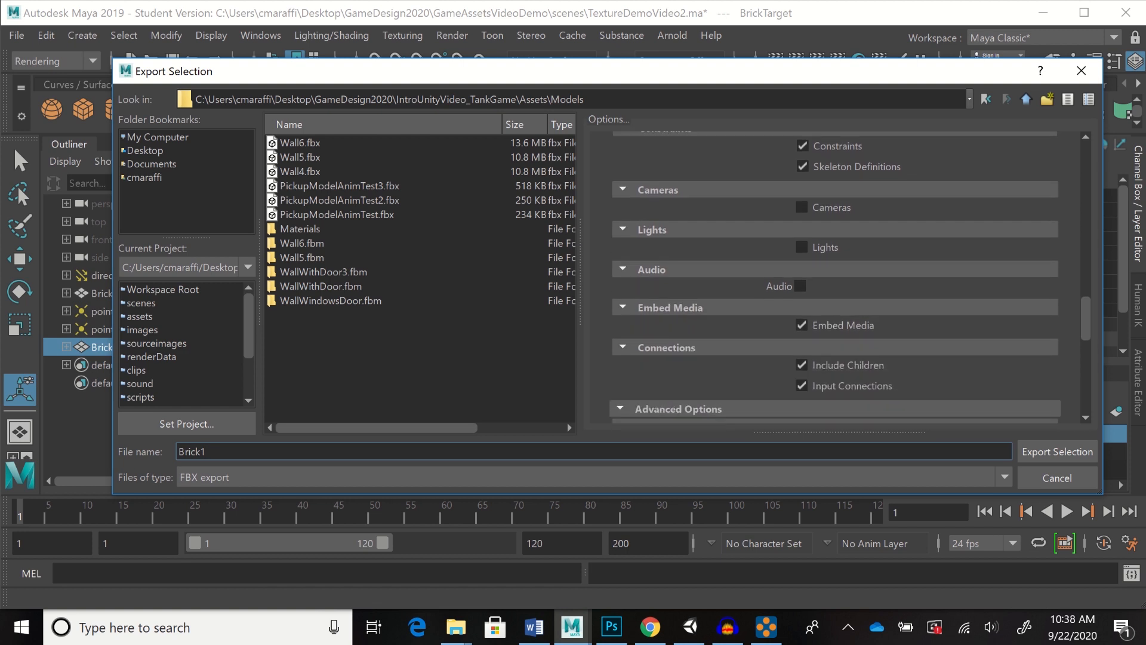
scroll(836, 278, down, 2)
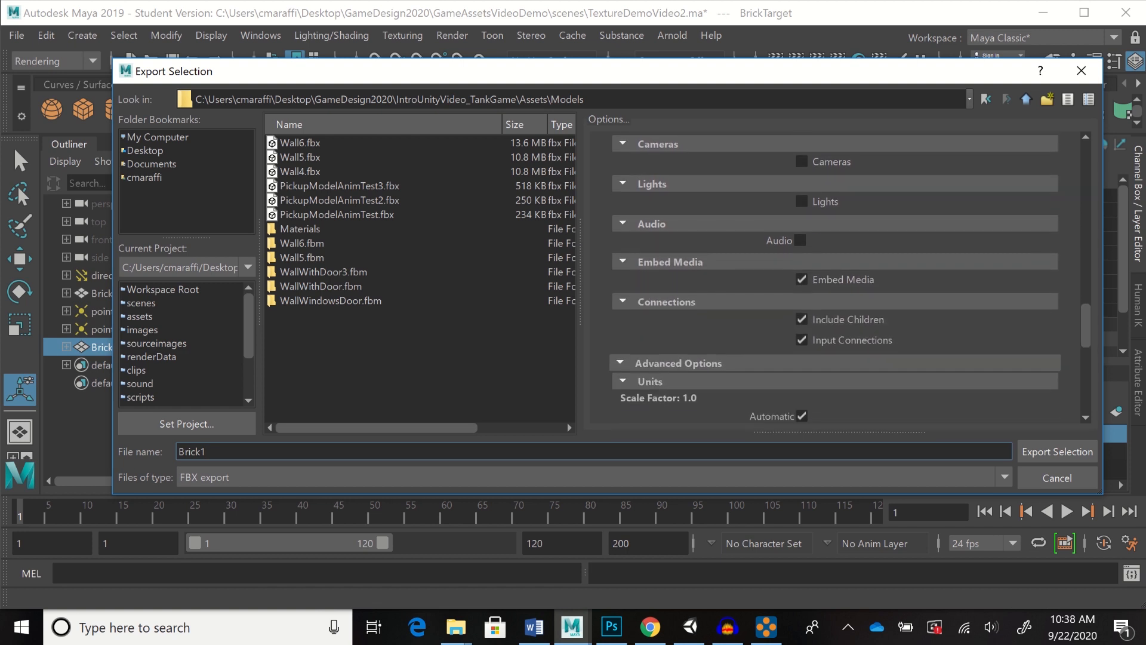
scroll(836, 278, down, 10)
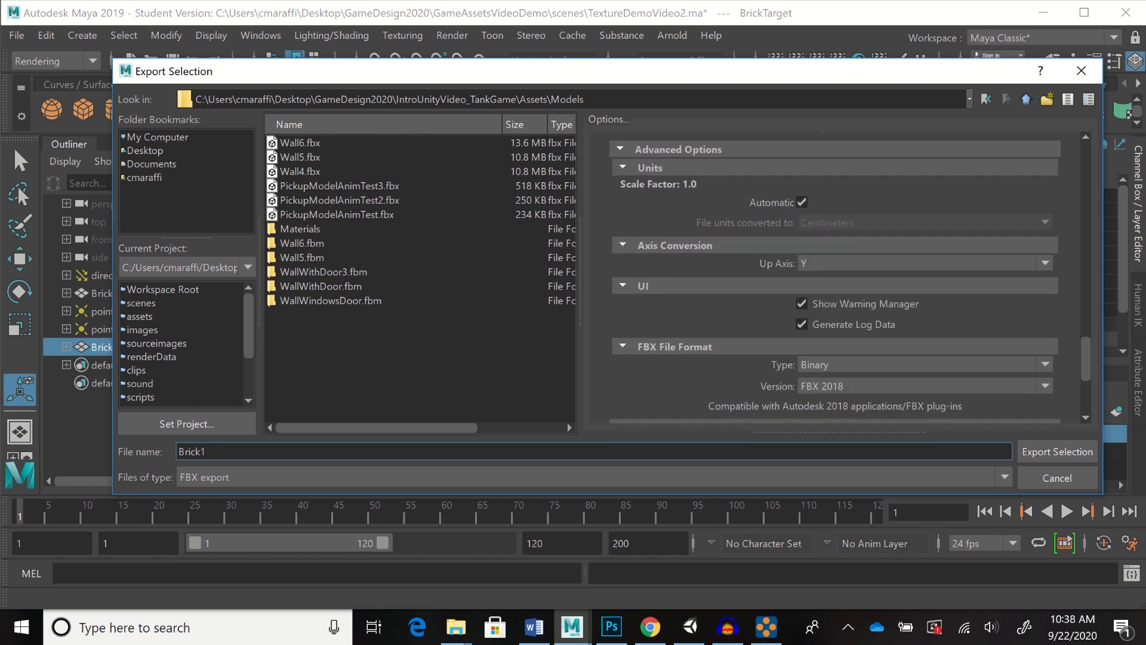
scroll(836, 279, down, 6)
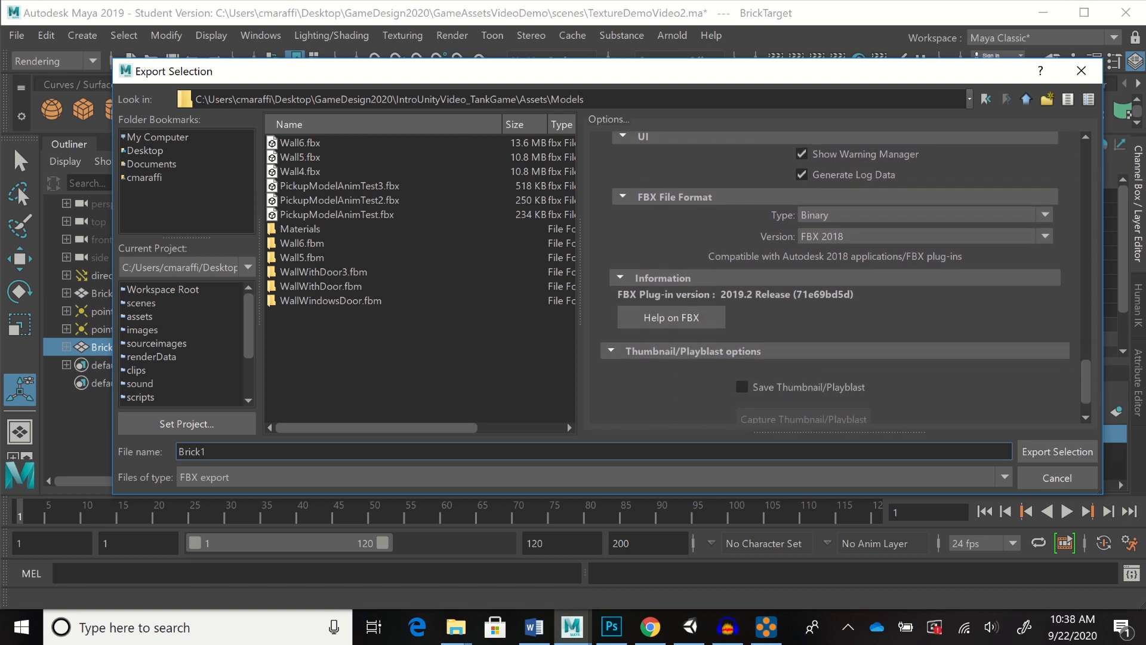
scroll(836, 279, up, 7)
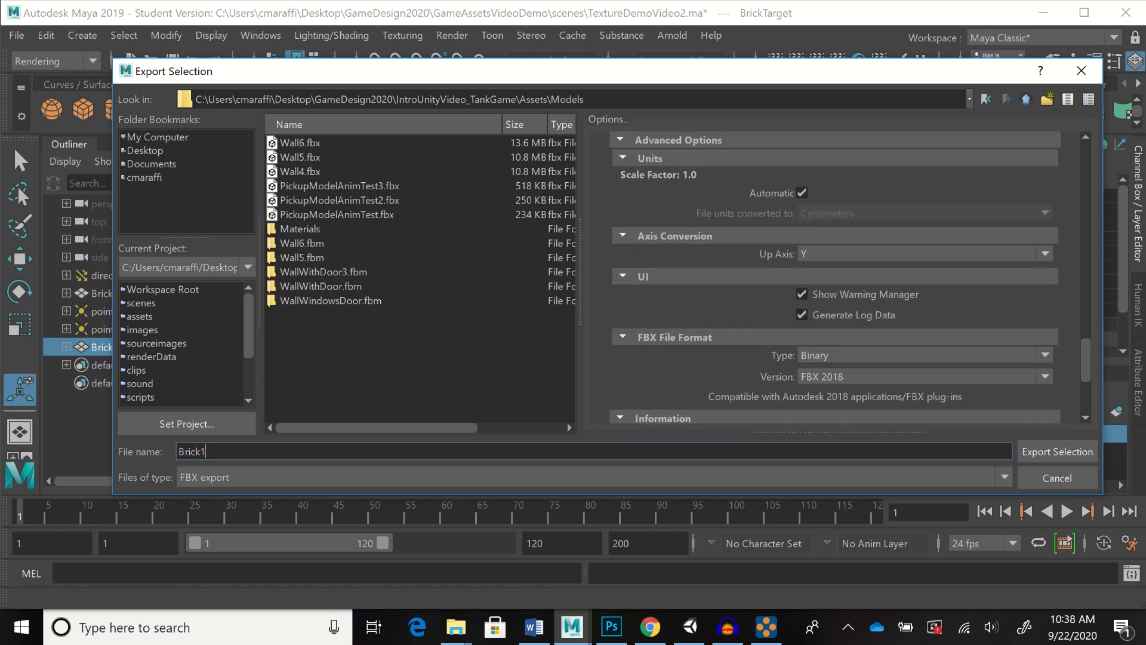
scroll(836, 279, down, 1)
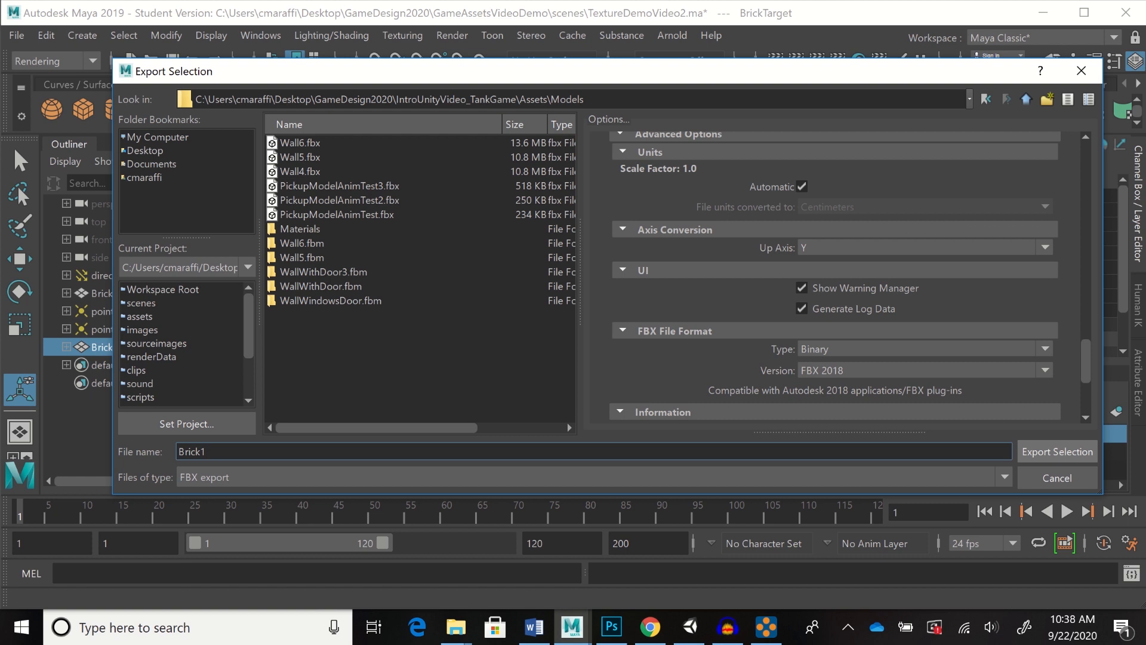
Export the selection as Brick1, then switch to Unity and select the Brick1 model in the Models folder
click(1058, 452)
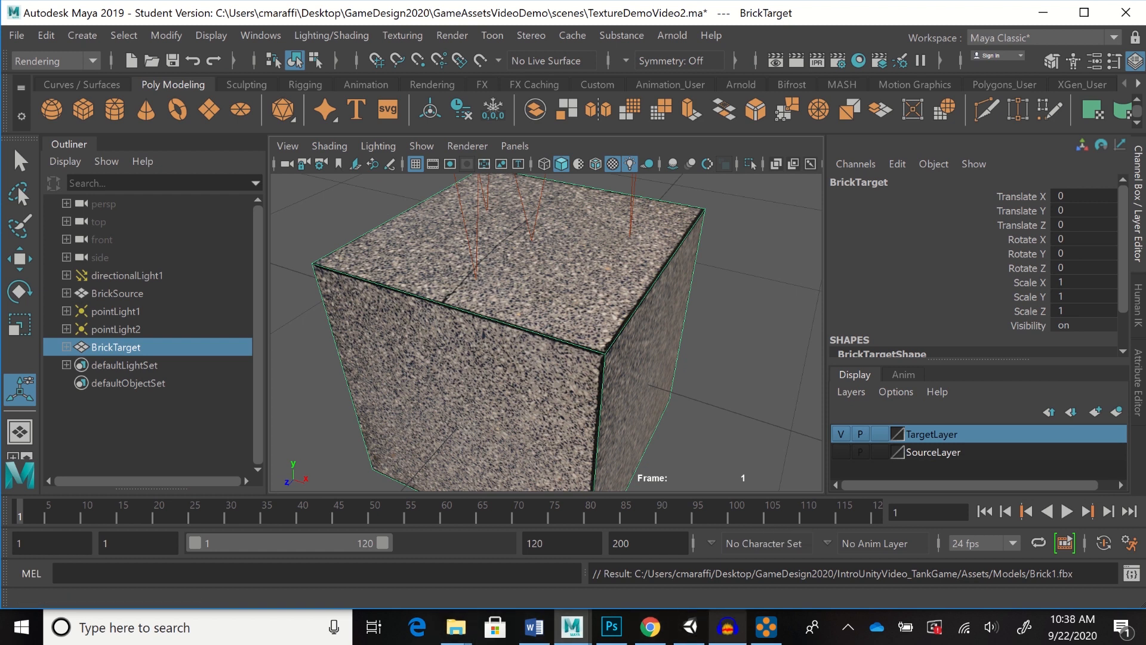
click(691, 627)
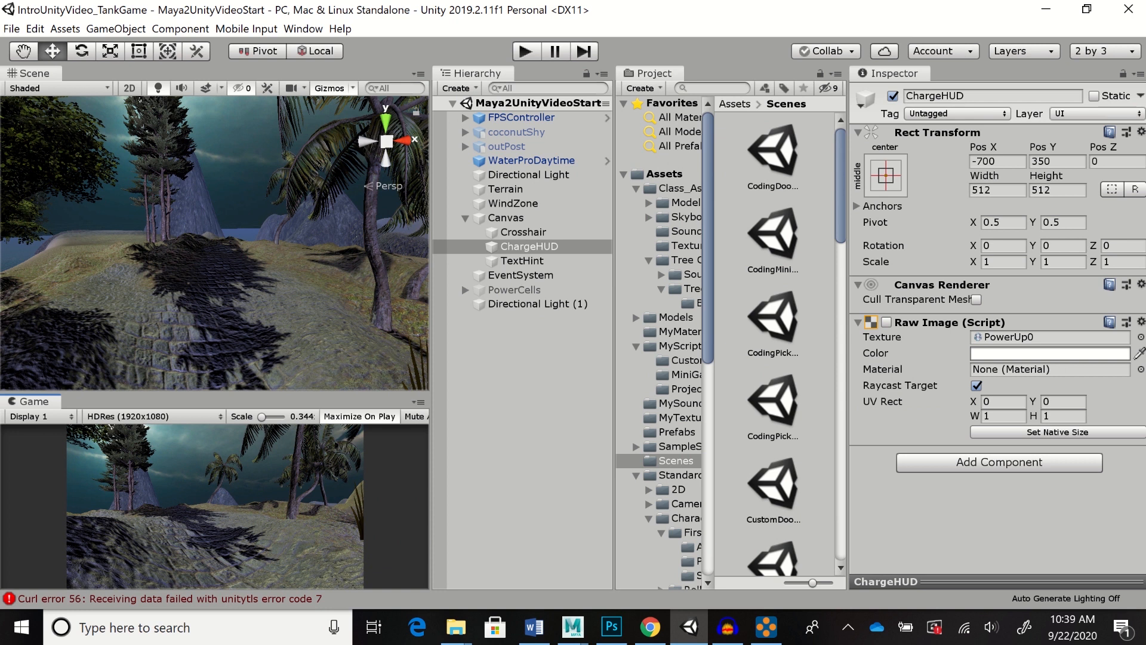
click(675, 317)
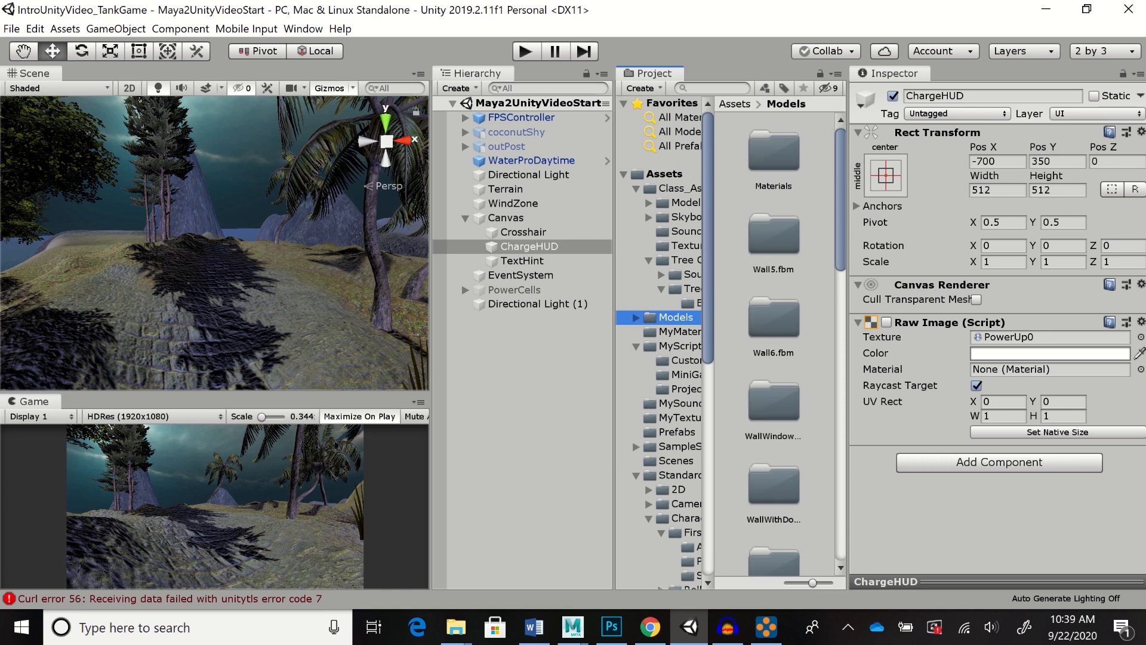
scroll(776, 340, down, 10)
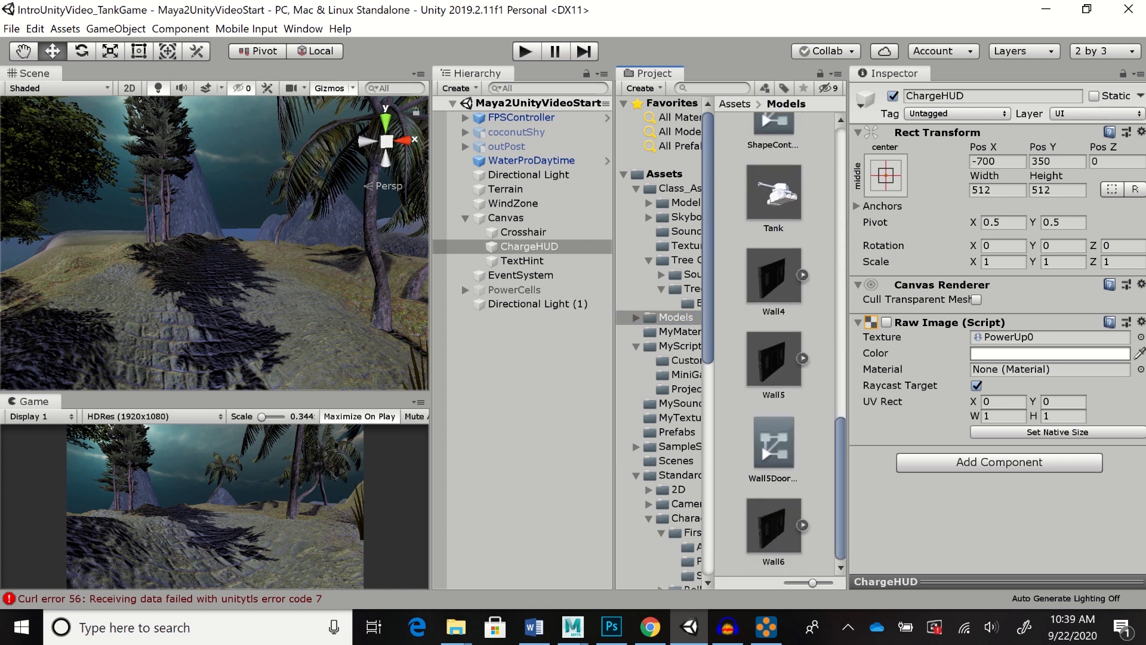
scroll(776, 343, up, 6)
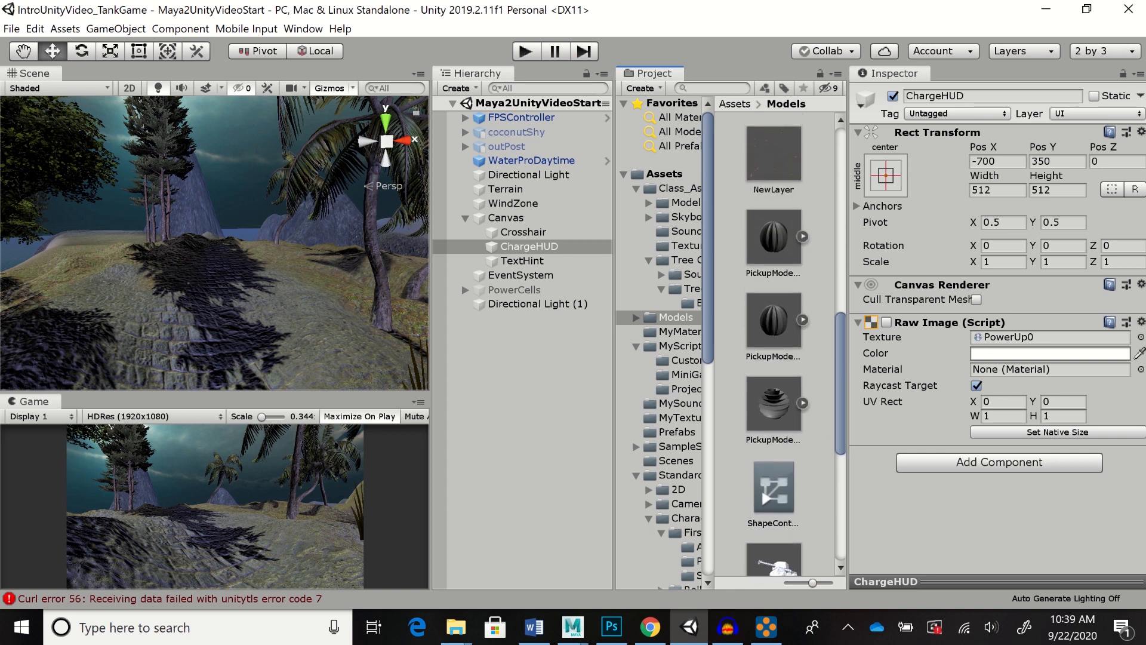
scroll(777, 343, up, 3)
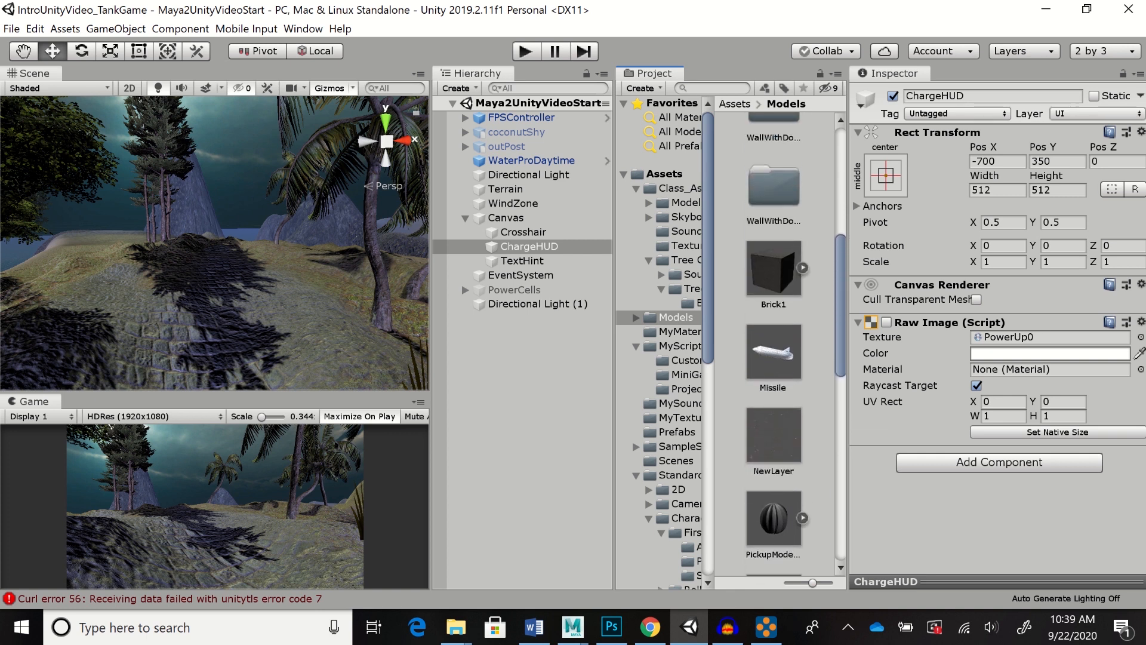
click(774, 269)
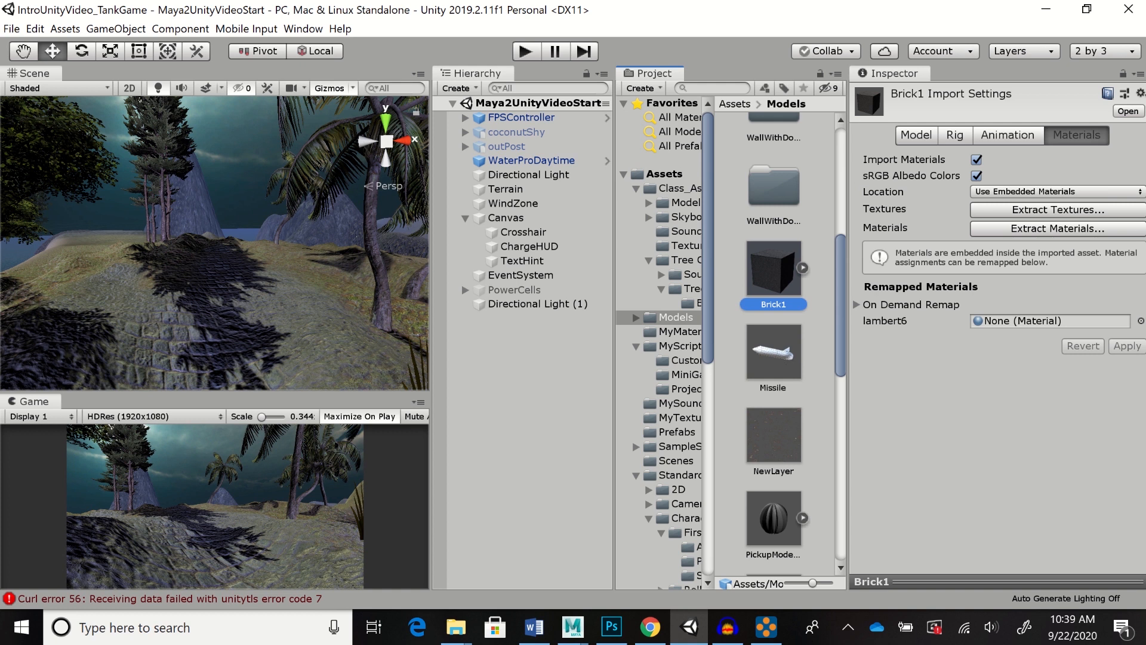
Set the Brick1 model's import Scale Factor to 100 and apply the import settings
click(915, 134)
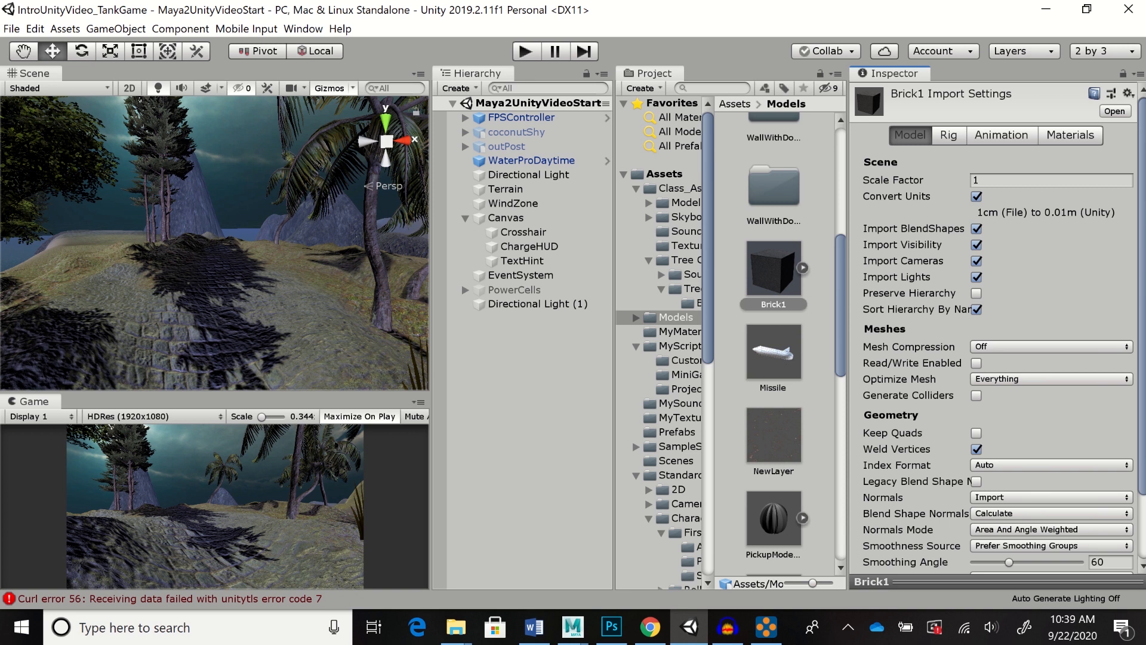
click(1015, 180)
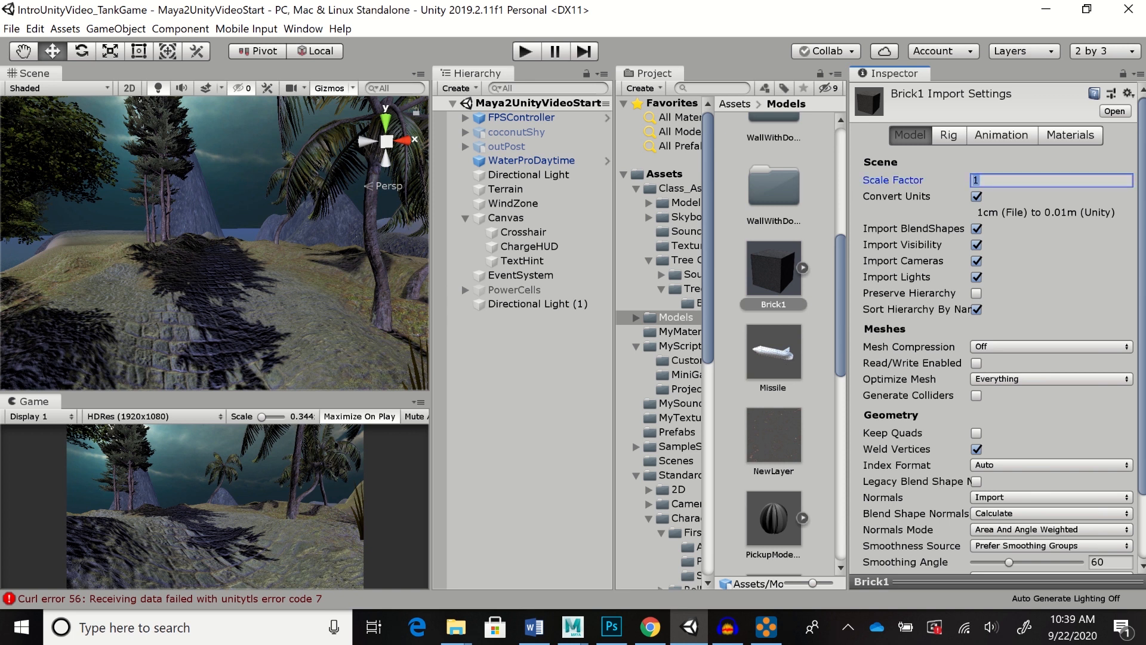
text(100)
key(Return)
scroll(997, 328, down, 3)
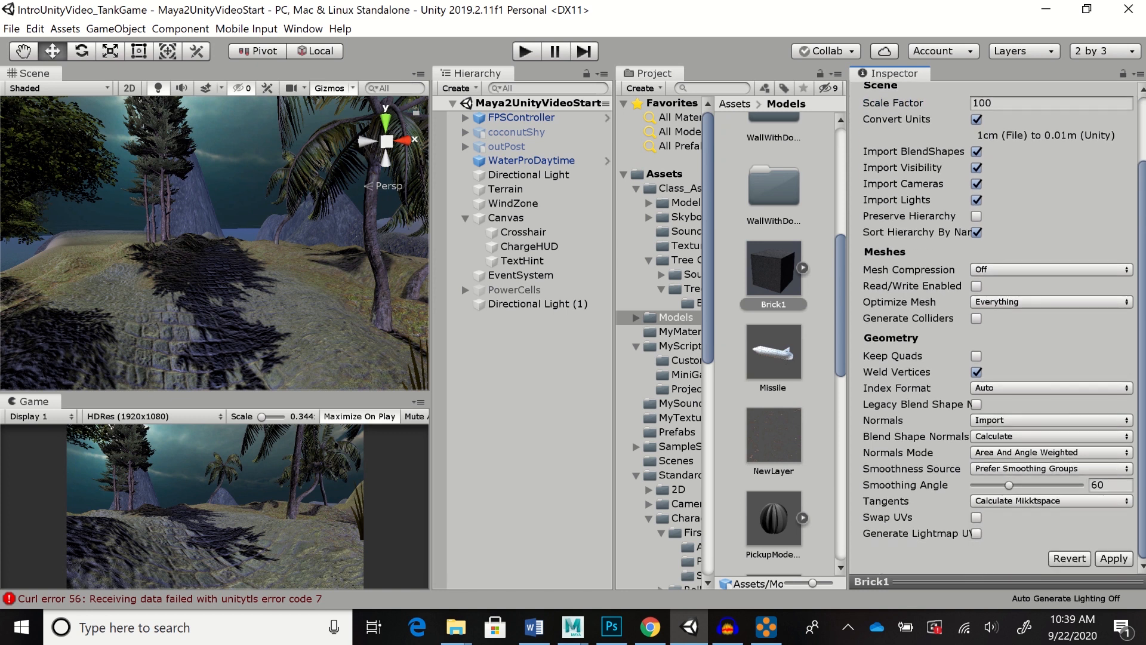
click(1114, 558)
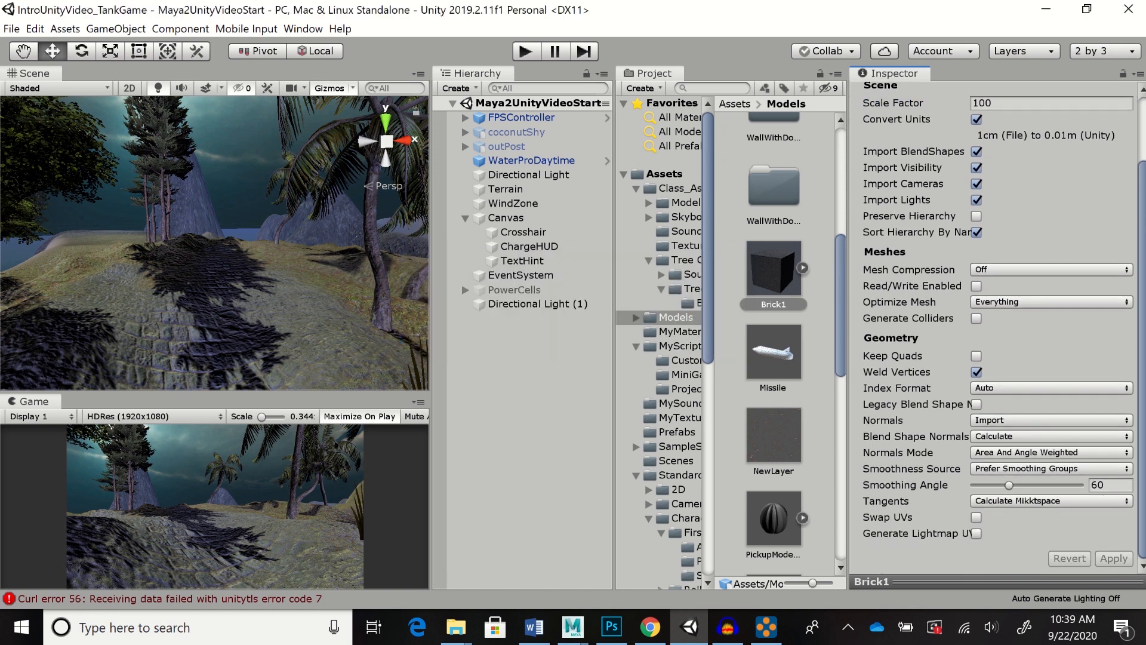
scroll(998, 328, up, 3)
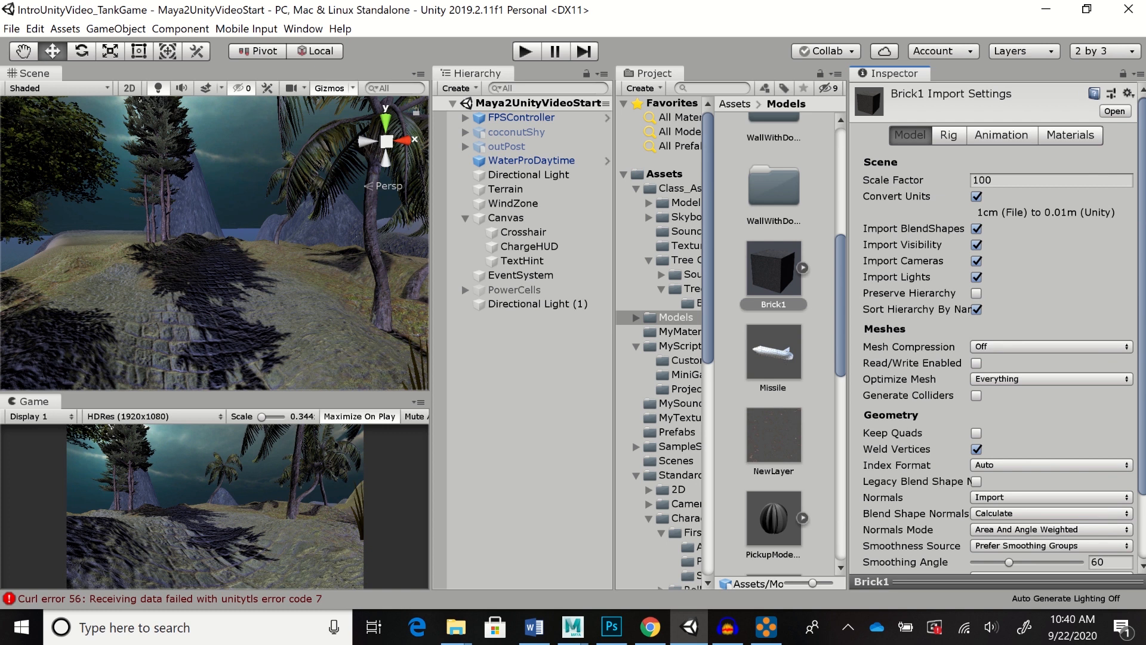
Set Brick1's material import location to Use External Materials (Legacy), searching the Local Materials Folder, and apply the settings
scroll(998, 327, down, 3)
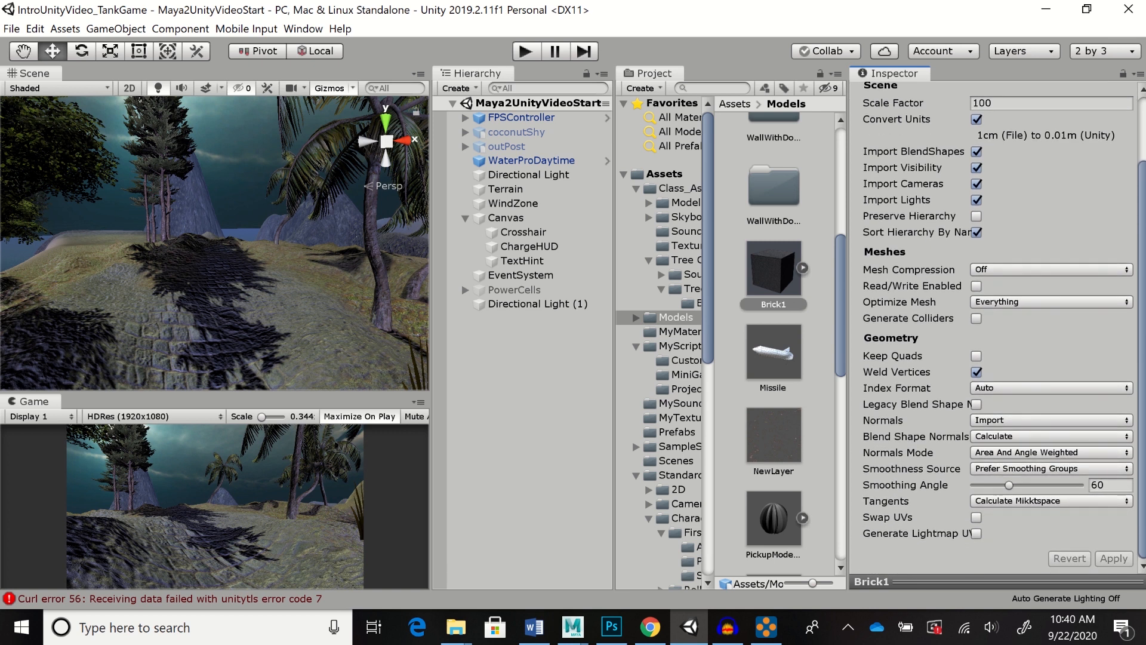
scroll(997, 328, up, 3)
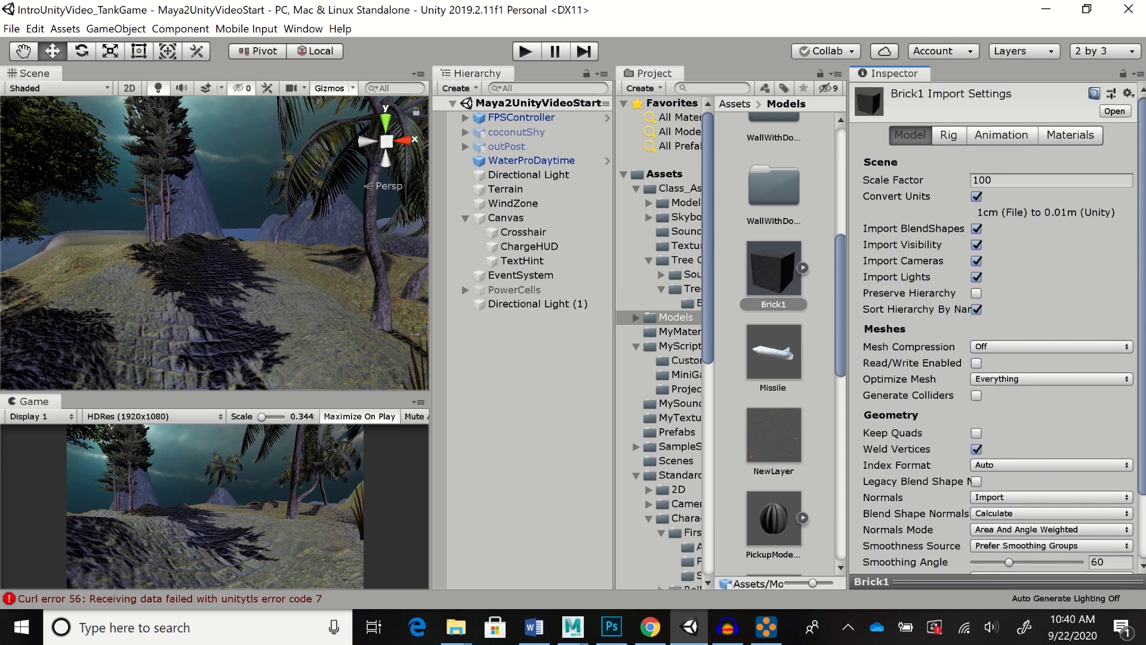
click(948, 135)
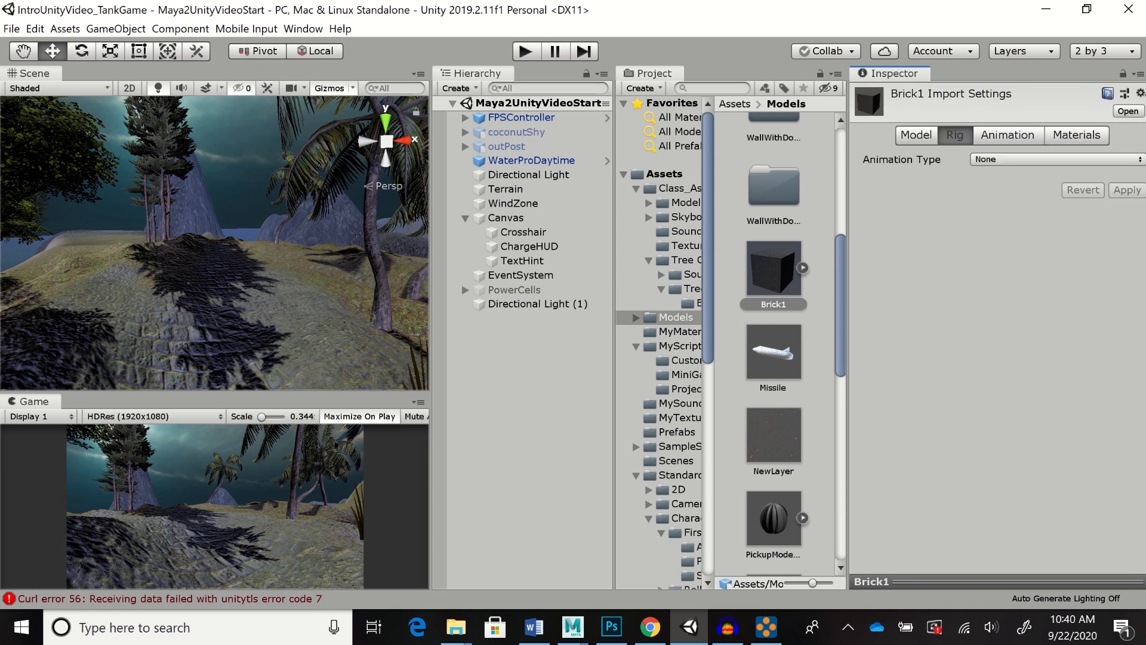
click(1008, 135)
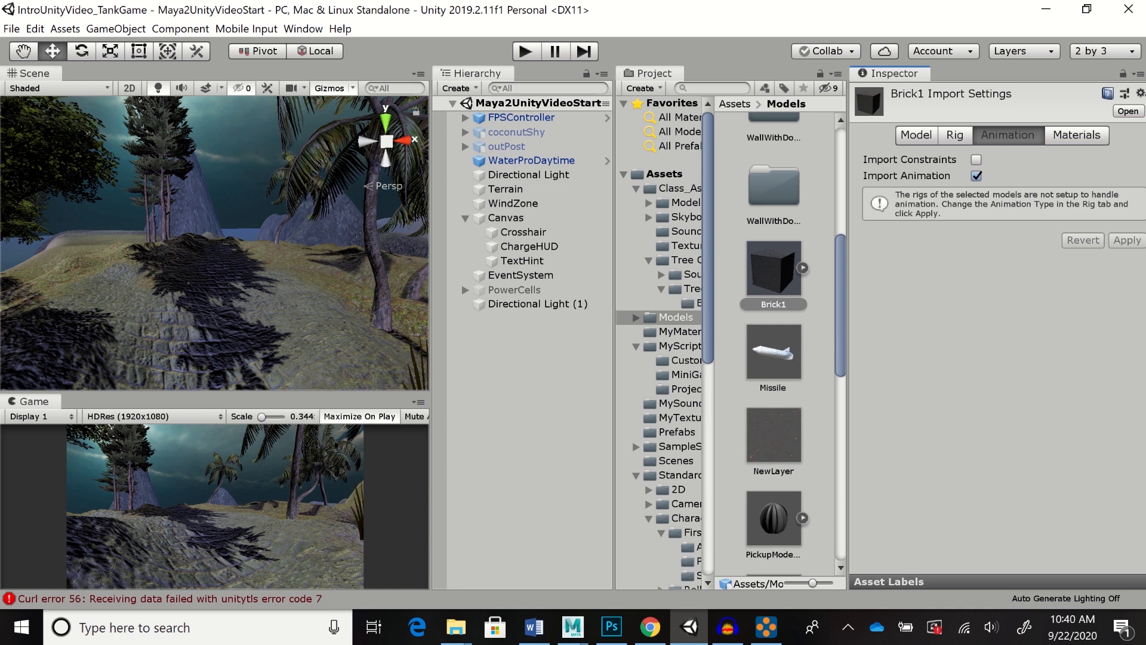
click(1076, 135)
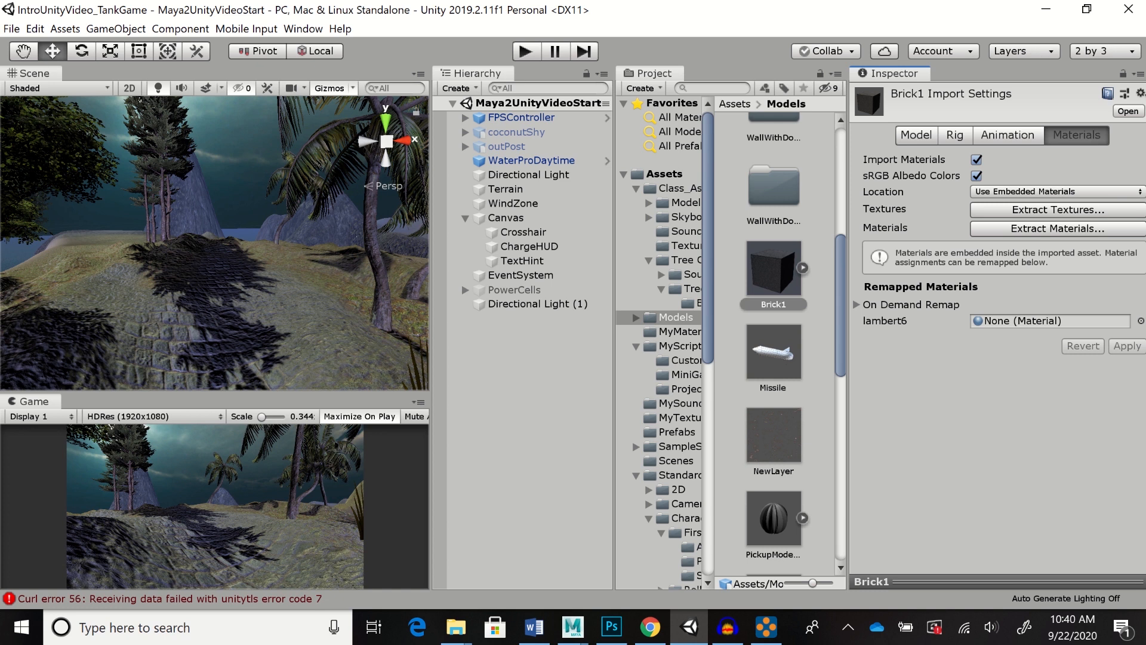
click(1057, 192)
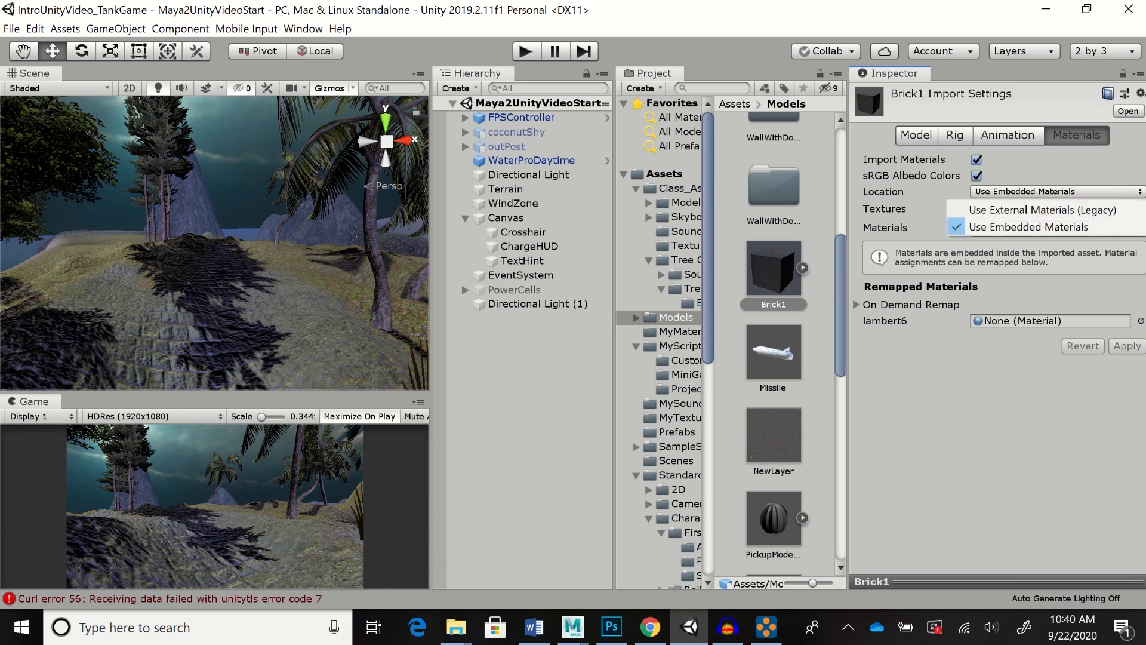
click(1043, 209)
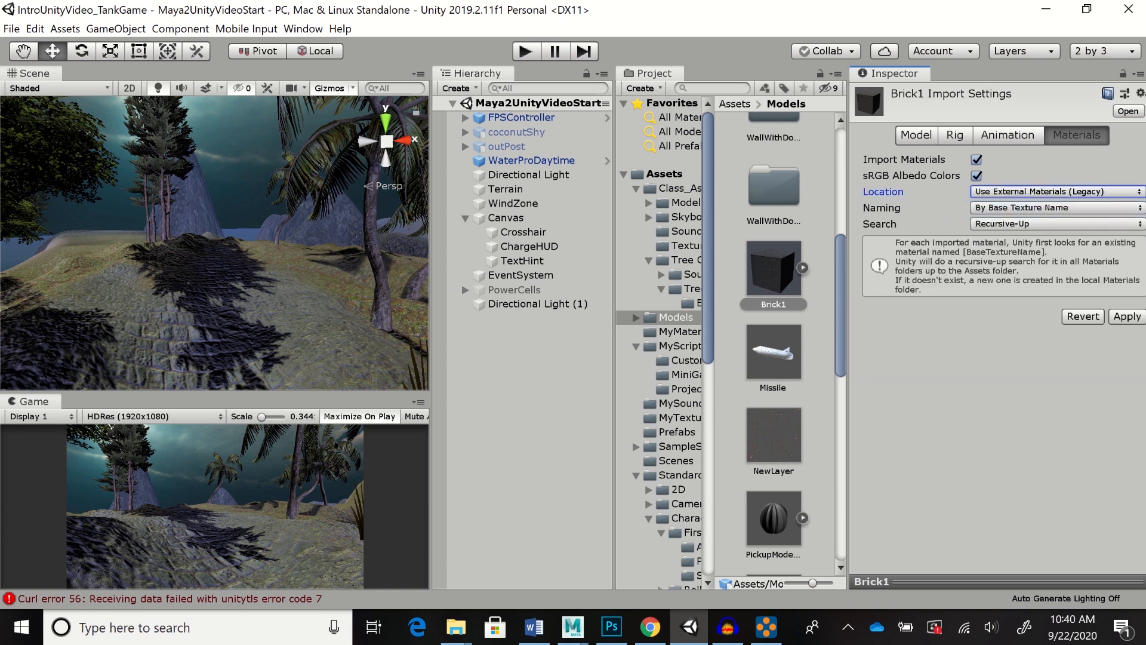
click(1056, 224)
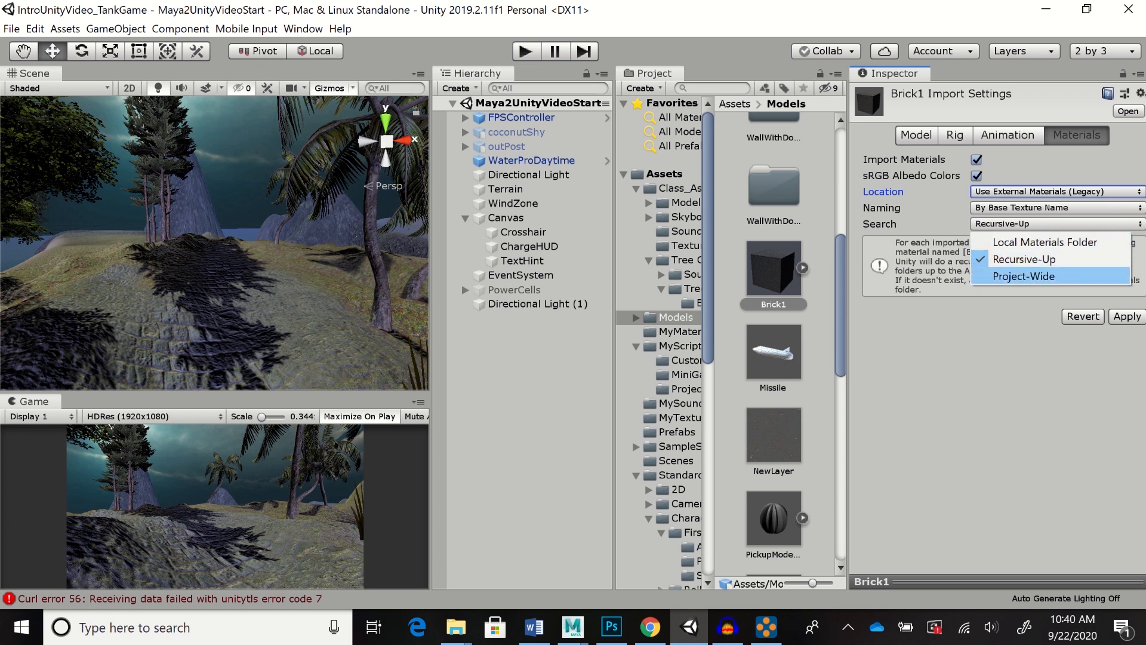
click(1045, 241)
click(1128, 306)
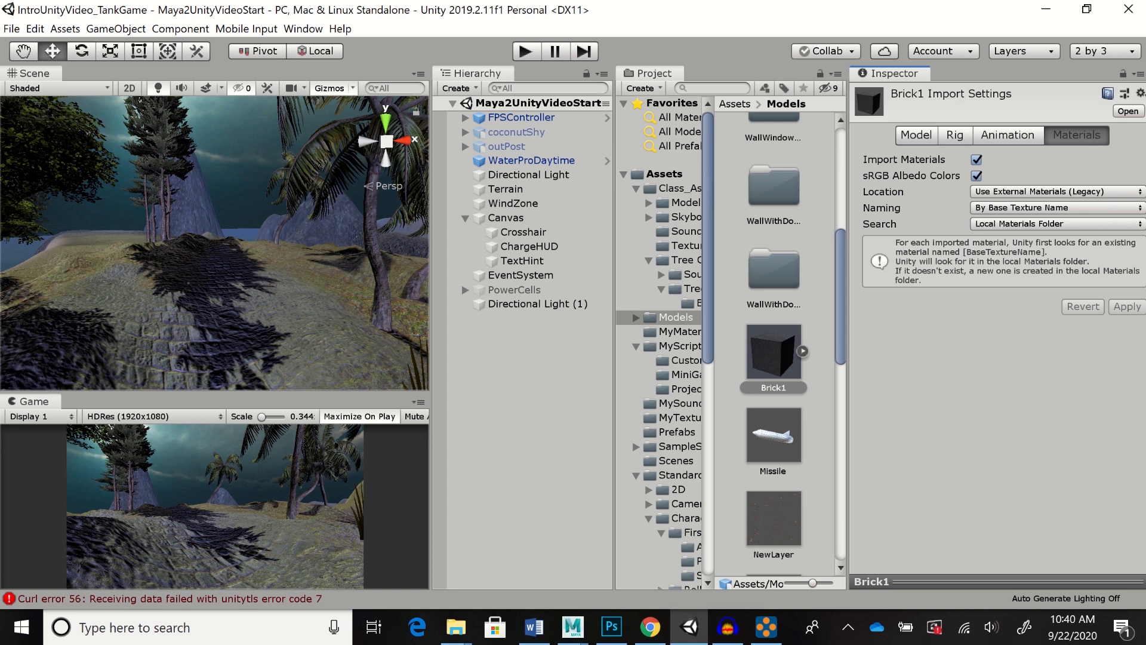
Place the Brick1 model in the scene and position it on the terrain at about X -129, Y 30.45, Z -4.96
click(916, 136)
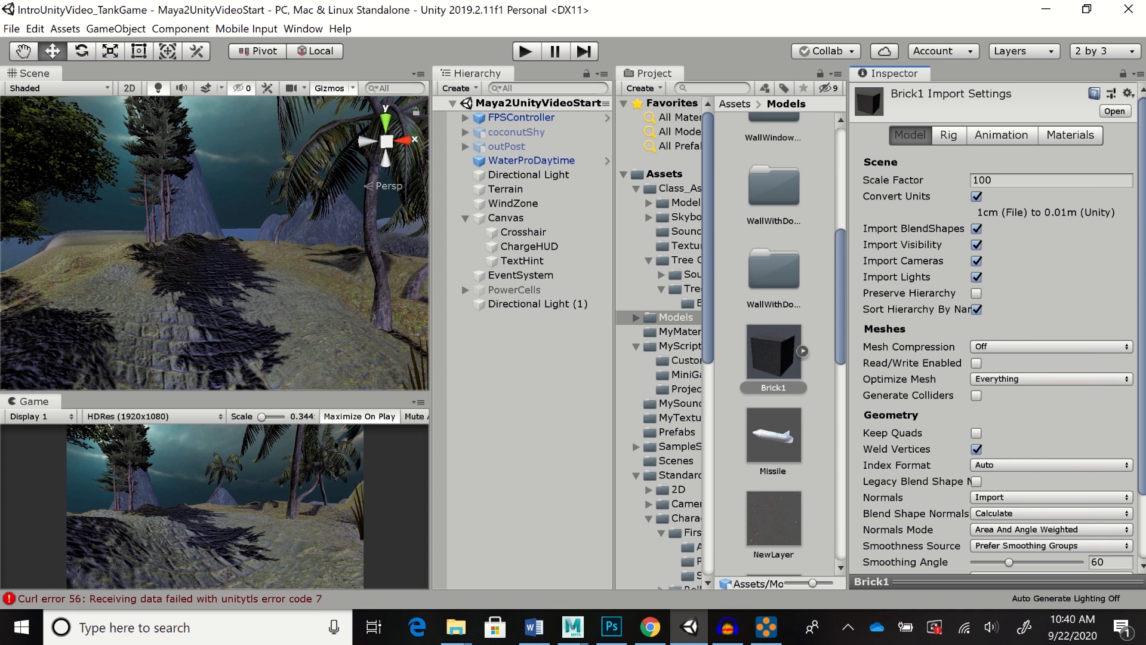
drag(773, 359, 214, 289)
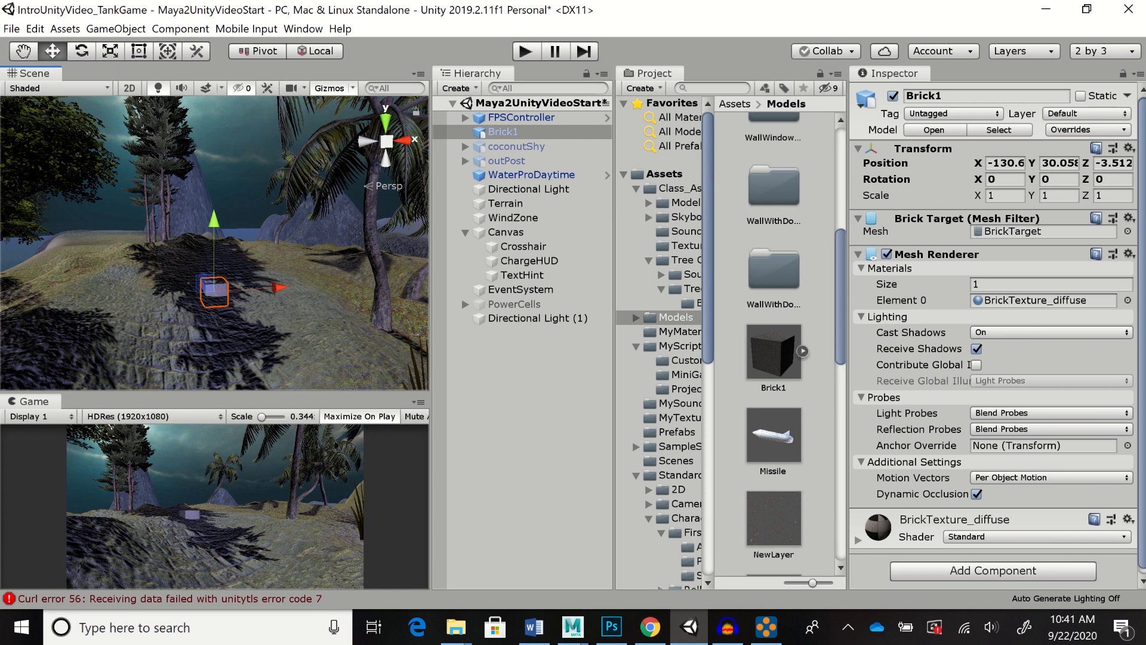
drag(214, 220, 214, 209)
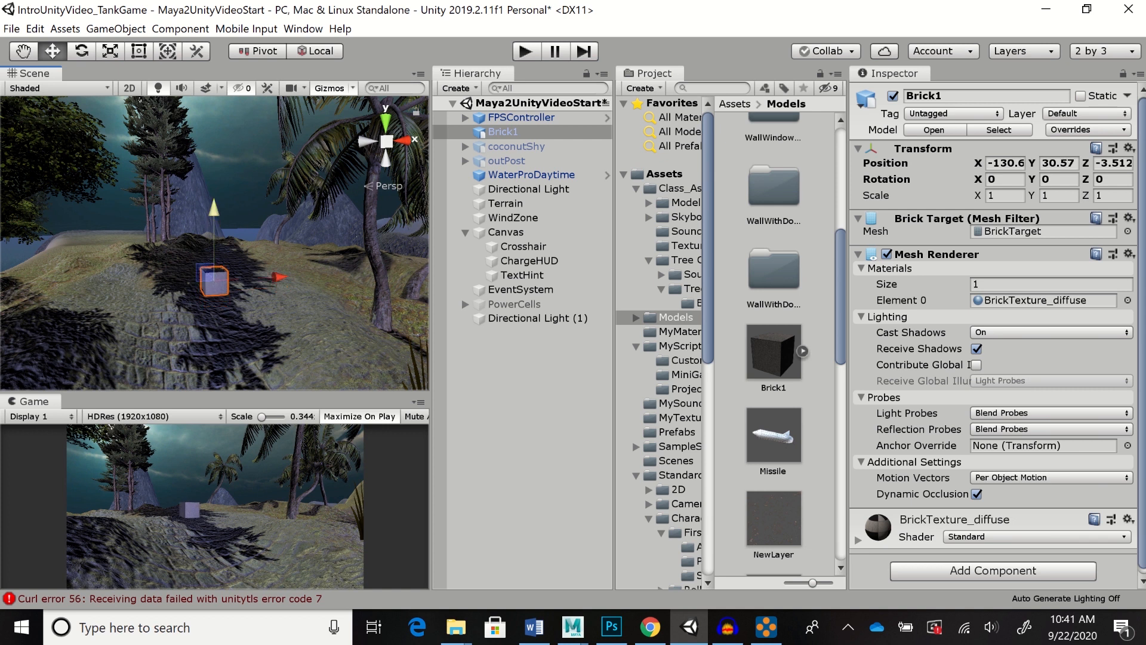
drag(262, 277, 298, 276)
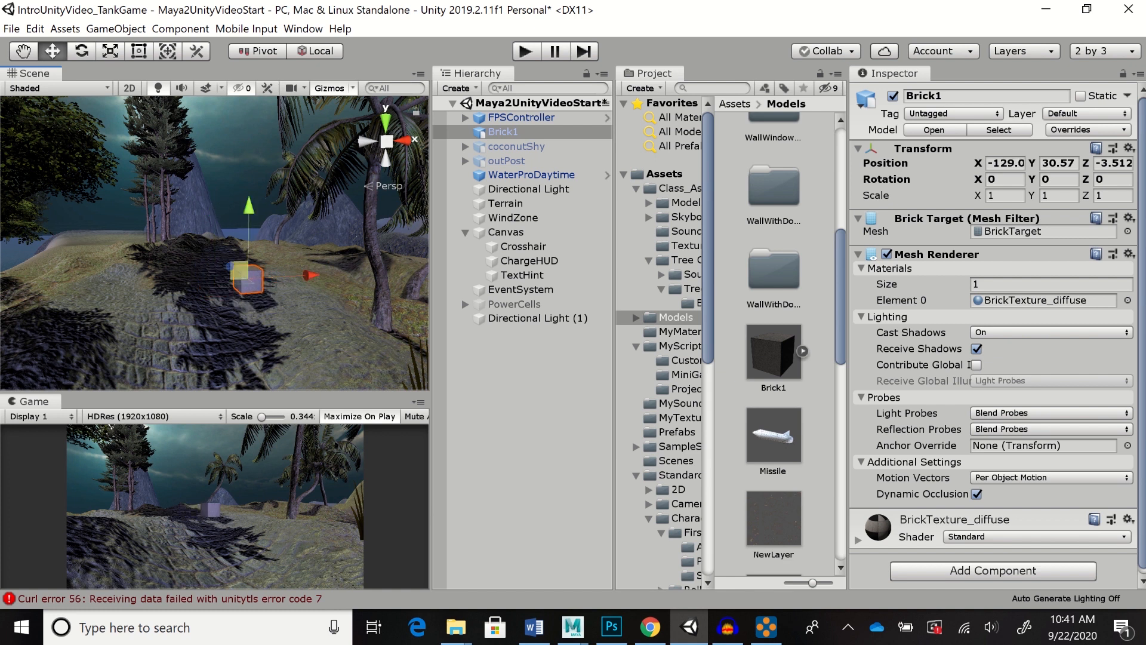
drag(229, 266, 240, 274)
drag(262, 216, 261, 219)
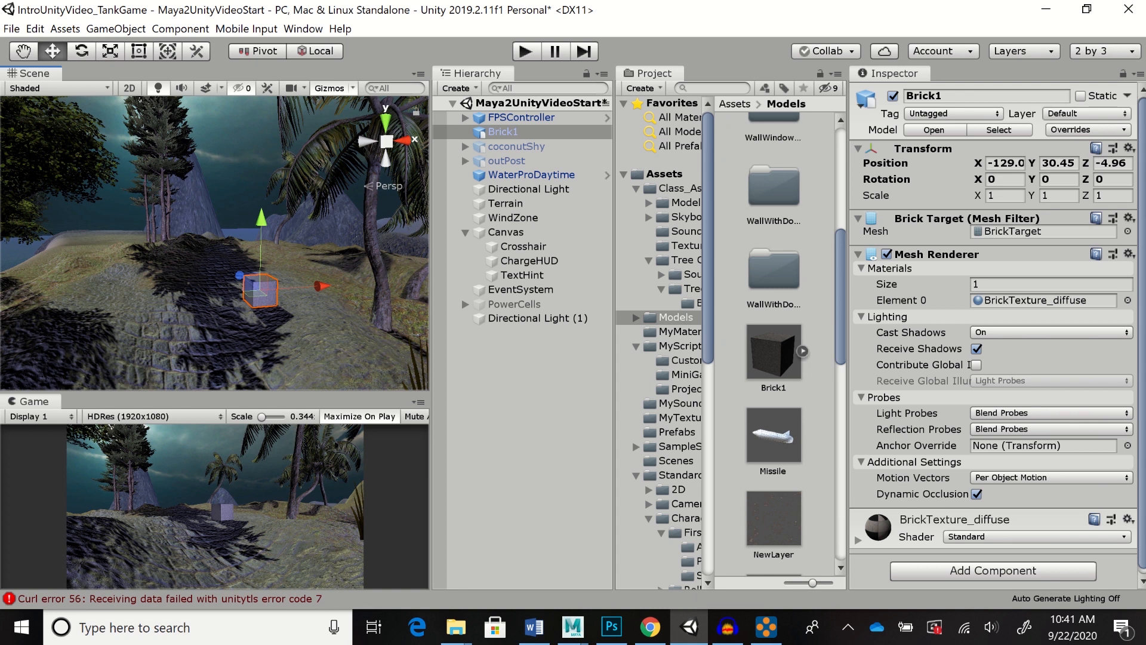
Inspect the texture on the placed brick's faces up close and from several angles in the scene
scroll(215, 243, up, 5)
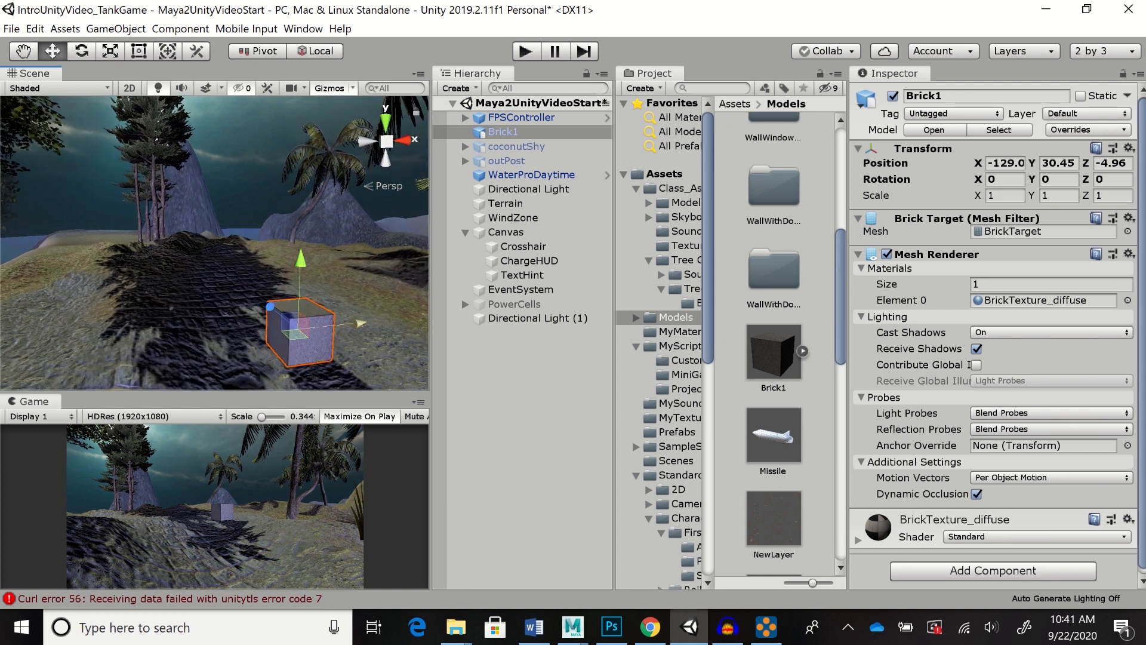
alt+drag(263, 269, 176, 220)
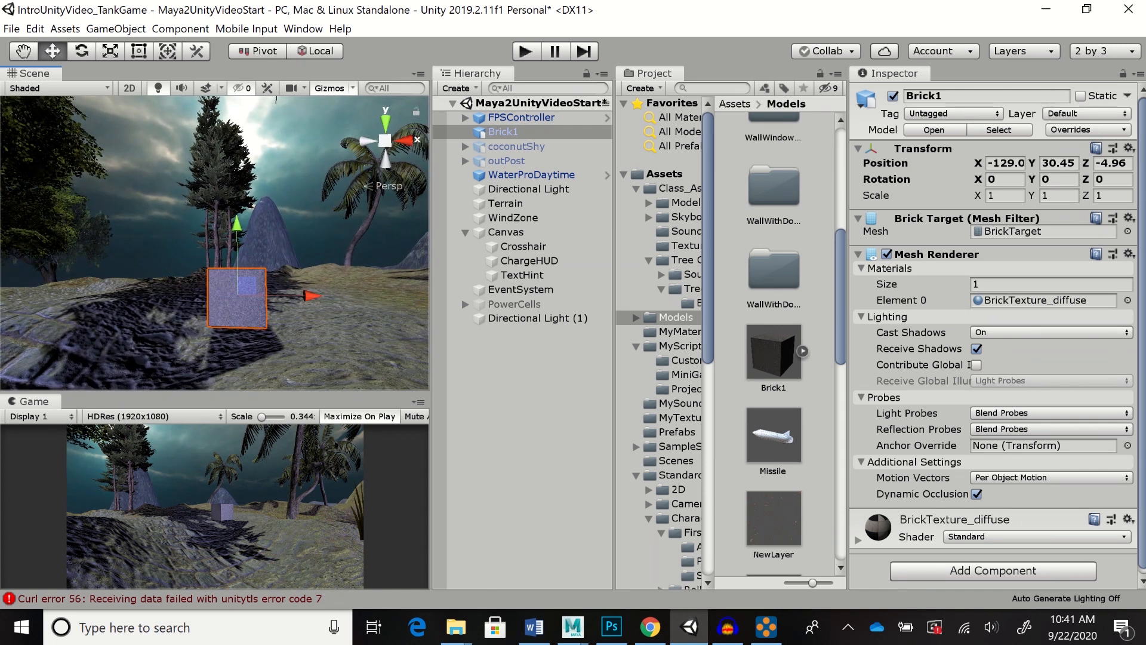
scroll(215, 243, up, 5)
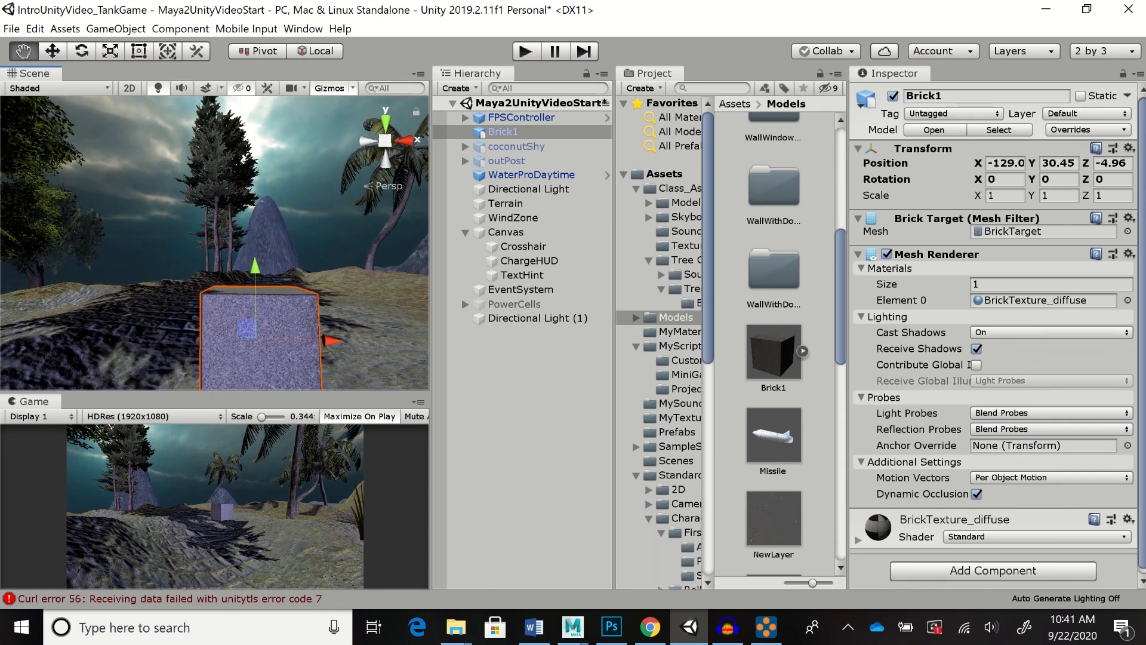
scroll(244, 335, up, 1)
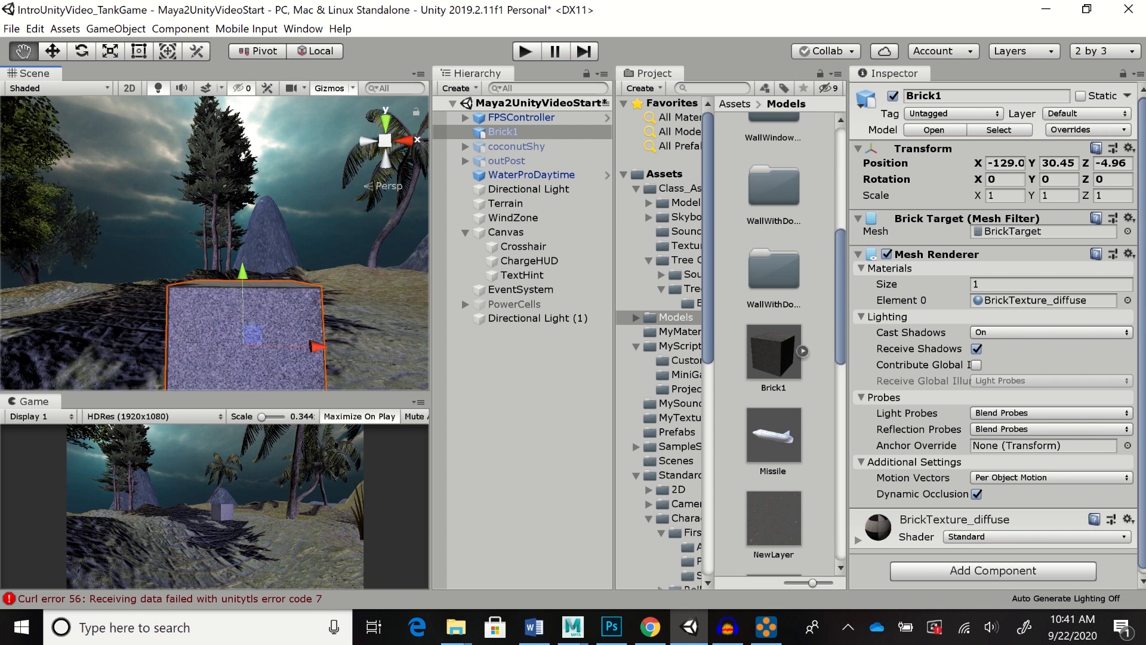
scroll(245, 334, up, 1)
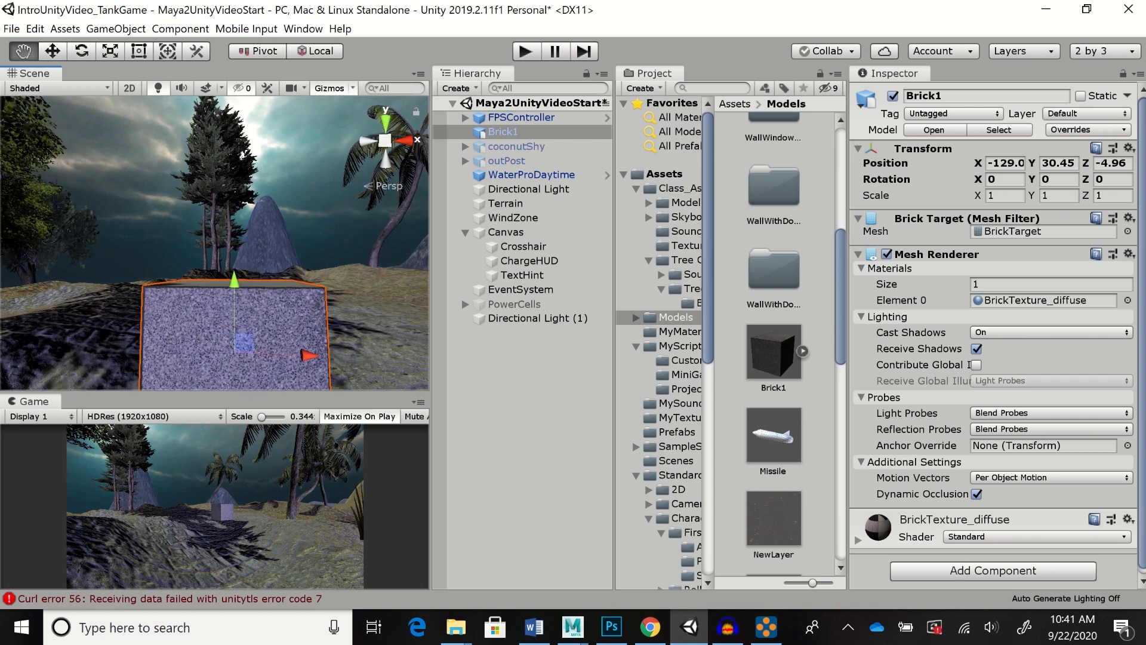
scroll(245, 335, up, 1)
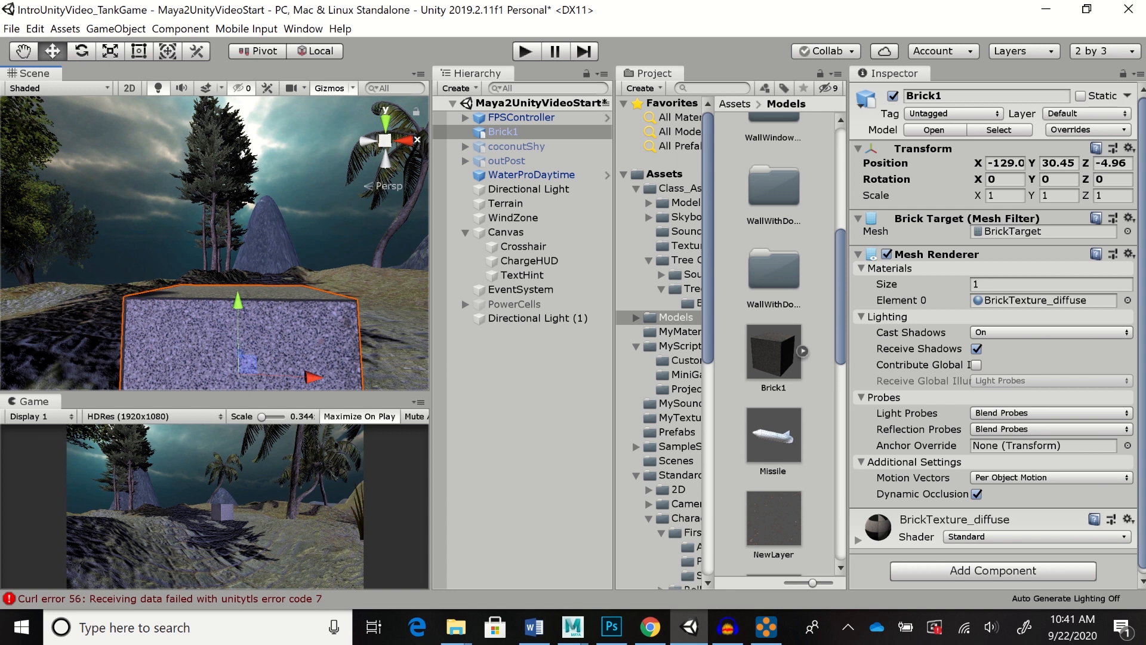
scroll(215, 243, down, 3)
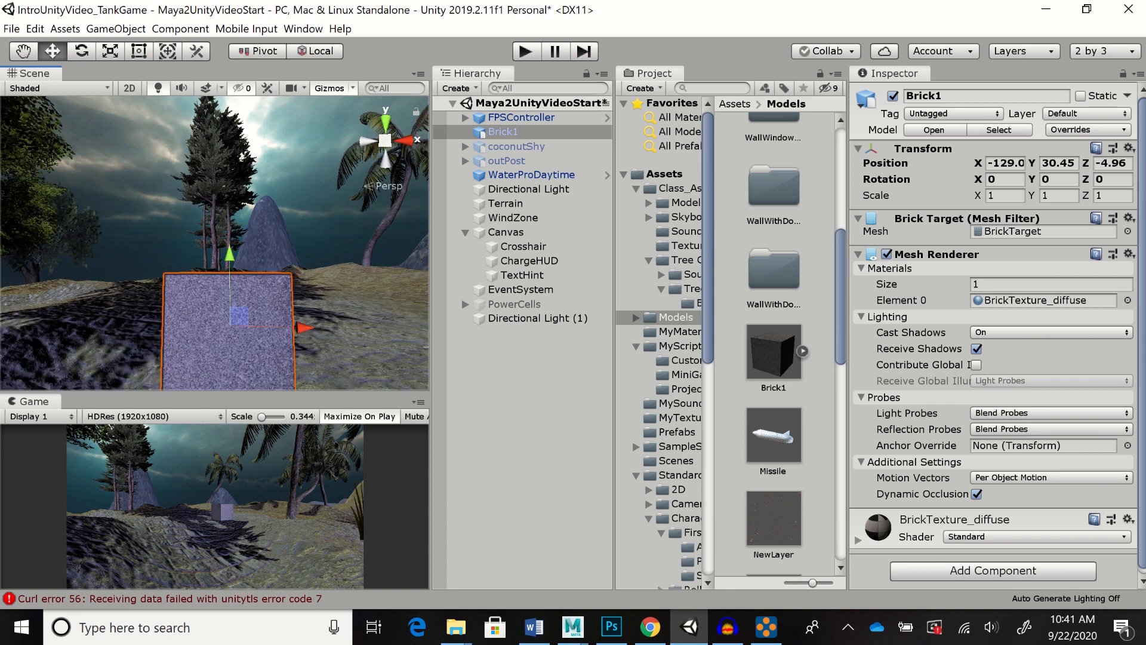
key(q)
alt+middle_drag(346, 358, 354, 283)
alt+scroll(354, 283, up, 5)
scroll(215, 243, down, 4)
key(q)
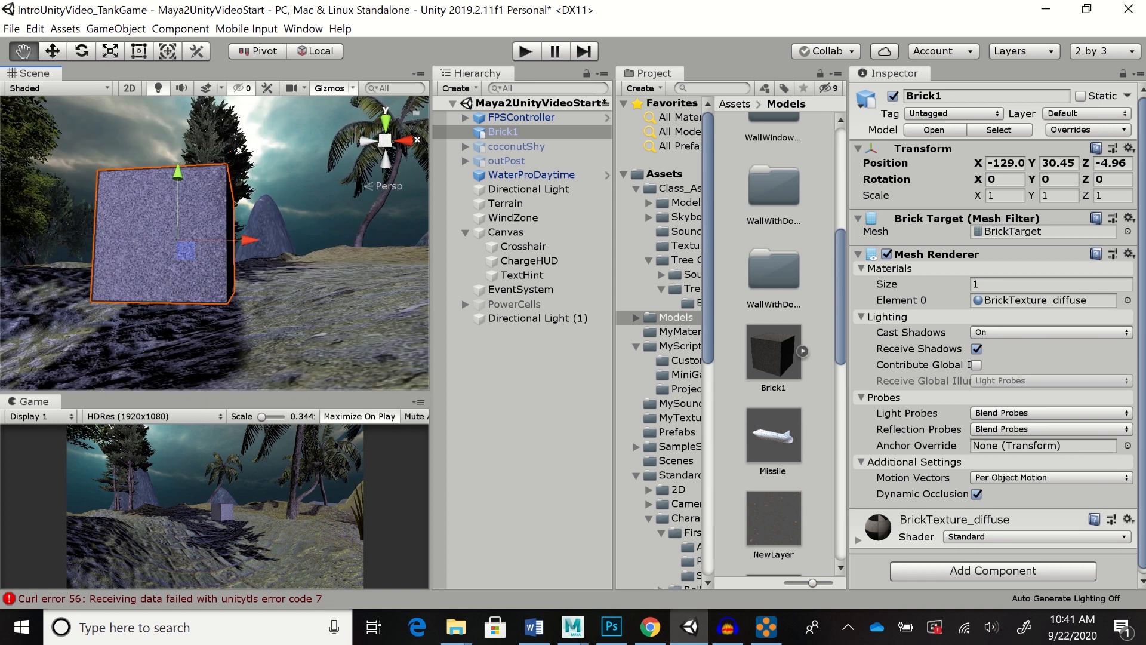
alt+drag(203, 233, 286, 266)
key(w)
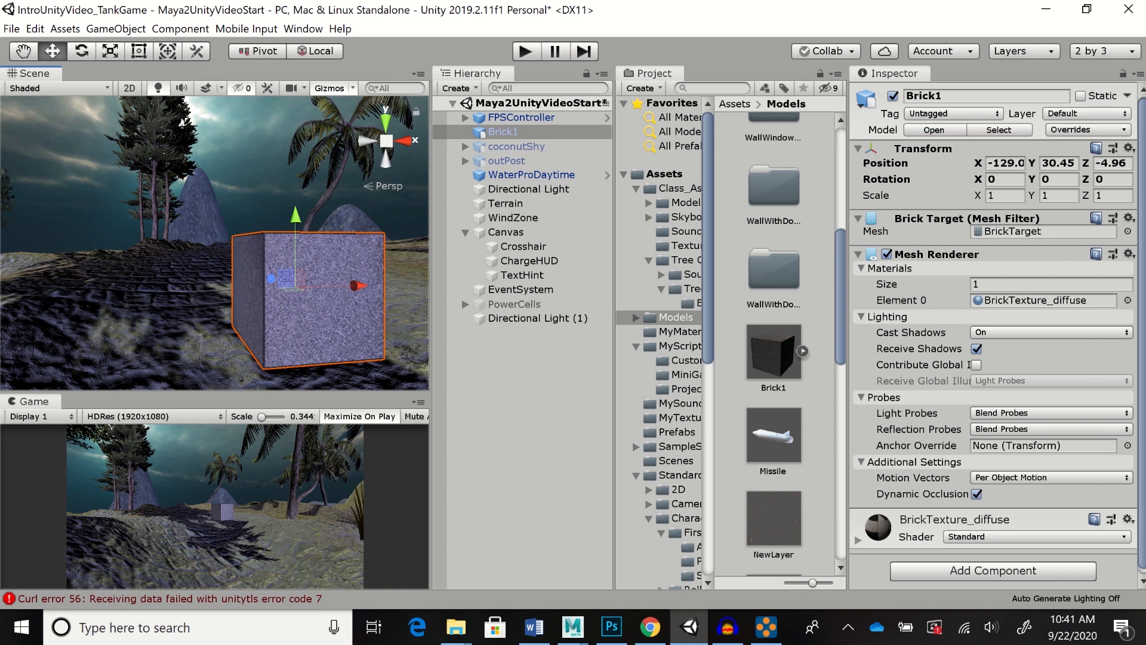
scroll(215, 243, up, 3)
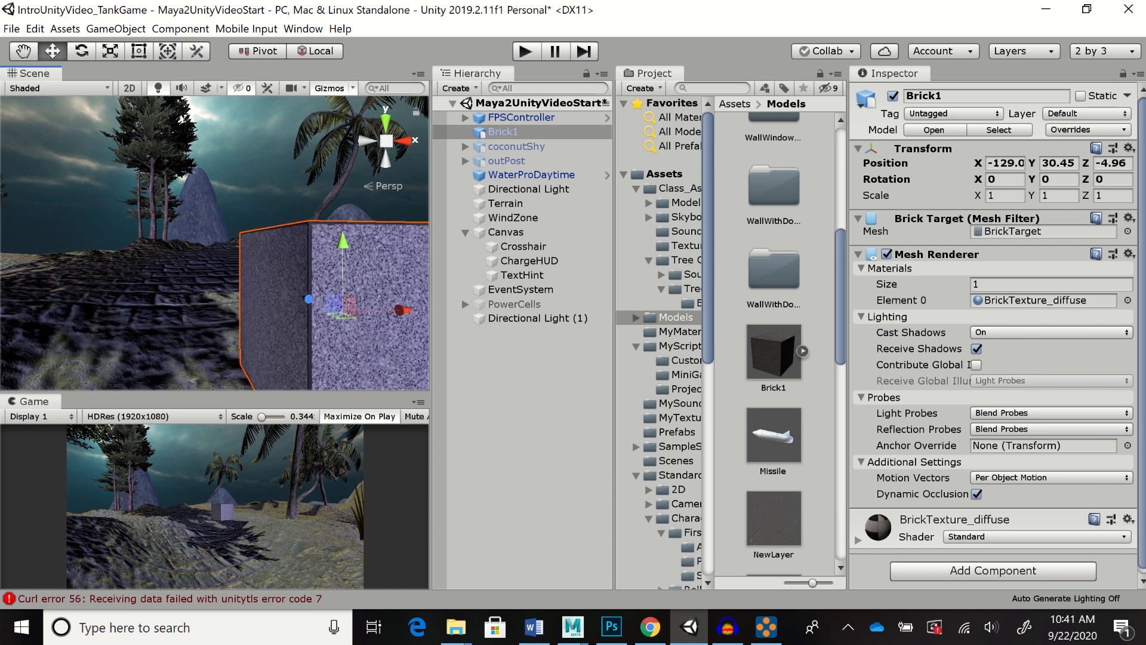
scroll(215, 243, down, 2)
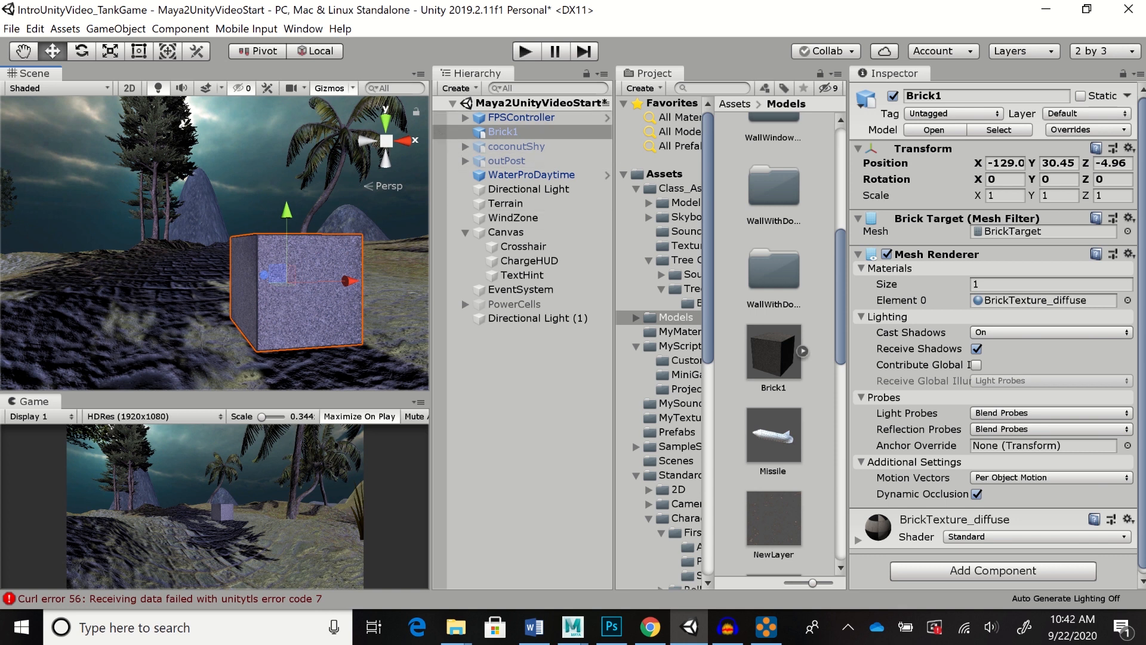
Assign the brick's blue normal texture from the MyTextures folder as the Normal Map of the BrickTexture_diffuse material
scroll(993, 328, down, 1)
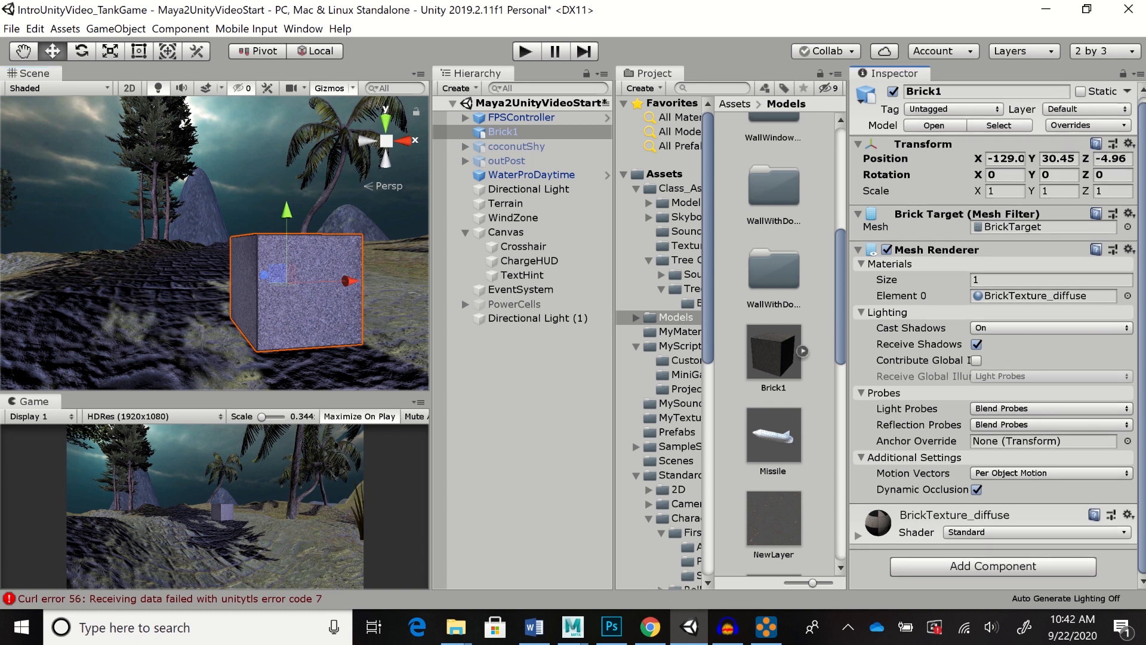
click(858, 536)
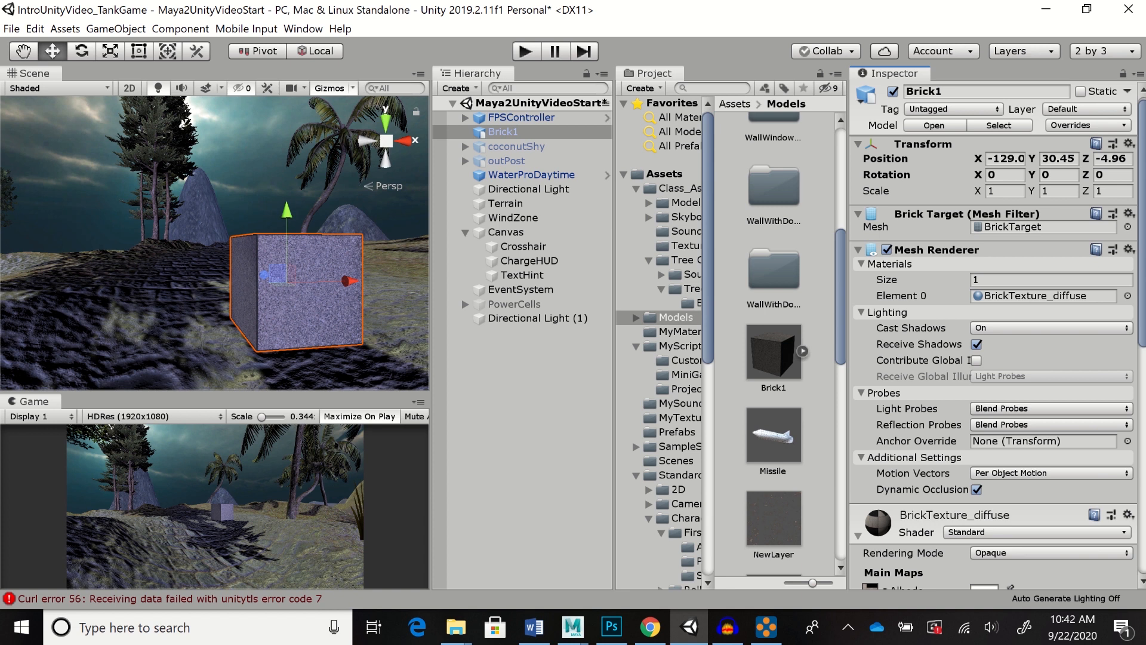
scroll(993, 335, down, 10)
scroll(993, 334, down, 1)
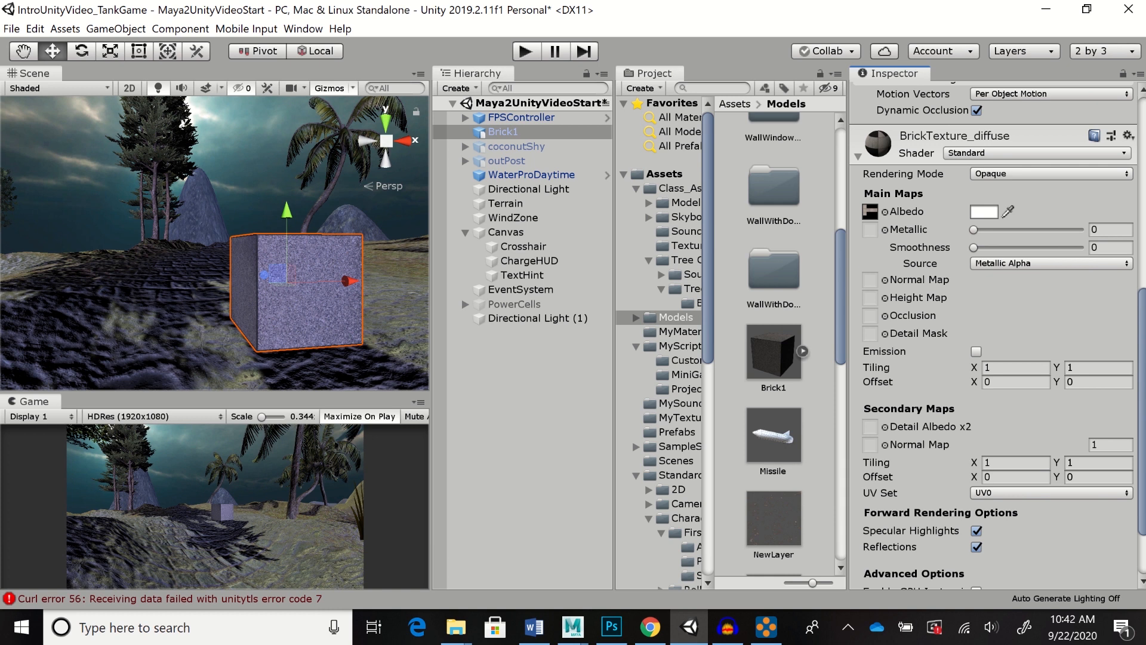
click(680, 417)
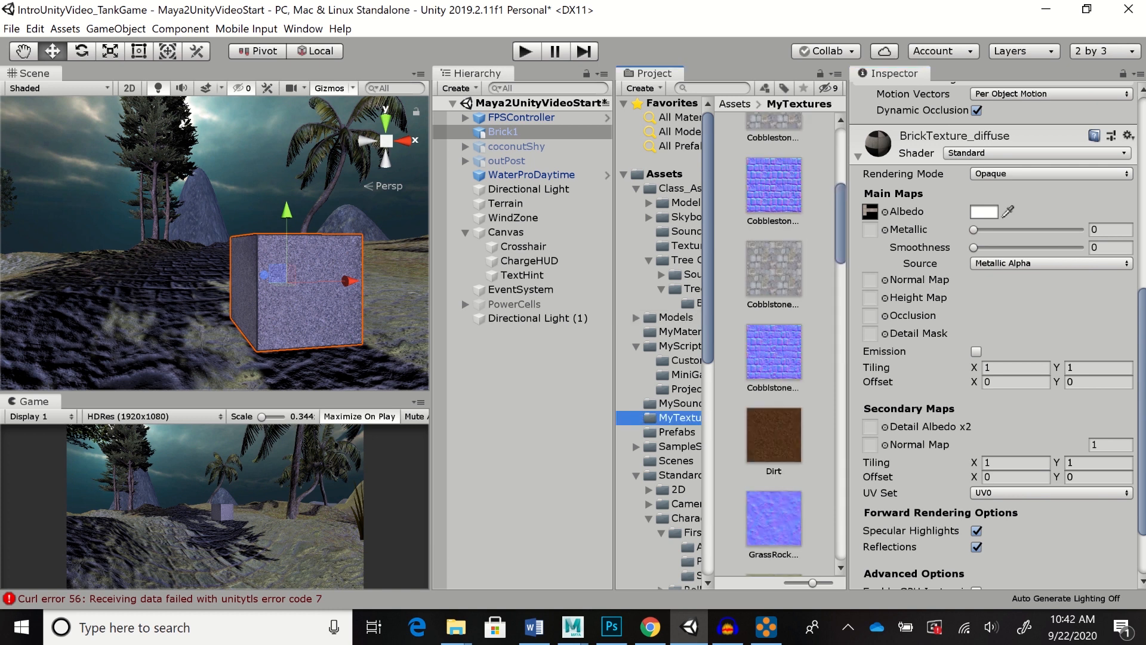
scroll(774, 343, up, 5)
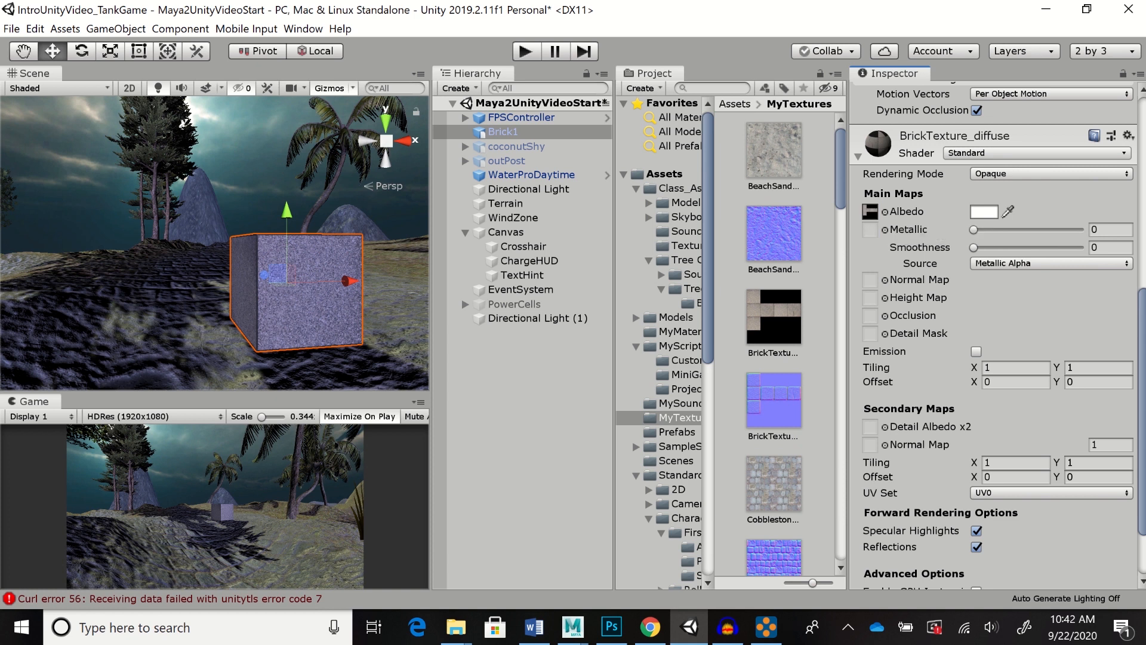
drag(774, 400, 870, 280)
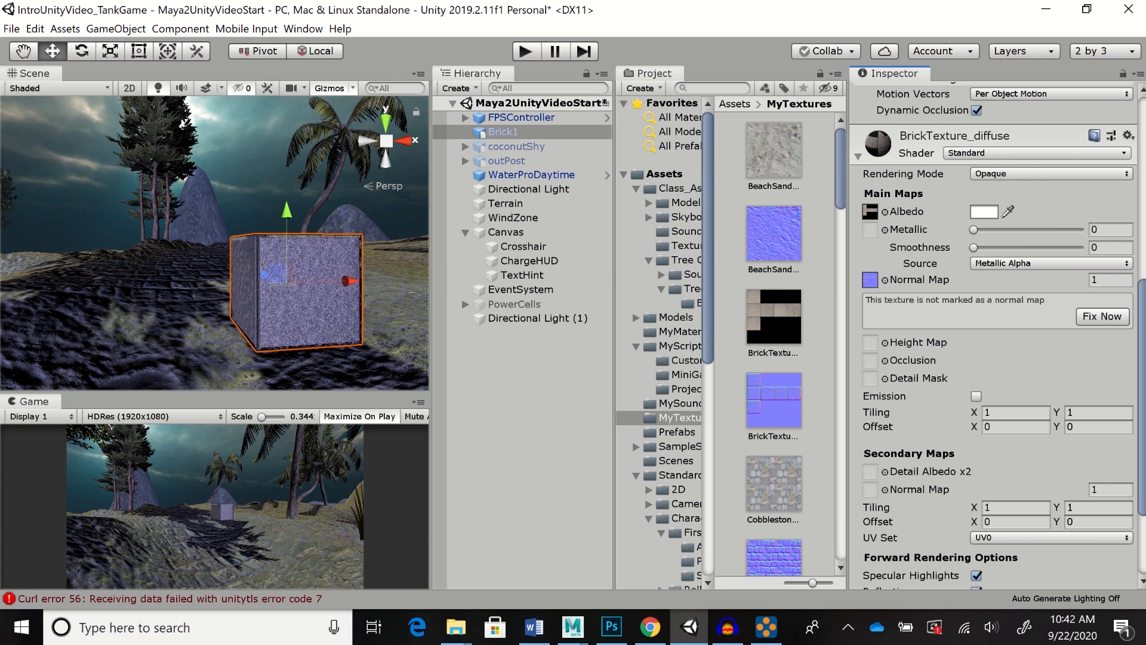
Run the game and walk up to the brick to examine its textured surfaces and edges
key(ctrl+p)
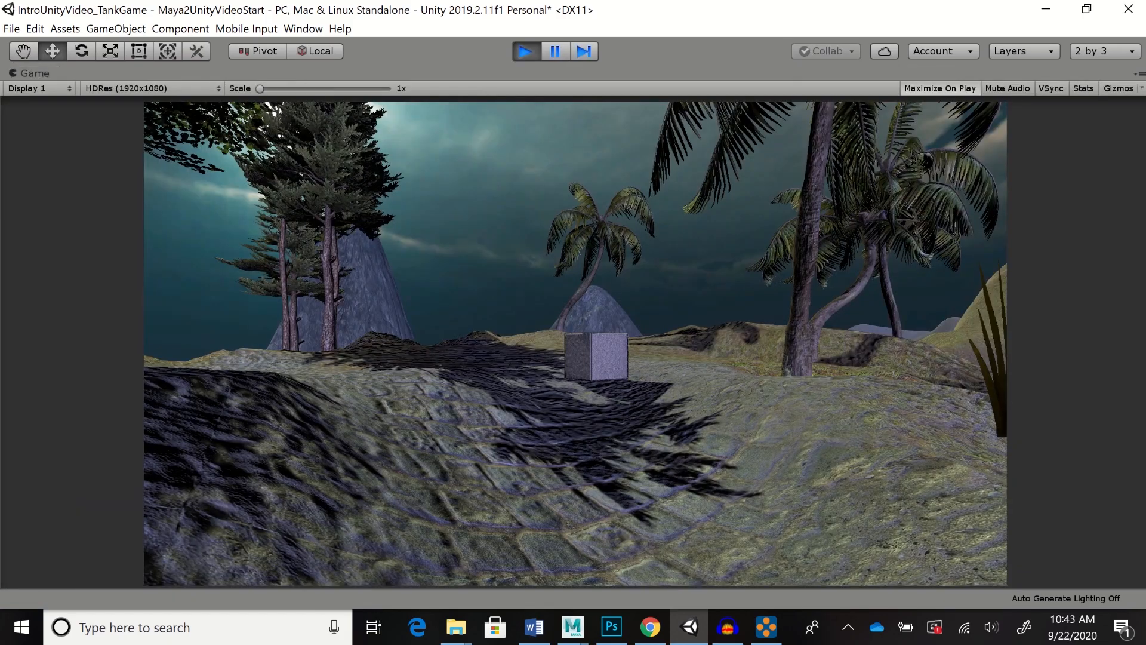
key(w)
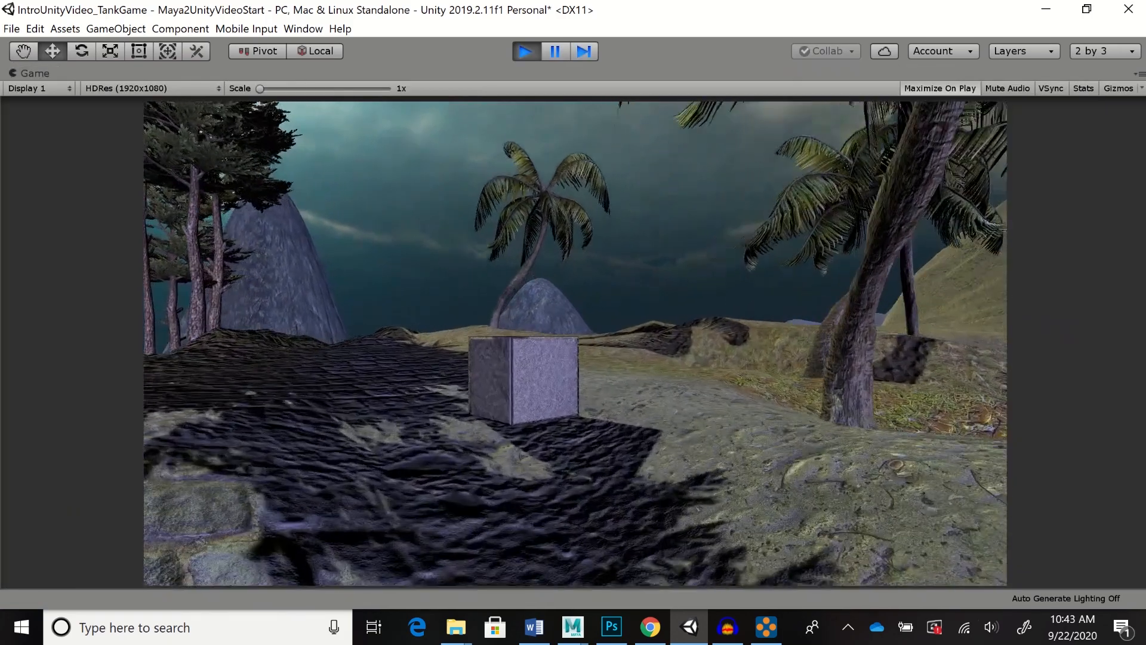
key(w)
key(a)
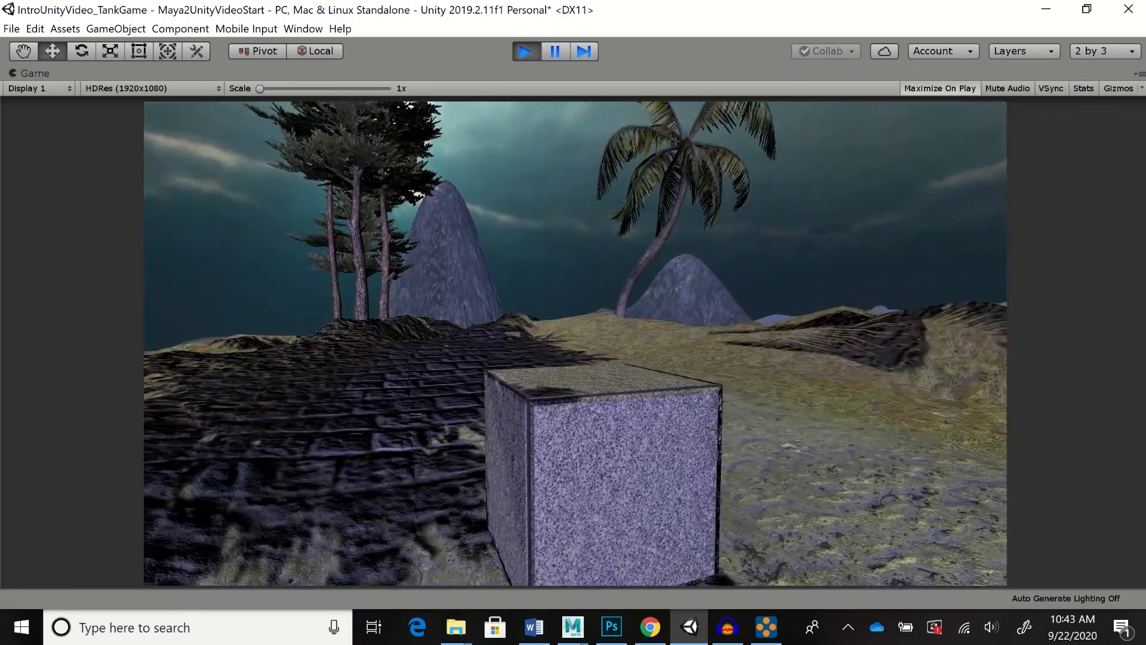
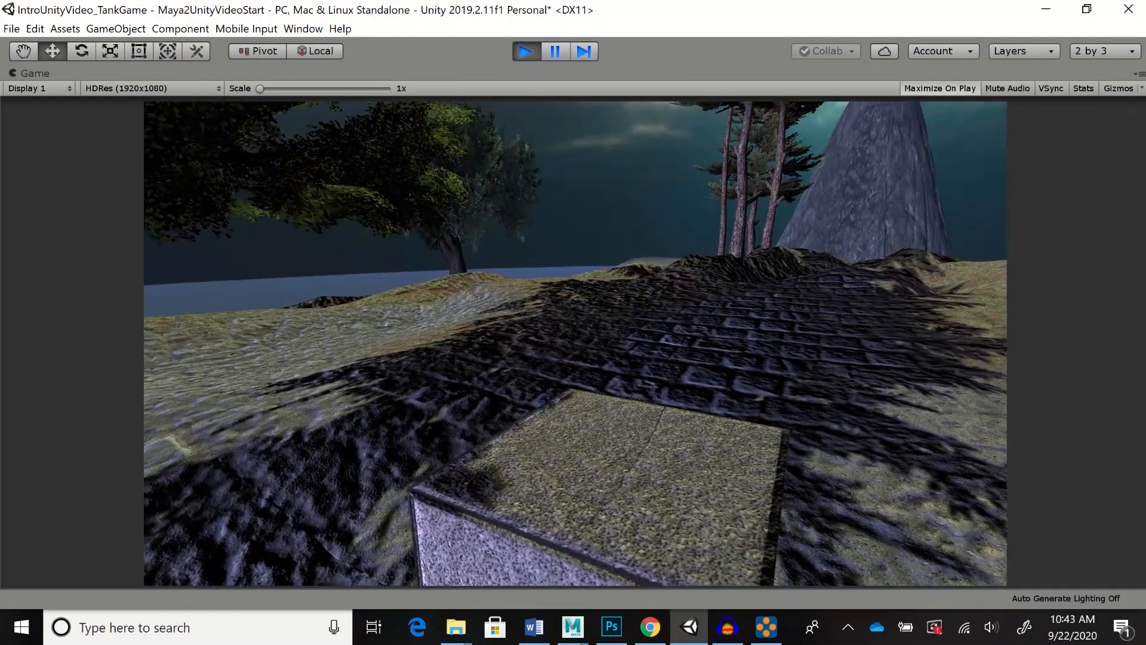
Stop the running game and add a Box Collider component to the Brick1 object
key(ctrl+p)
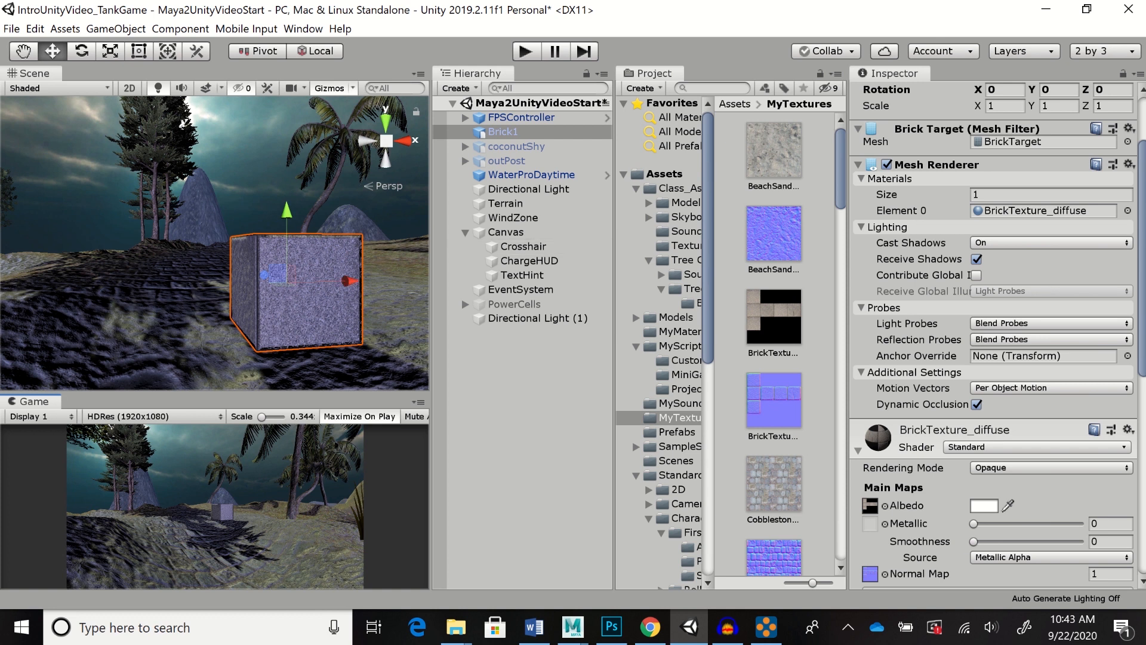
scroll(994, 335, up, 3)
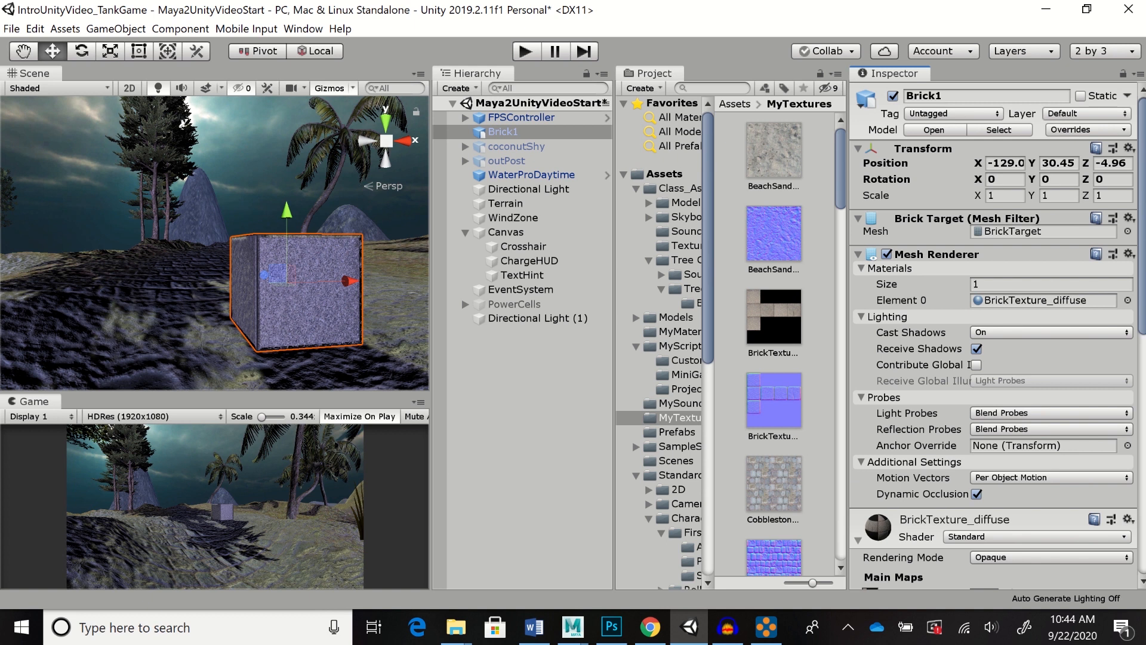
scroll(994, 335, down, 10)
scroll(994, 335, up, 8)
scroll(994, 334, up, 3)
scroll(994, 334, down, 10)
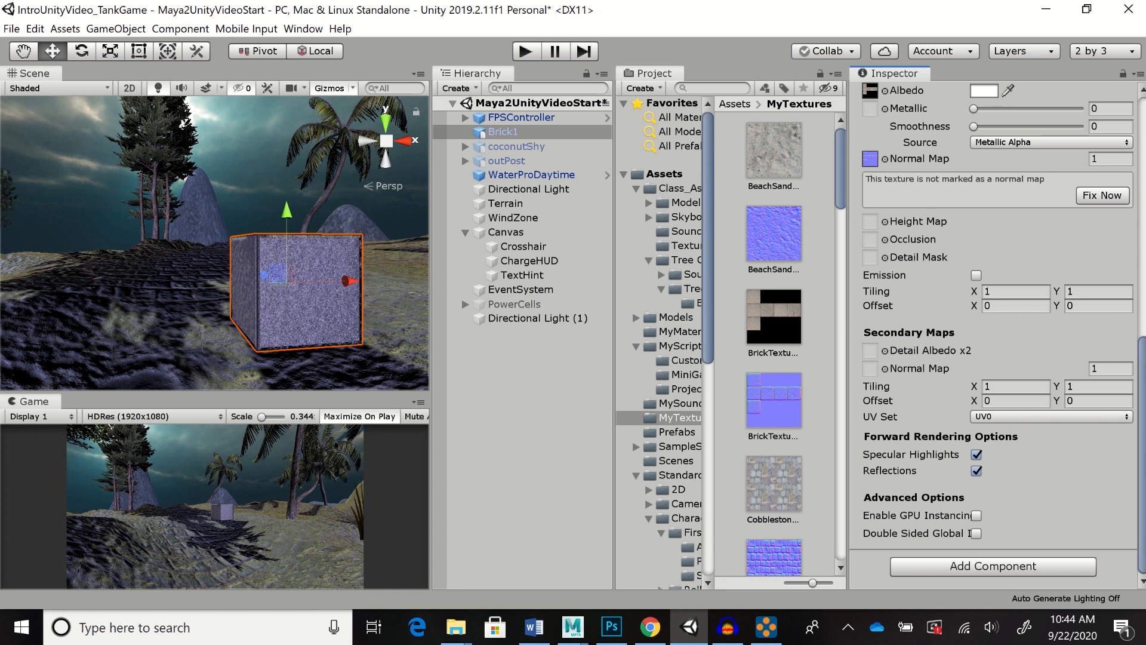
click(993, 566)
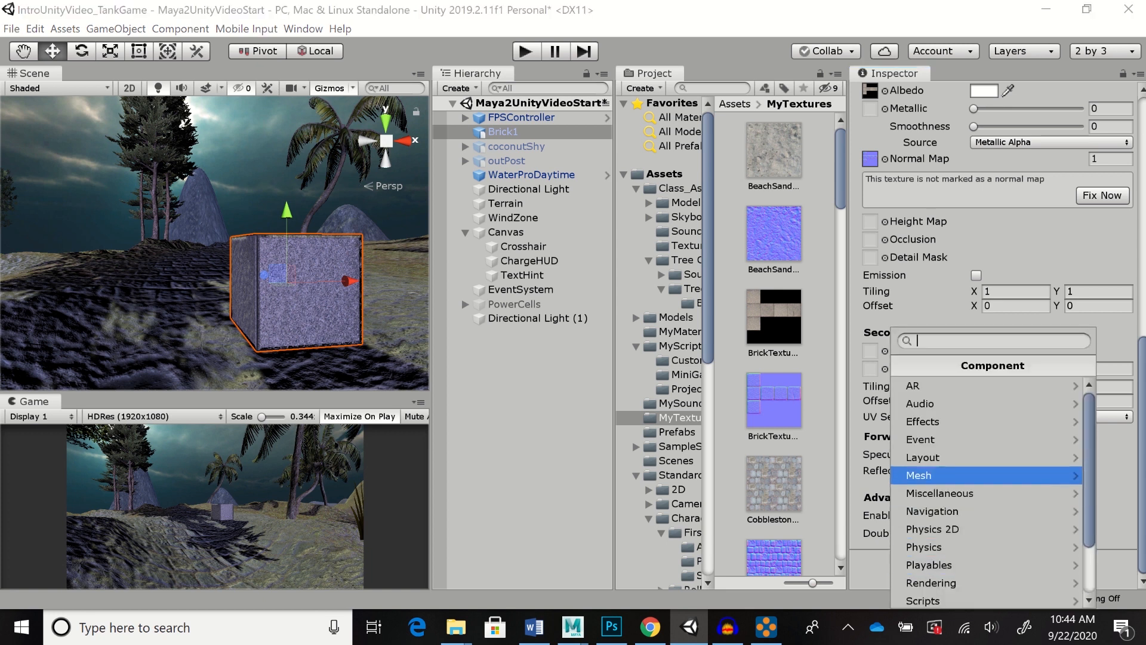
scroll(955, 507, down, 2)
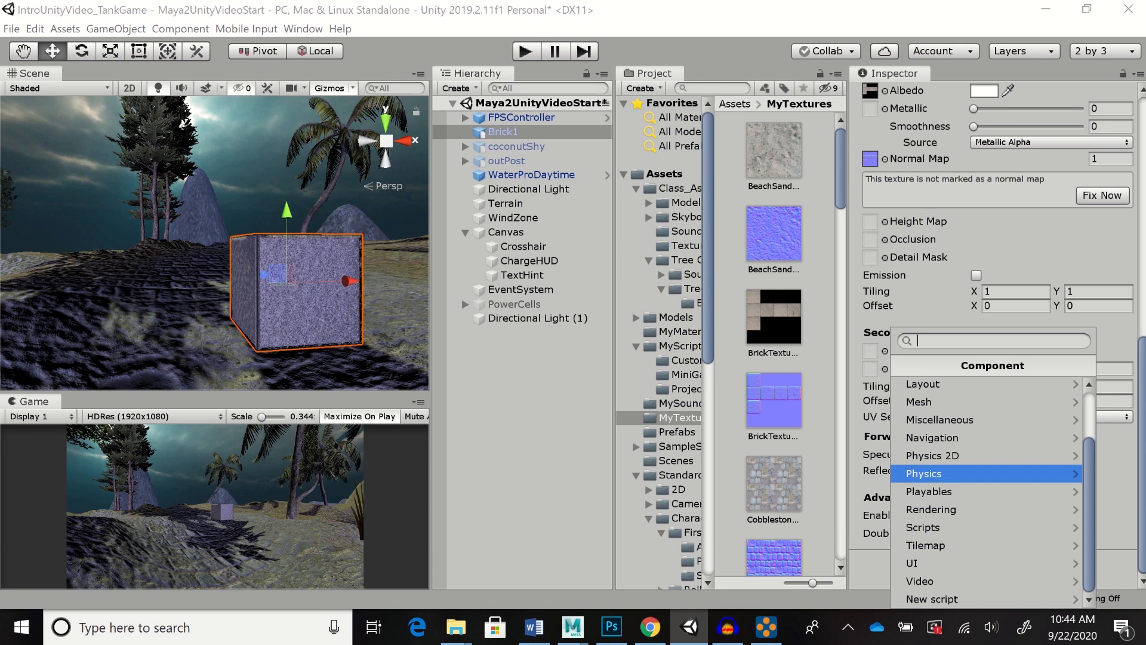
click(931, 475)
key(Up)
key(Up)
key(Up)
key(Up)
key(Up)
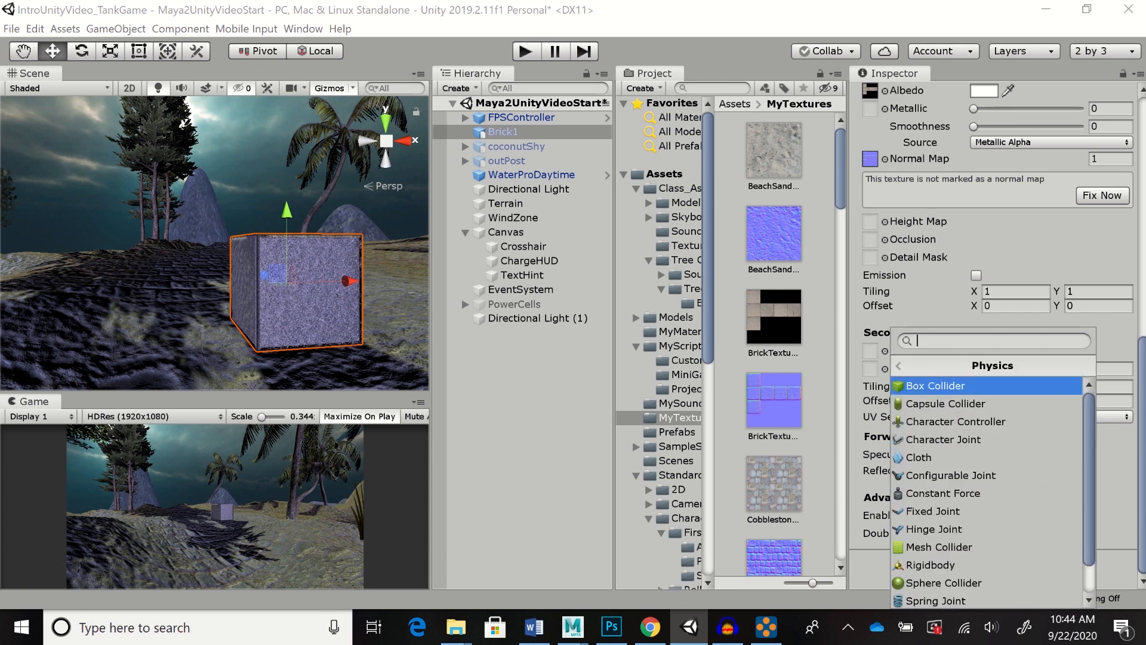
key(Return)
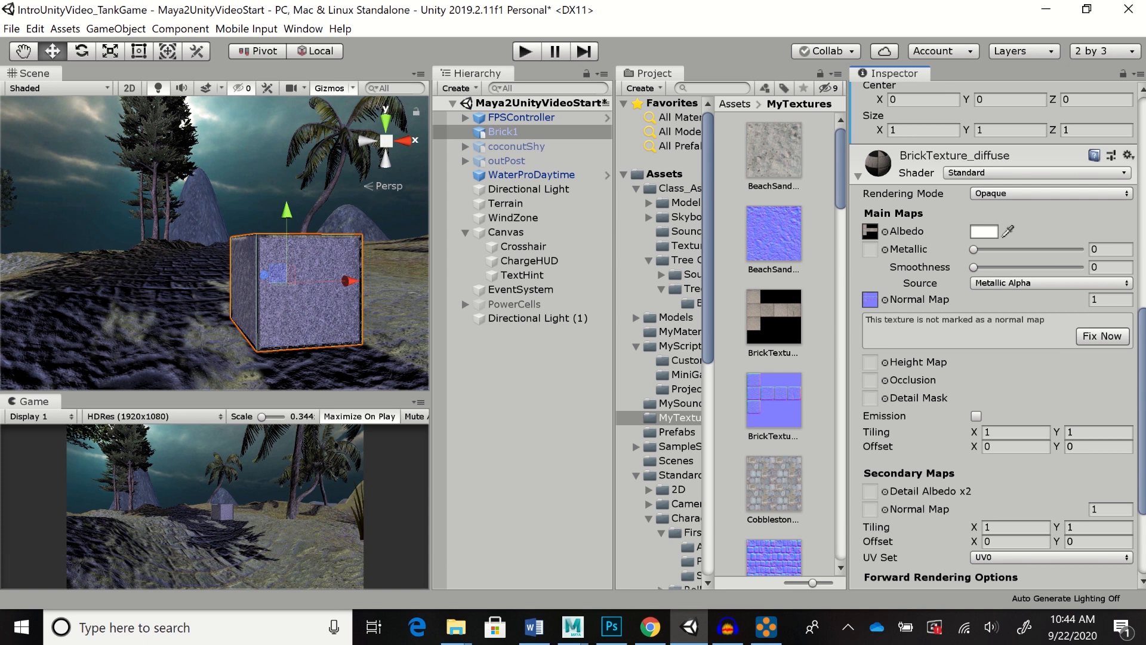
Review Brick1's Box Collider settings and add a Rigidbody physics component to the same object
scroll(994, 332, down, 5)
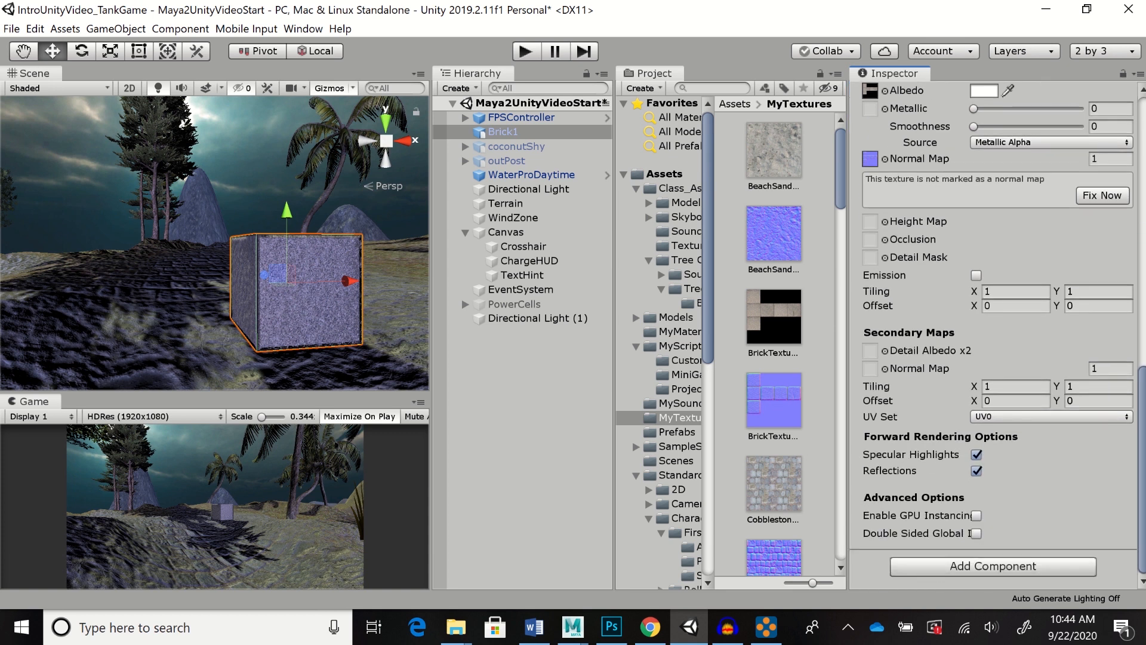
scroll(994, 332, up, 10)
scroll(994, 332, up, 5)
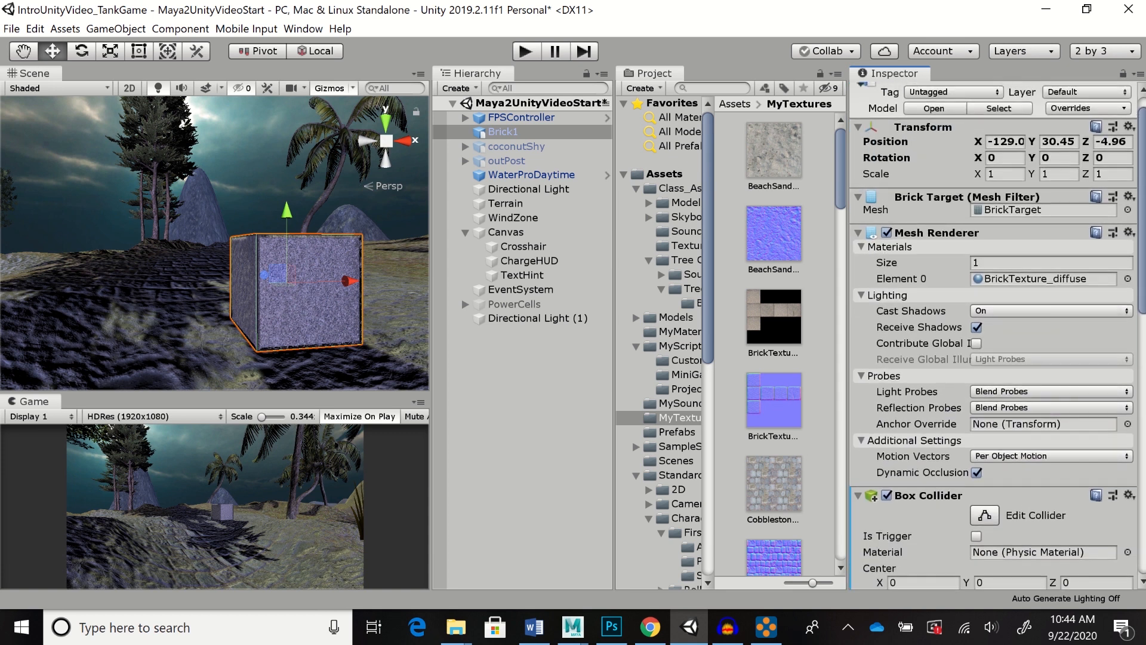
scroll(994, 332, down, 10)
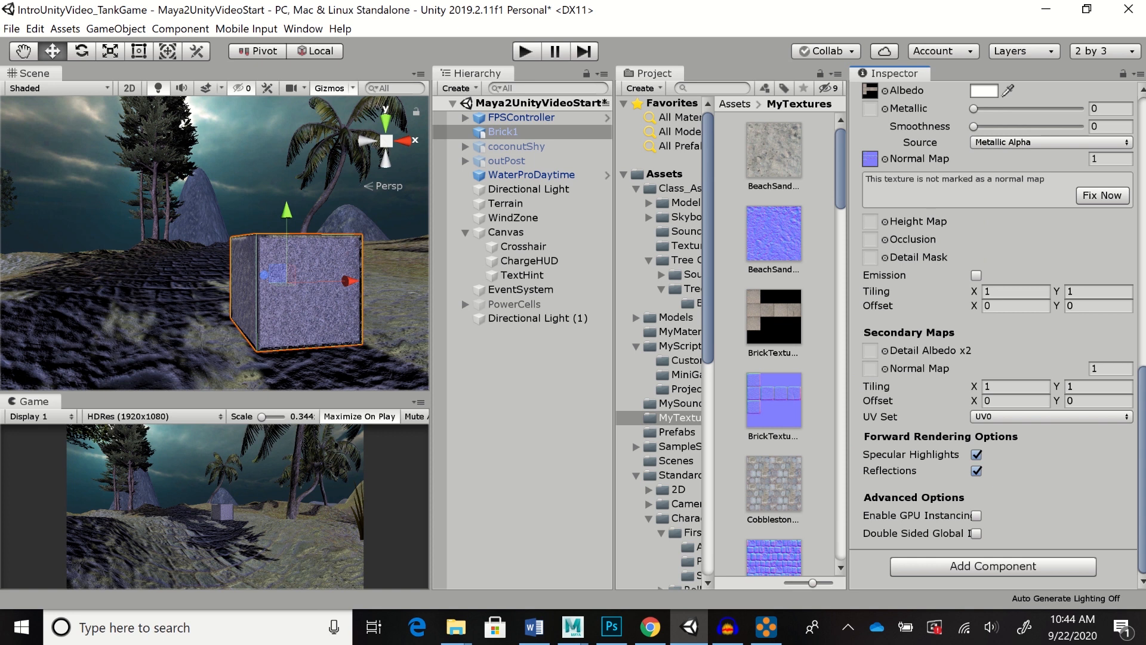
click(994, 566)
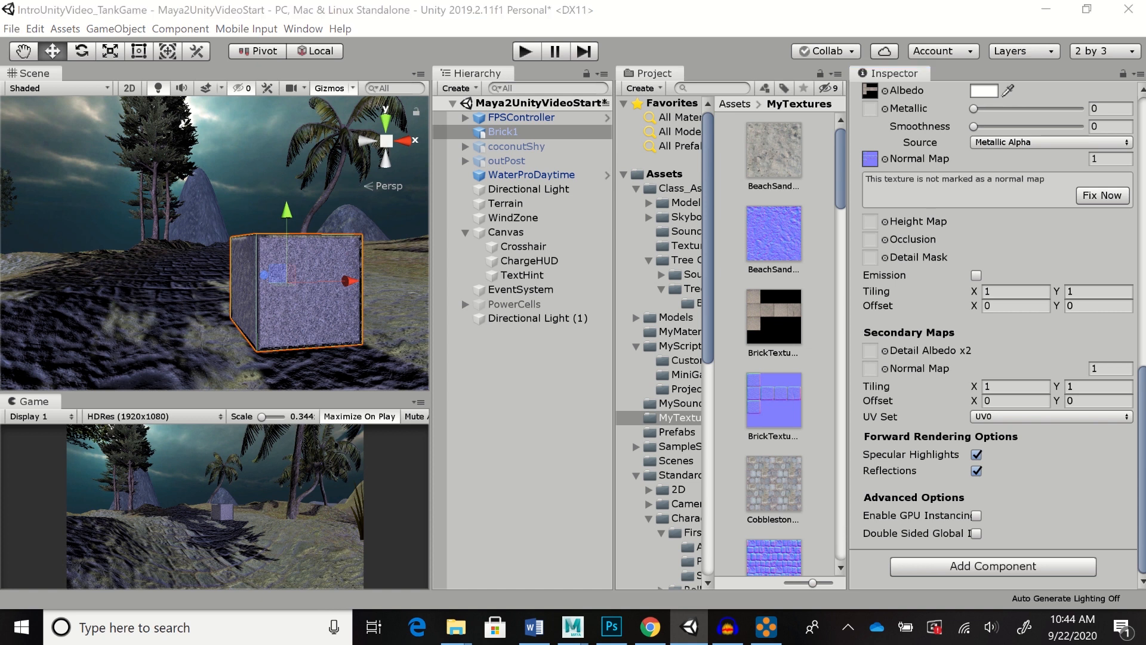
click(955, 473)
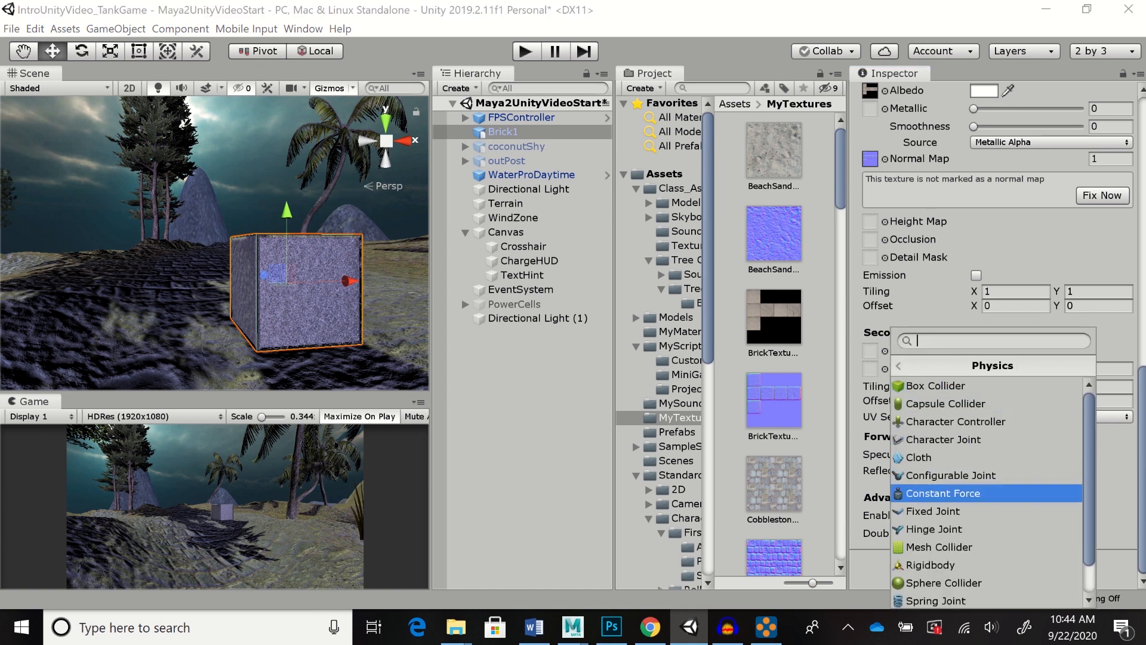
click(931, 565)
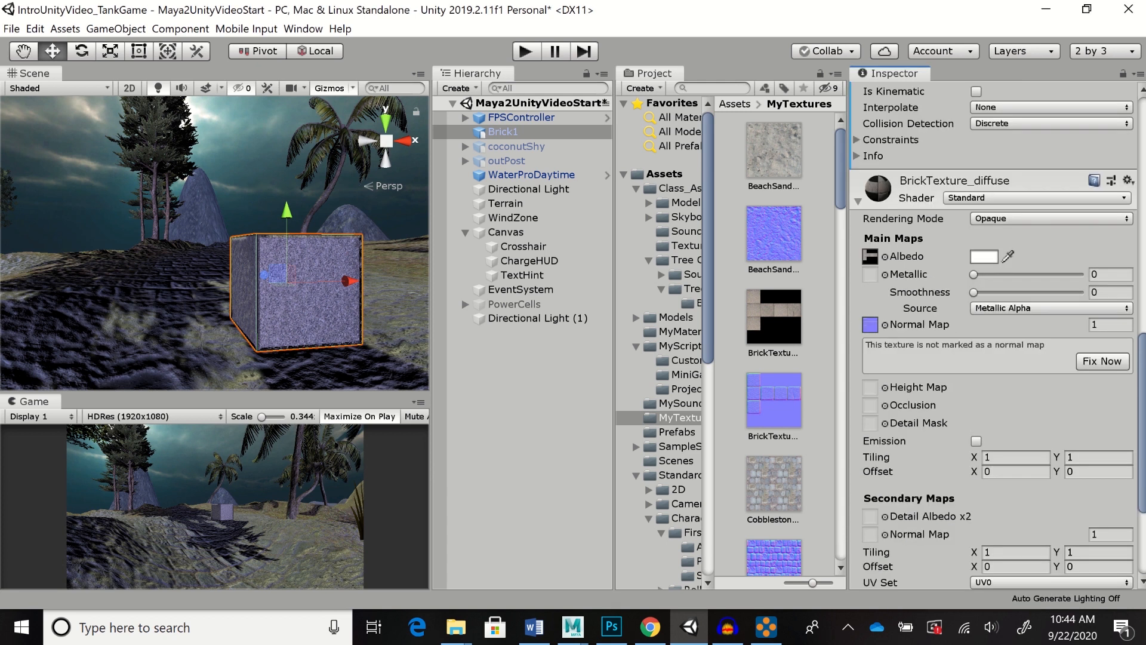
scroll(994, 334, down, 6)
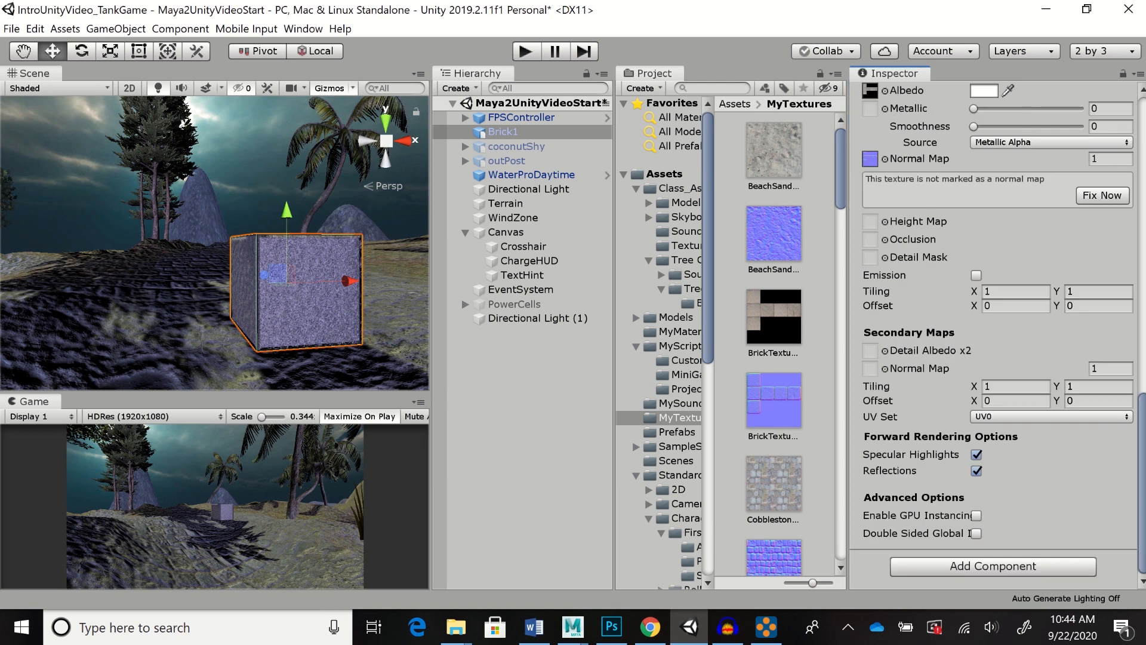
scroll(994, 334, up, 10)
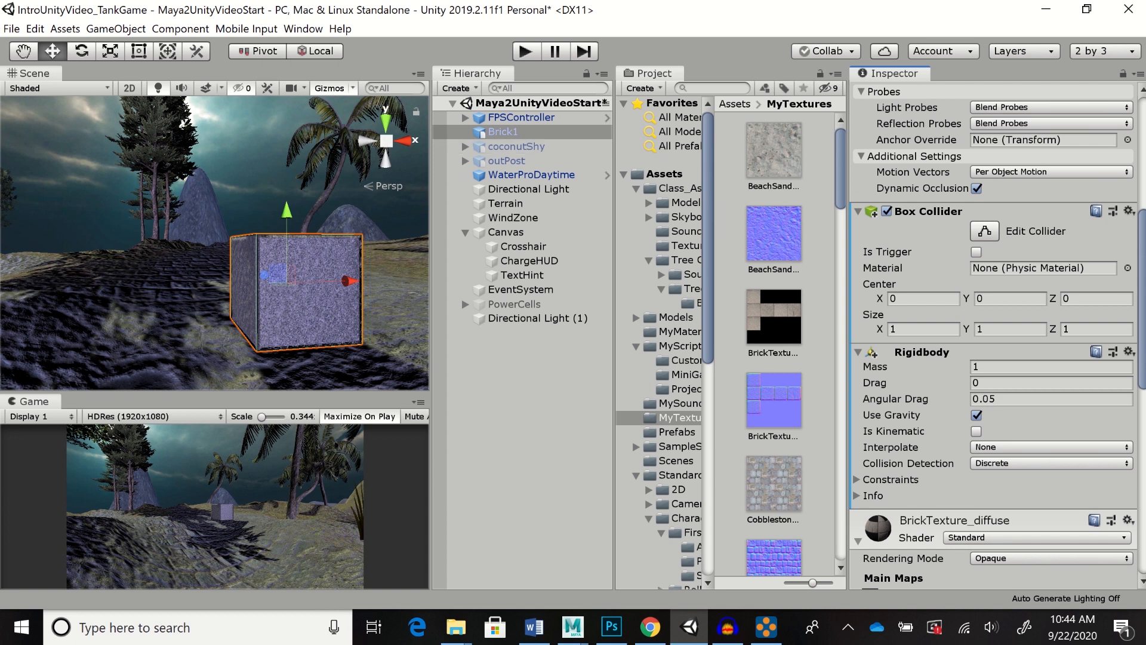
Run the game and walk into the brick to test its collision and physics, and end the test
key(ctrl+p)
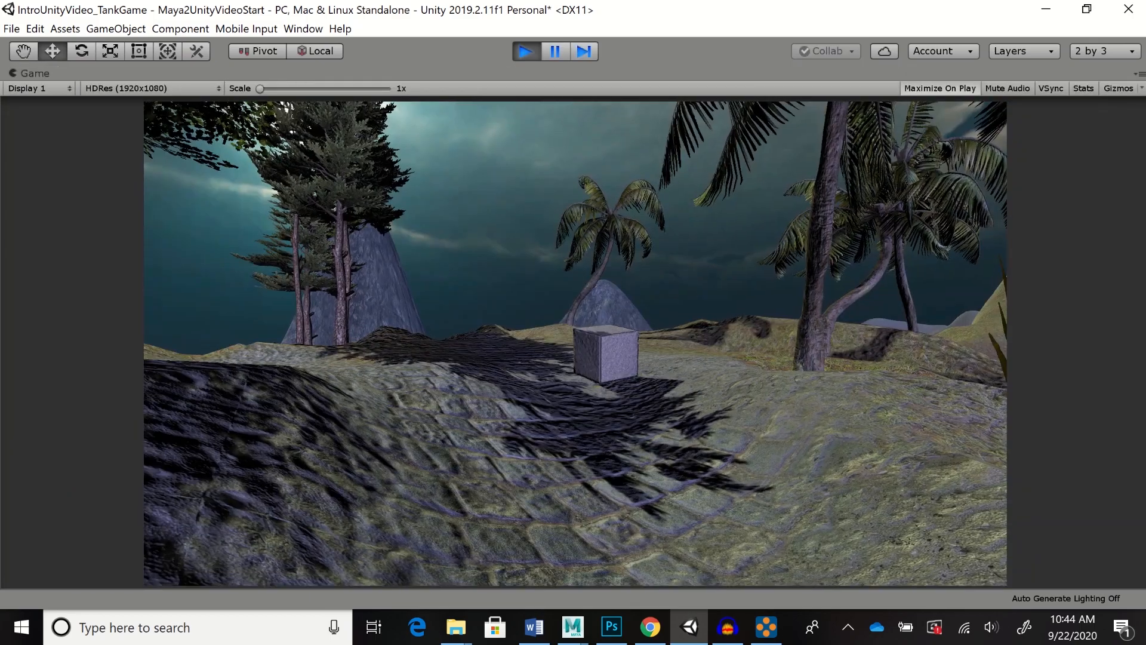
key(w)
key(w)
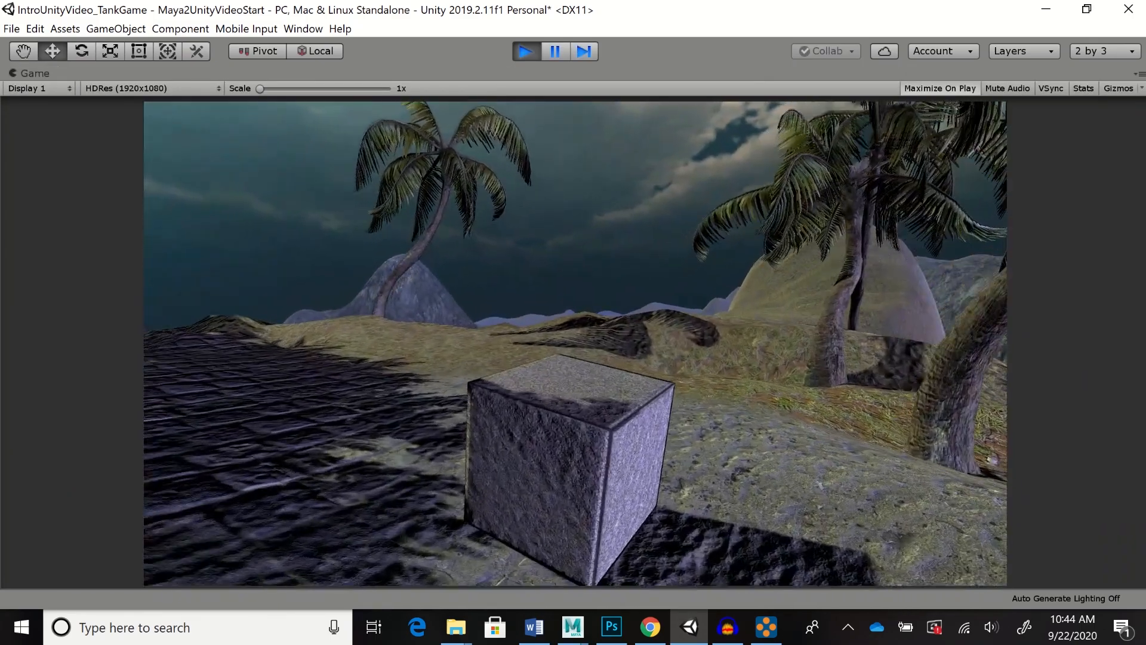
key(d)
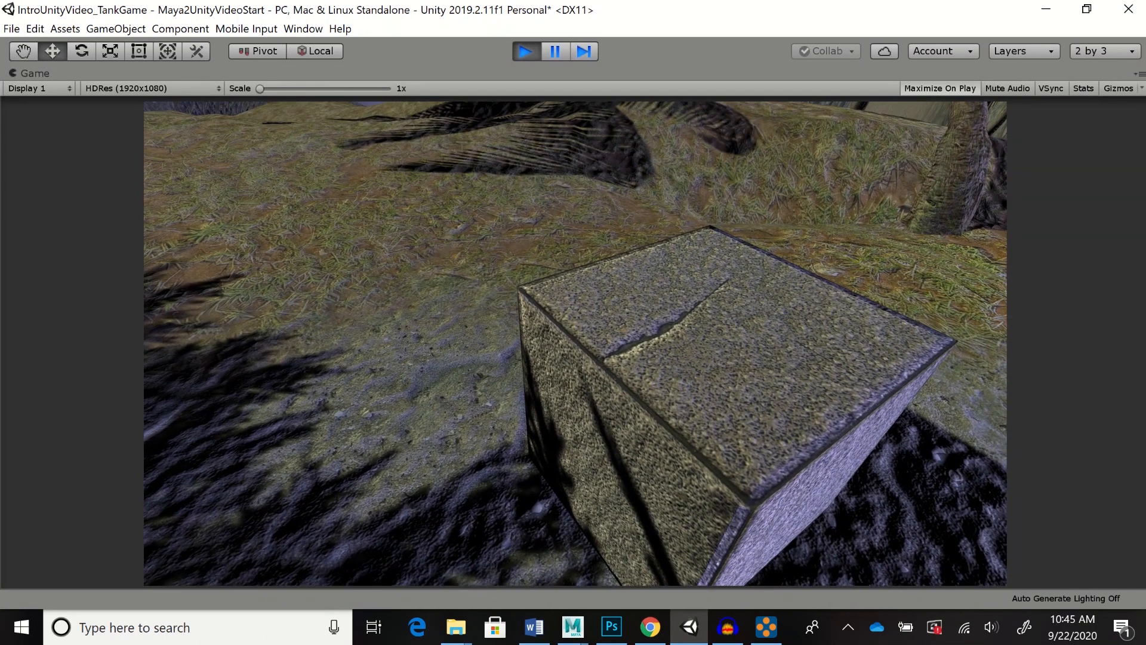
key(ctrl+p)
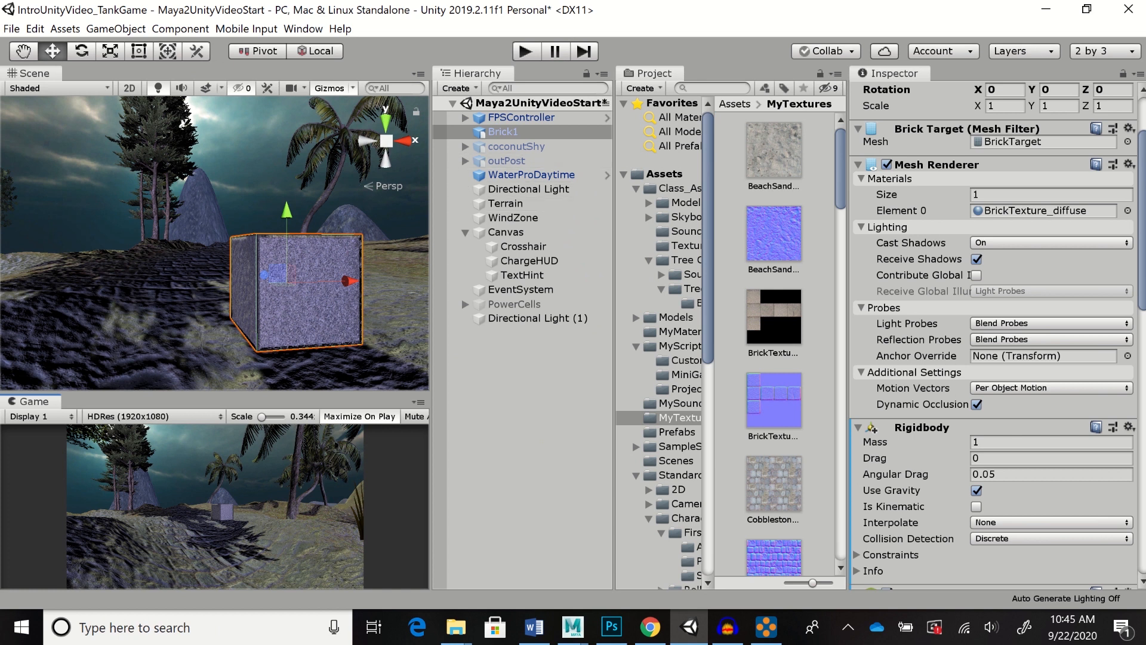
Raise the Smoothness of Brick1's BrickTexture_diffuse material to roughly a third of its range
scroll(991, 335, down, 15)
scroll(991, 335, up, 5)
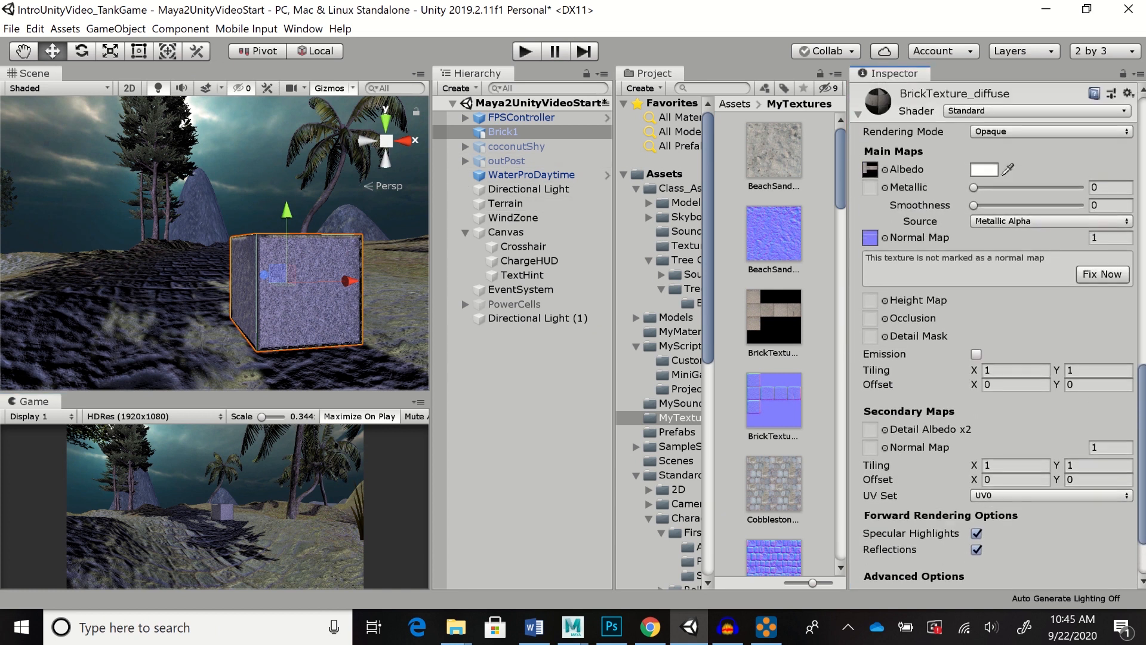
scroll(994, 334, up, 1)
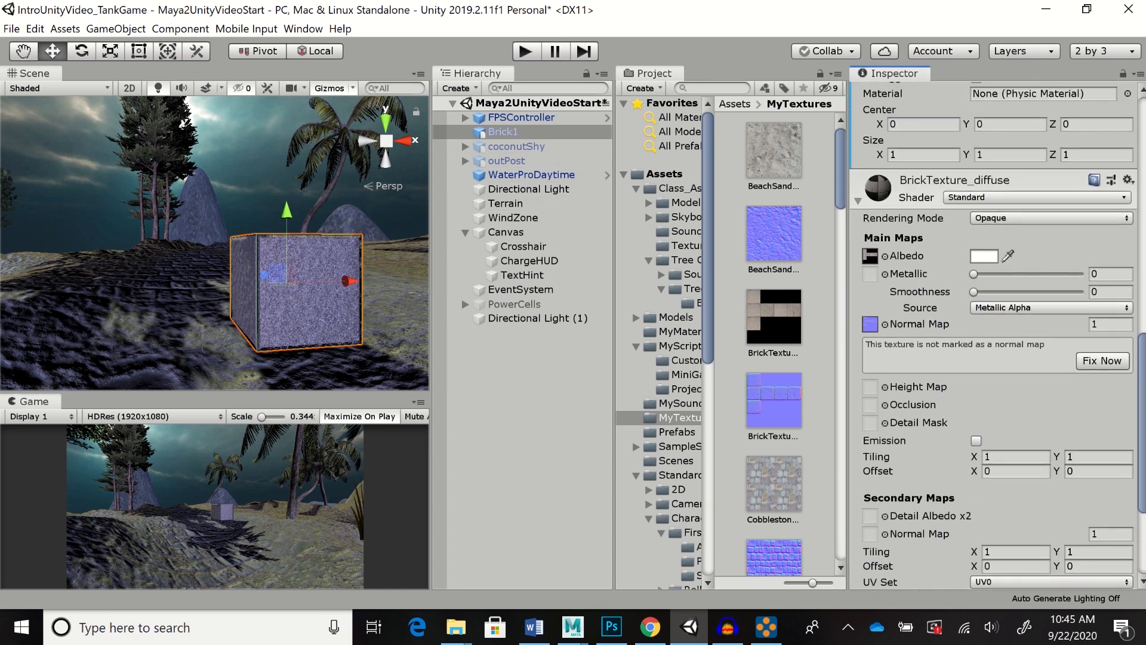
mouse_move(973, 291)
mouse_down()
mouse_move(1003, 291)
mouse_move(974, 291)
mouse_move(1013, 274)
mouse_move(996, 273)
mouse_move(1002, 292)
mouse_move(1018, 291)
mouse_move(1009, 291)
mouse_up()
Run the game again, examine the smoother brick surface from several sides, and stop playing
key(ctrl+p)
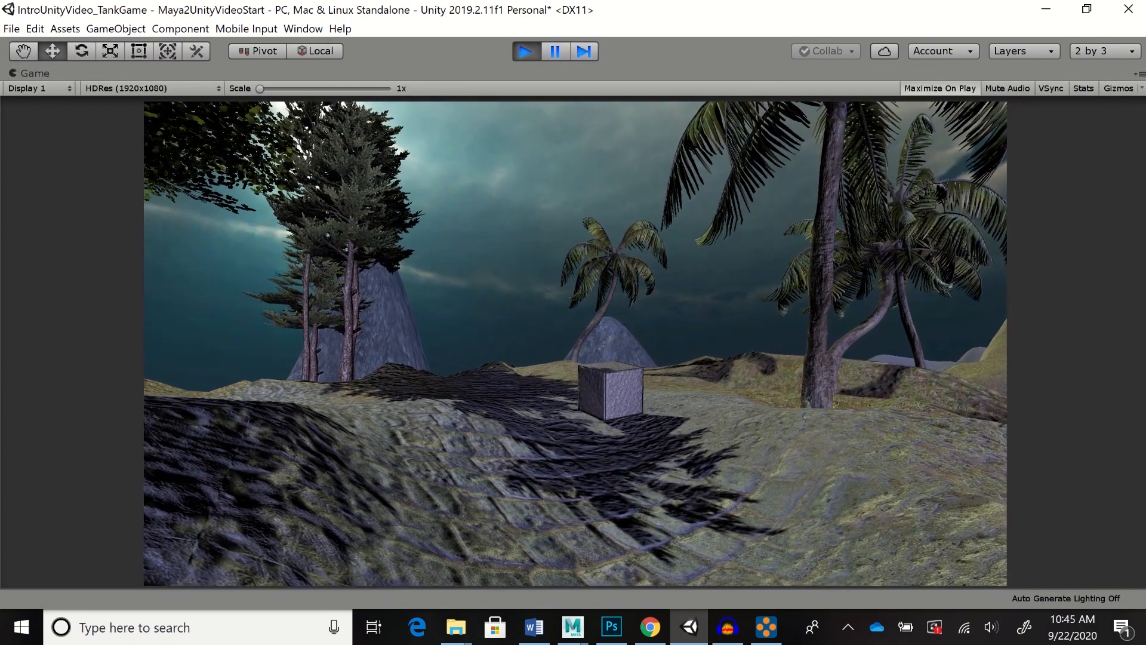
key(w)
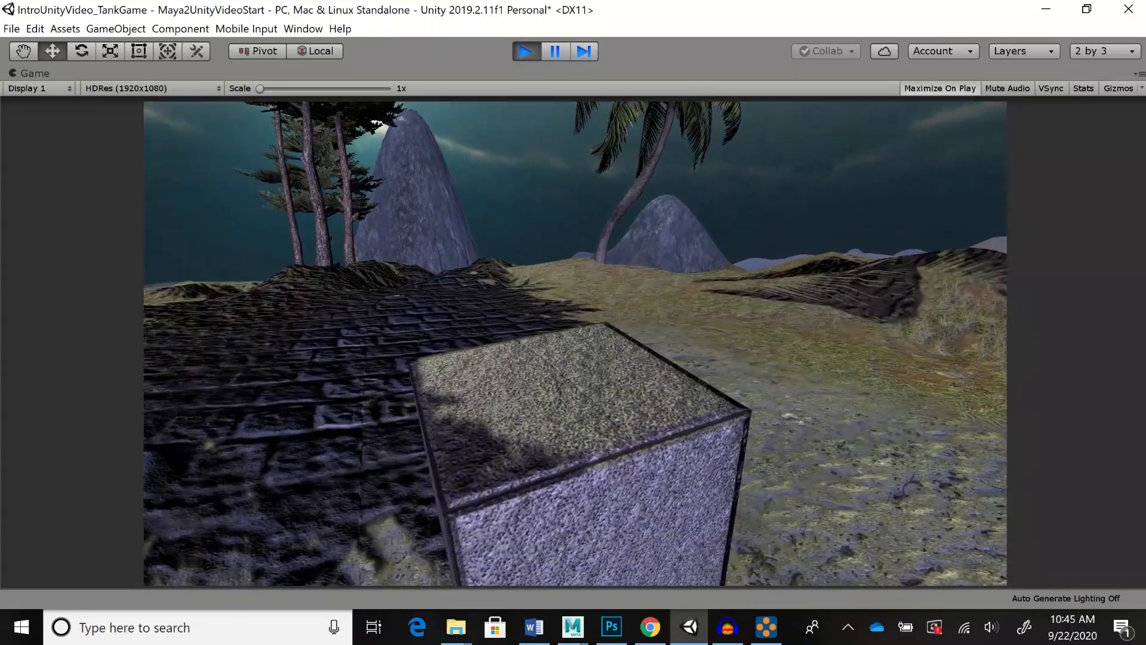
key(d)
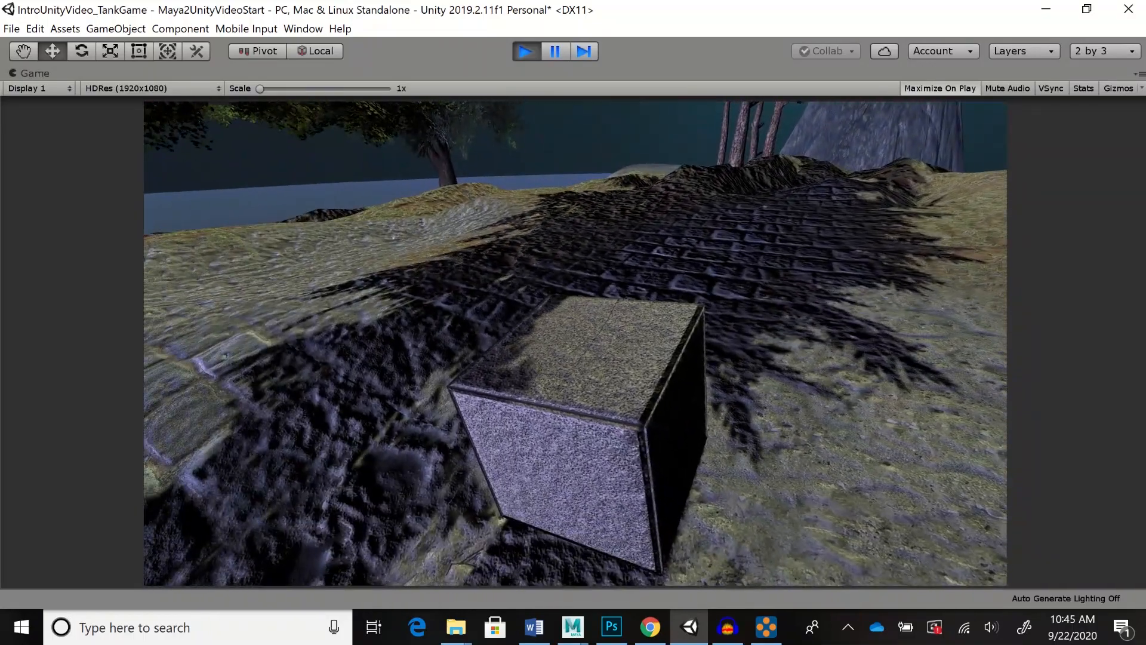
key(s)
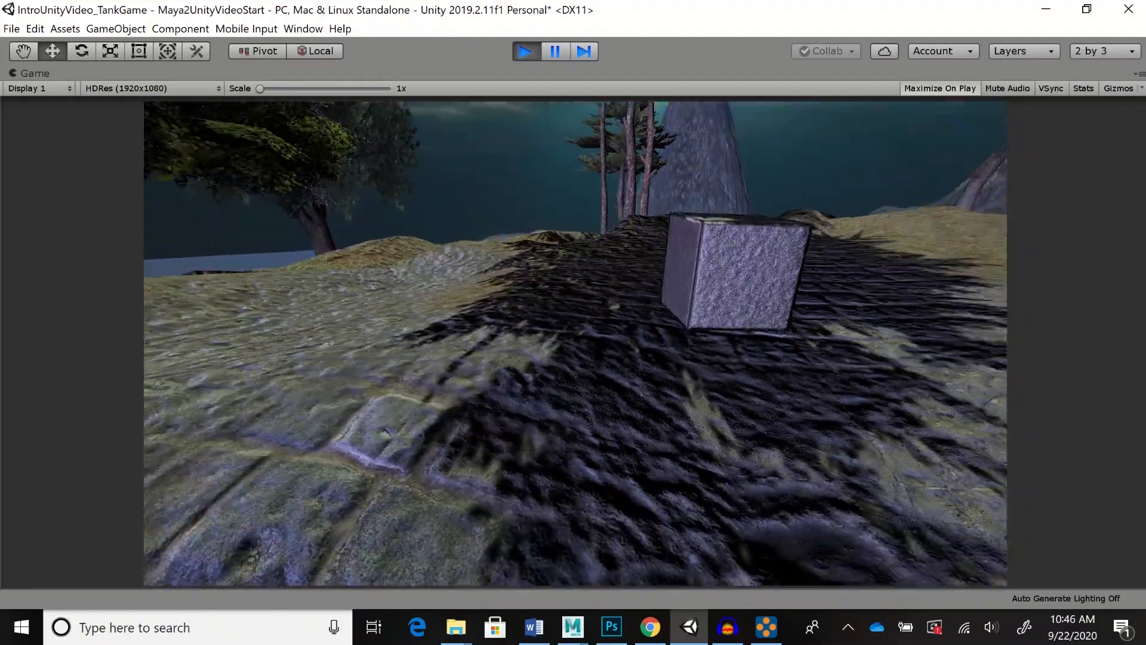
key(w)
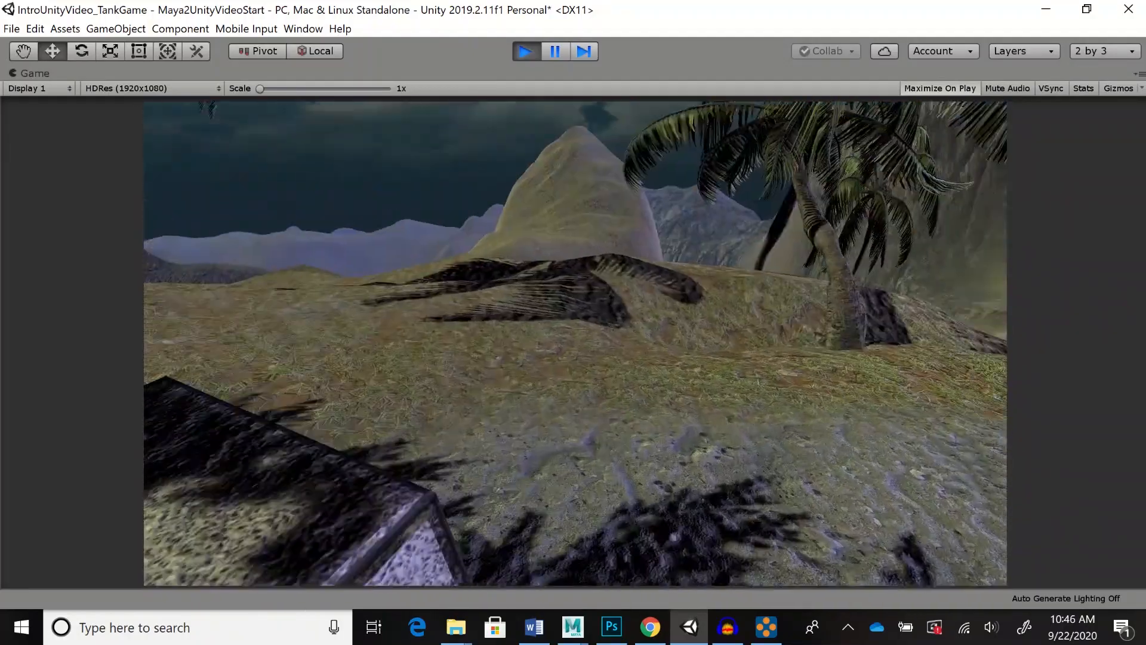
key(s)
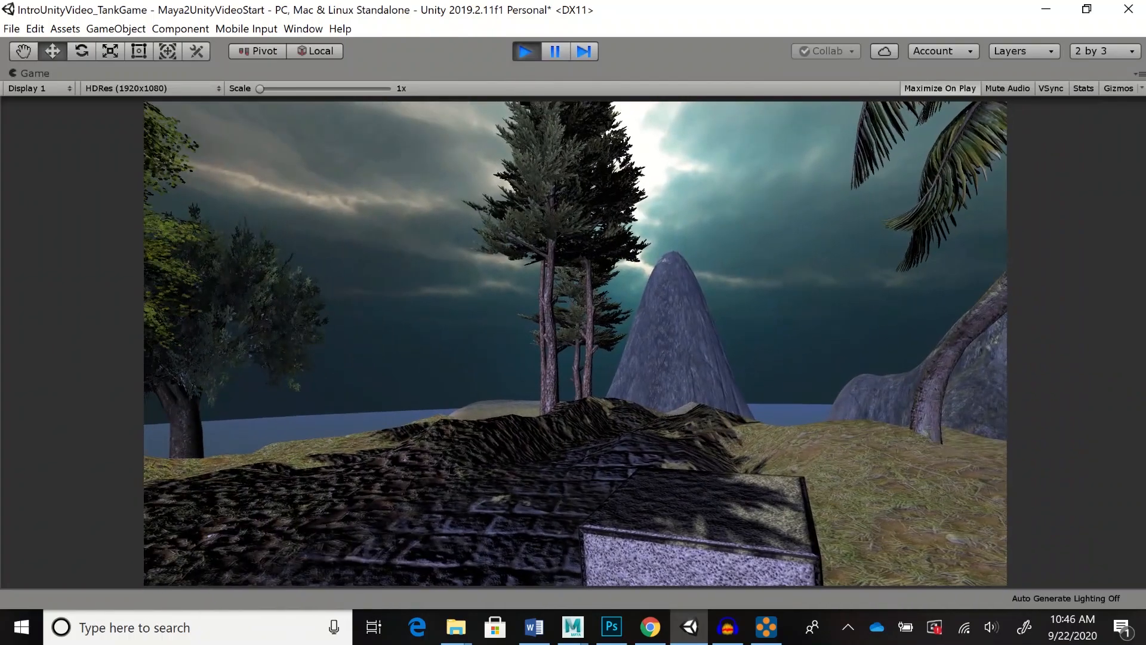
key(ctrl+p)
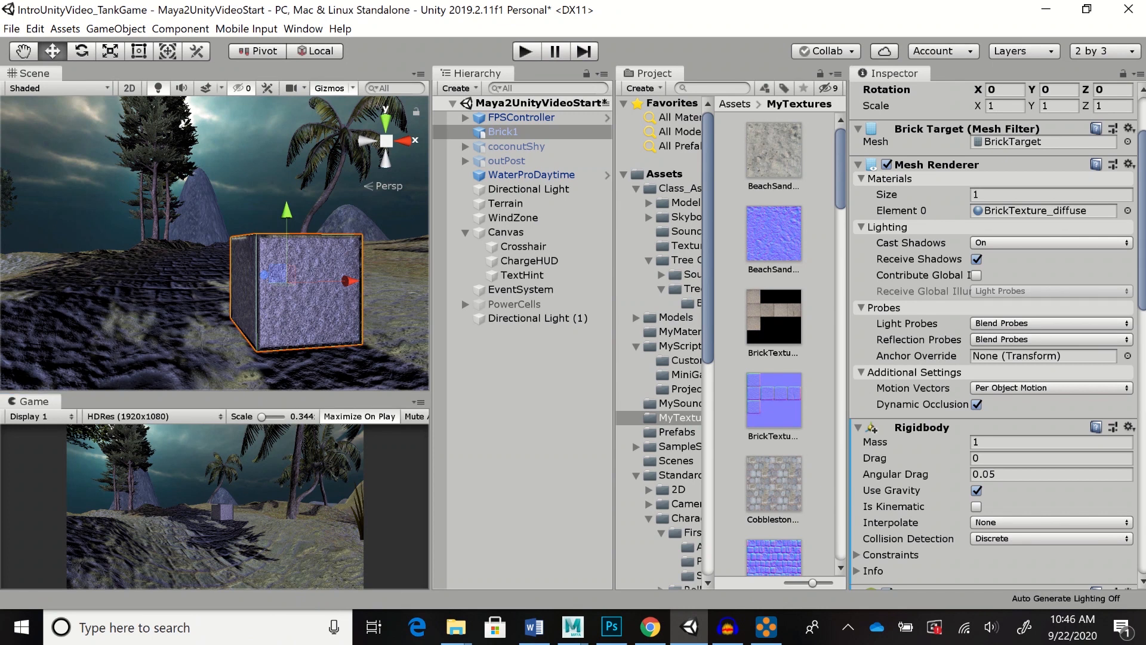
Set the Smoothness of the BrickTexture_diffuse material back to 0
scroll(994, 335, down, 15)
scroll(994, 335, up, 3)
drag(996, 251, 973, 269)
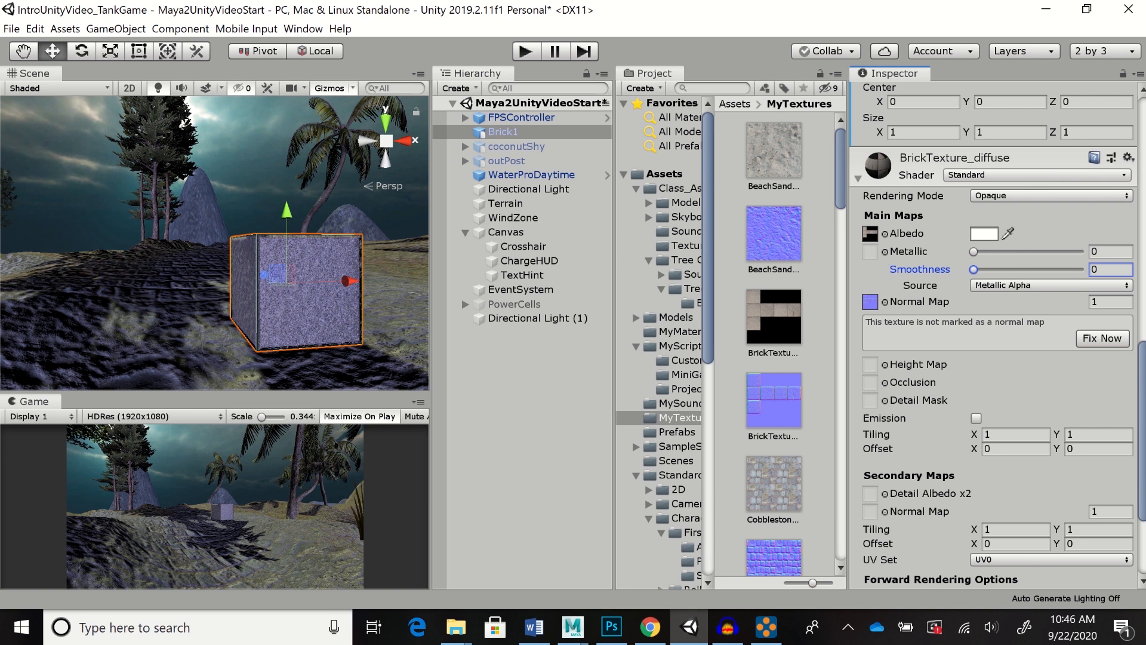
Try a Normal Map strength of 2 on the BrickTexture_diffuse material and inspect the brick in the scene
click(1111, 302)
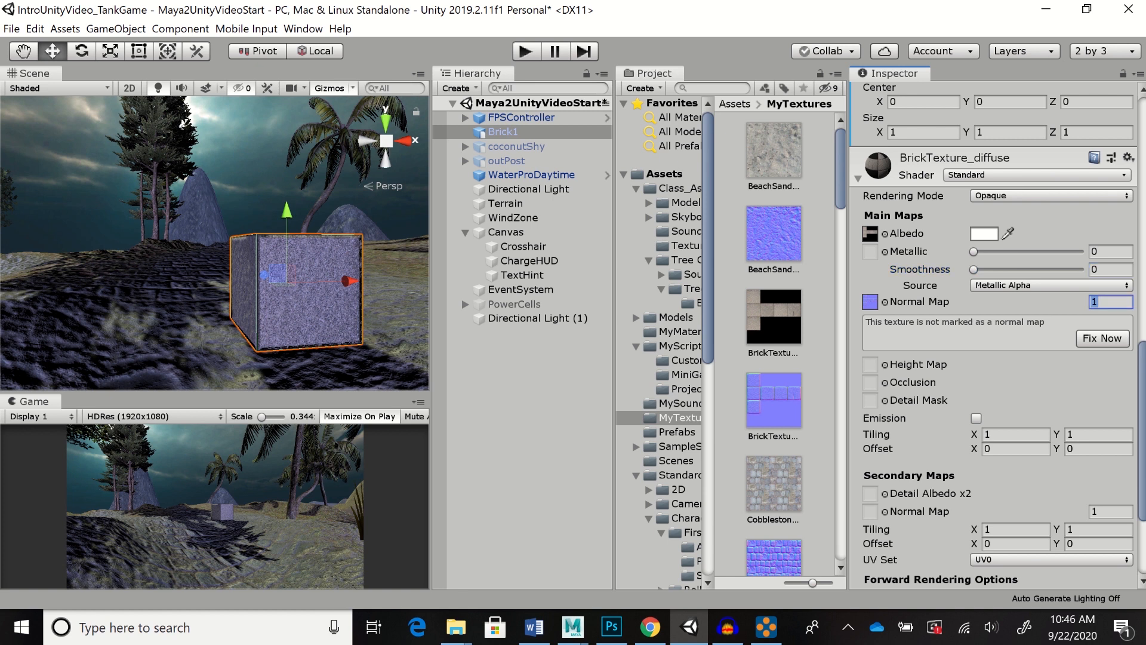
text(2)
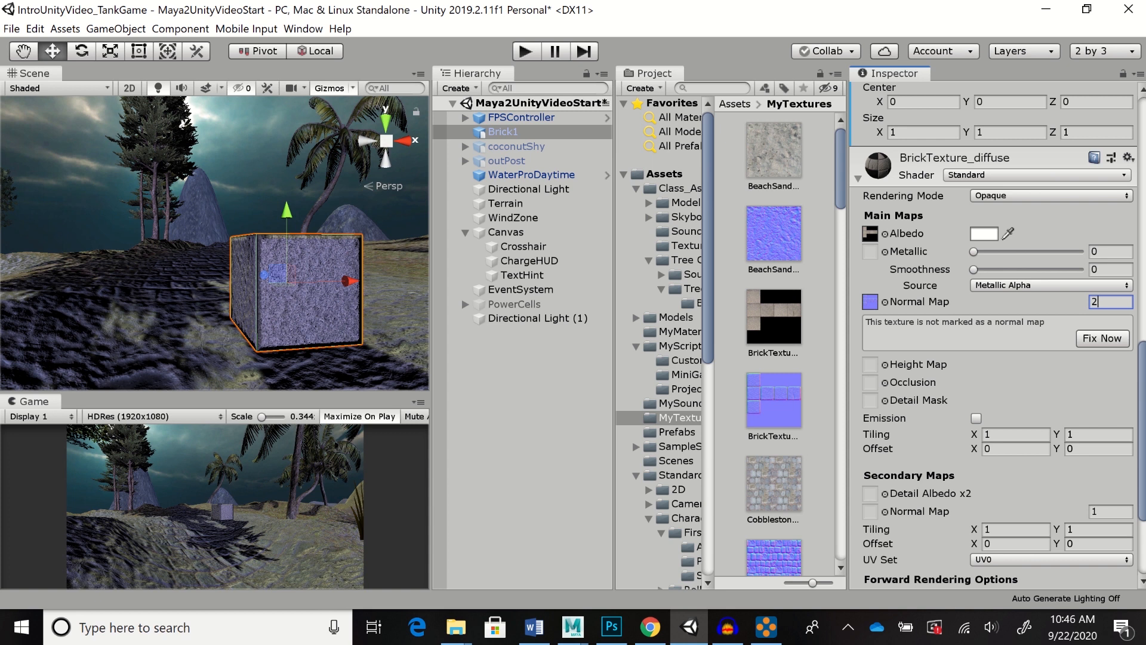
mouse_move(215, 239)
alt+mouse_down()
mouse_move(206, 274)
mouse_move(221, 296)
mouse_move(225, 242)
alt+mouse_up()
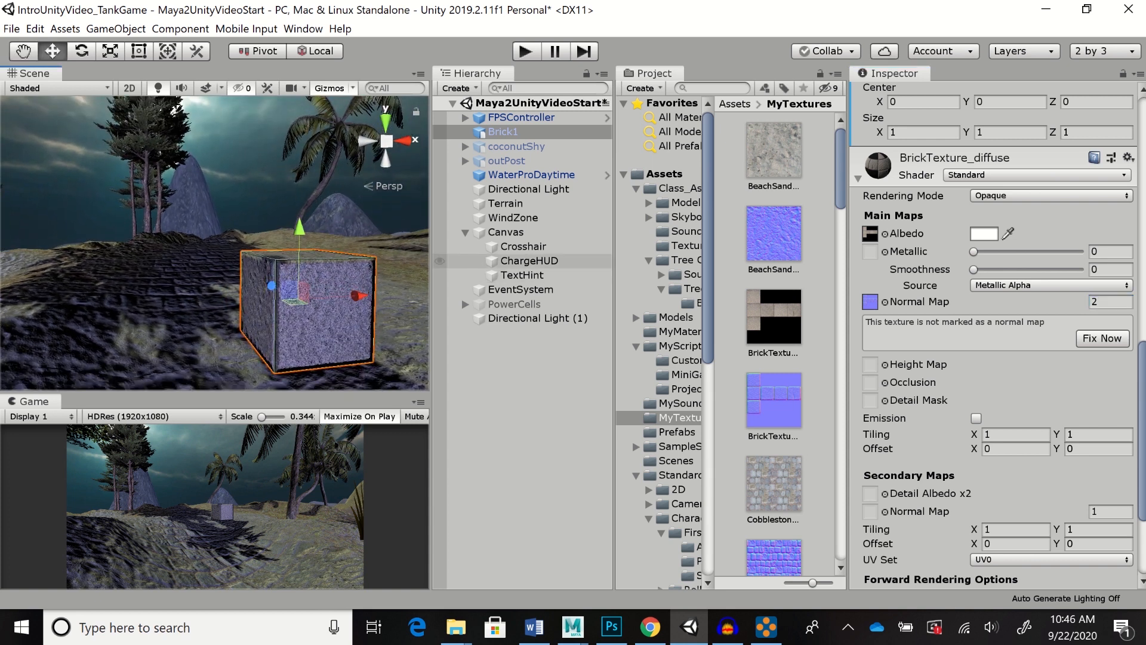
Try a Normal Map strength of 0.8 on the brick material and settle on 1.5
click(1109, 302)
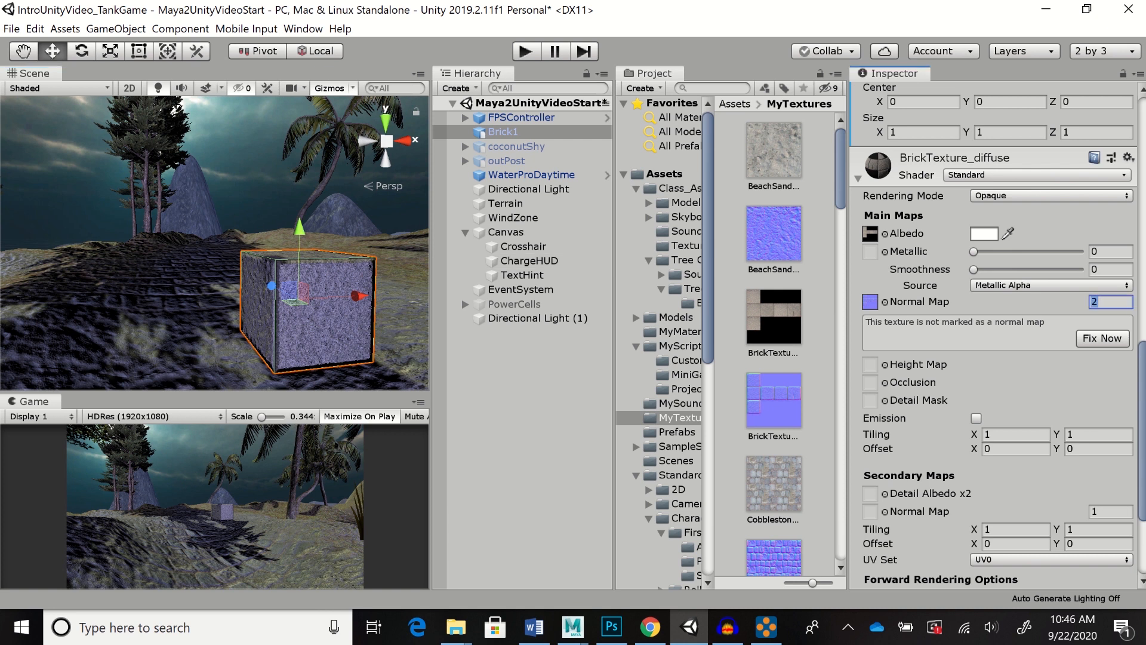
text(.8)
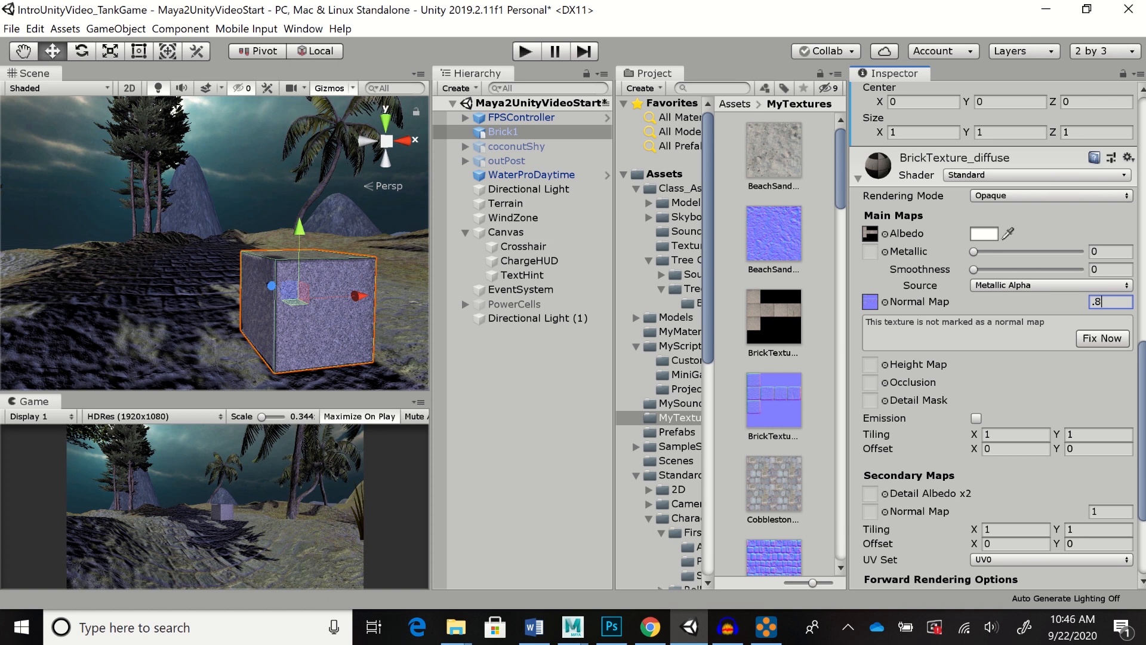
key(Return)
text(1.5)
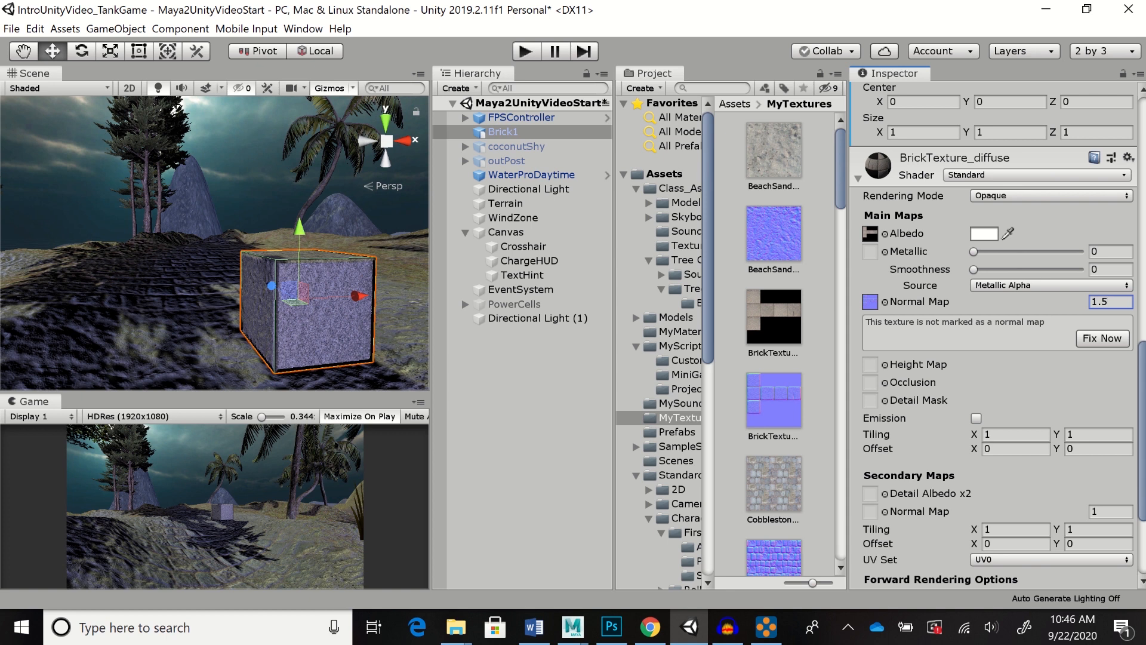
Run the game, walk around the brick to examine its surface with the 1.5 normal map strength, and stop playing
key(ctrl+p)
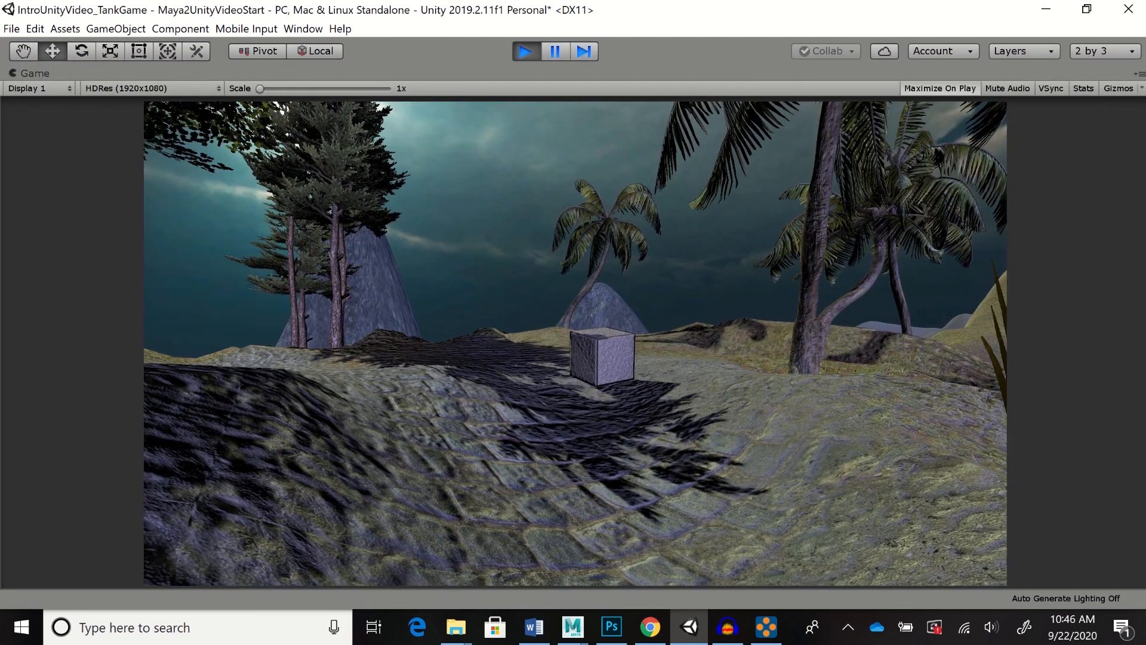
key(w)
key(w)
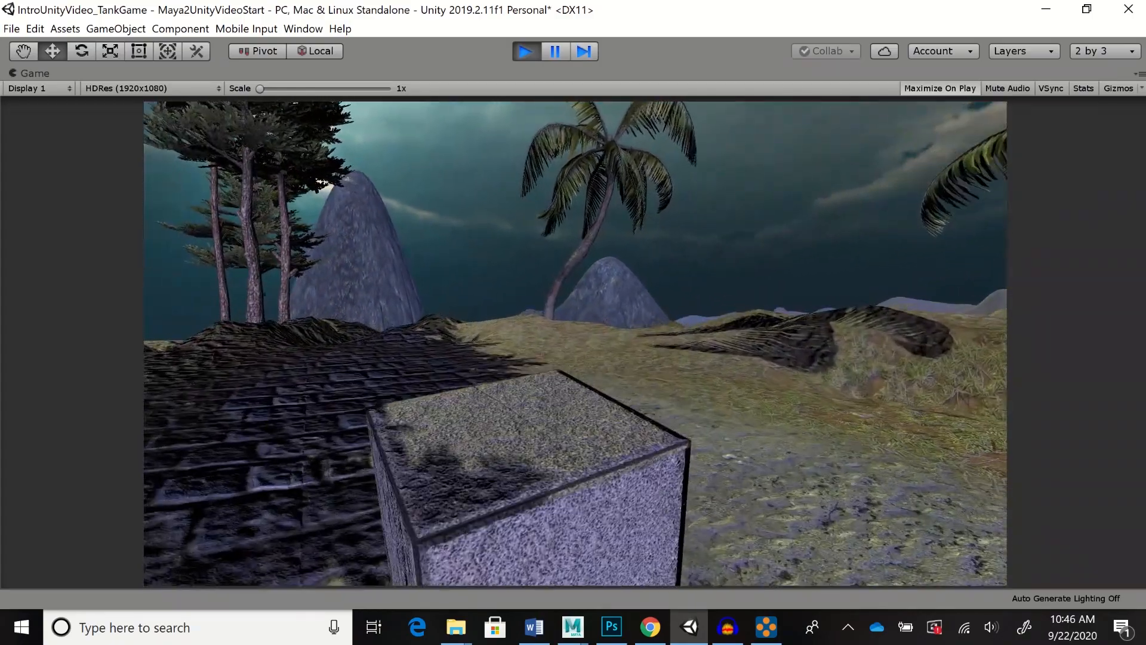
key(d)
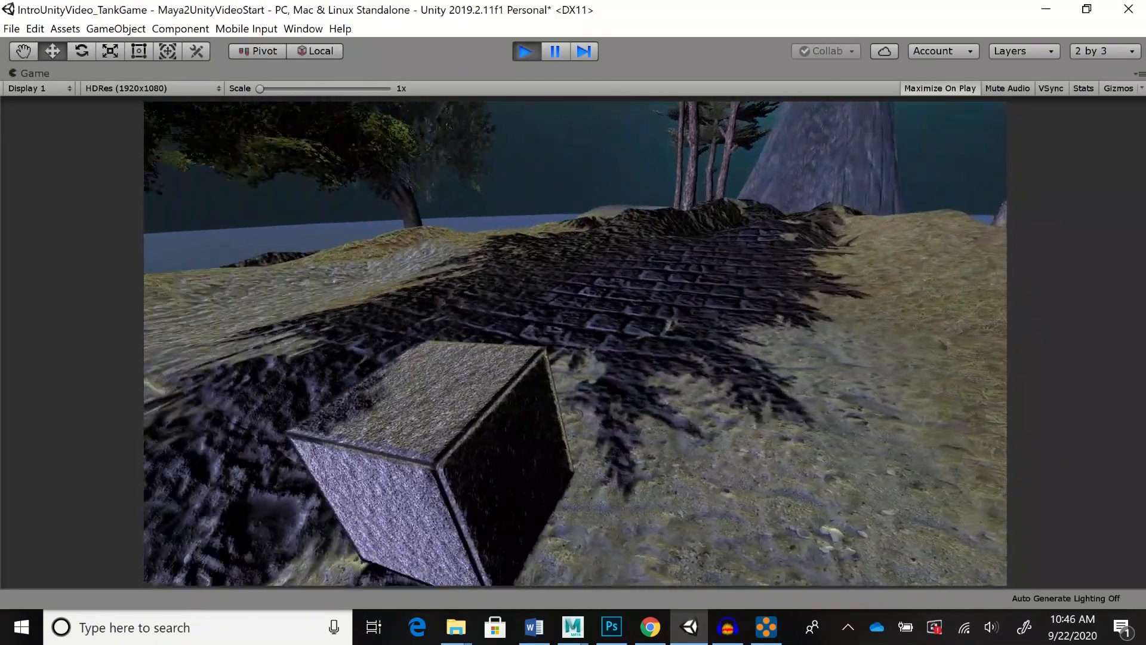
key(s)
key(a)
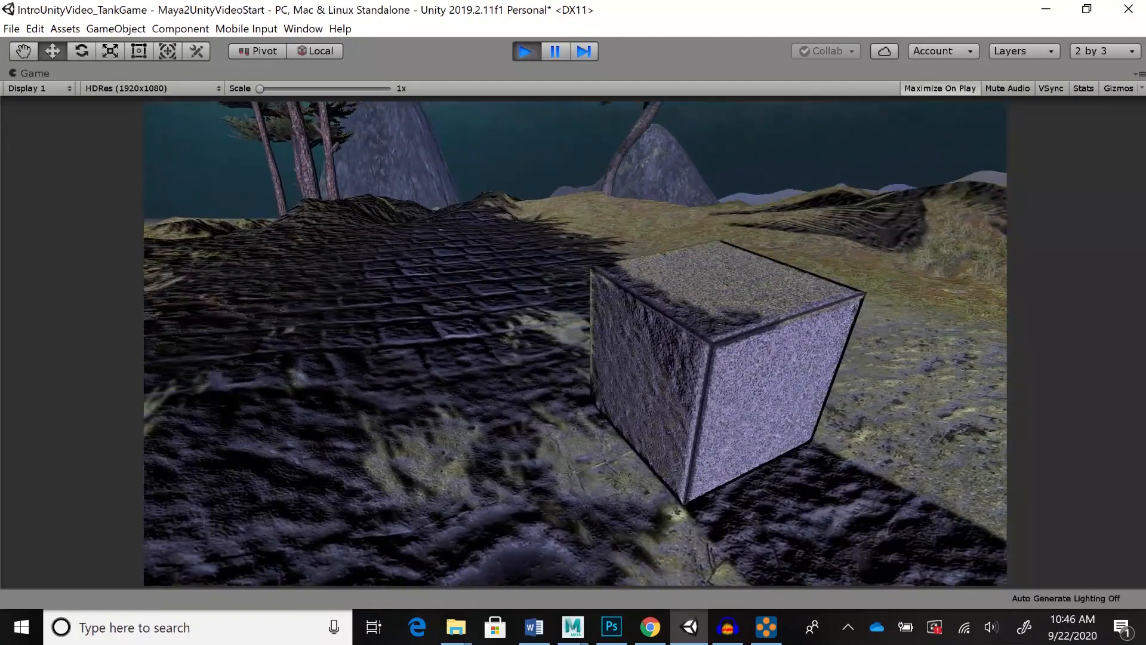
key(w)
key(s)
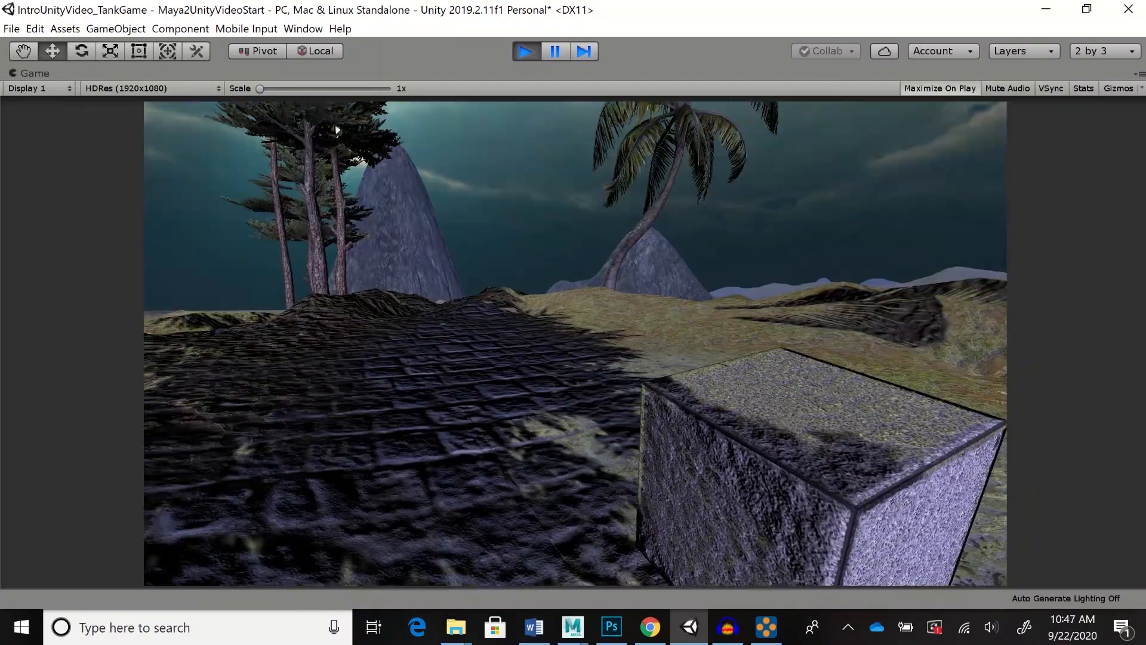
key(ctrl+p)
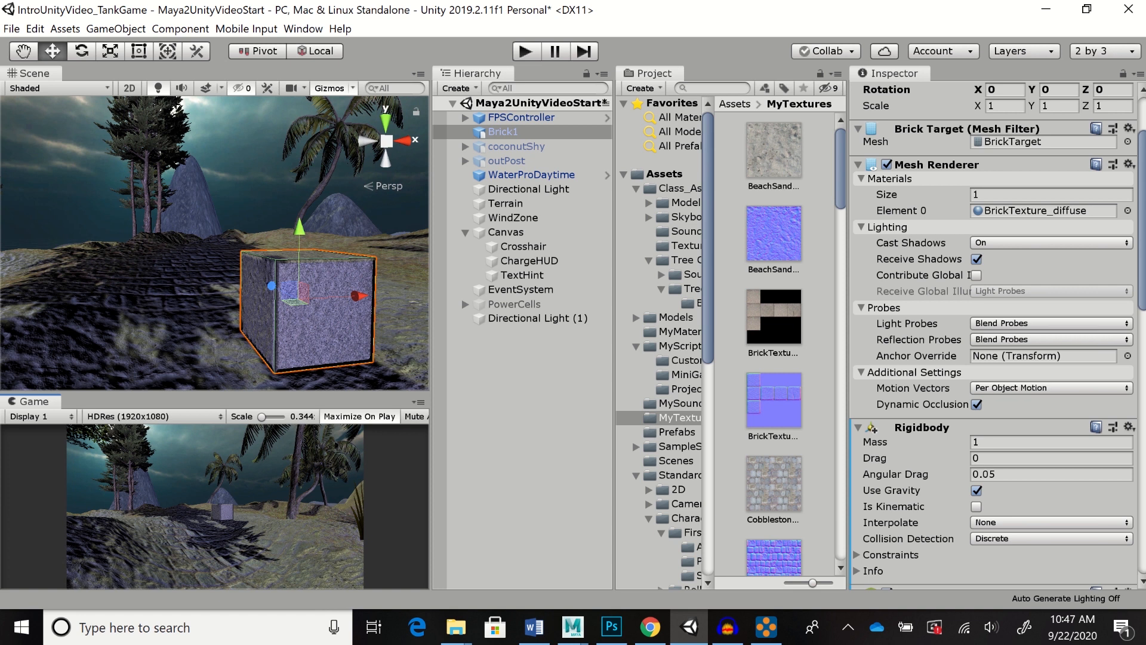
Switch to the Maya scene, frame the selected BrickTarget cube, and examine its baked texture from slightly different angles
mouse_move(650, 626)
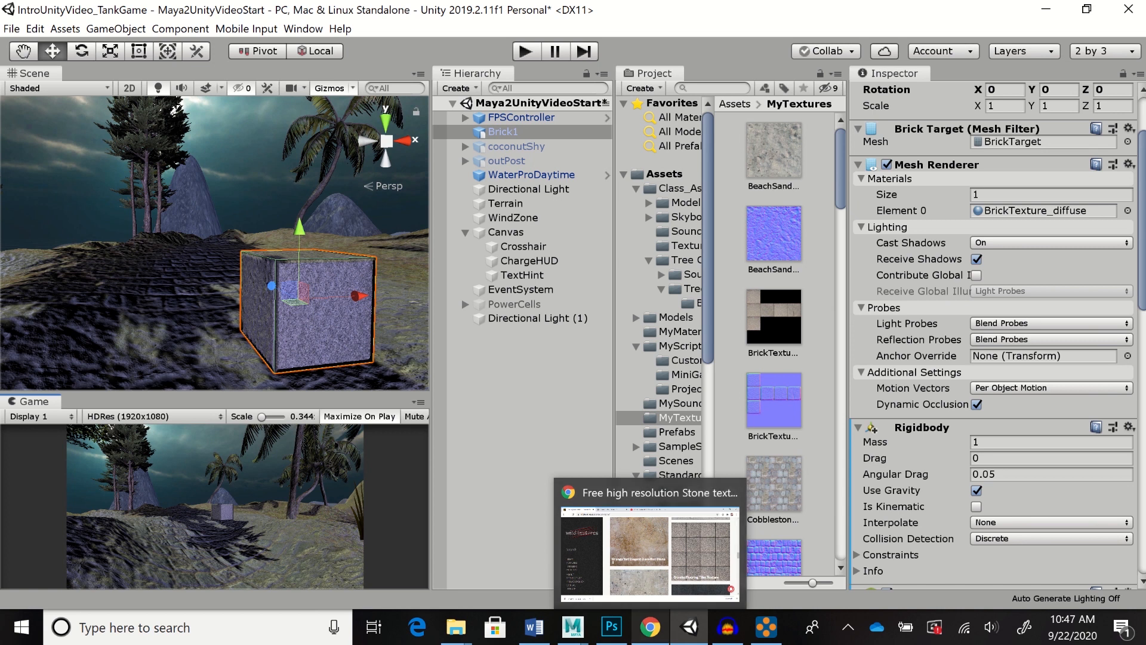
mouse_move(573, 627)
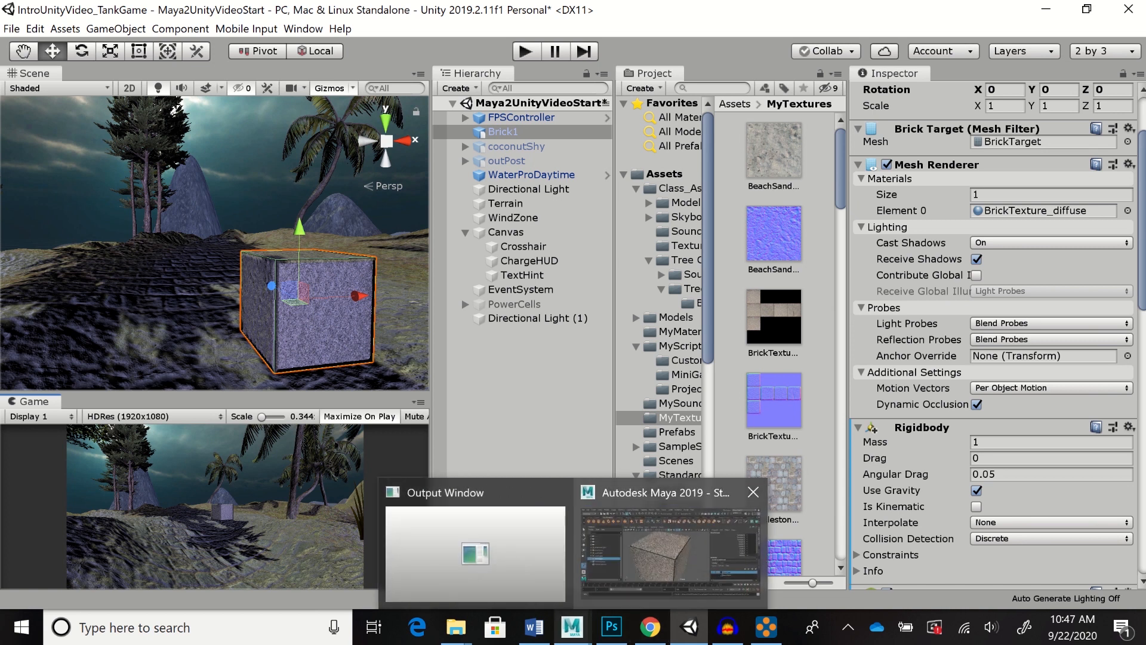
click(651, 545)
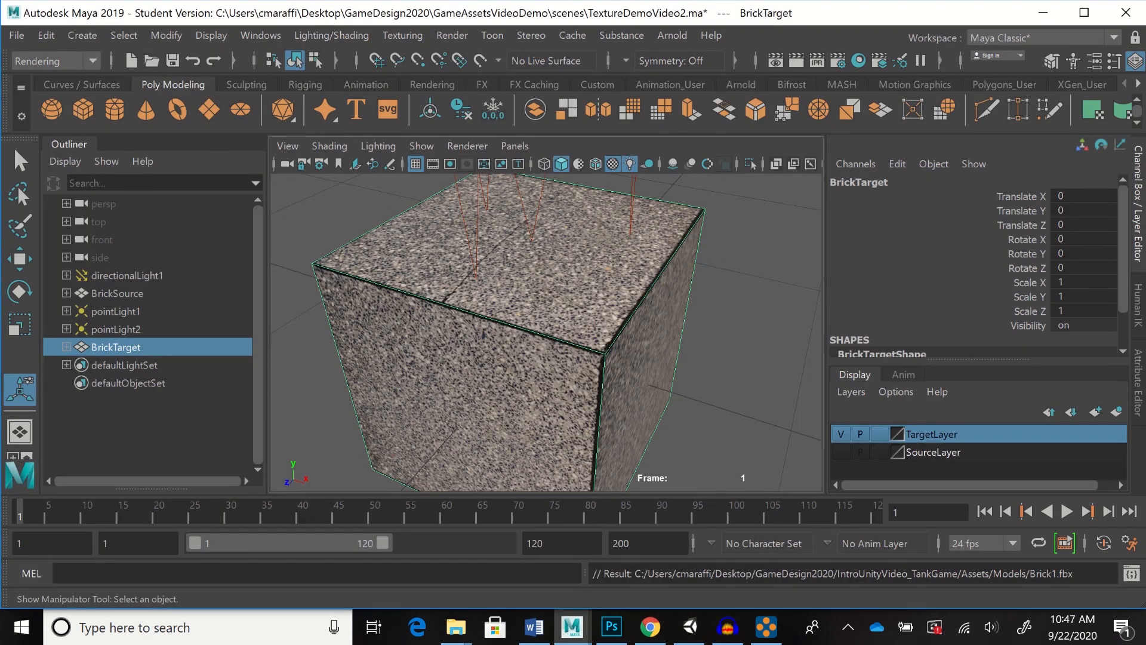
click(331, 36)
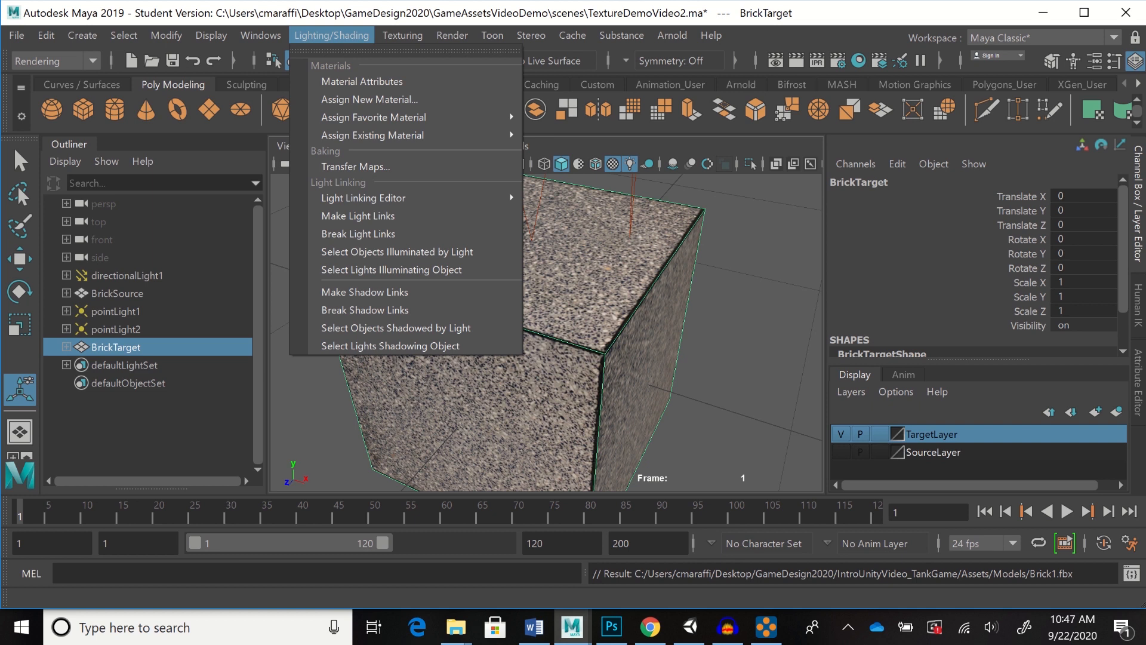
click(294, 60)
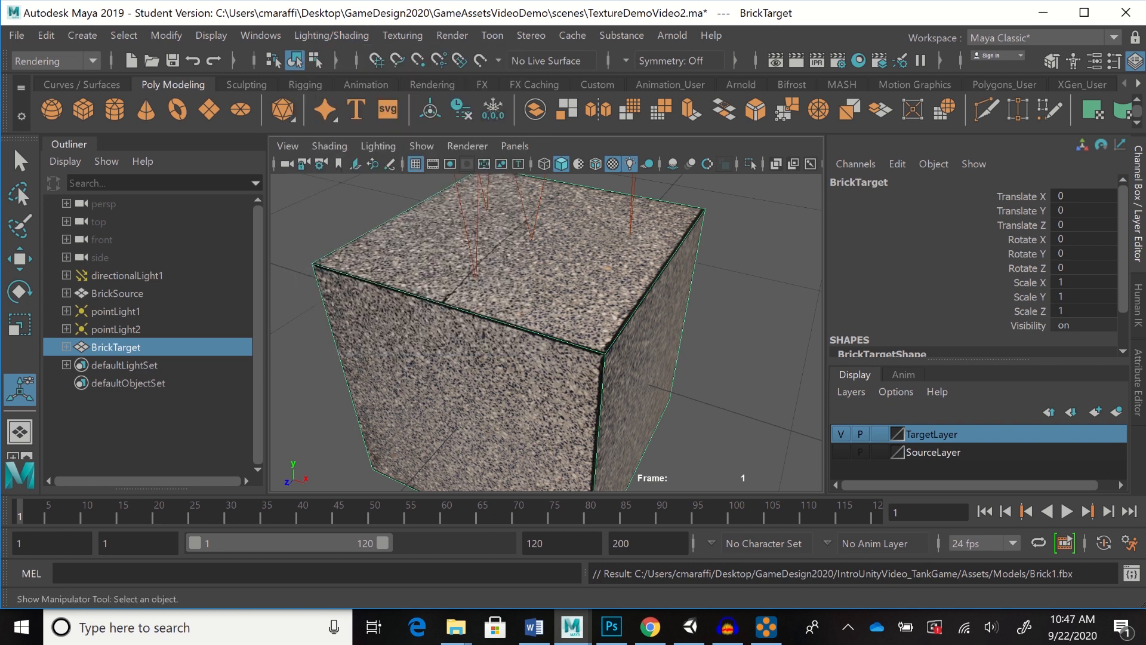
key(f)
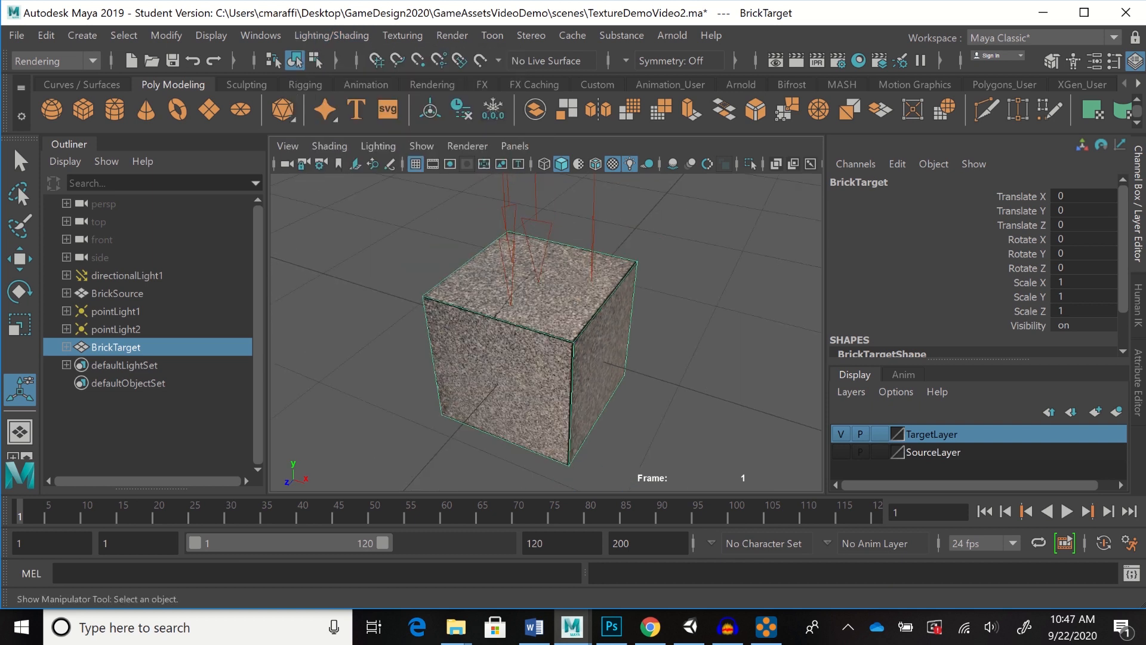
mouse_move(540, 353)
alt+mouse_down()
mouse_move(550, 275)
mouse_move(541, 334)
alt+mouse_up()
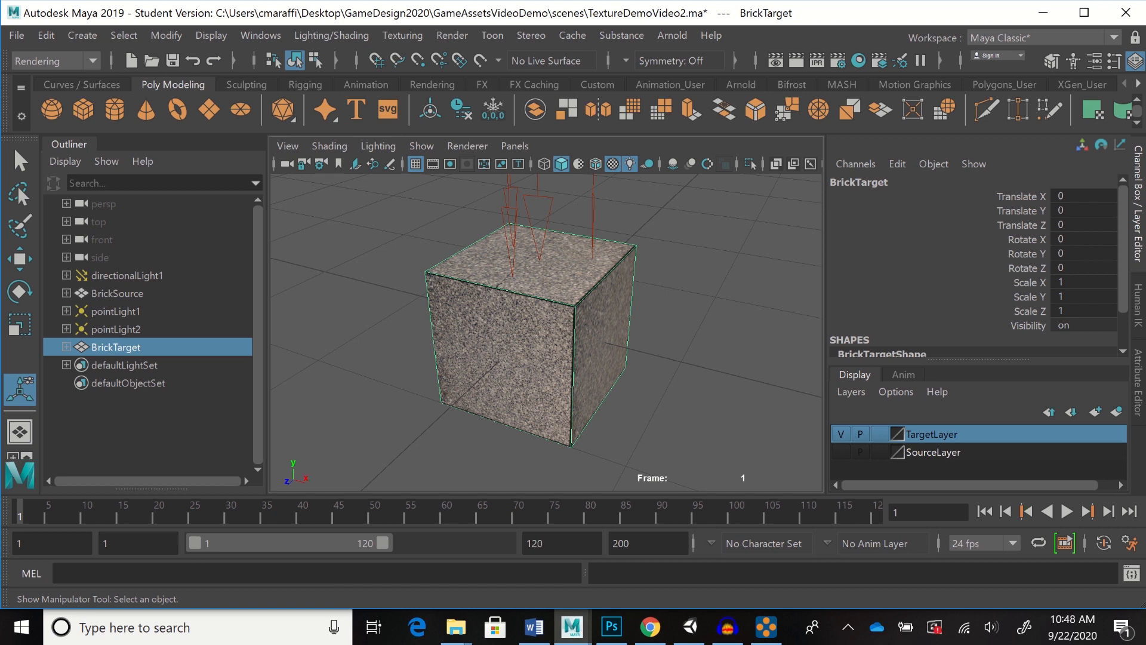
mouse_move(525, 334)
alt+mouse_down()
mouse_move(451, 343)
mouse_move(553, 336)
mouse_move(530, 332)
alt+mouse_up()
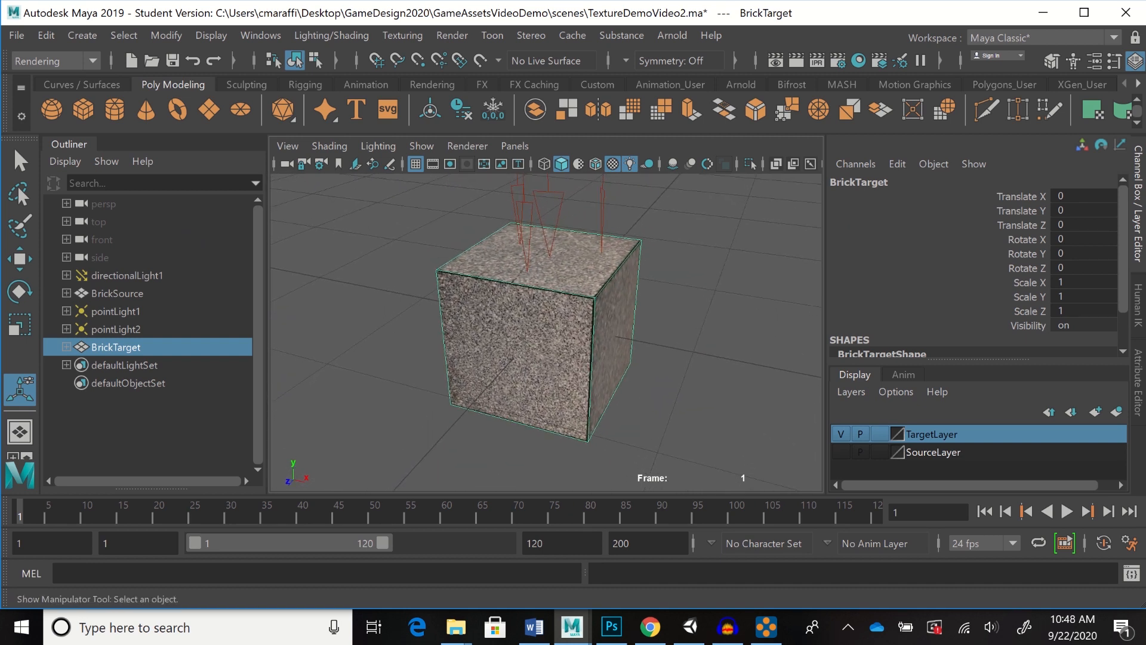